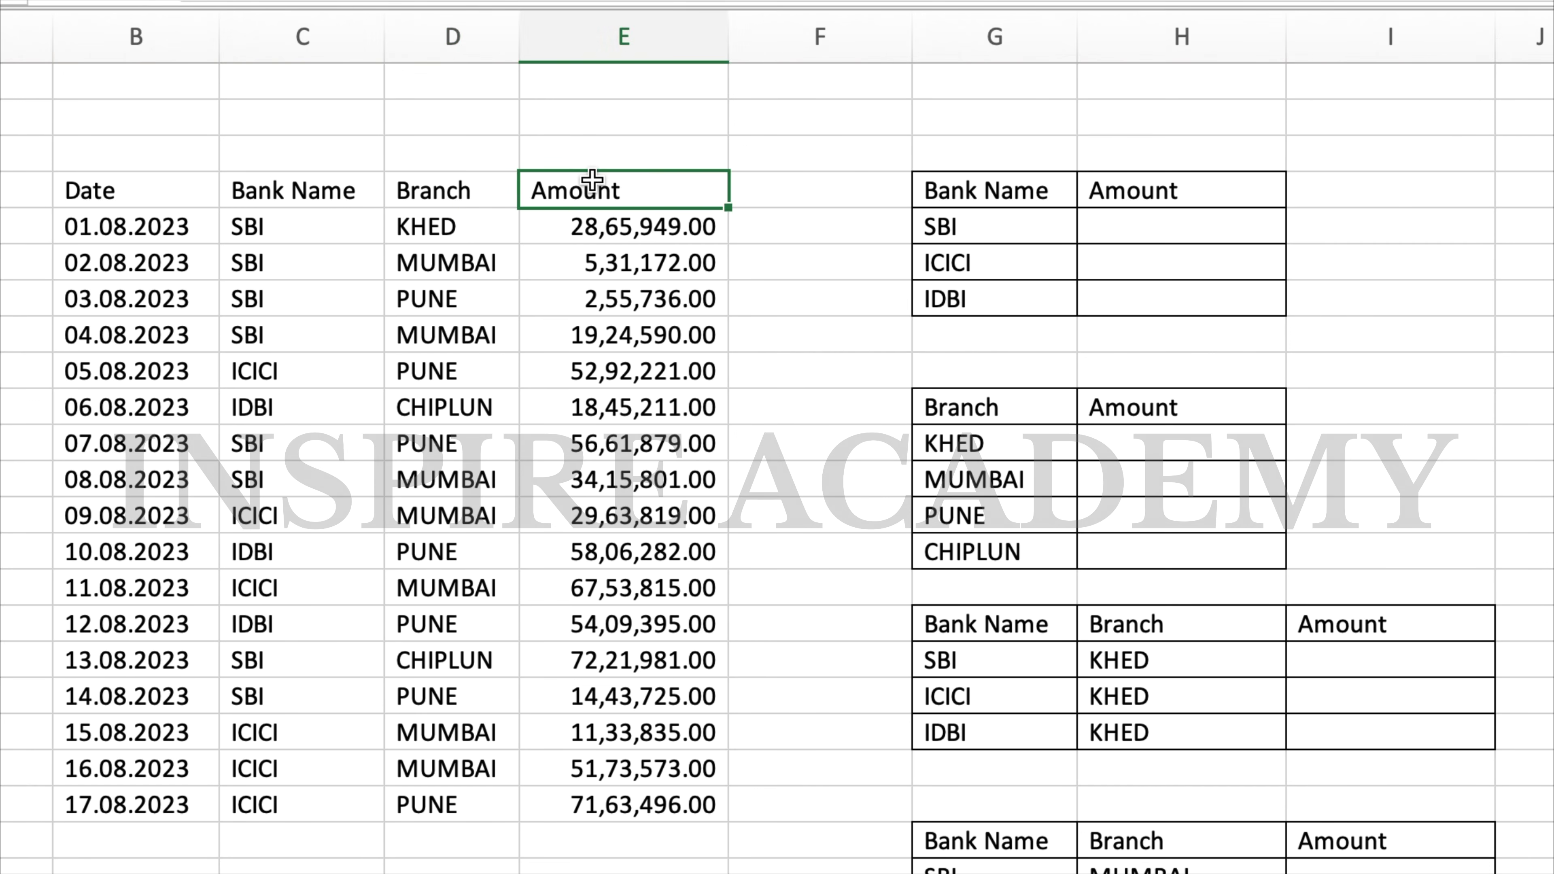
Examine the bank name, branch and amount entries in the first data rows and the layout of the empty summary tables.
click(331, 233)
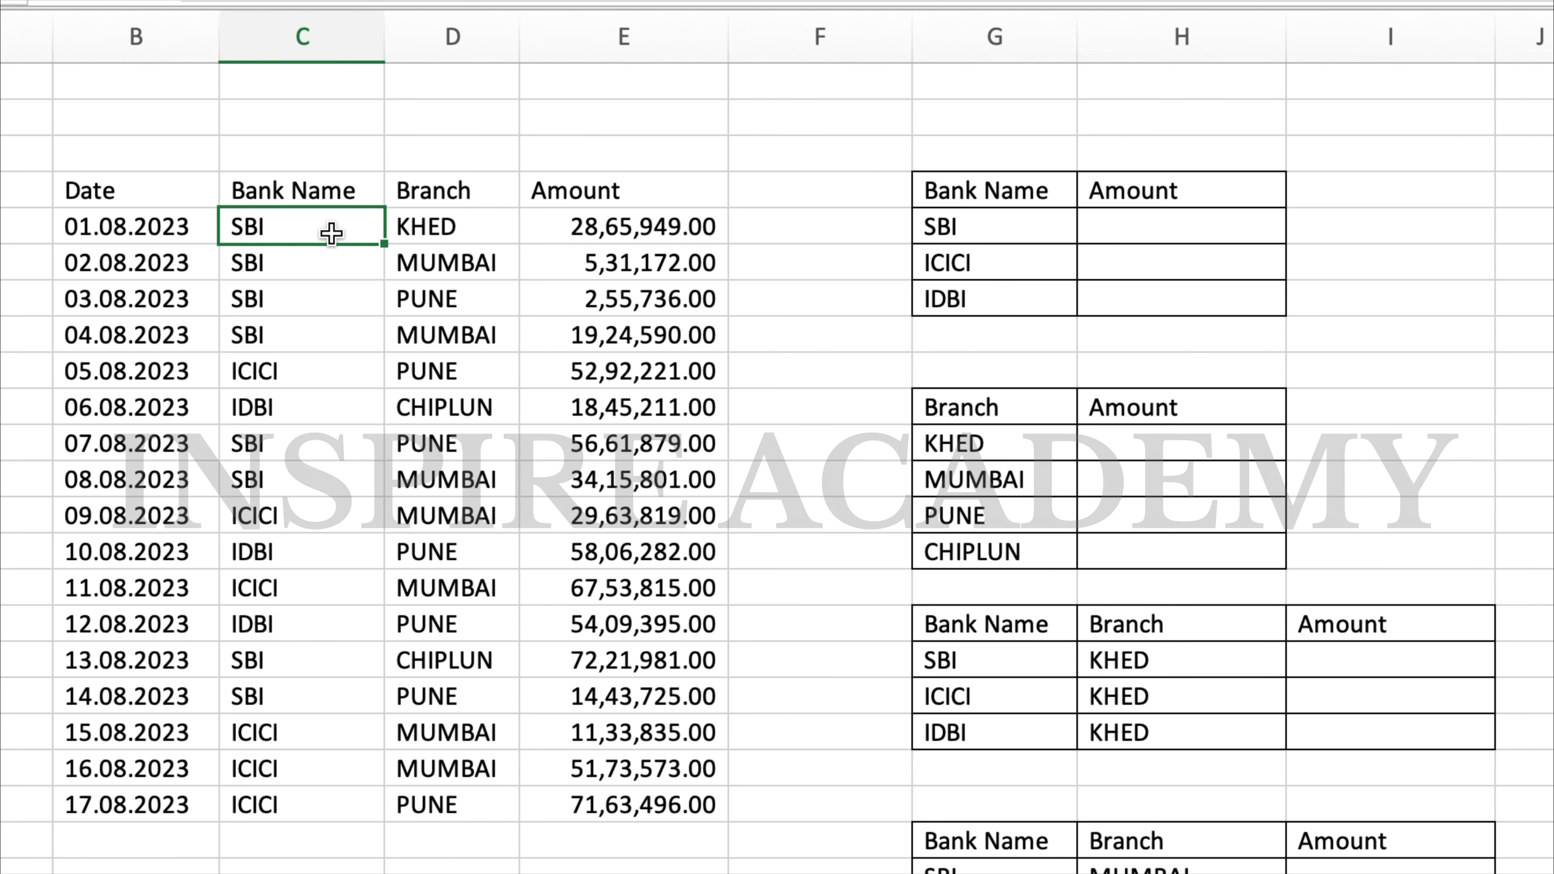
click(423, 233)
click(579, 219)
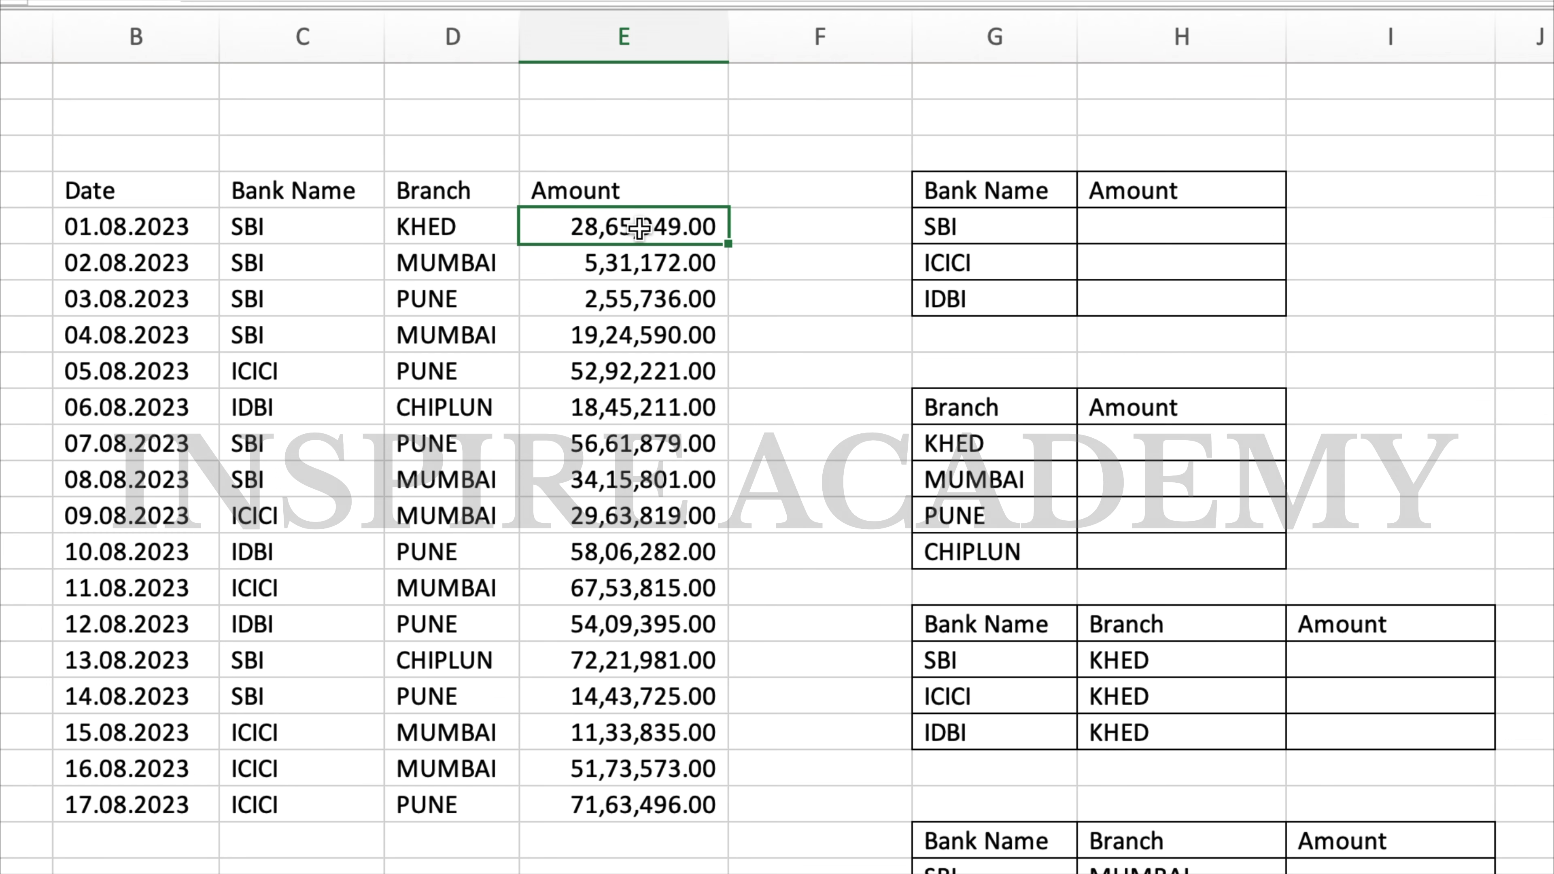
click(344, 258)
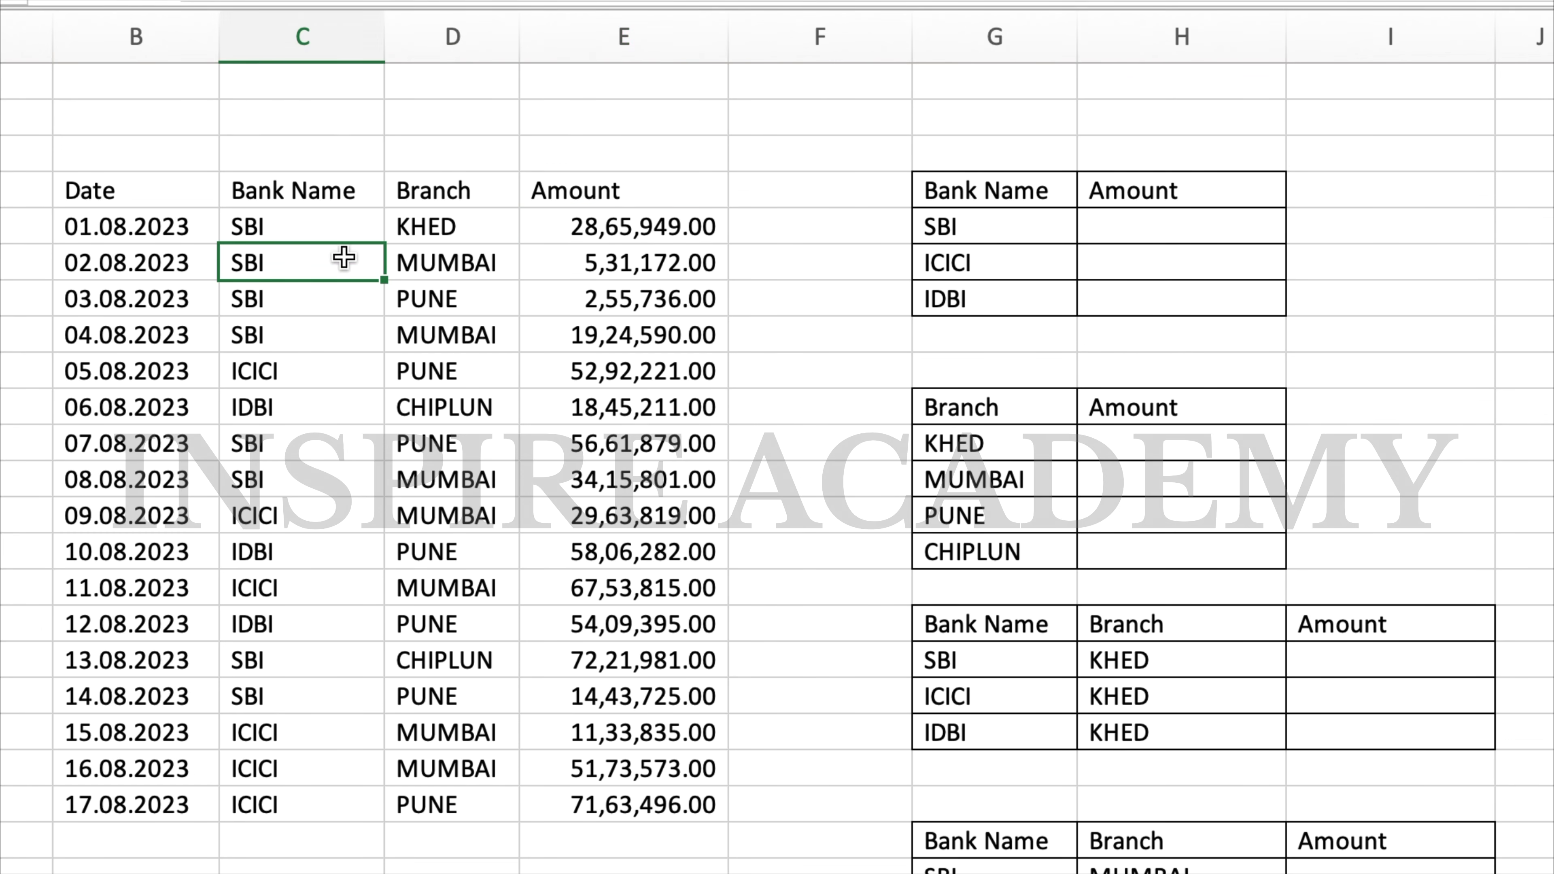
click(459, 252)
click(632, 250)
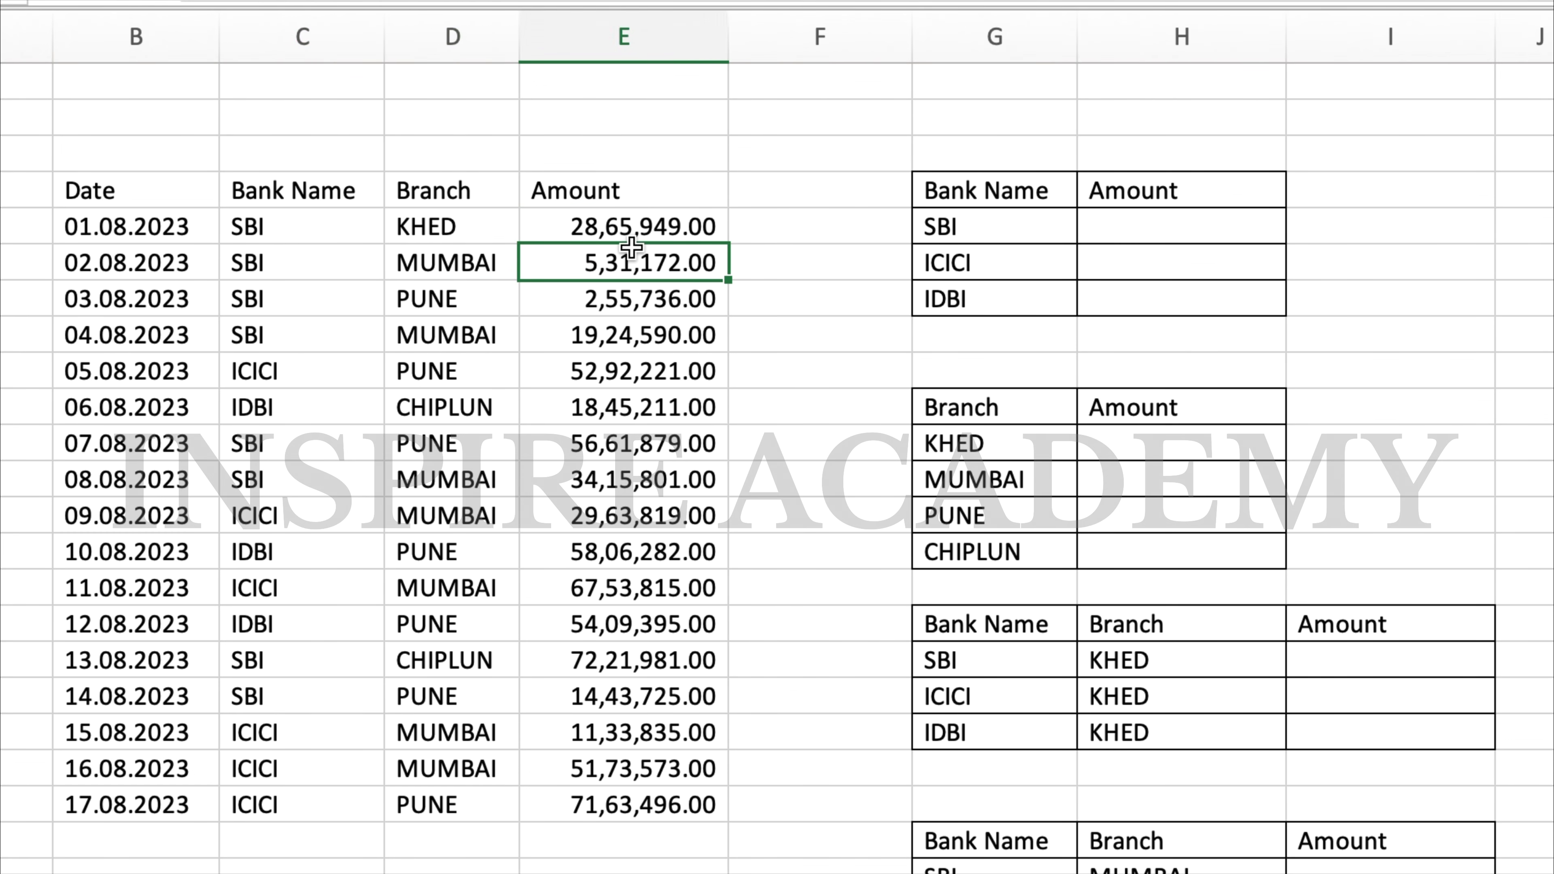
click(329, 303)
click(469, 296)
click(622, 313)
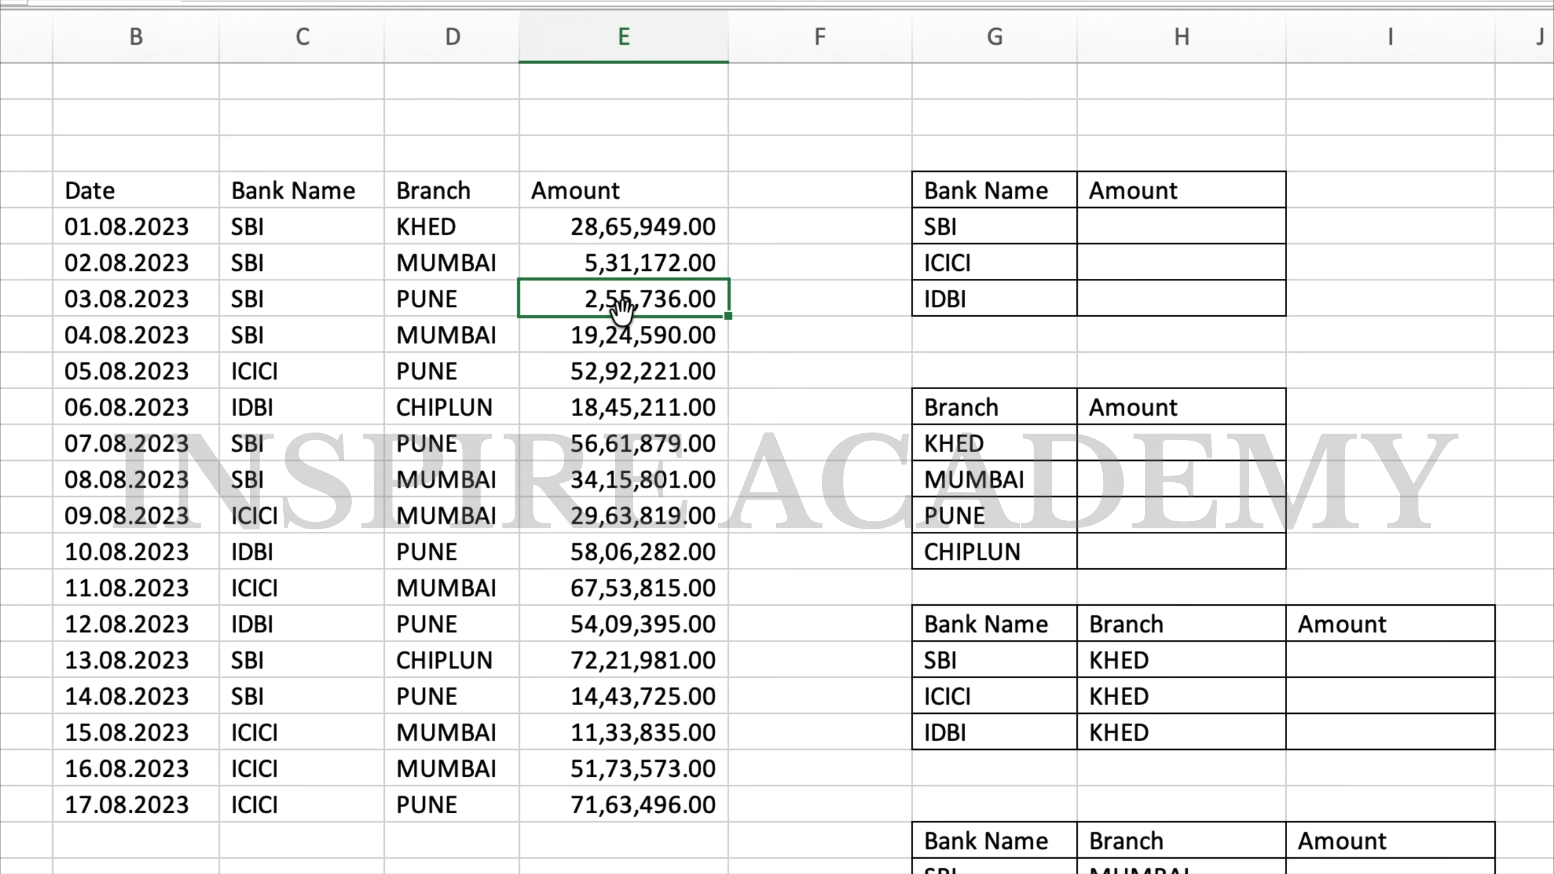
scroll(469, 409, down, 4)
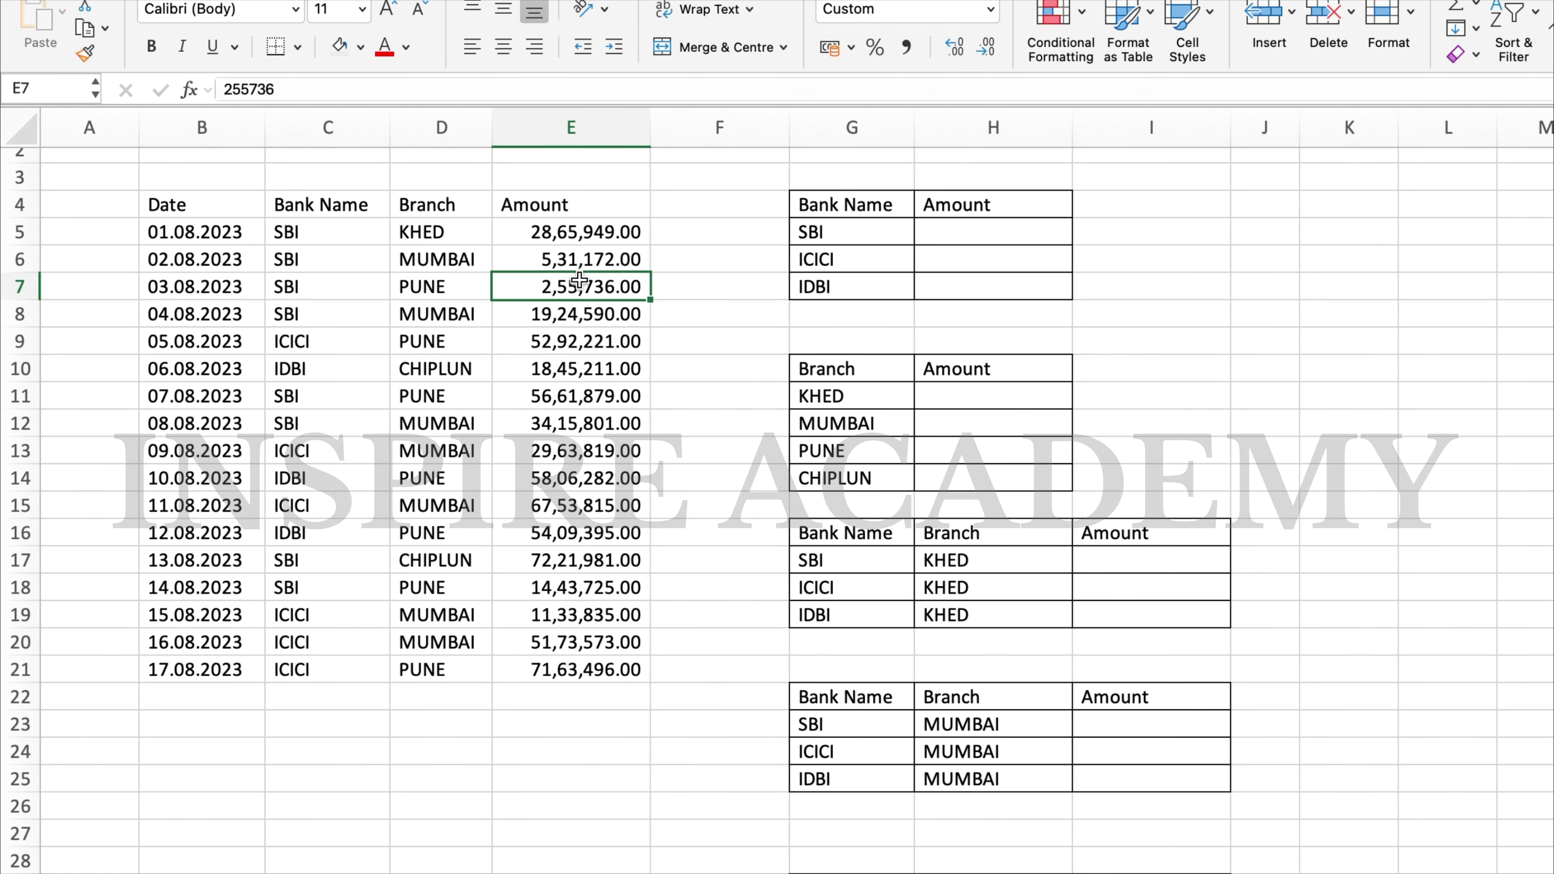
scroll(587, 626, down, 3)
scroll(587, 626, up, 4)
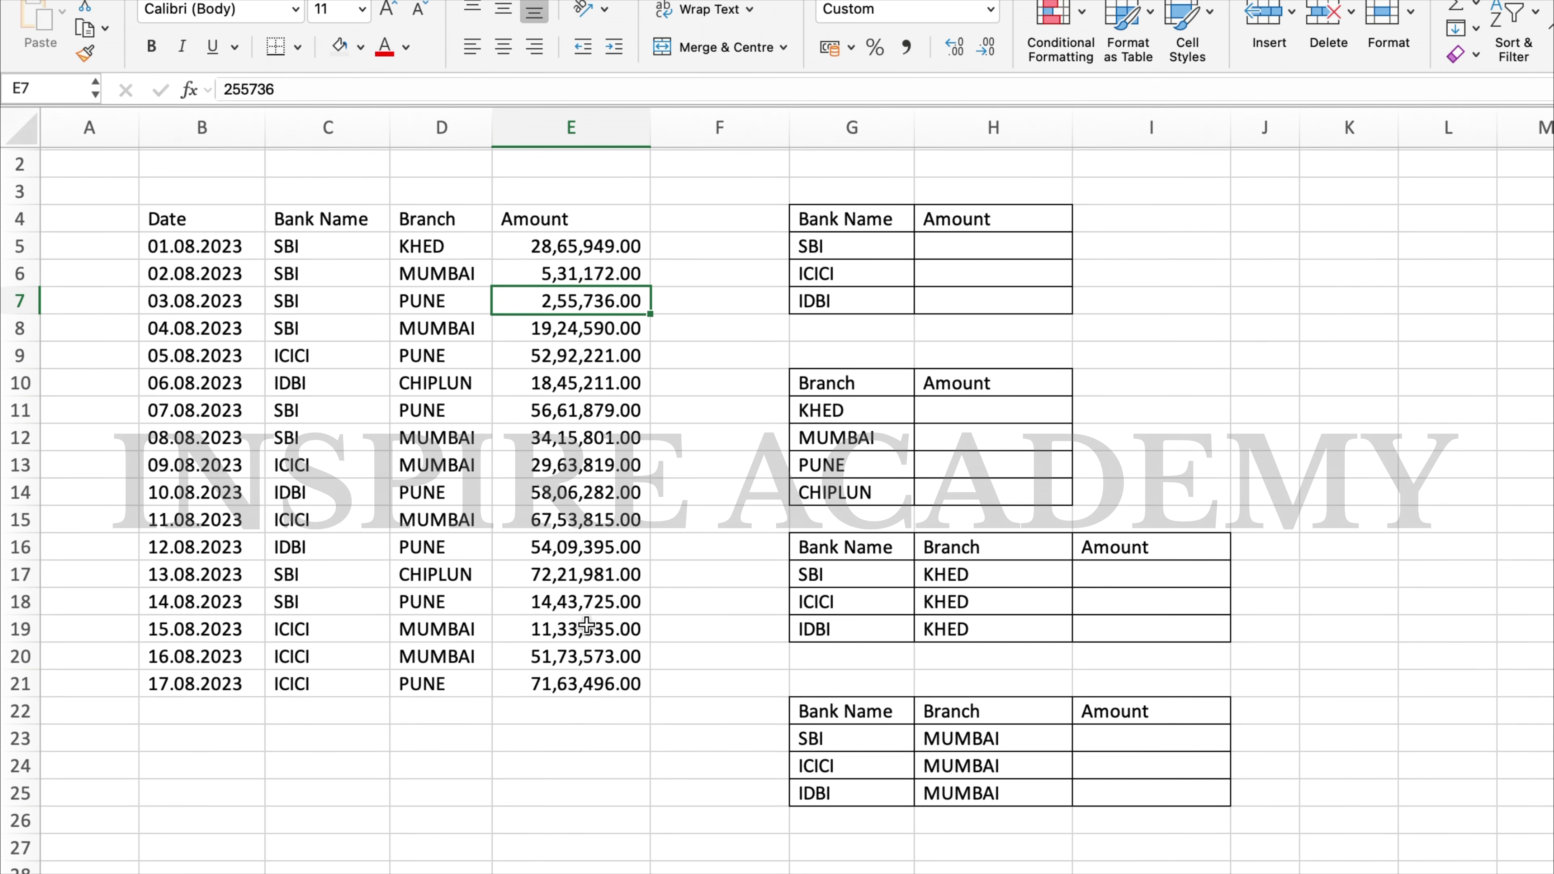
scroll(588, 626, up, 1)
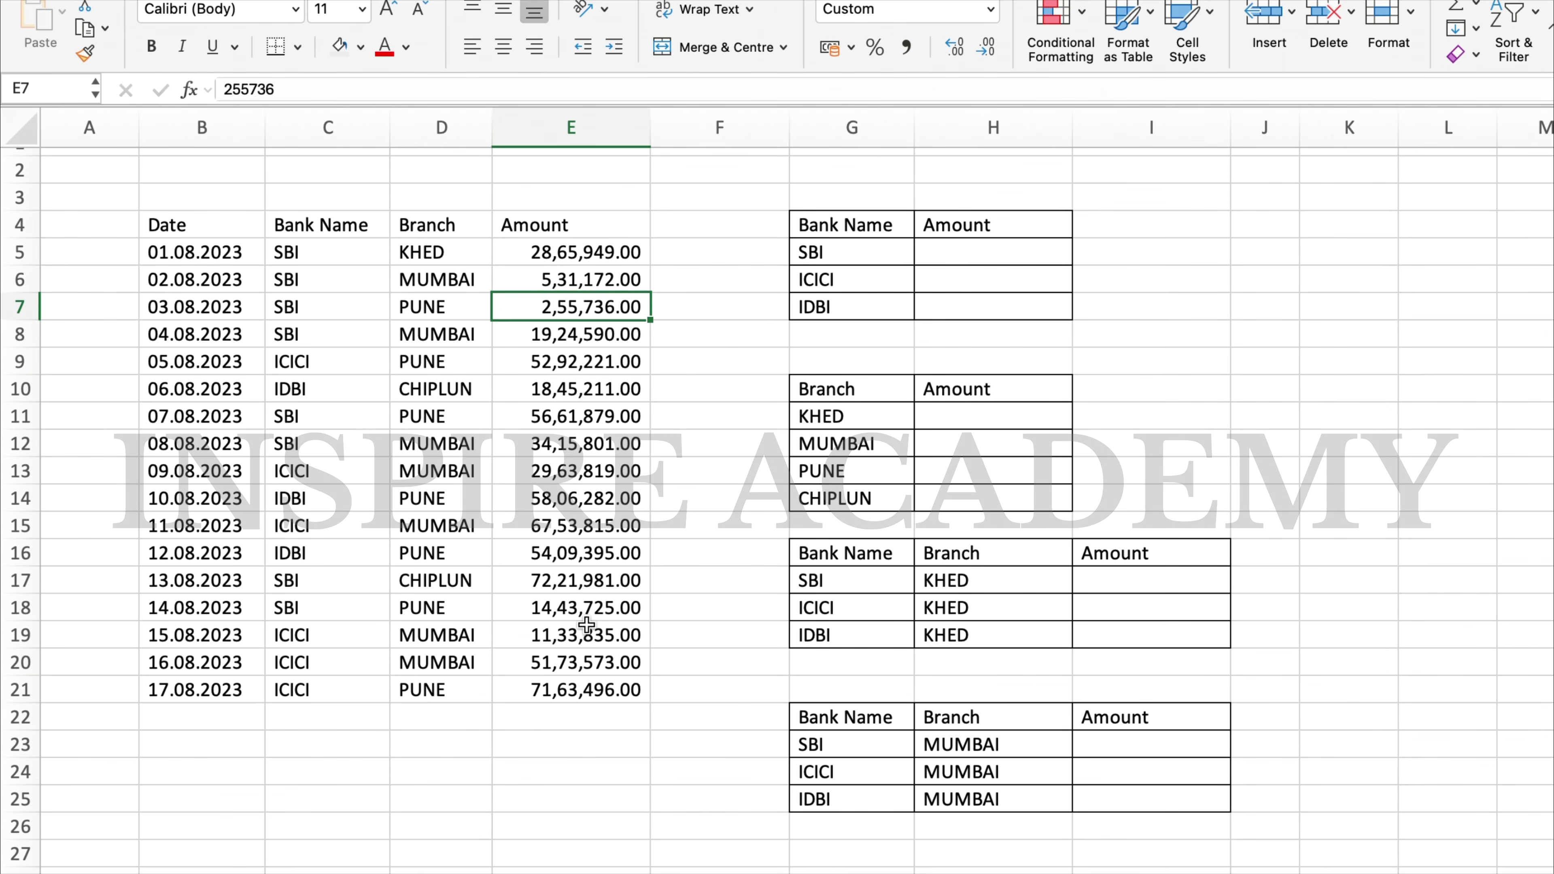
Total the Amount column in cell E23 with a SUM formula over E4:E21.
click(585, 744)
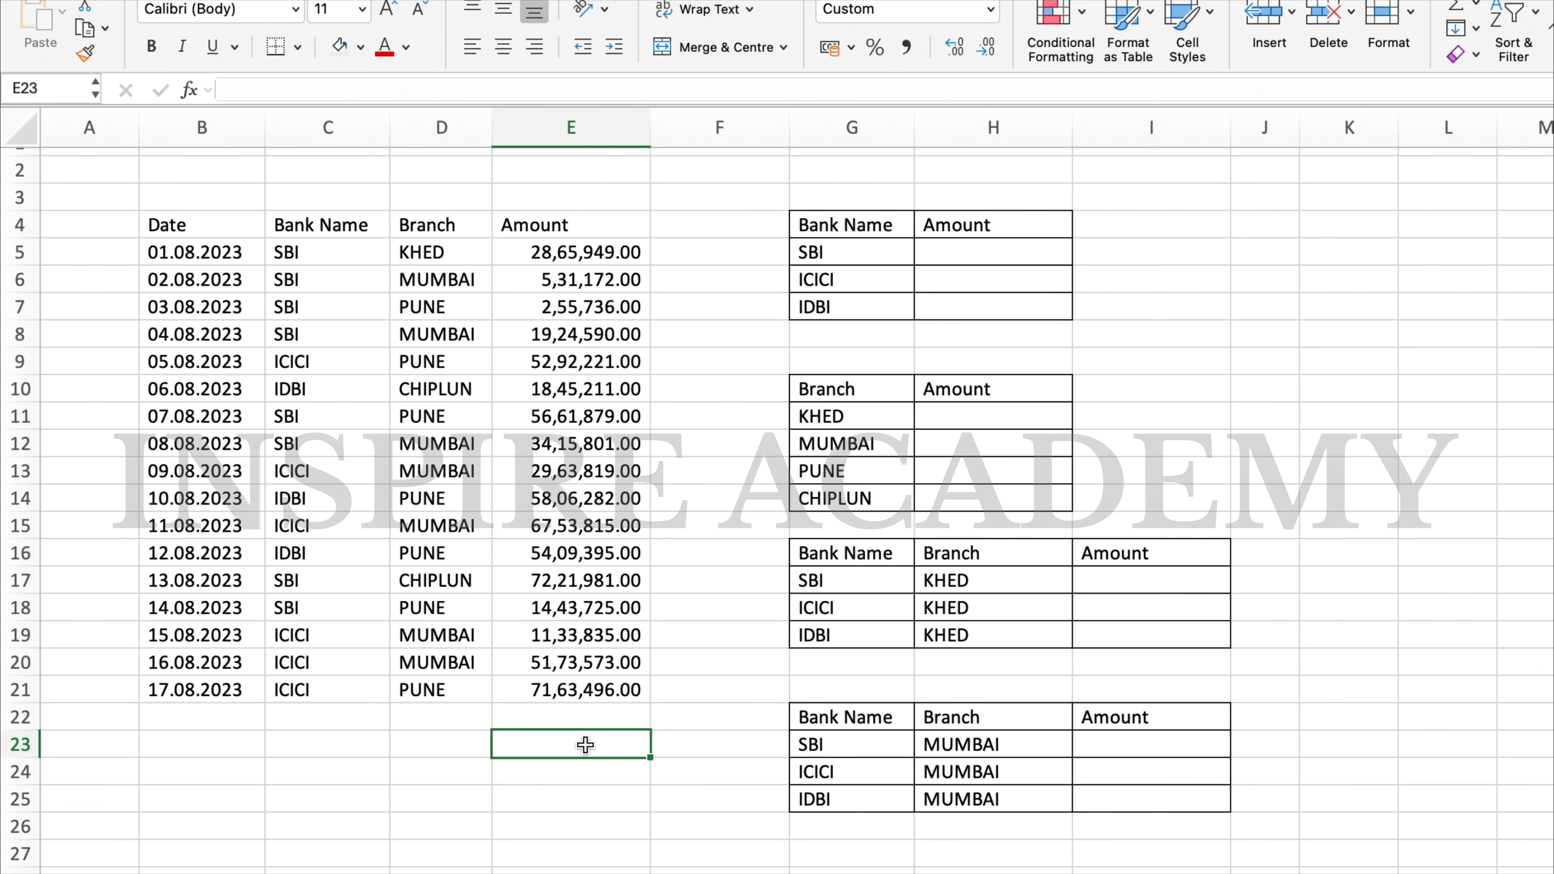
text(=su)
key(Tab)
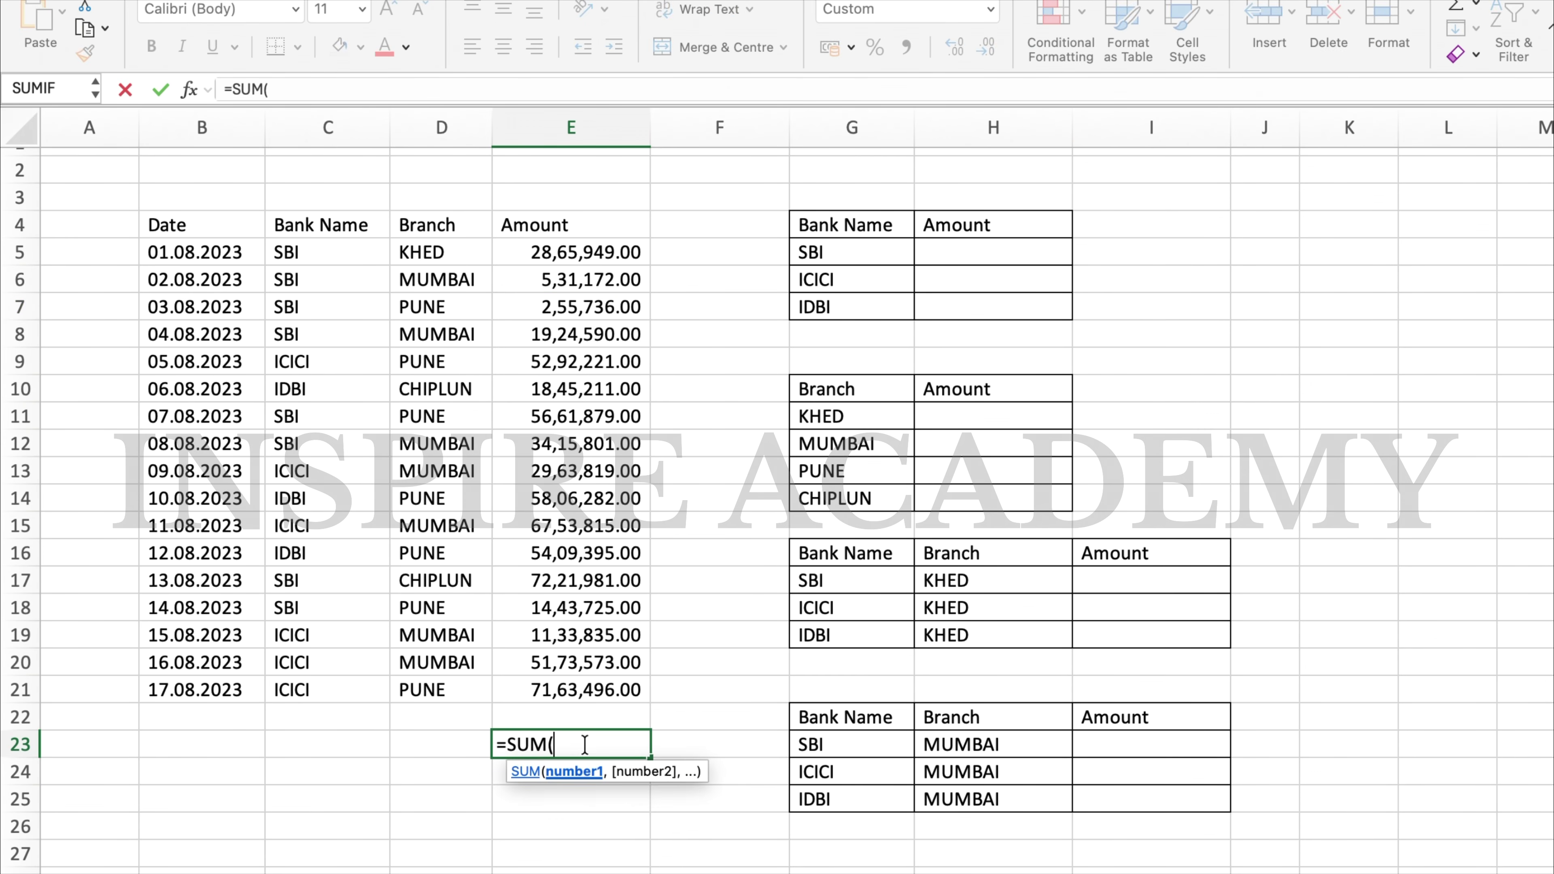
key(Up)
key(Up)
key(Up)
key(Up)
key(super+Up)
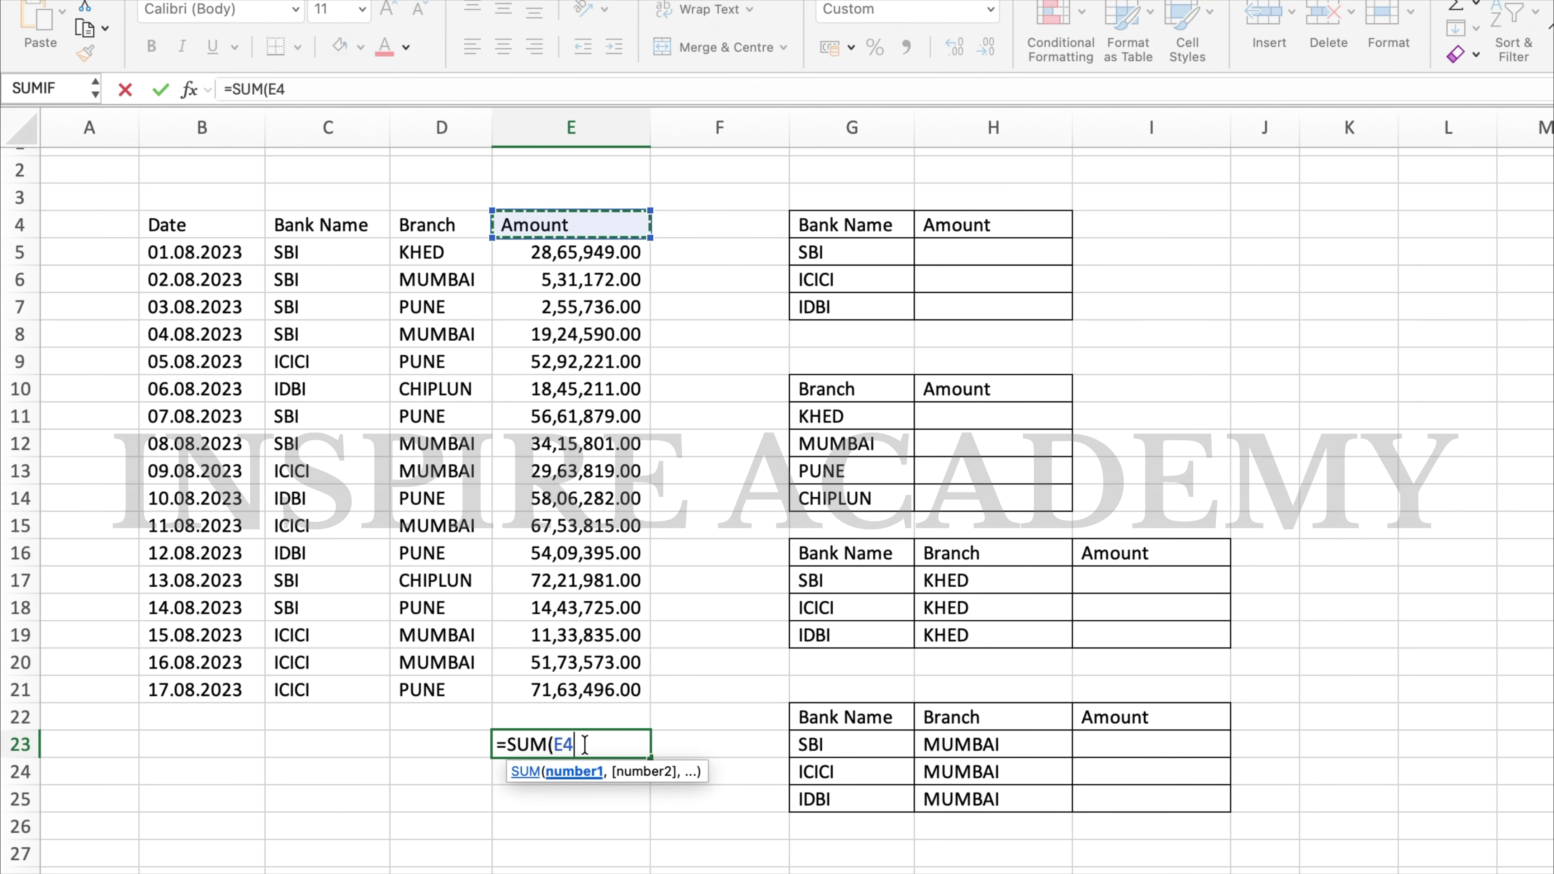
key(shift+super+Down)
key(Return)
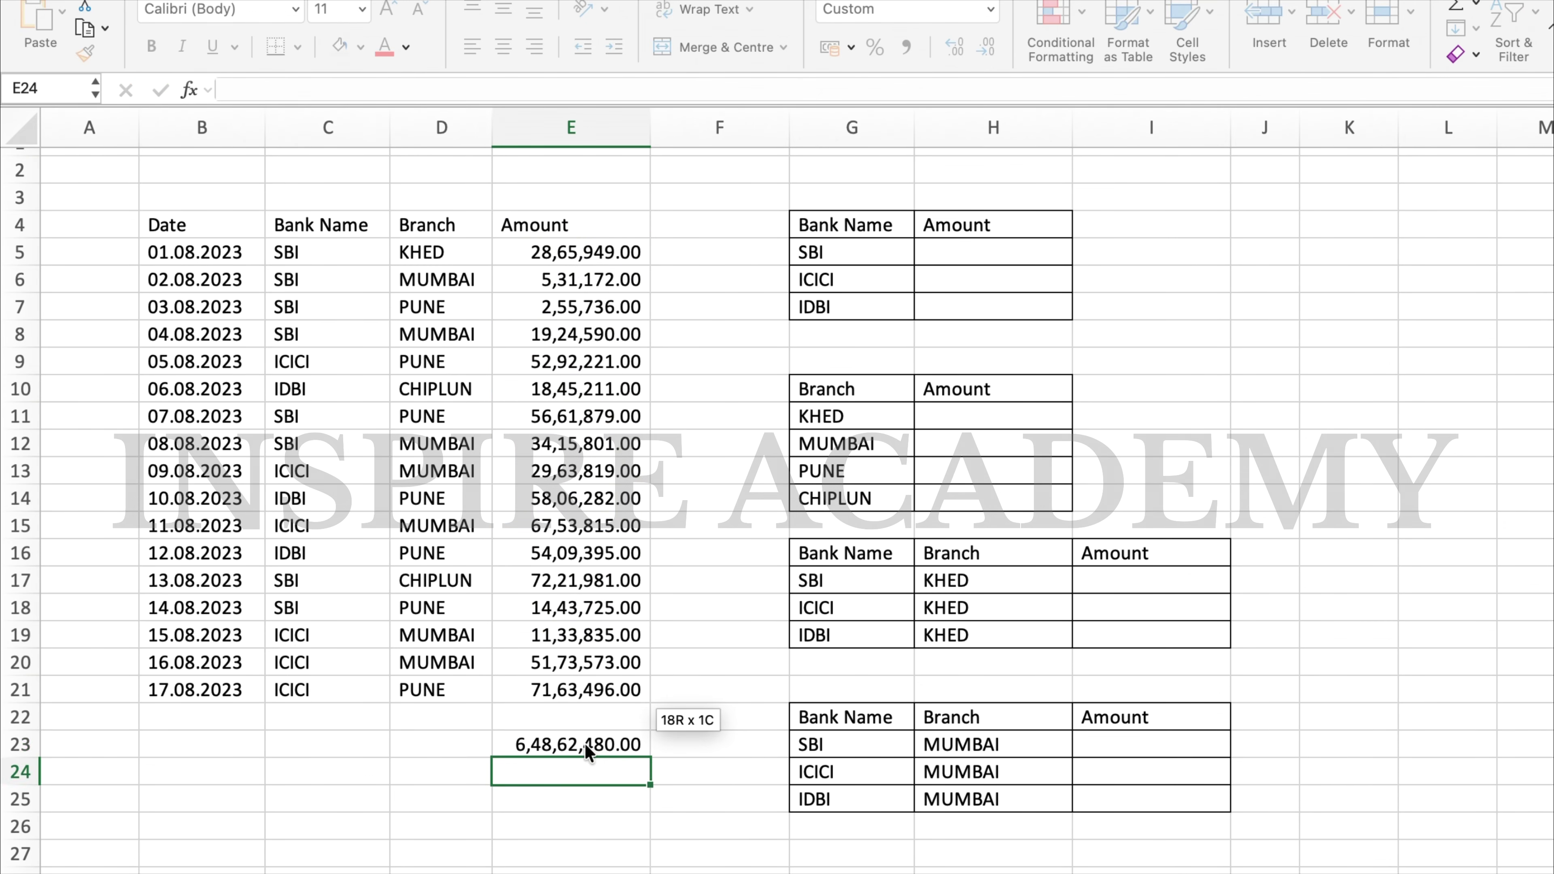
Label cells D23 and D24 below the data as "Sum" and "Subtotal".
click(442, 747)
text(Sum)
key(Return)
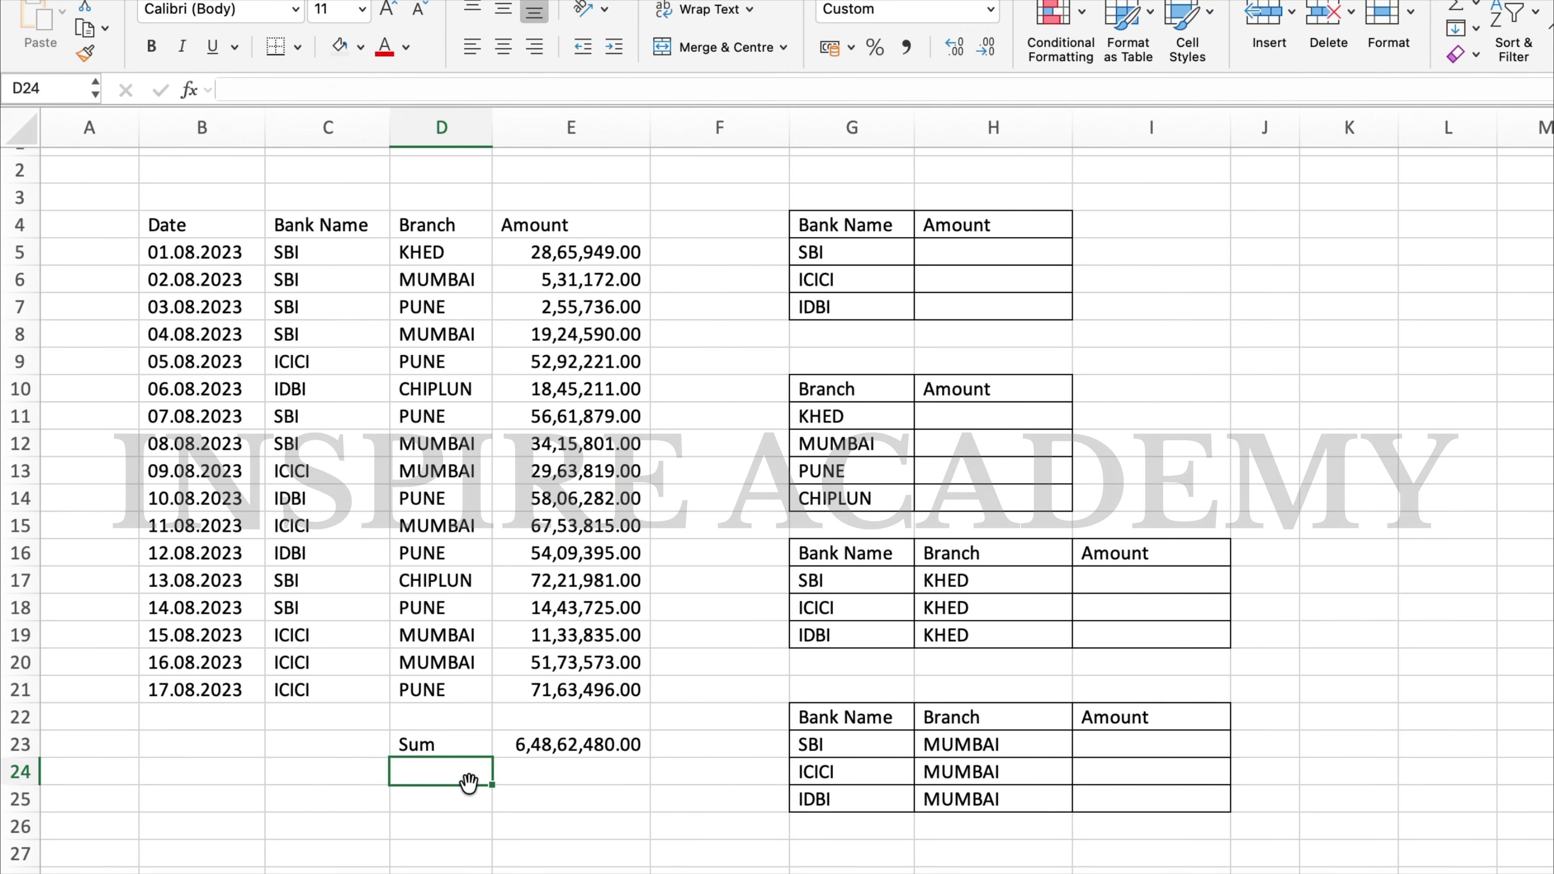
text(Subtotal)
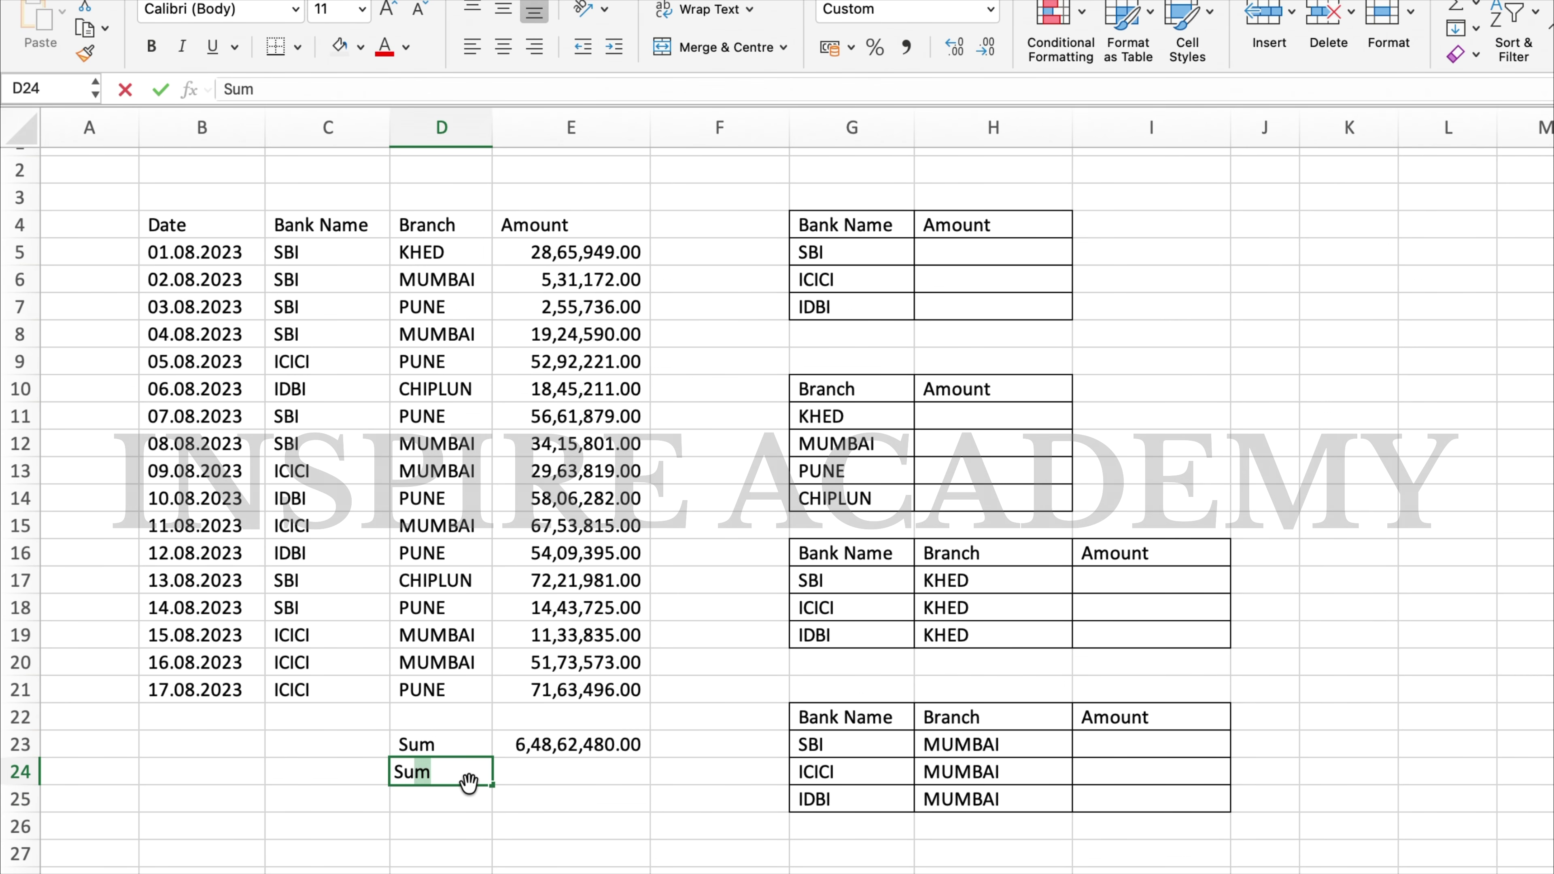
key(Tab)
Enter a SUBTOTAL formula in E24 with function number 9 over the Amount range E4:E21.
text(=sub)
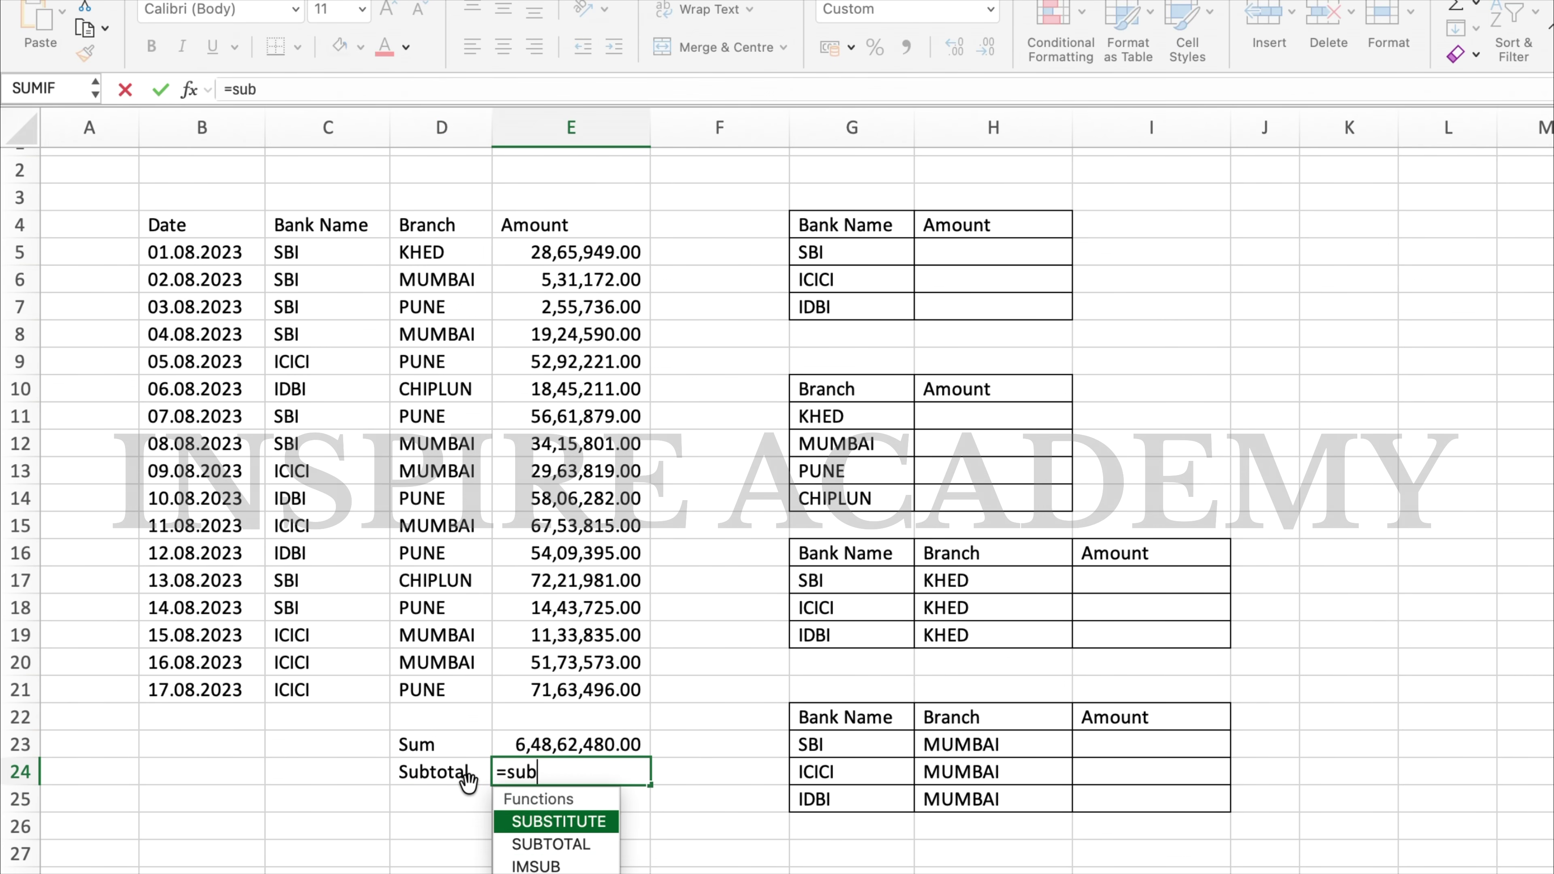
key(Down)
key(Tab)
scroll(721, 751, down, 3)
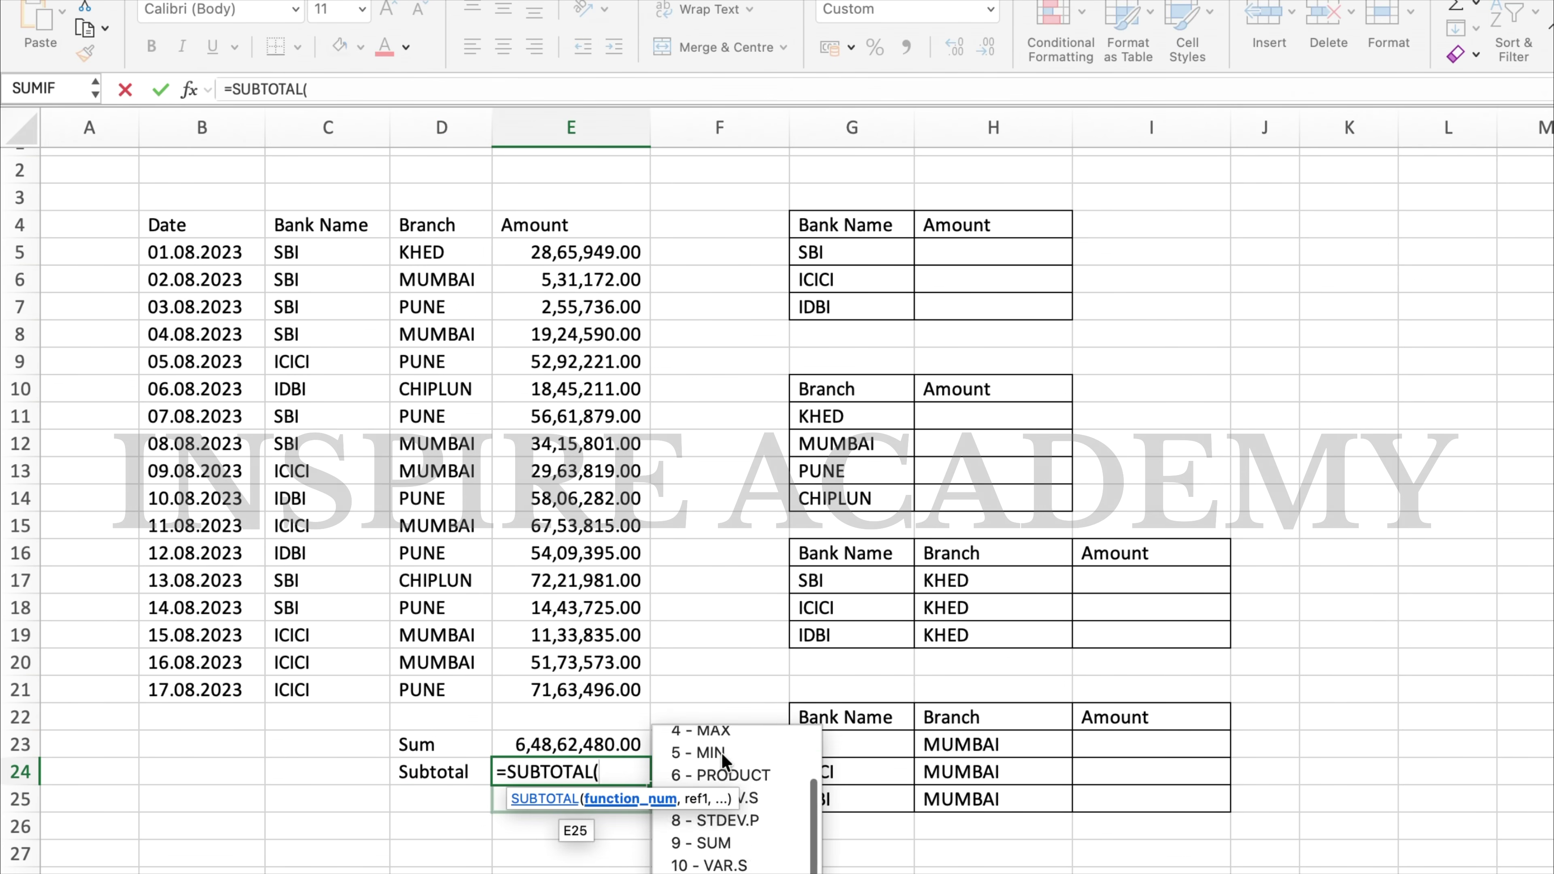
scroll(729, 759, up, 5)
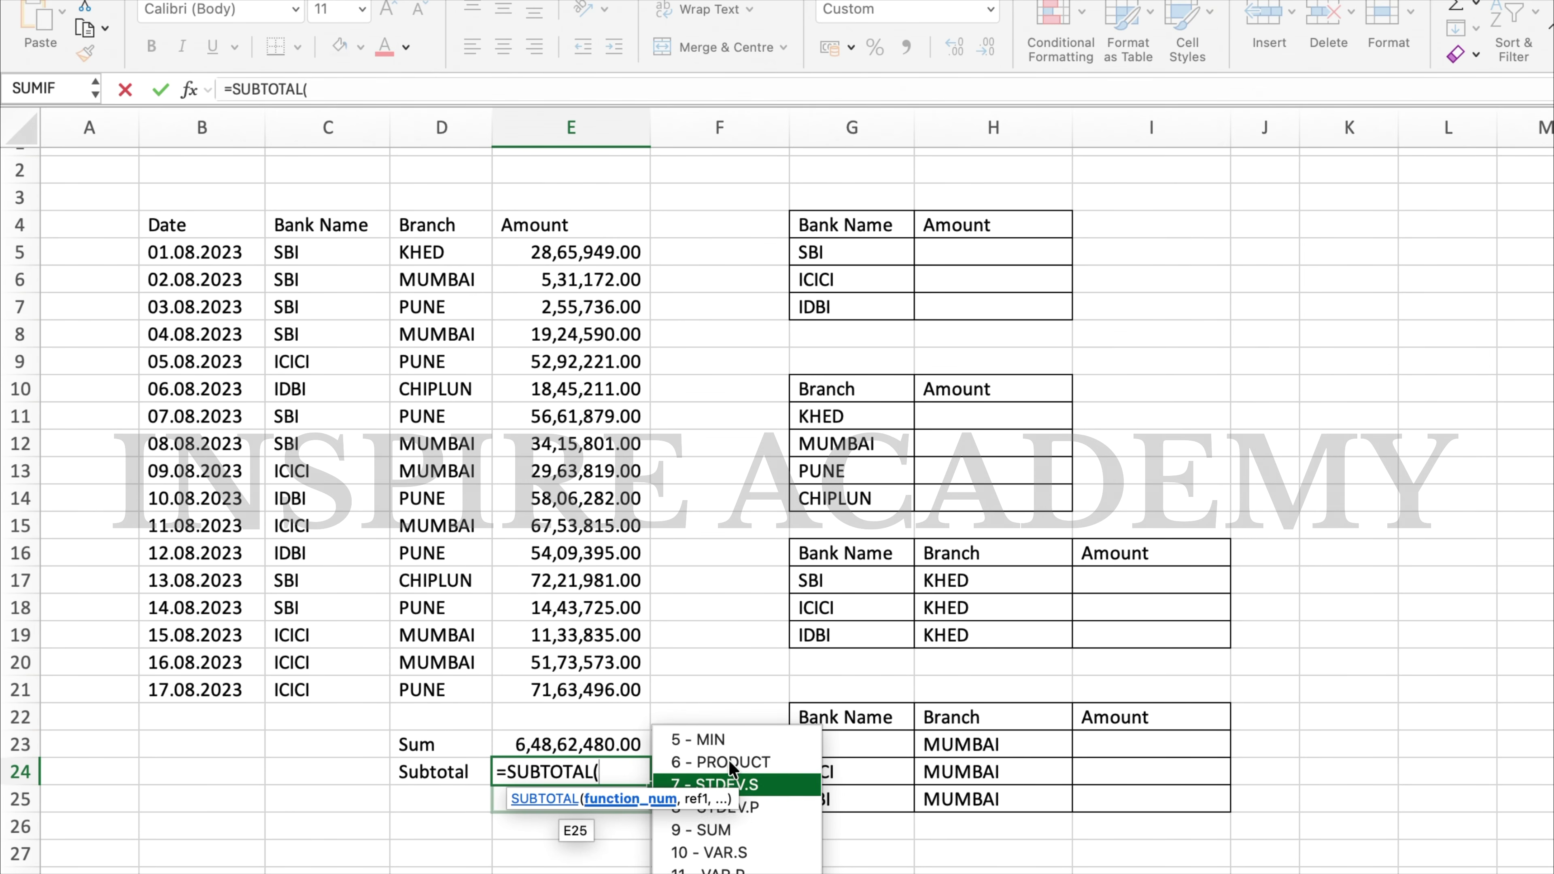
text(9,)
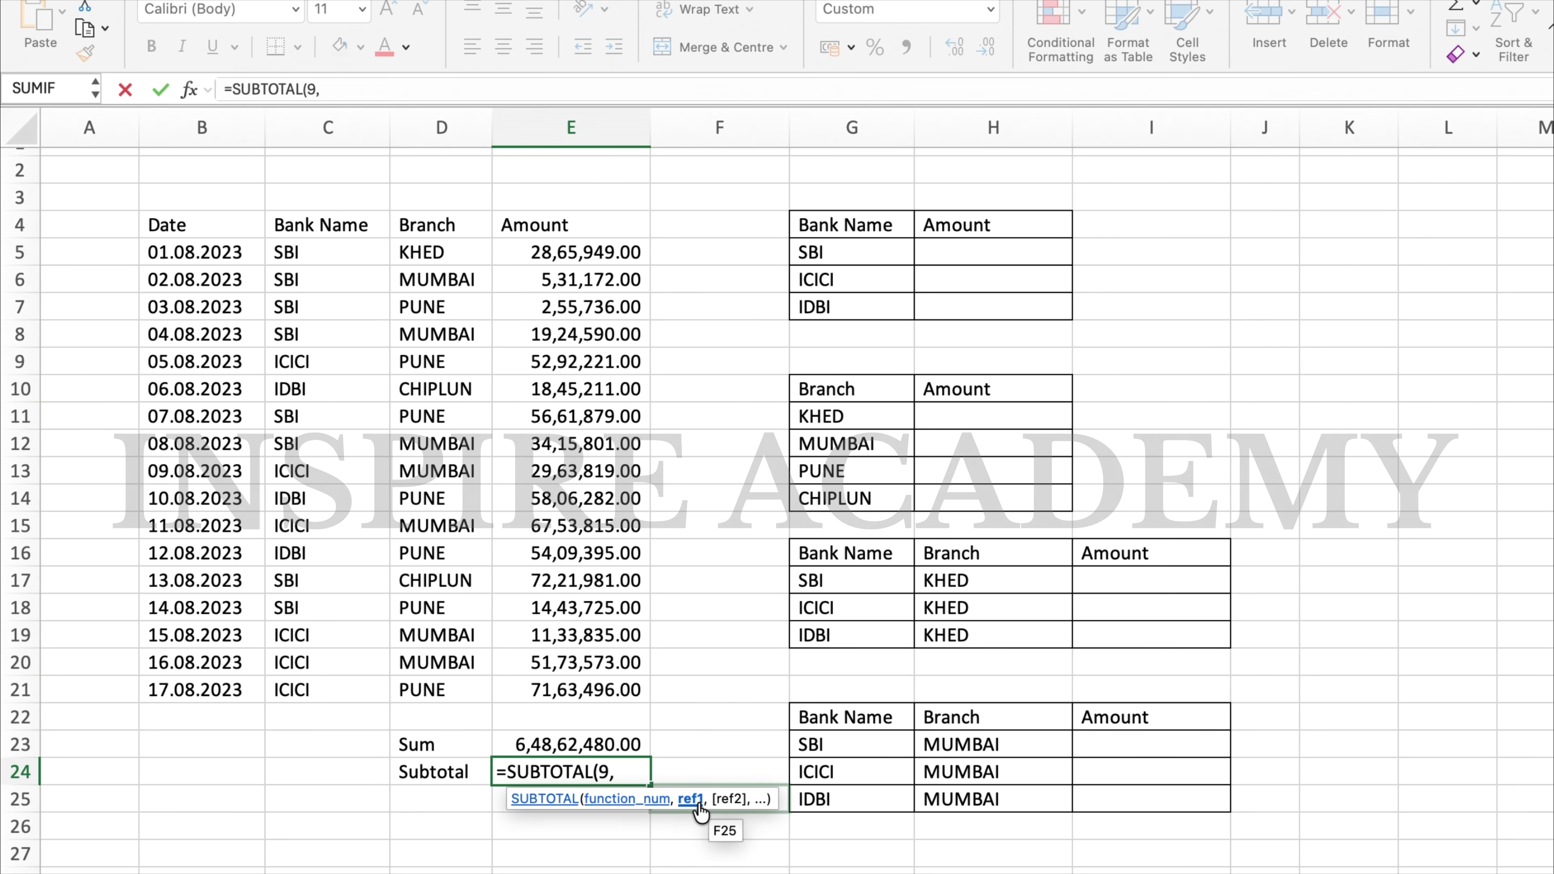
key(Up)
key(Up)
key(Up)
key(ctrl+Up)
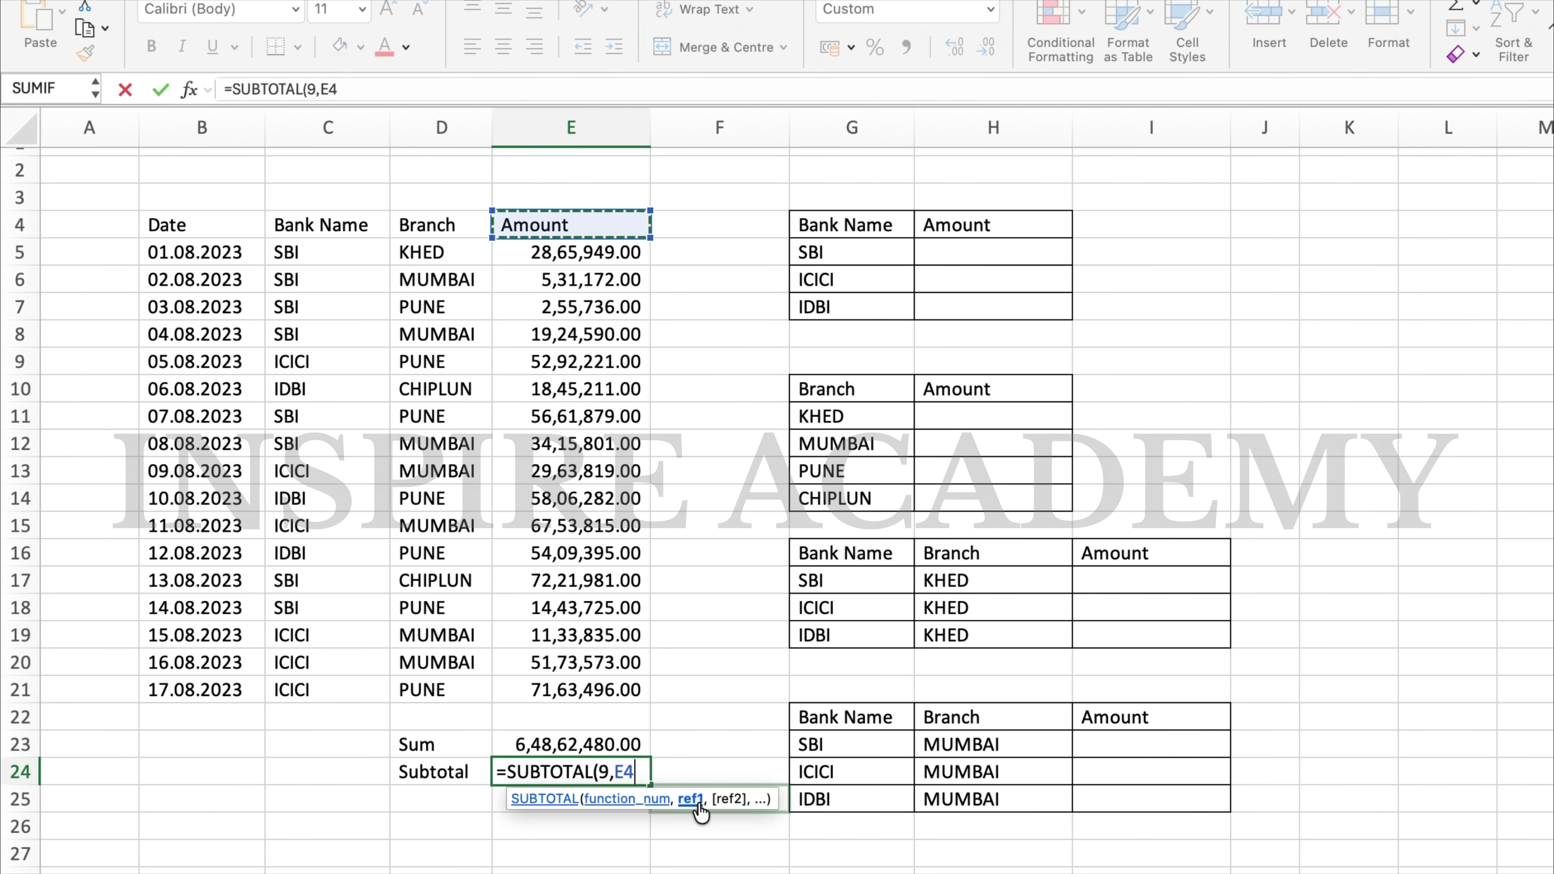
key(ctrl+shift+Down)
key(Return)
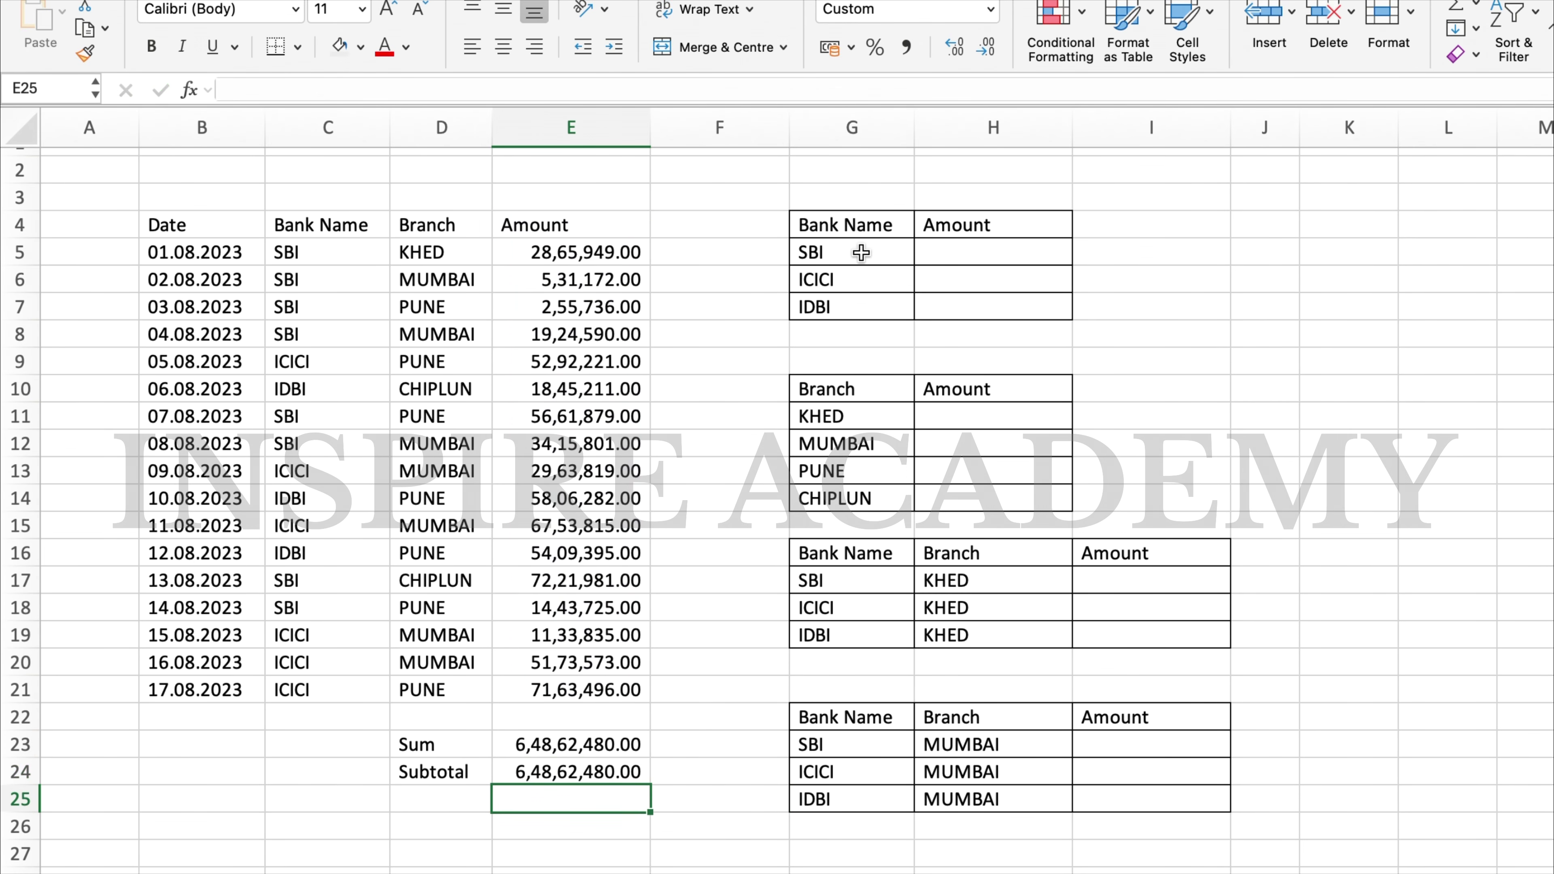
Start a SUMIF formula in H5 for SBI's amount, using the Bank Name column C4:C21 as the range.
click(861, 252)
click(989, 252)
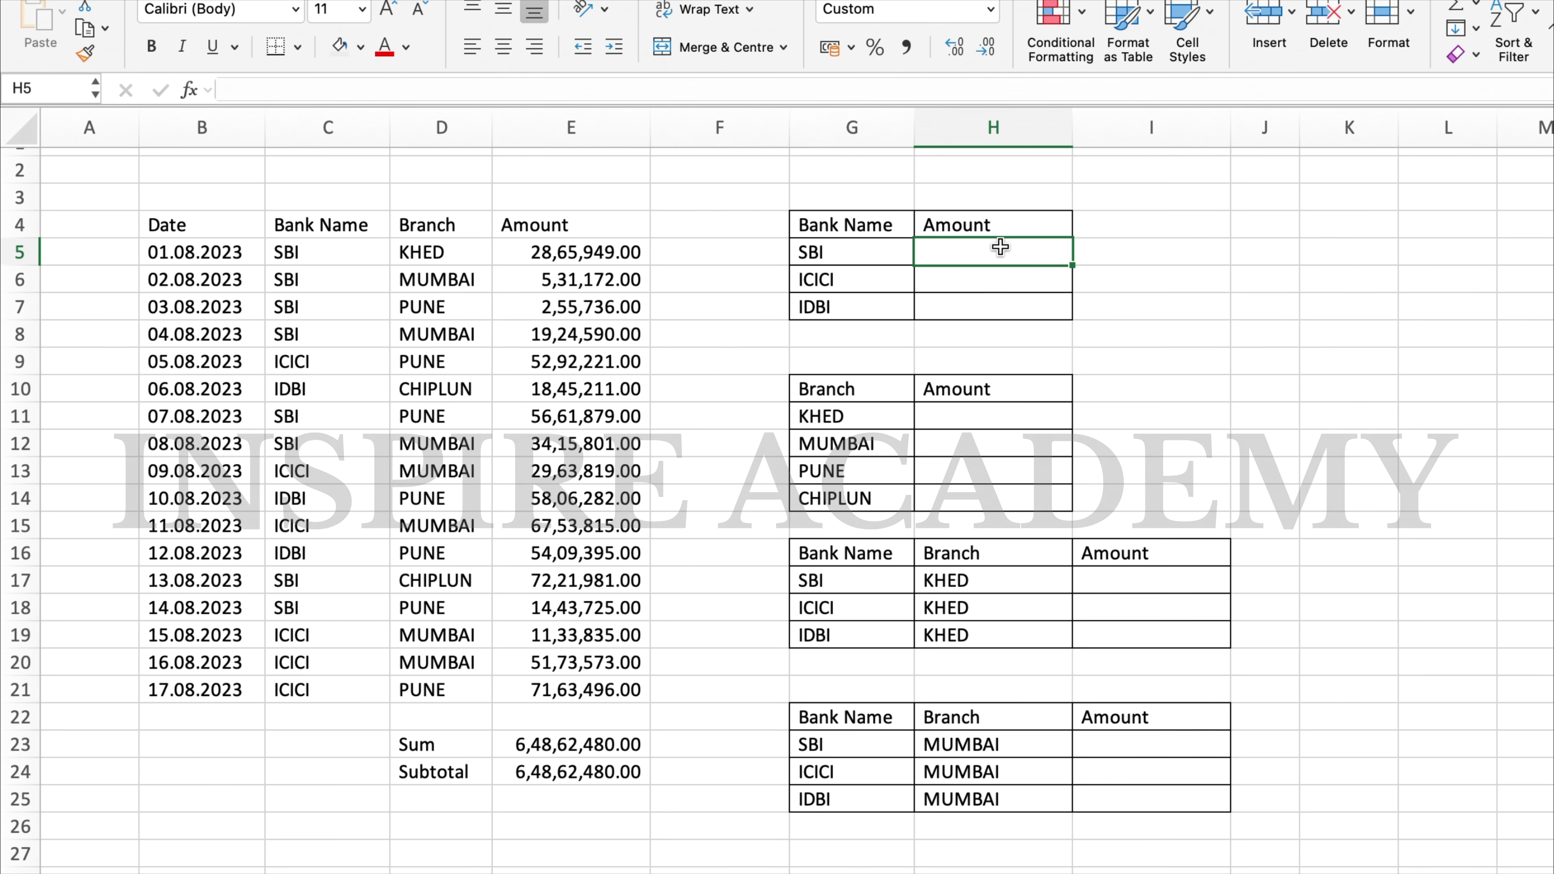
text(=sumi)
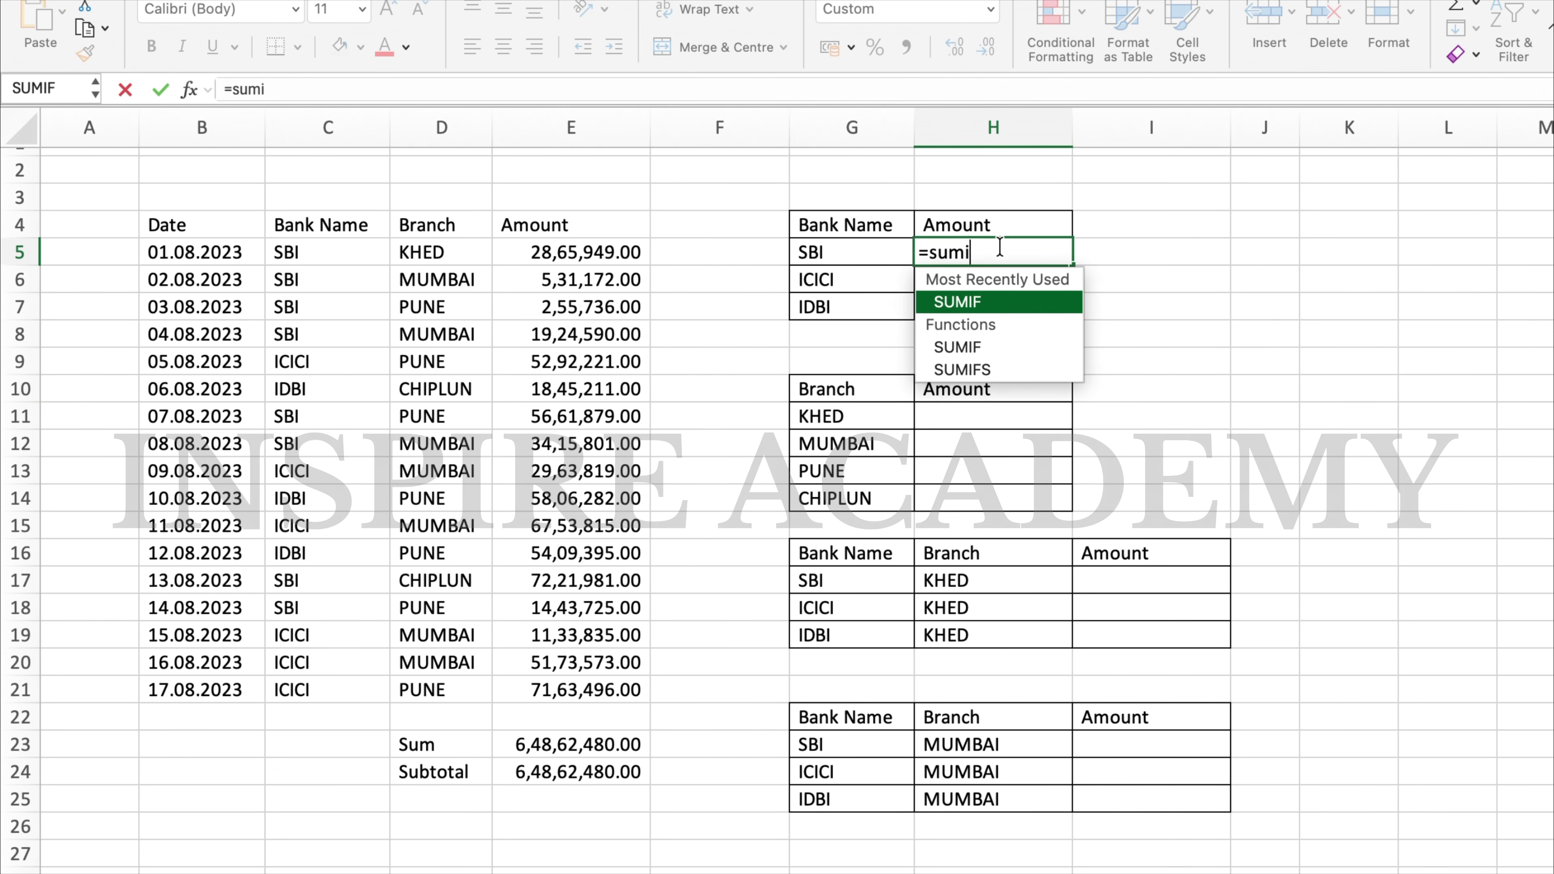
text(f)
key(Tab)
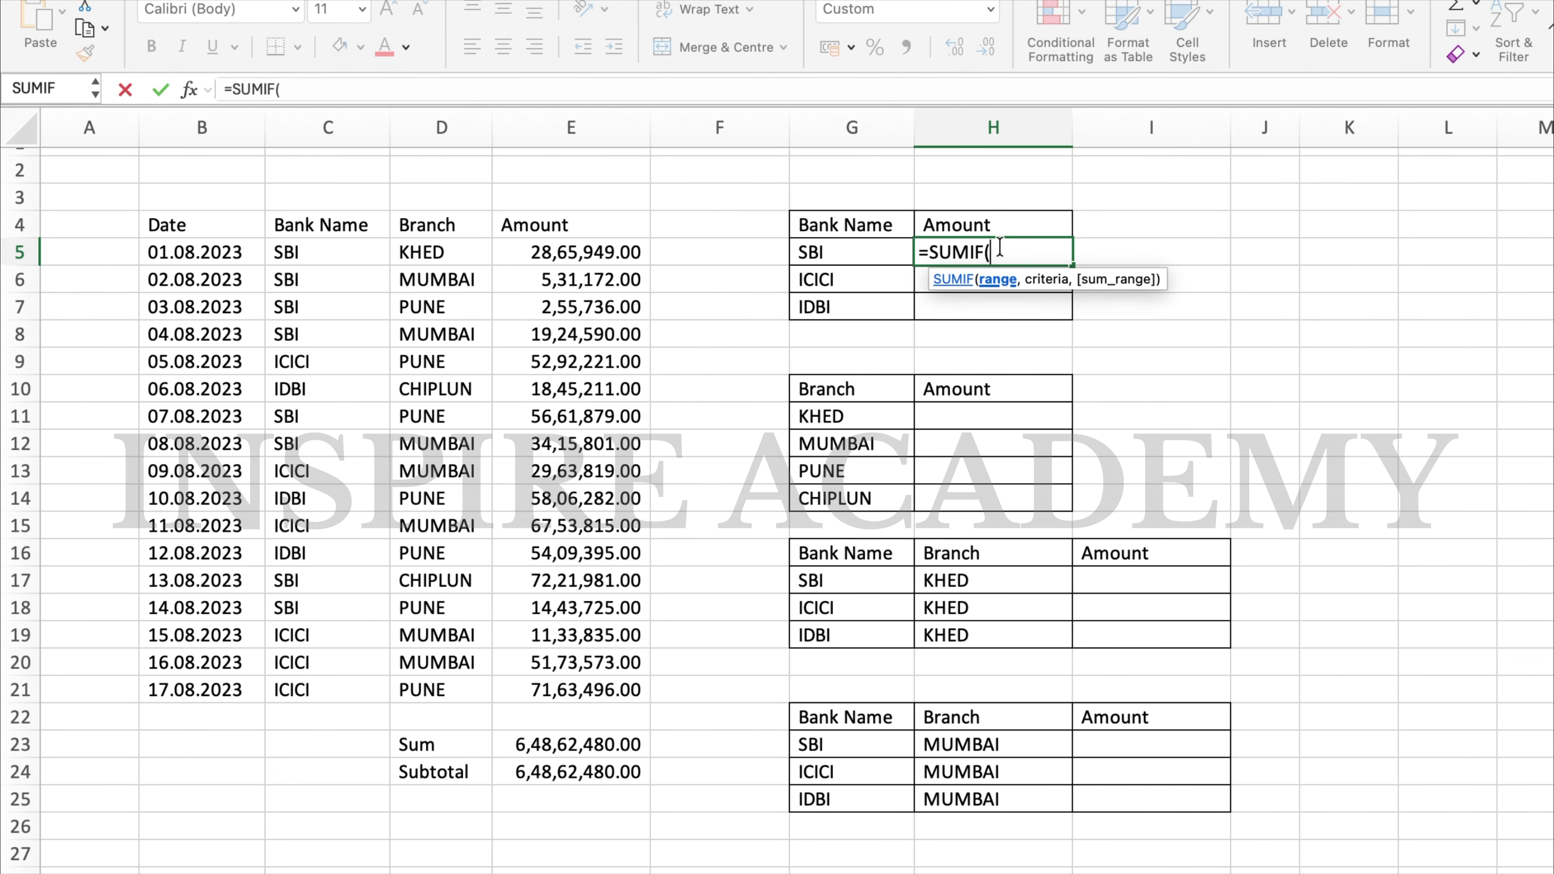
key(Left)
key(Left)
key(Left)
key(Left)
key(Left)
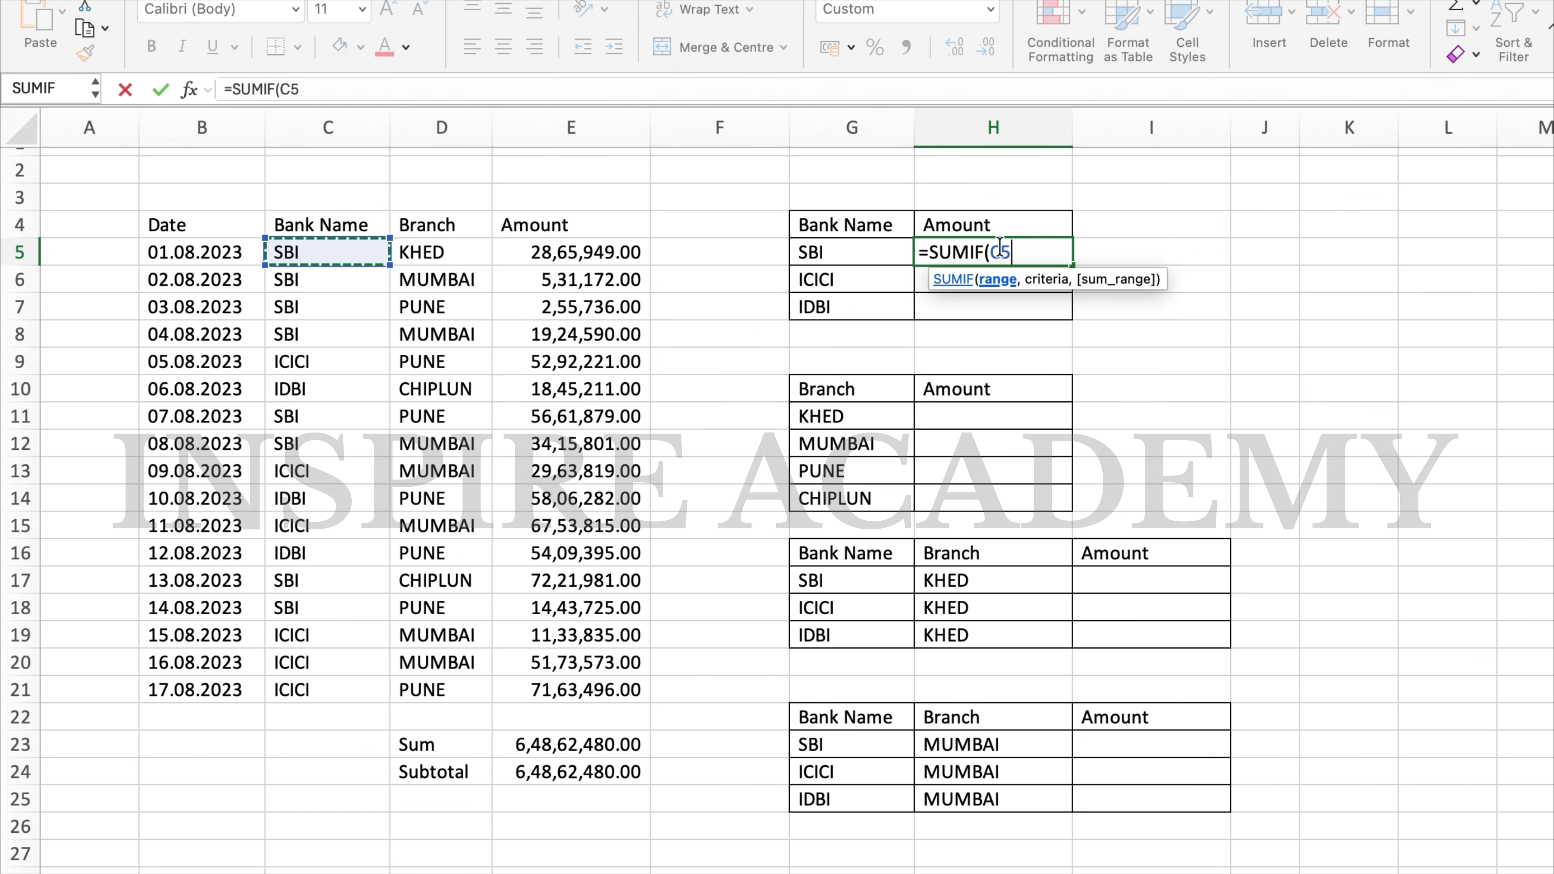
key(Up)
key(ctrl+shift+Down)
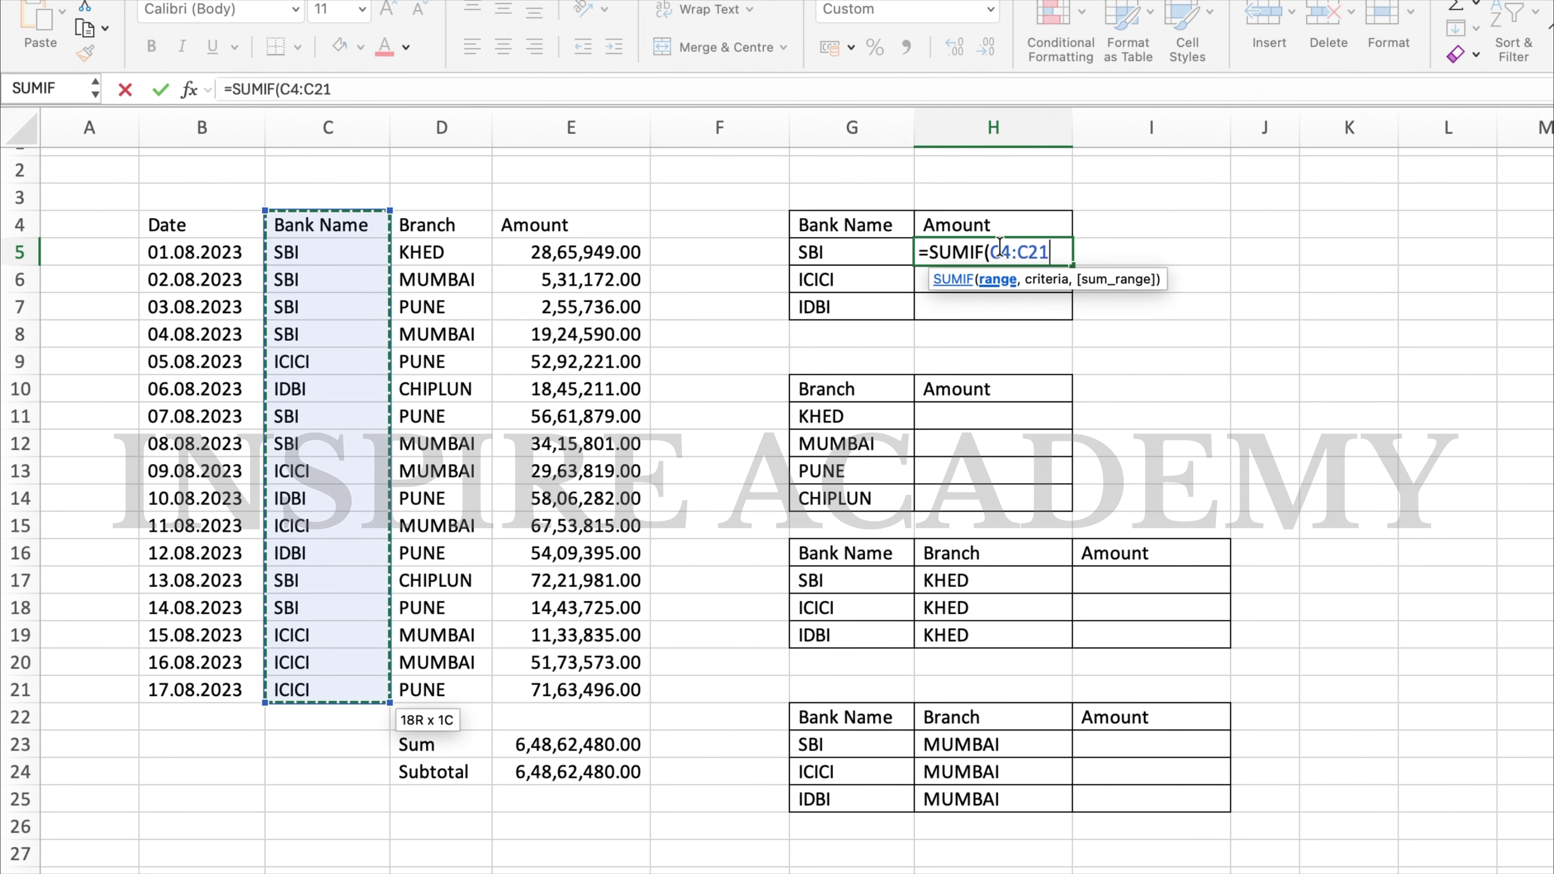
text(,)
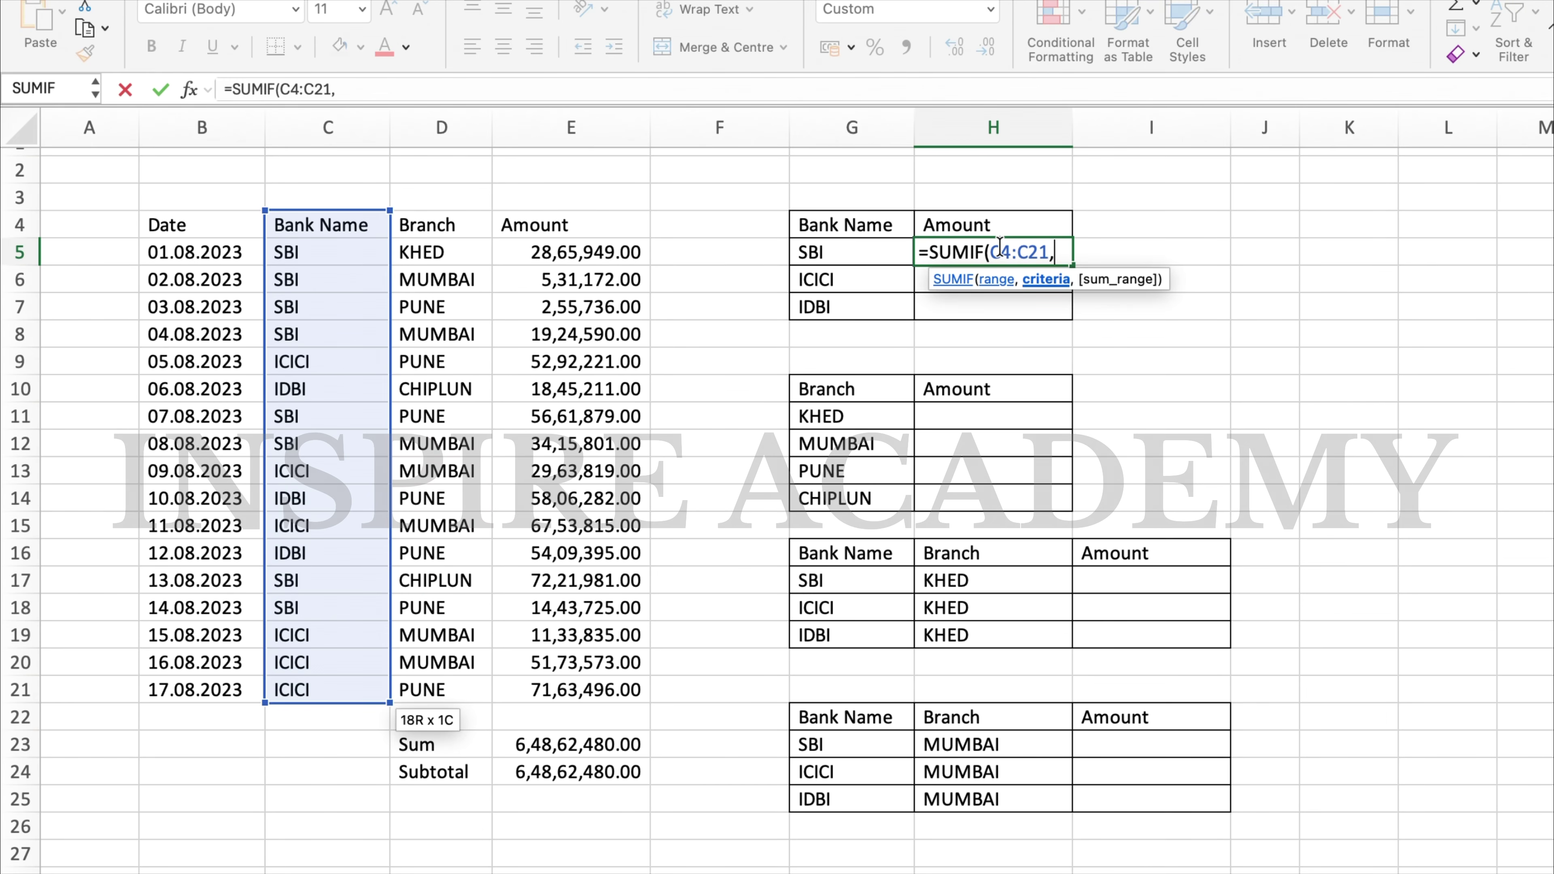
Complete the SUMIF formula with G5 as the criteria and E4:E21 as the sum range.
key(Left)
text(,)
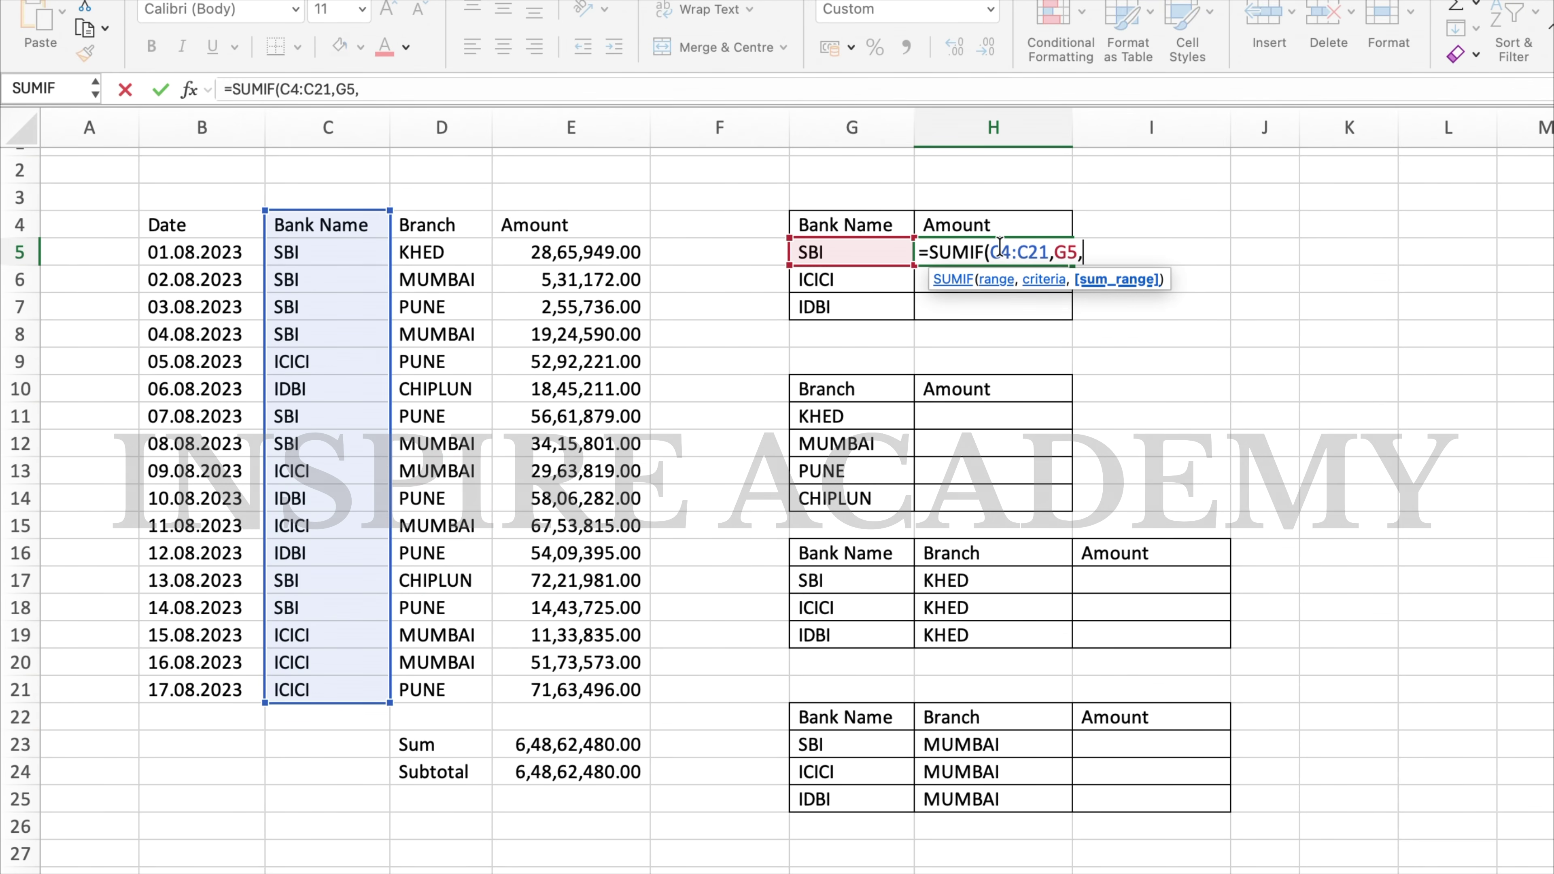
key(Left)
key(Left)
key(Left)
key(Up)
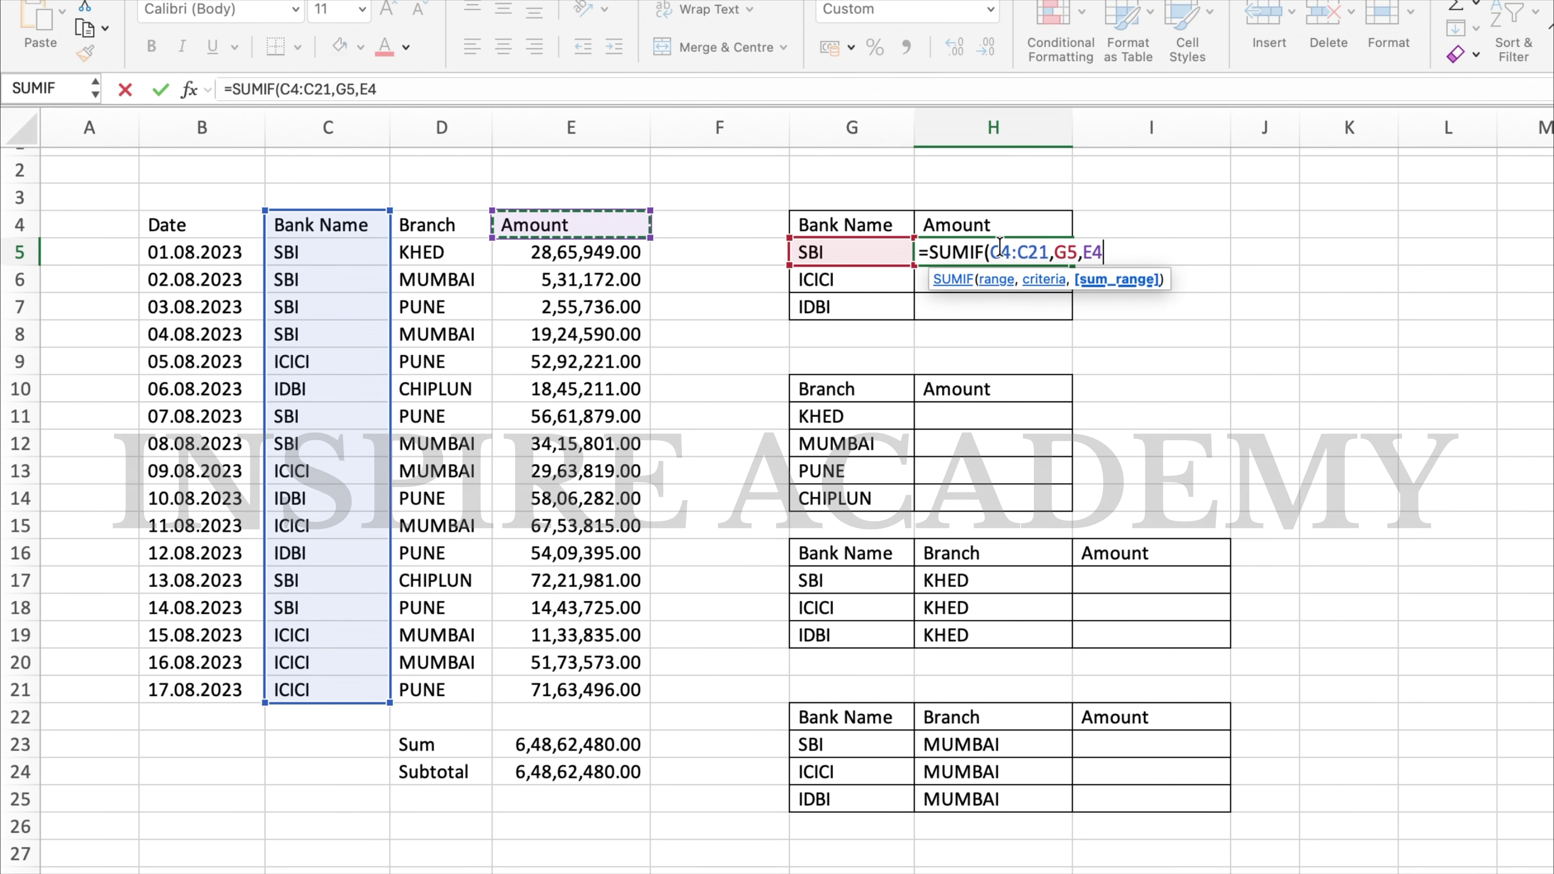
key(ctrl+shift+Down)
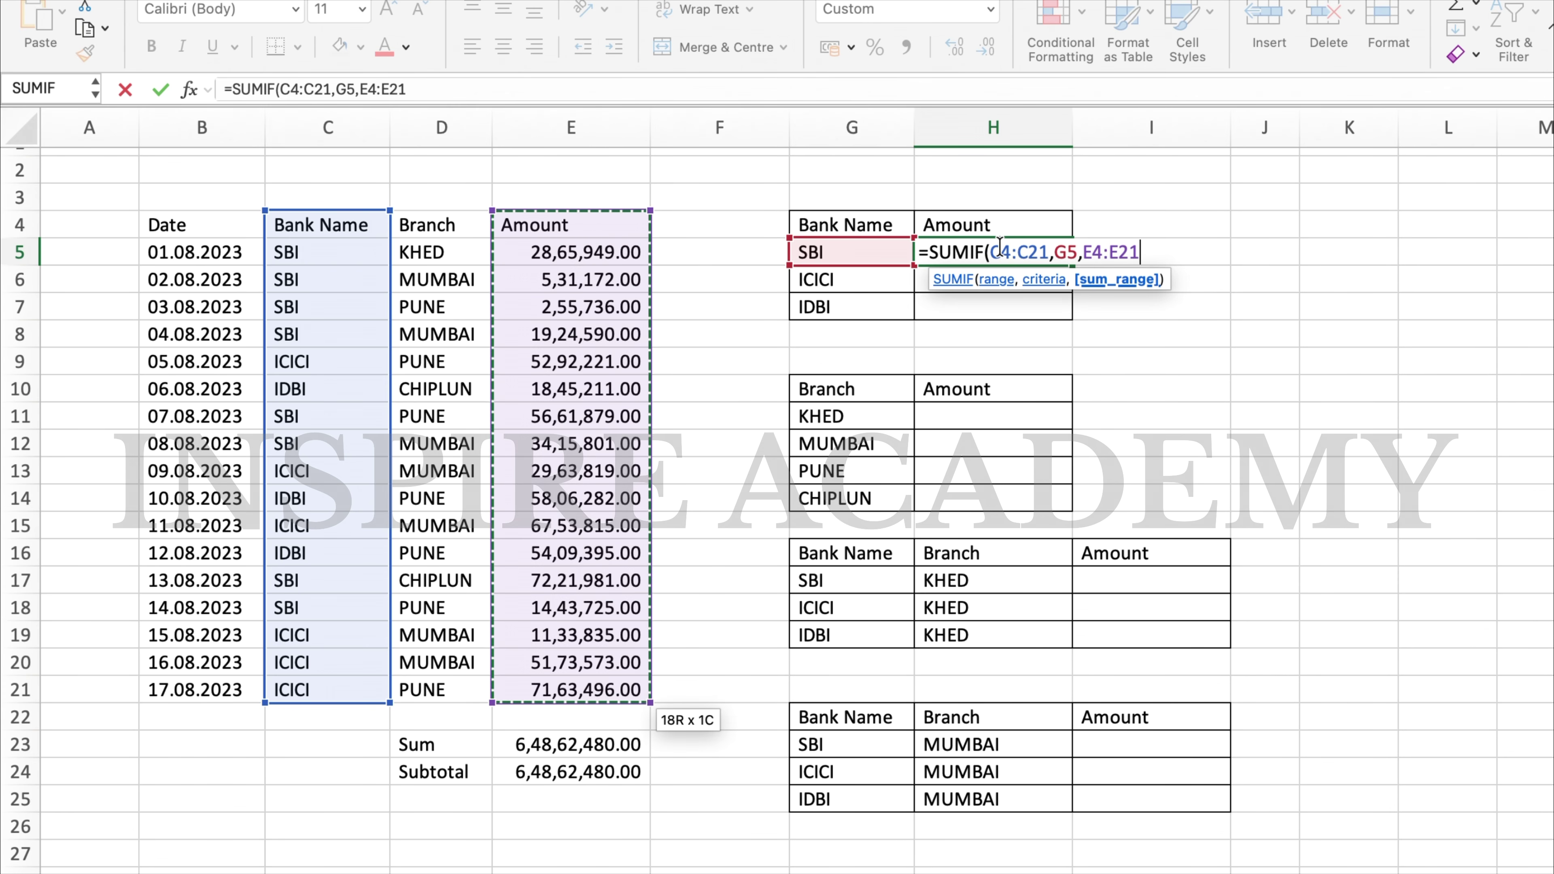
key(Return)
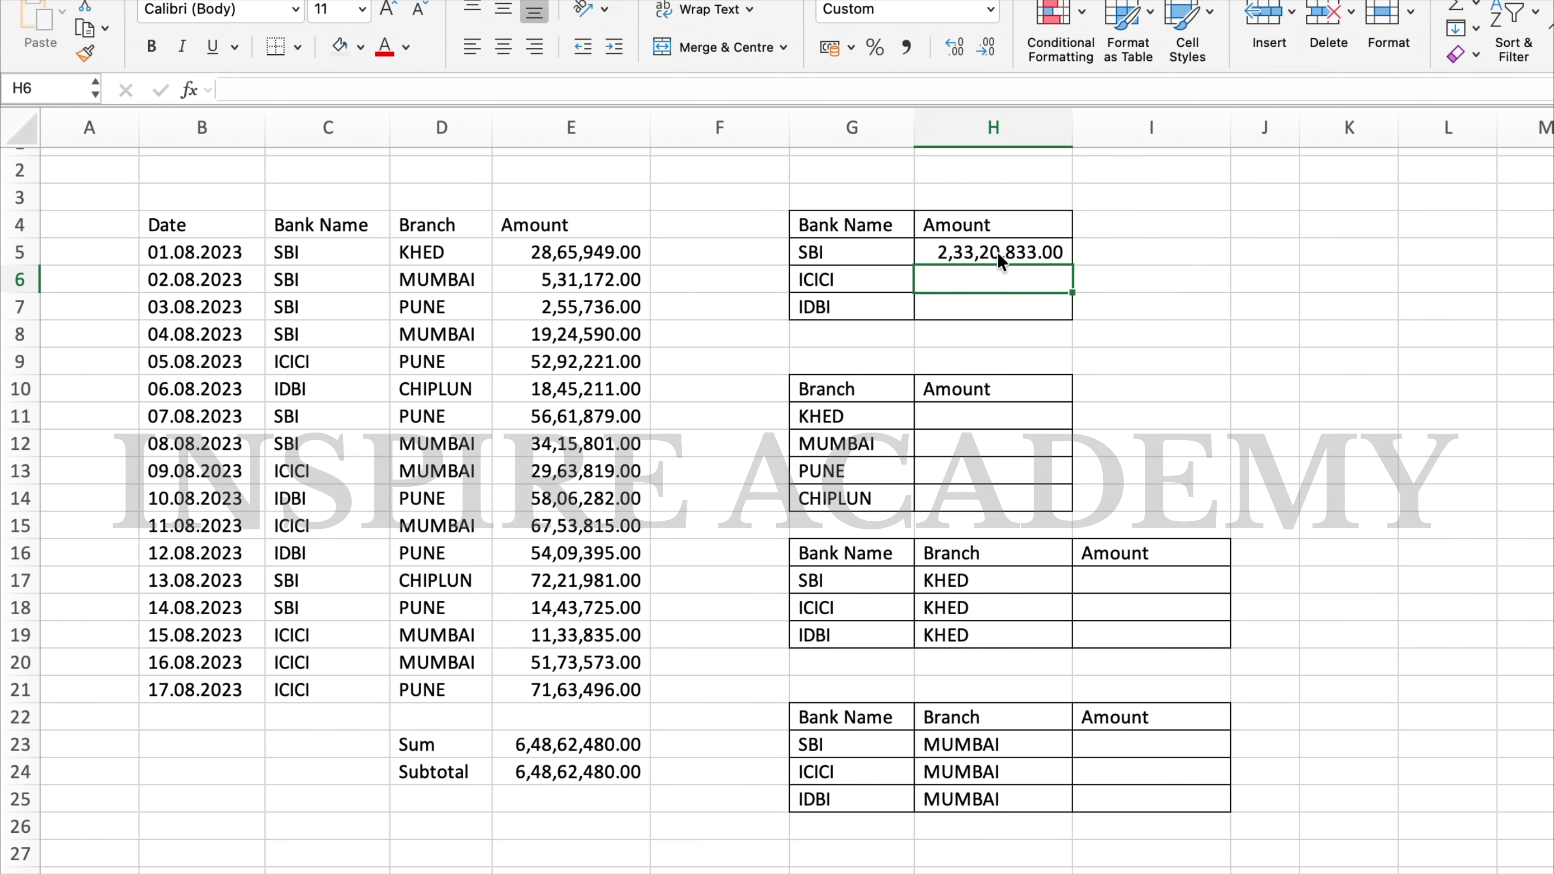
Copy the SBI SUMIF formula from H5 to the ICICI and IDBI amount cells H6 and H7.
click(997, 259)
key(ctrl+c)
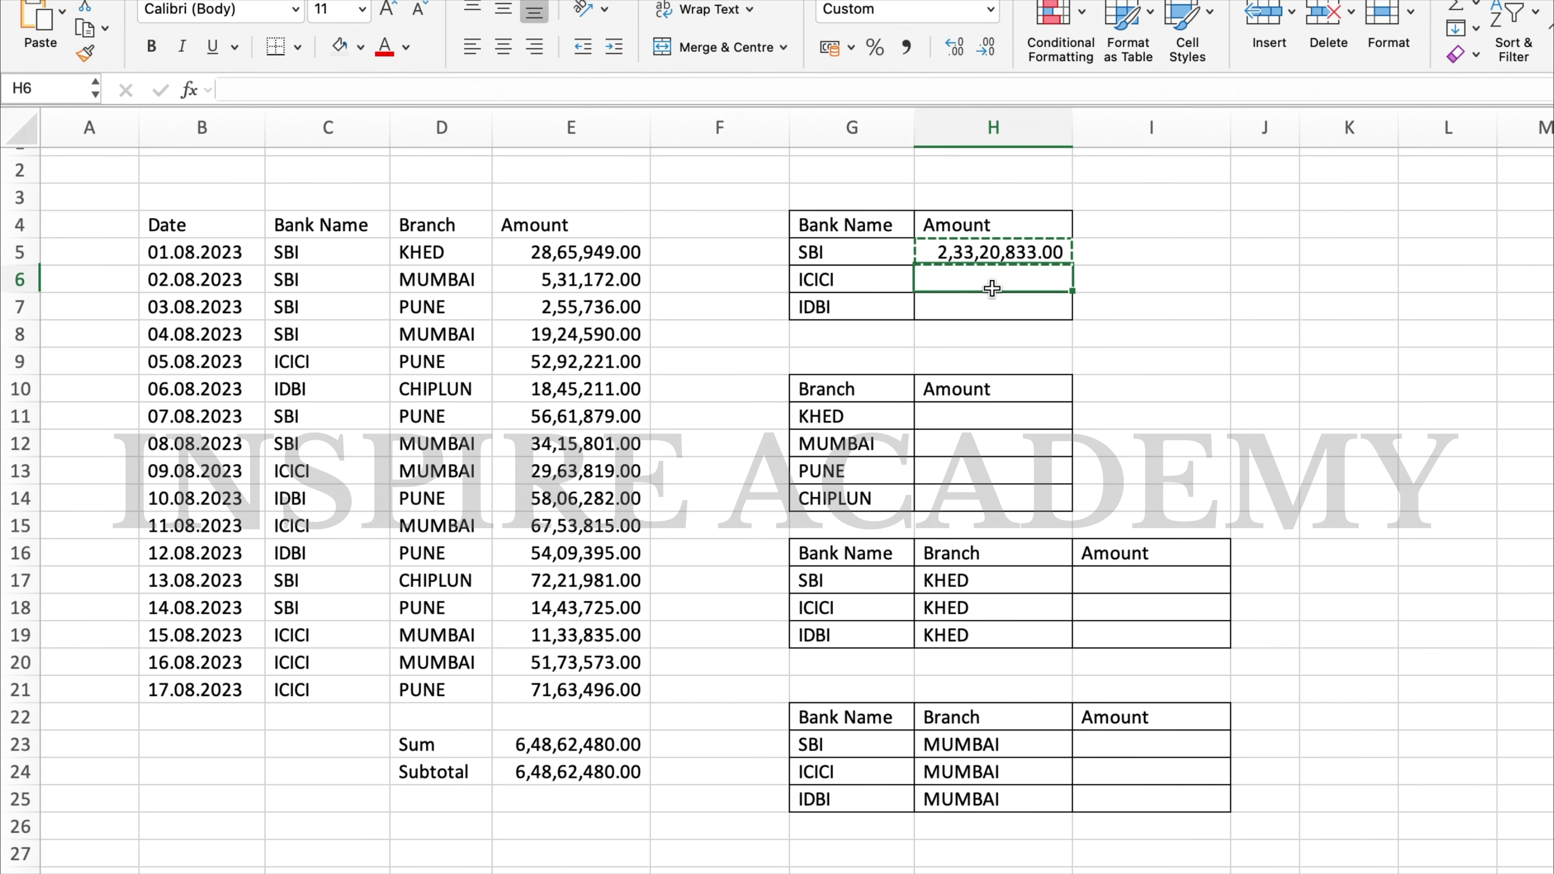
click(996, 287)
key(ctrl+v)
key(Down)
key(ctrl+v)
Paste the copied SUMIF formula into the KHED and MUMBAI amount cells H11 and H12, and check the pasted formulas.
key(Down)
key(Down)
key(Down)
key(Down)
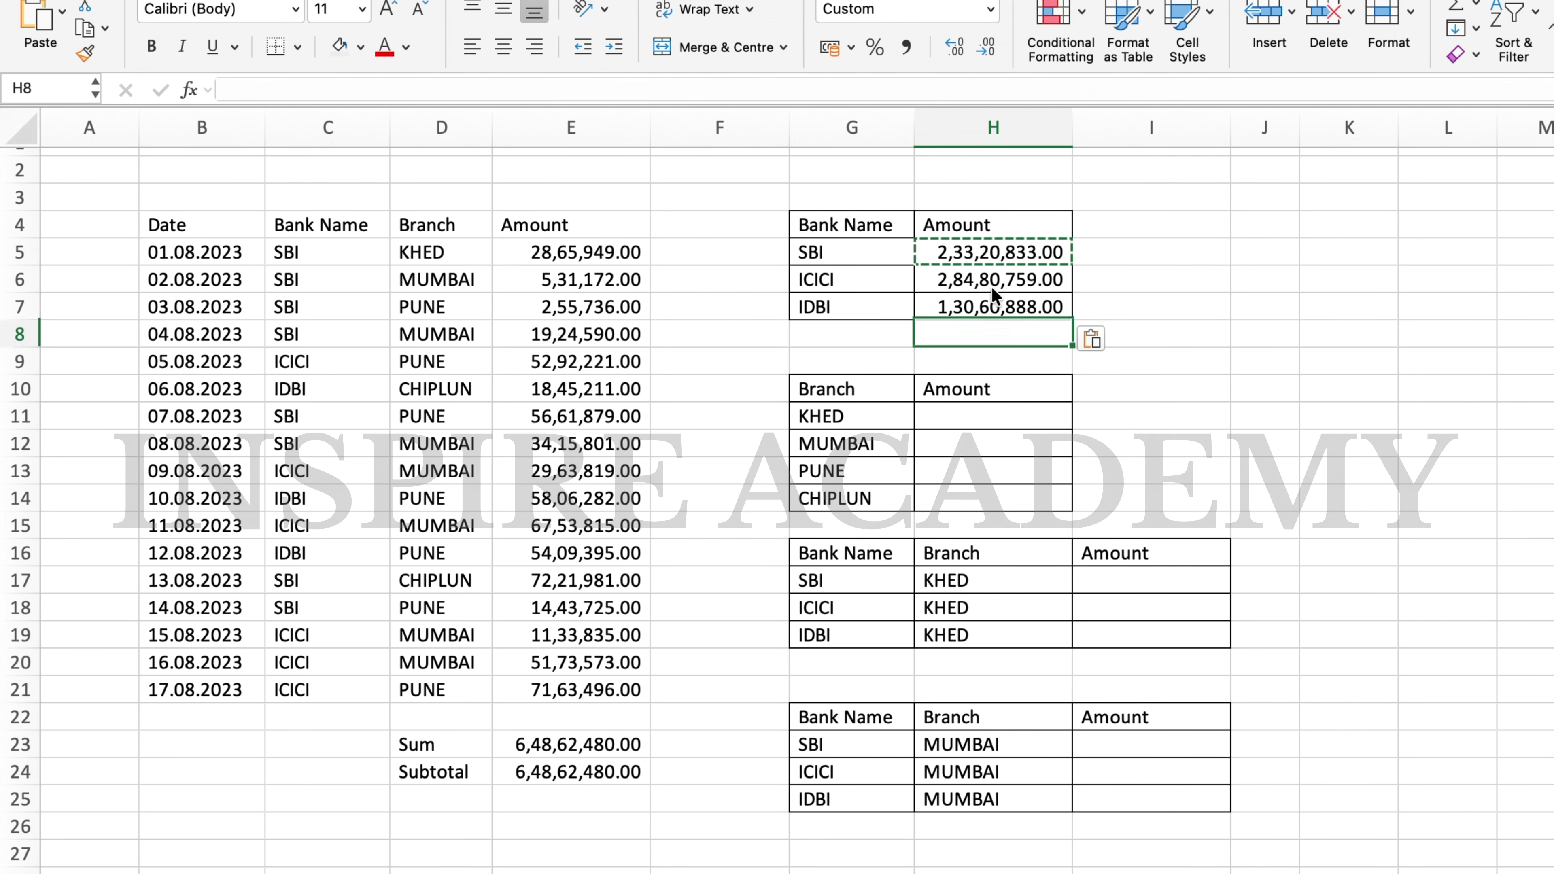
key(ctrl+v)
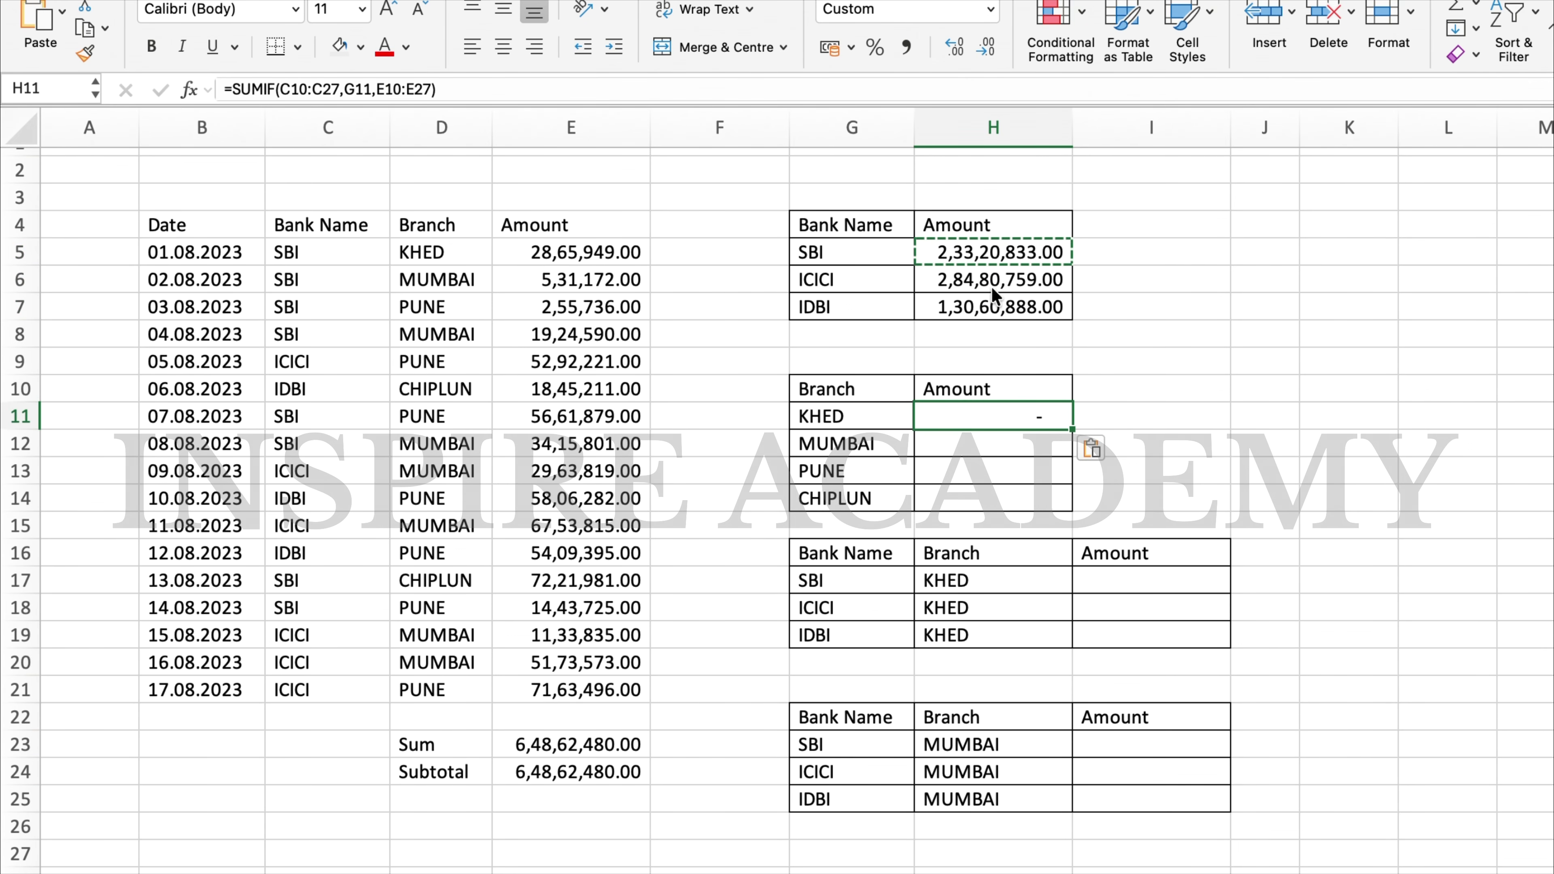
key(Down)
key(ctrl+v)
key(Up)
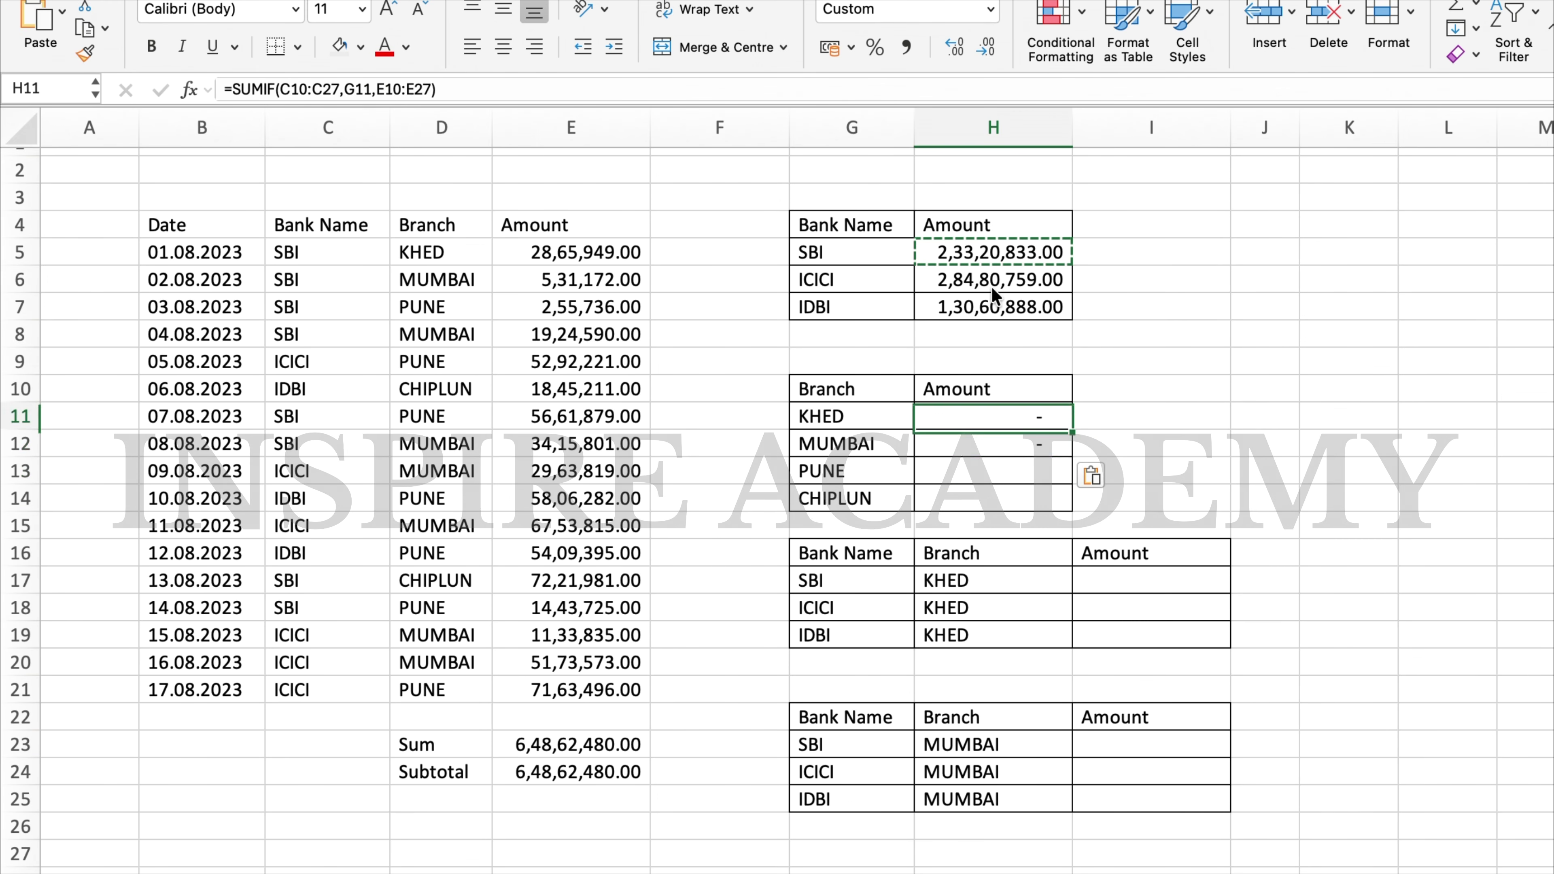
key(Down)
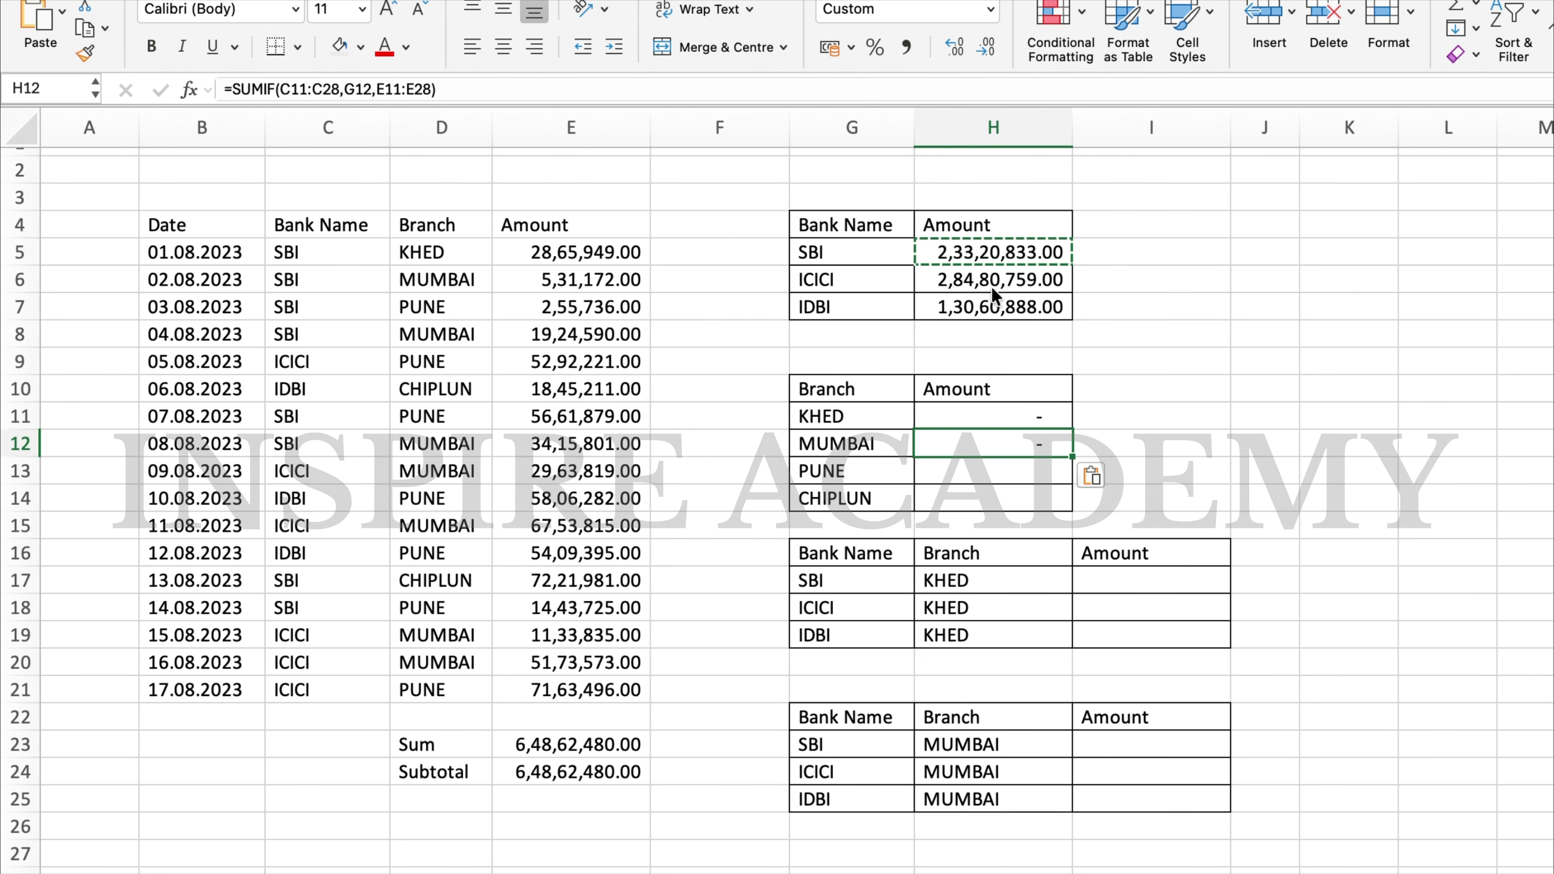
Inspect the range references in the SUMIF formulas of the MUMBAI, ICICI and IDBI amount cells H12, H6 and H7.
key(F2)
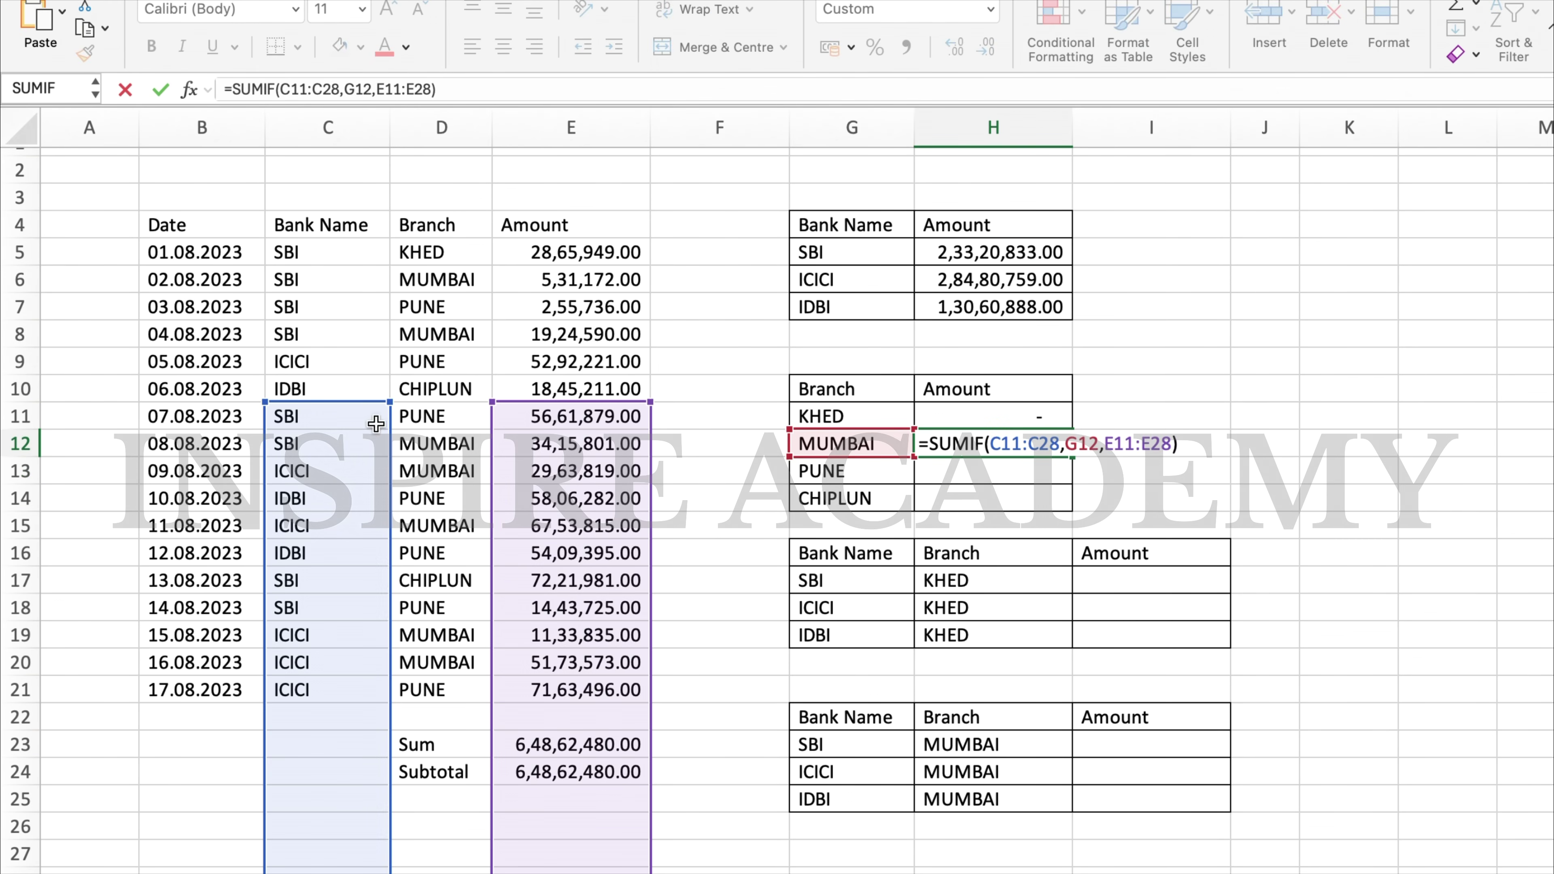
click(964, 285)
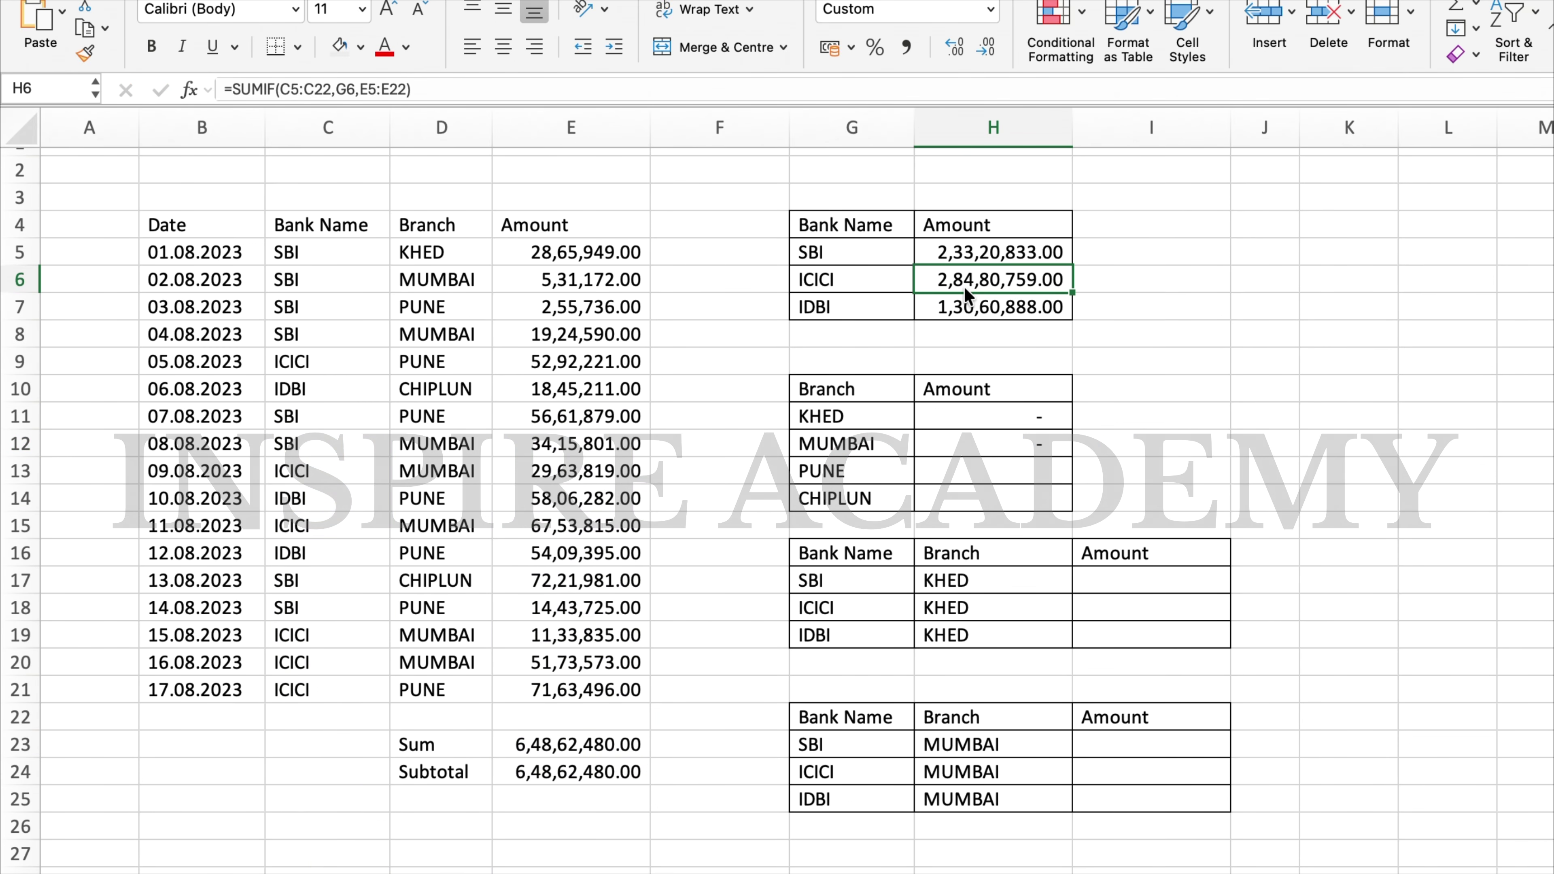
key(F2)
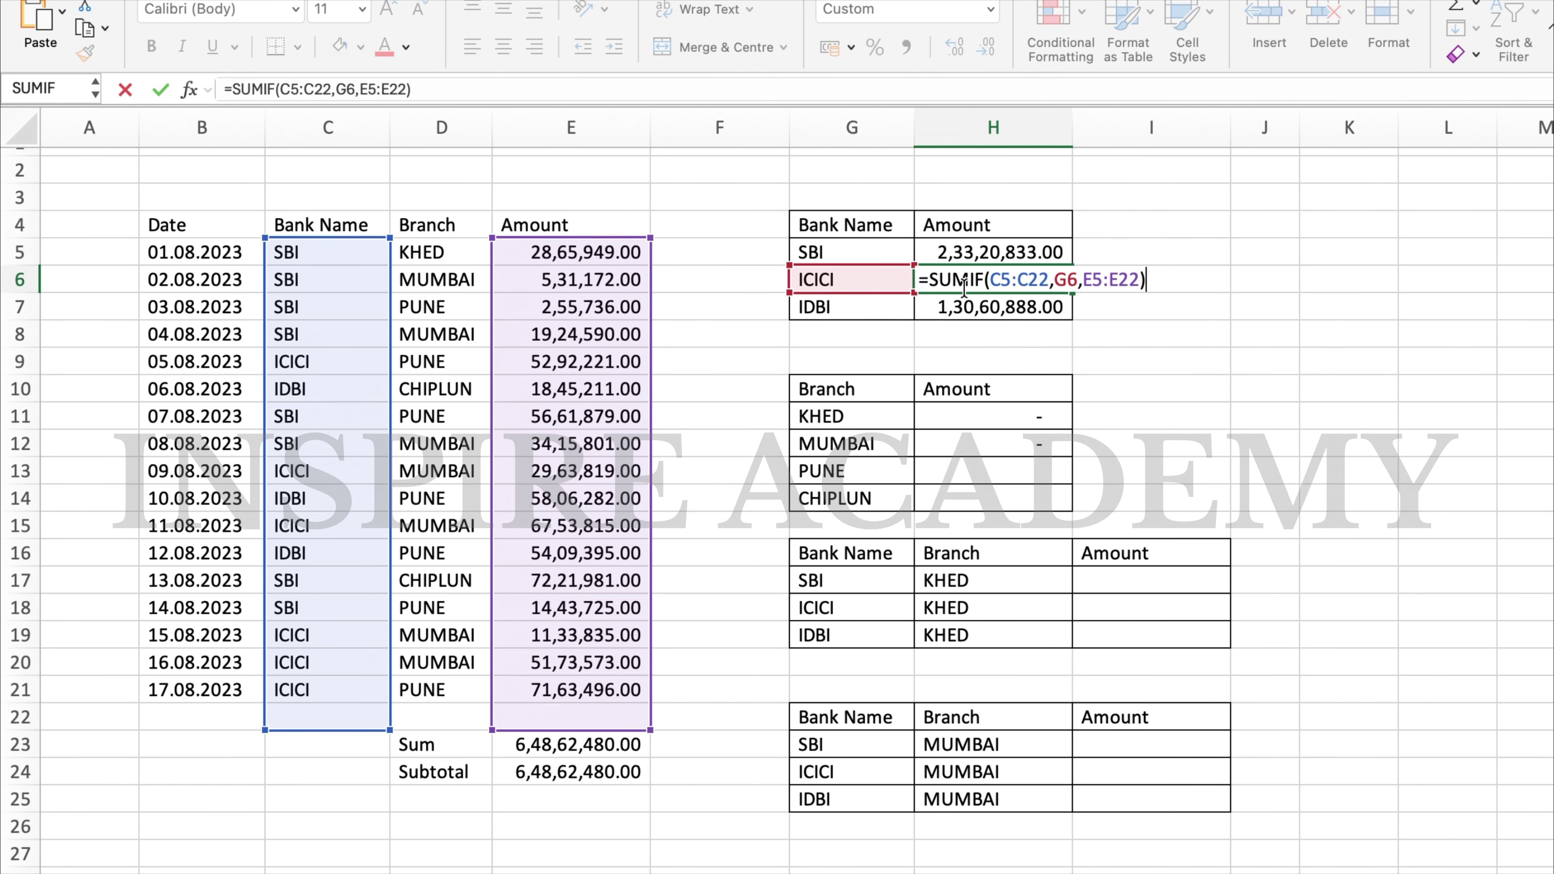
key(Return)
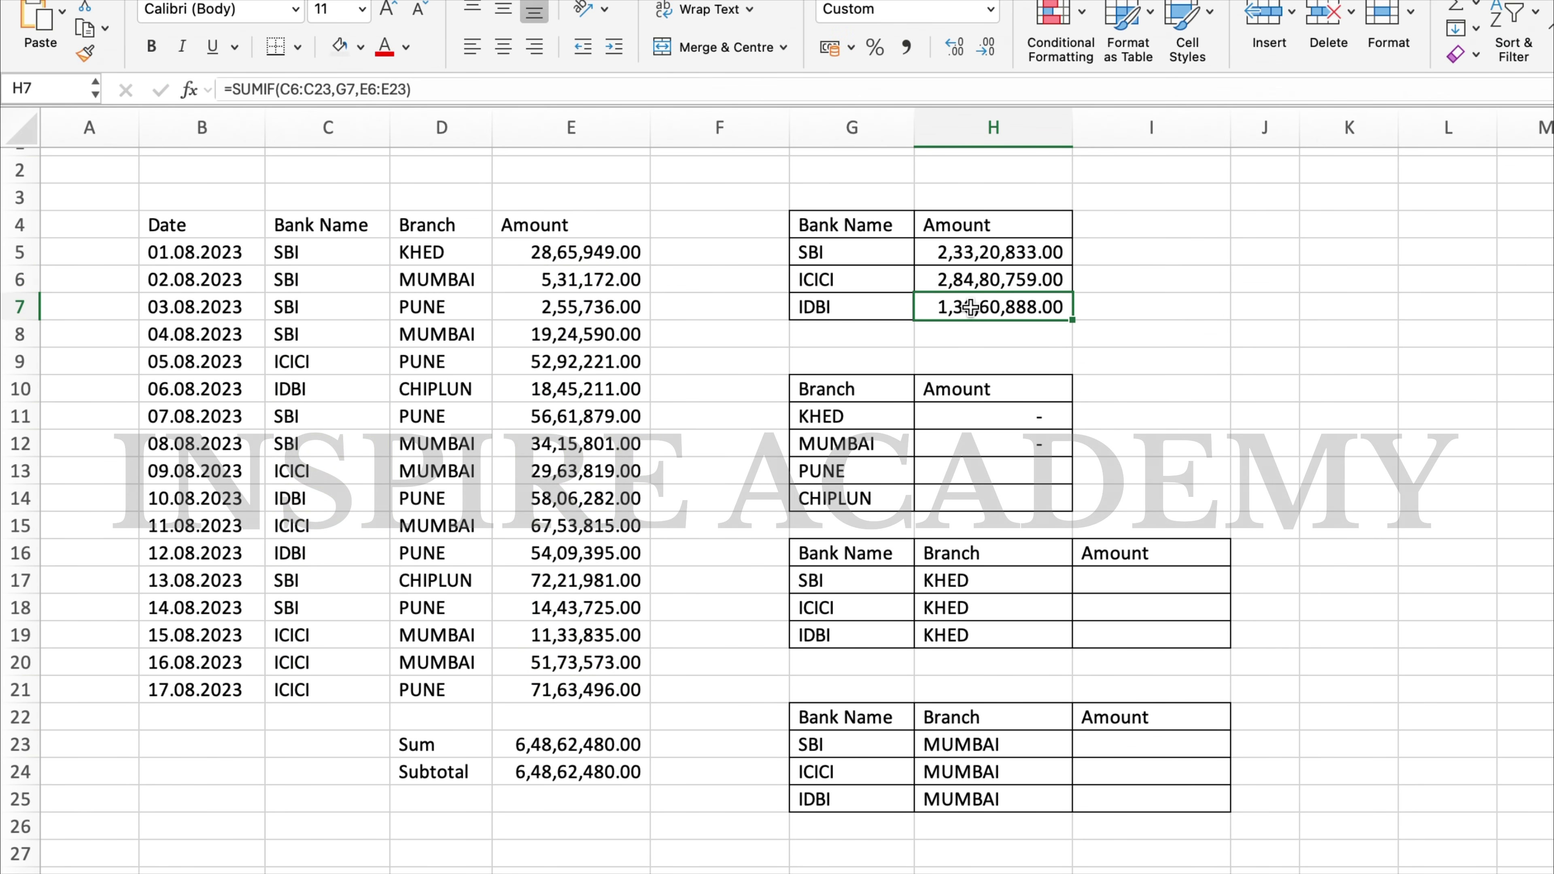
key(F2)
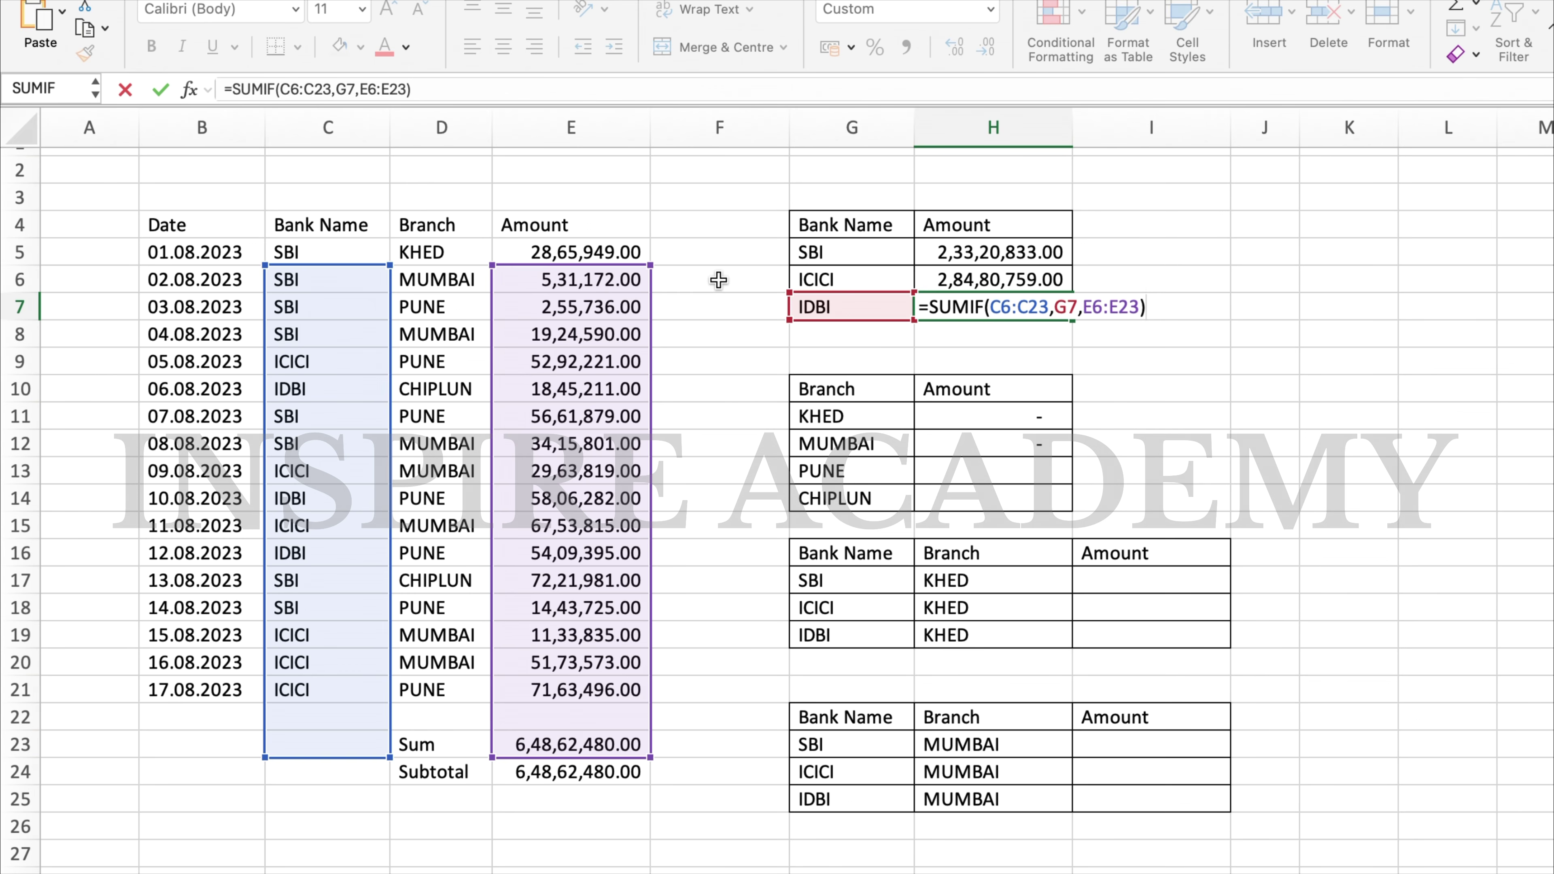
click(1032, 450)
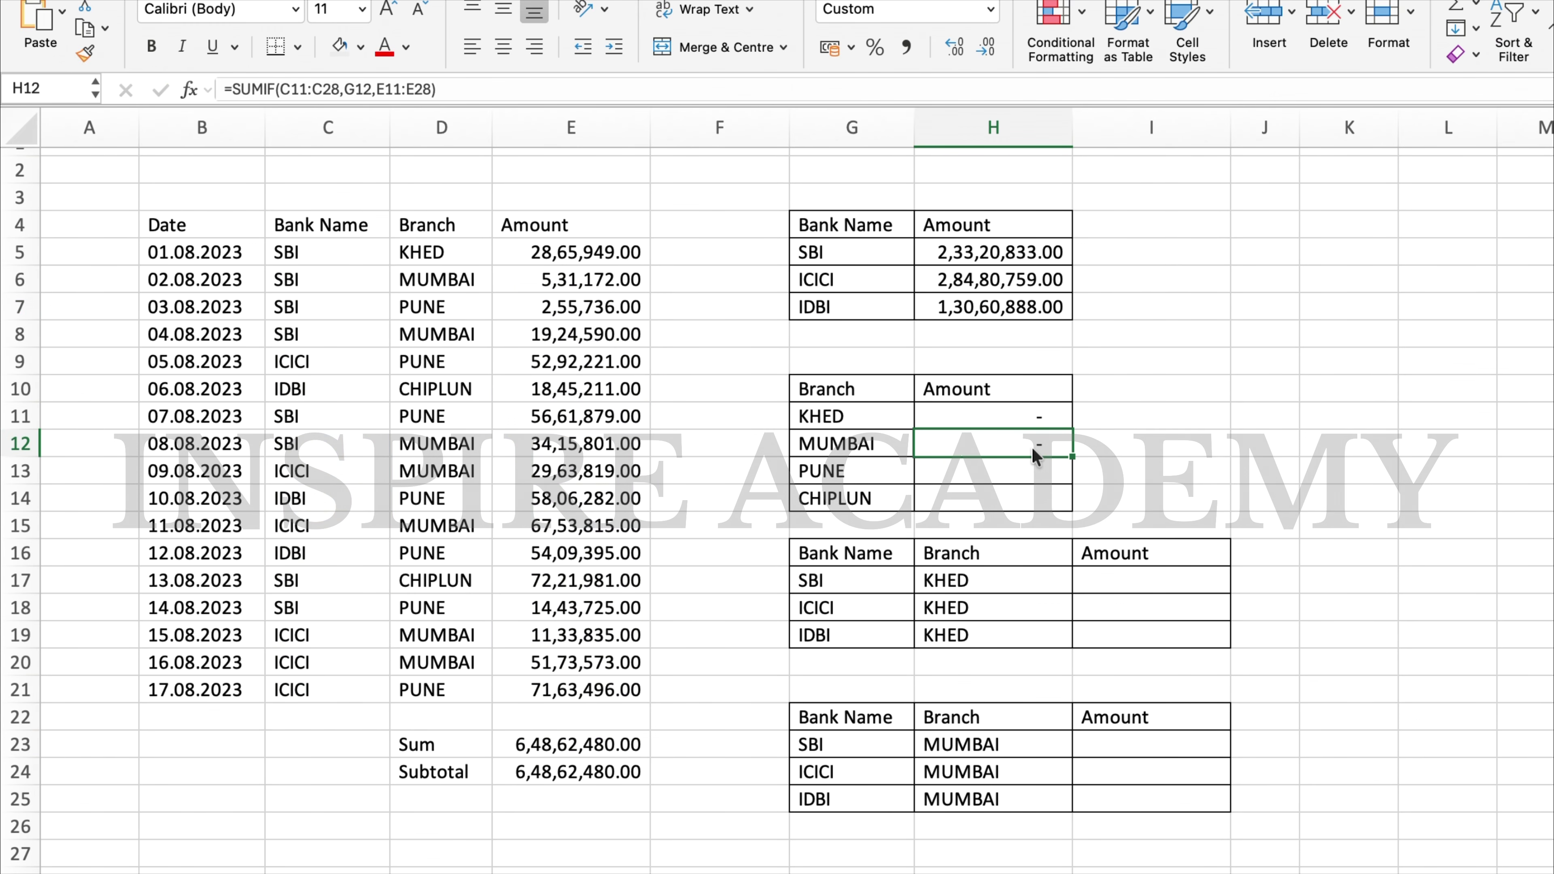
click(1016, 315)
double_click(1016, 315)
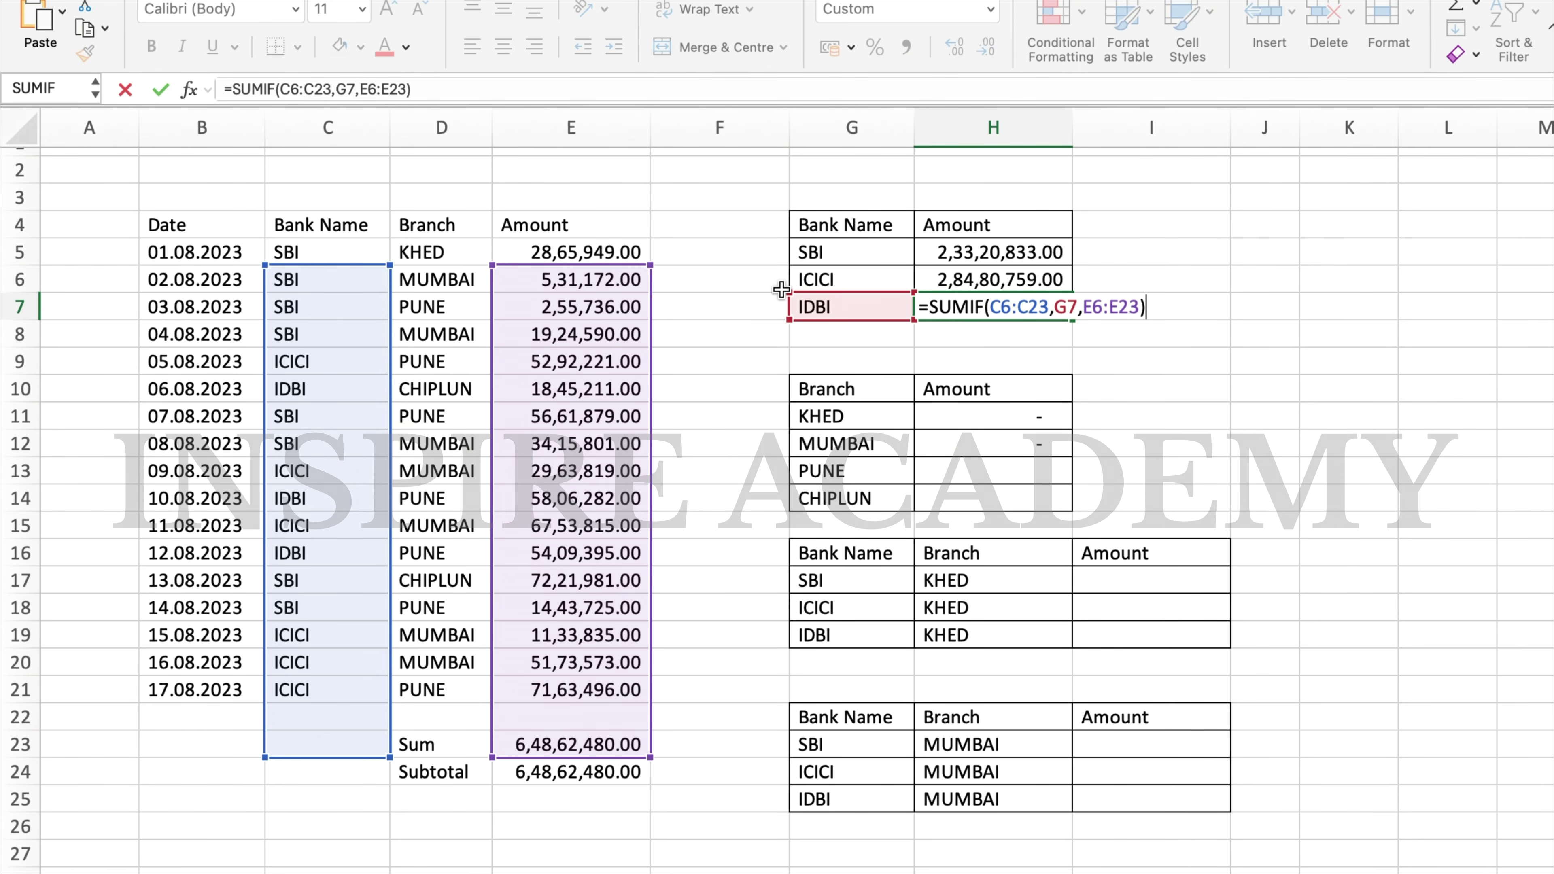
key(Escape)
Clear the SUMIF formulas from the bank amount cells H5:H7.
key(Up)
key(Up)
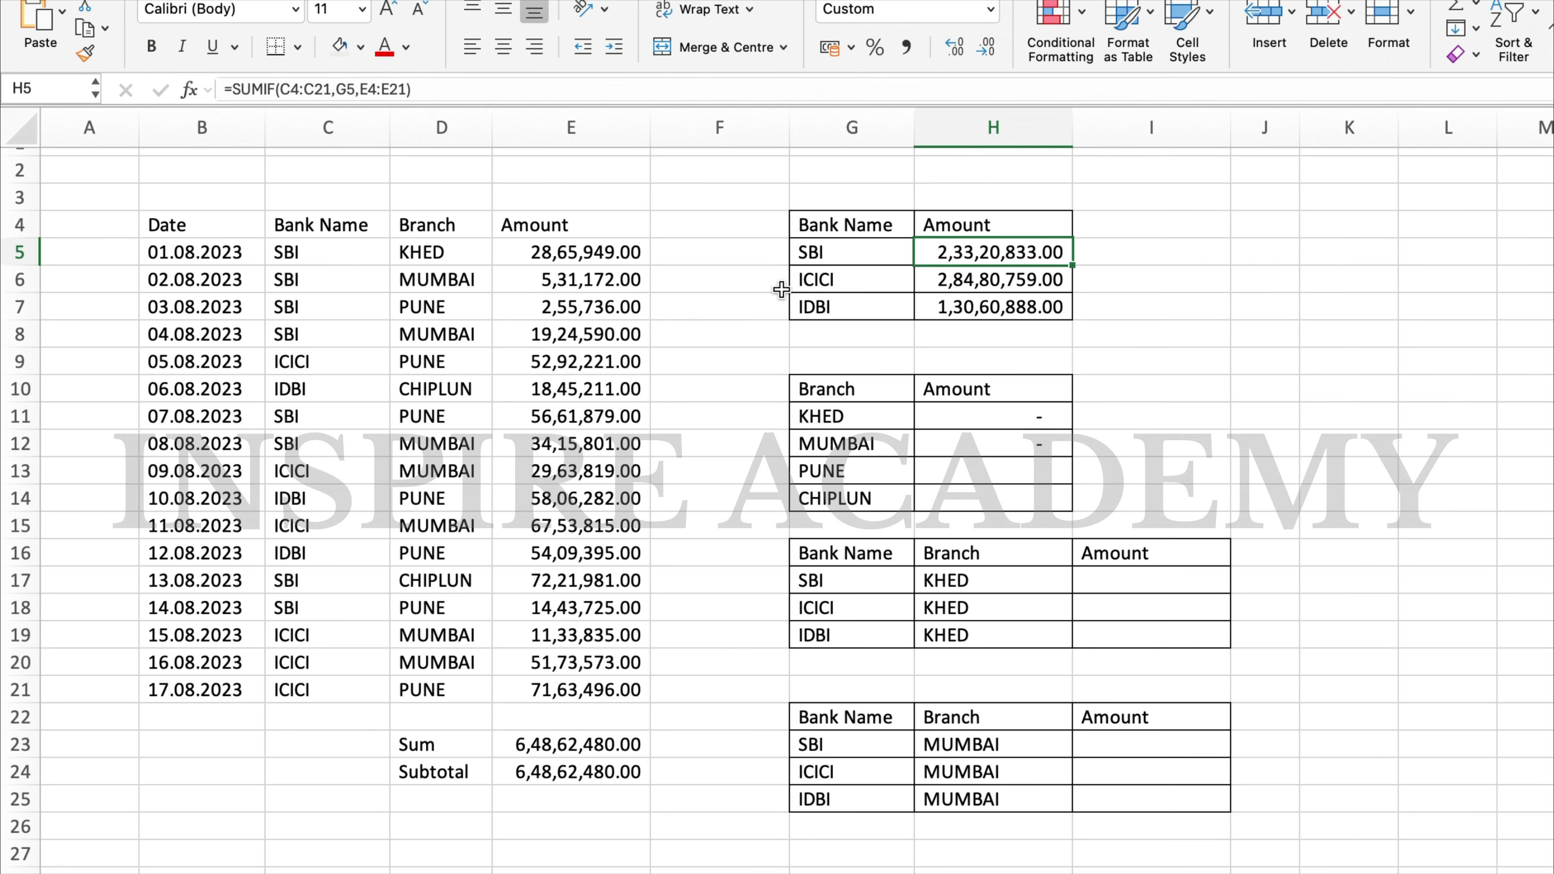
key(shift+Down)
key(shift+Down)
key(Delete)
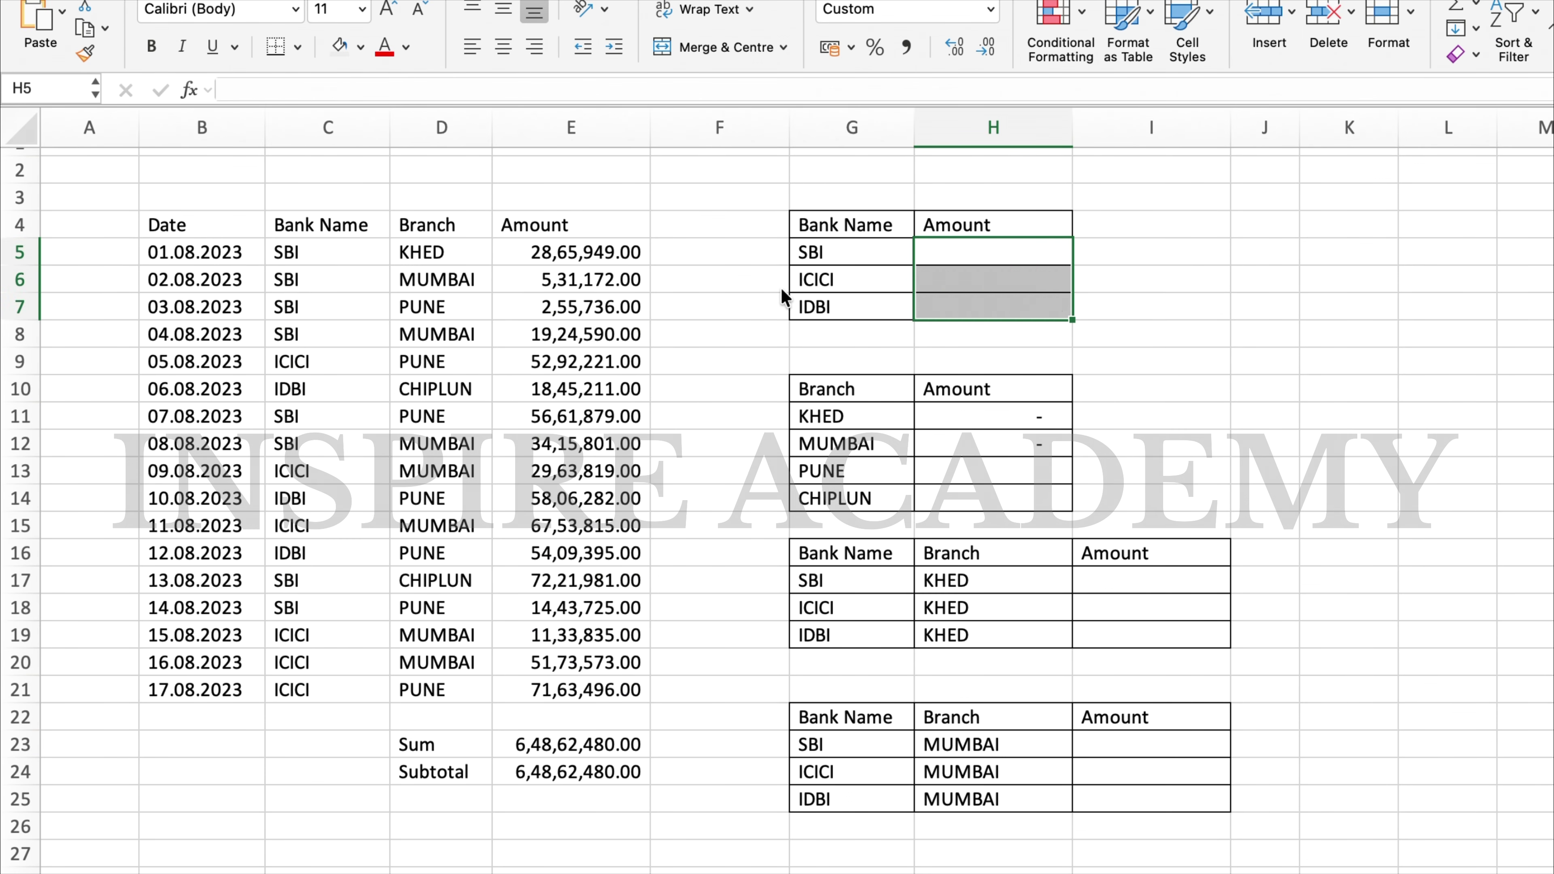
Clear the pasted formulas from the KHED and MUMBAI amount cells H11:H12.
key(Up)
key(Down)
key(Down)
key(Down)
key(Down)
key(Down)
key(Down)
key(Down)
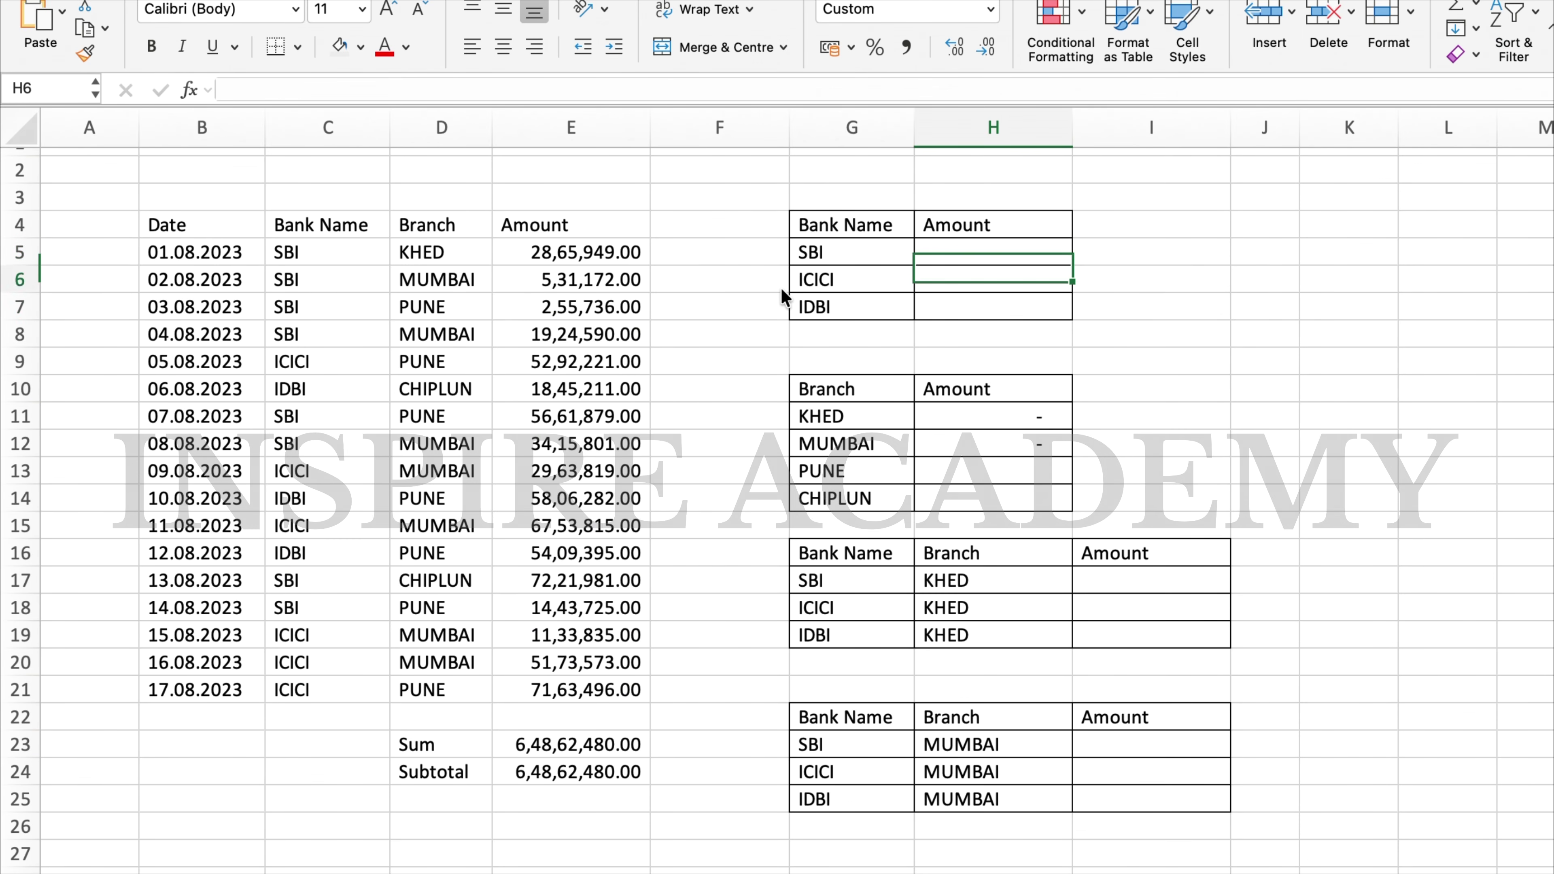
key(shift+Down)
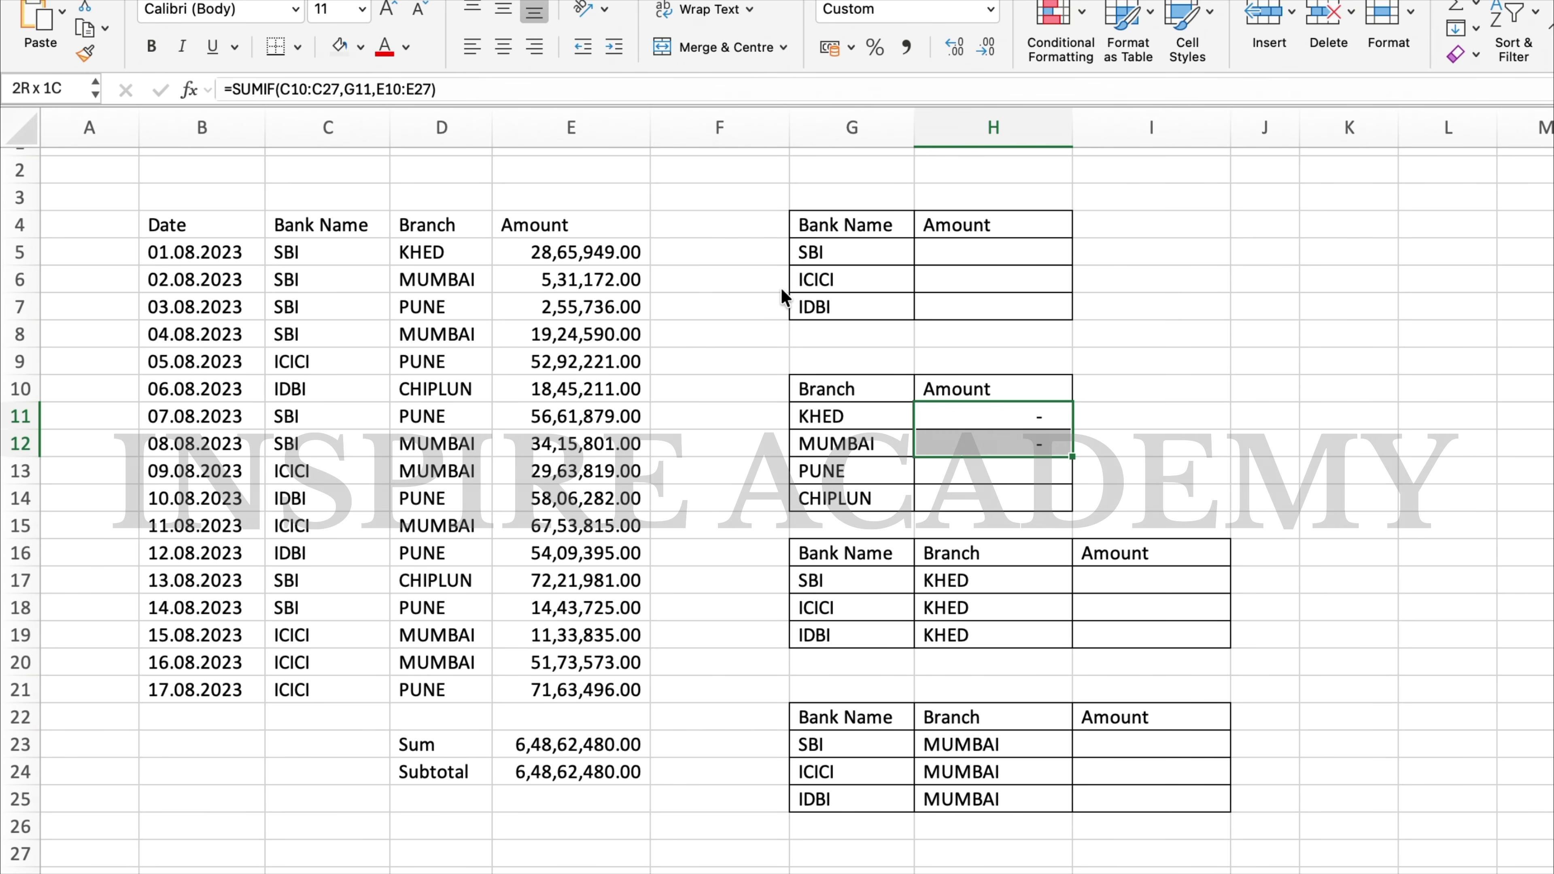
key(Delete)
Start a SUMIF formula in H5 with the Bank Name column as the absolute range $C$4:$C$21.
key(Up)
key(Up)
key(Up)
key(Up)
key(Up)
key(Up)
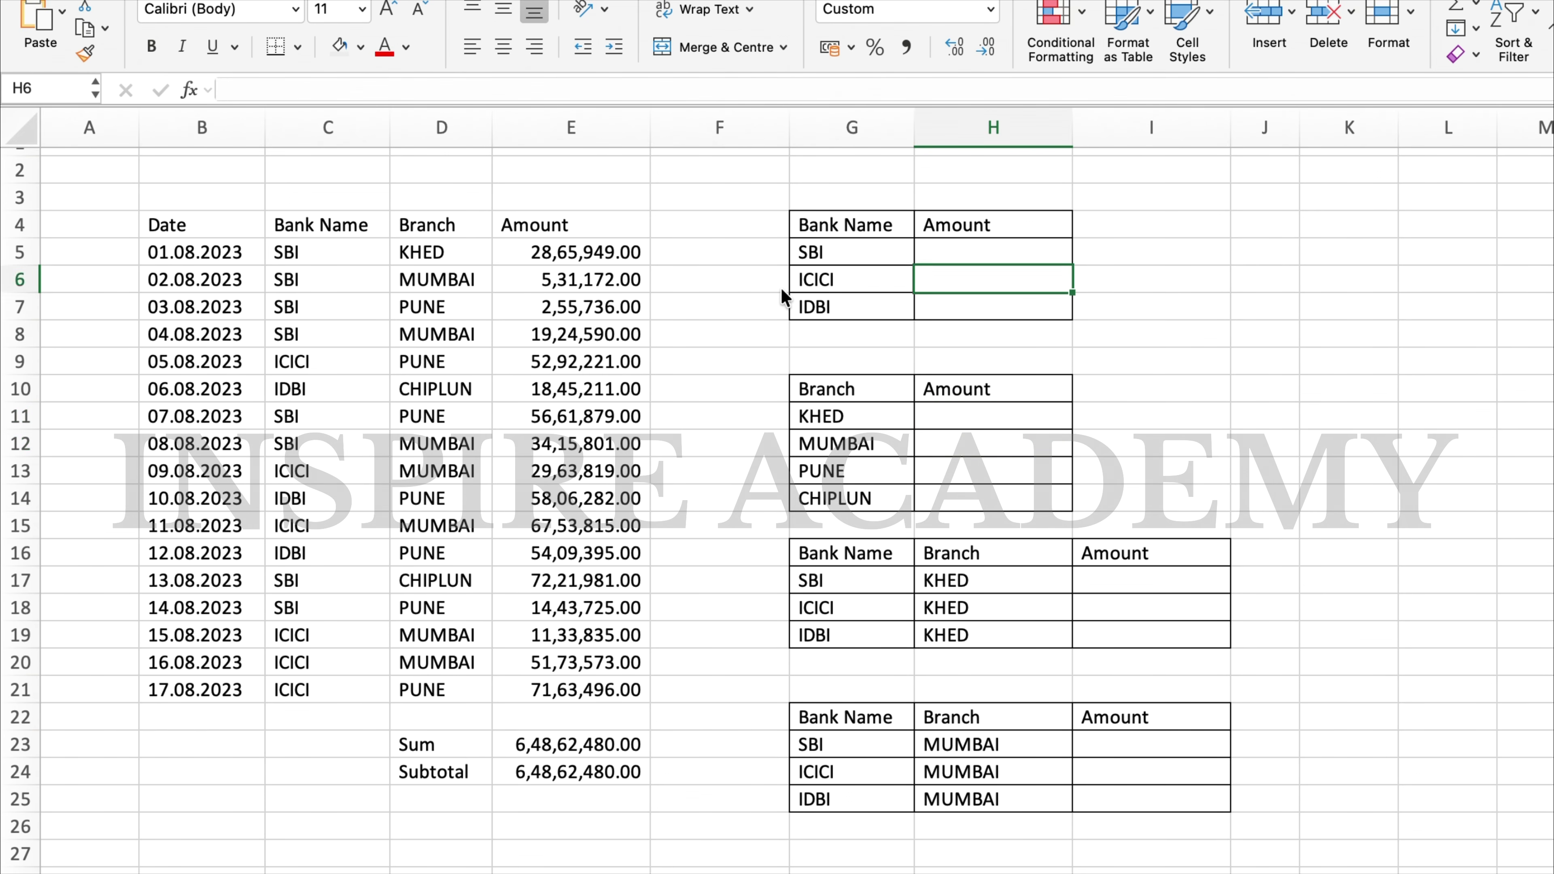
text(=sumif()
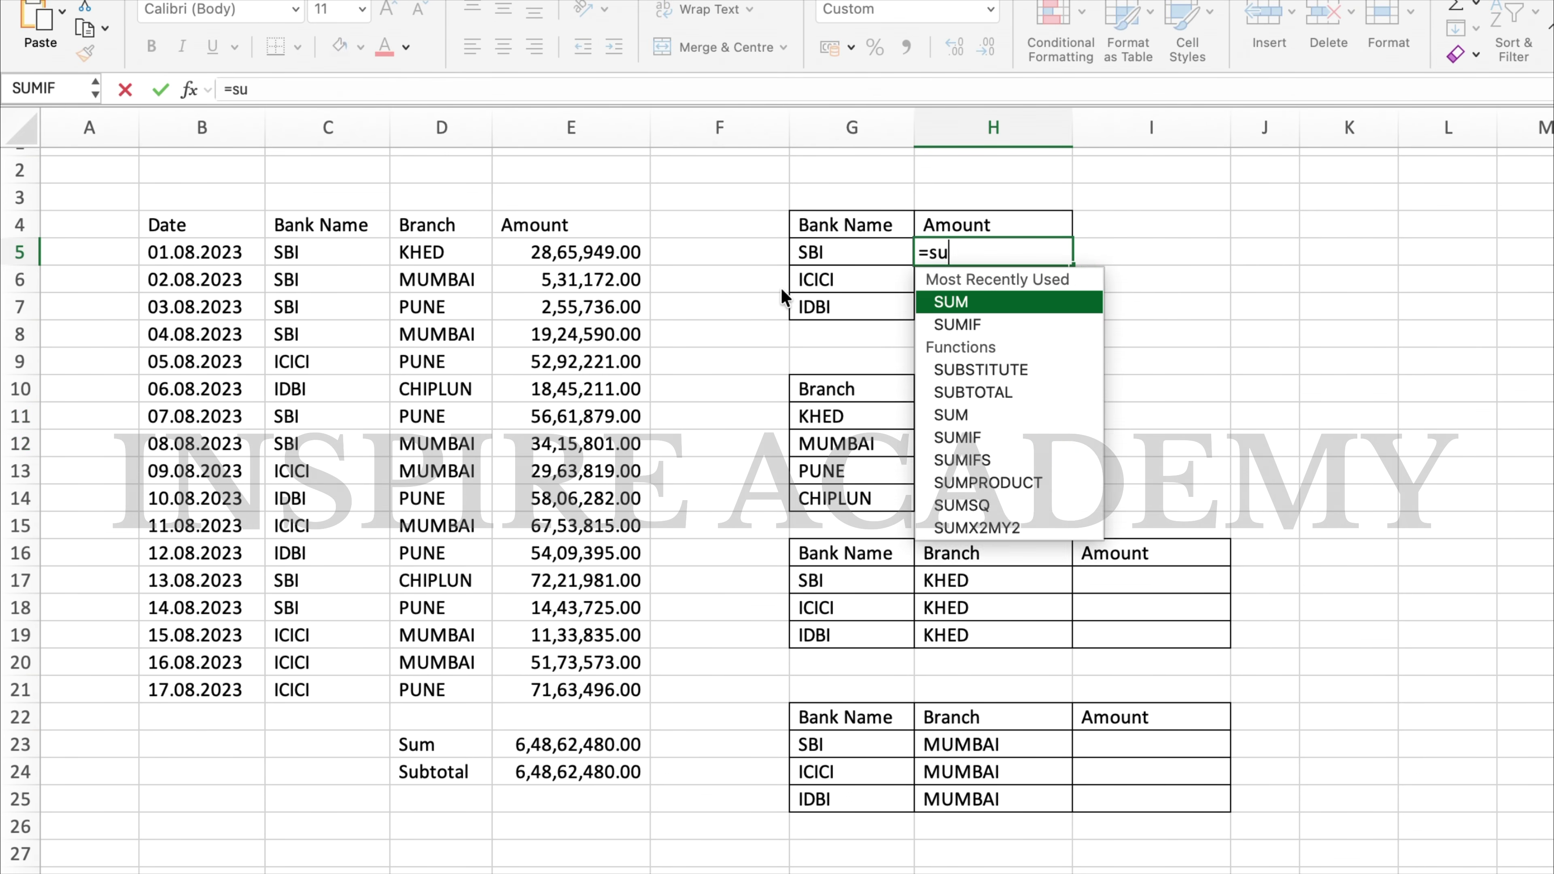
key(Left)
key(Left)
key(Left)
key(Left)
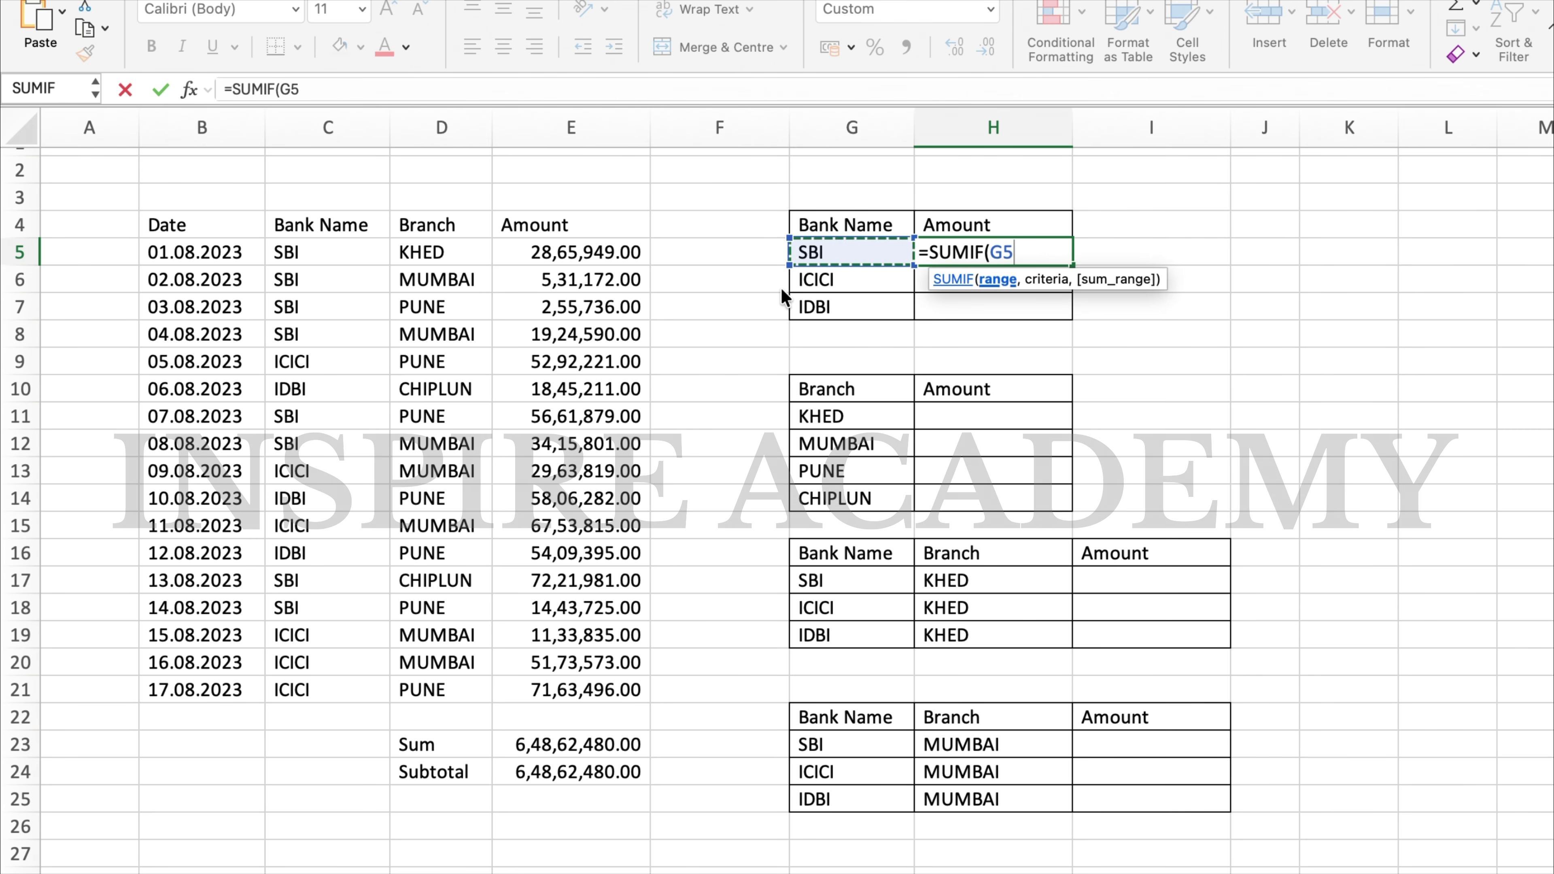
key(Up)
key(Left)
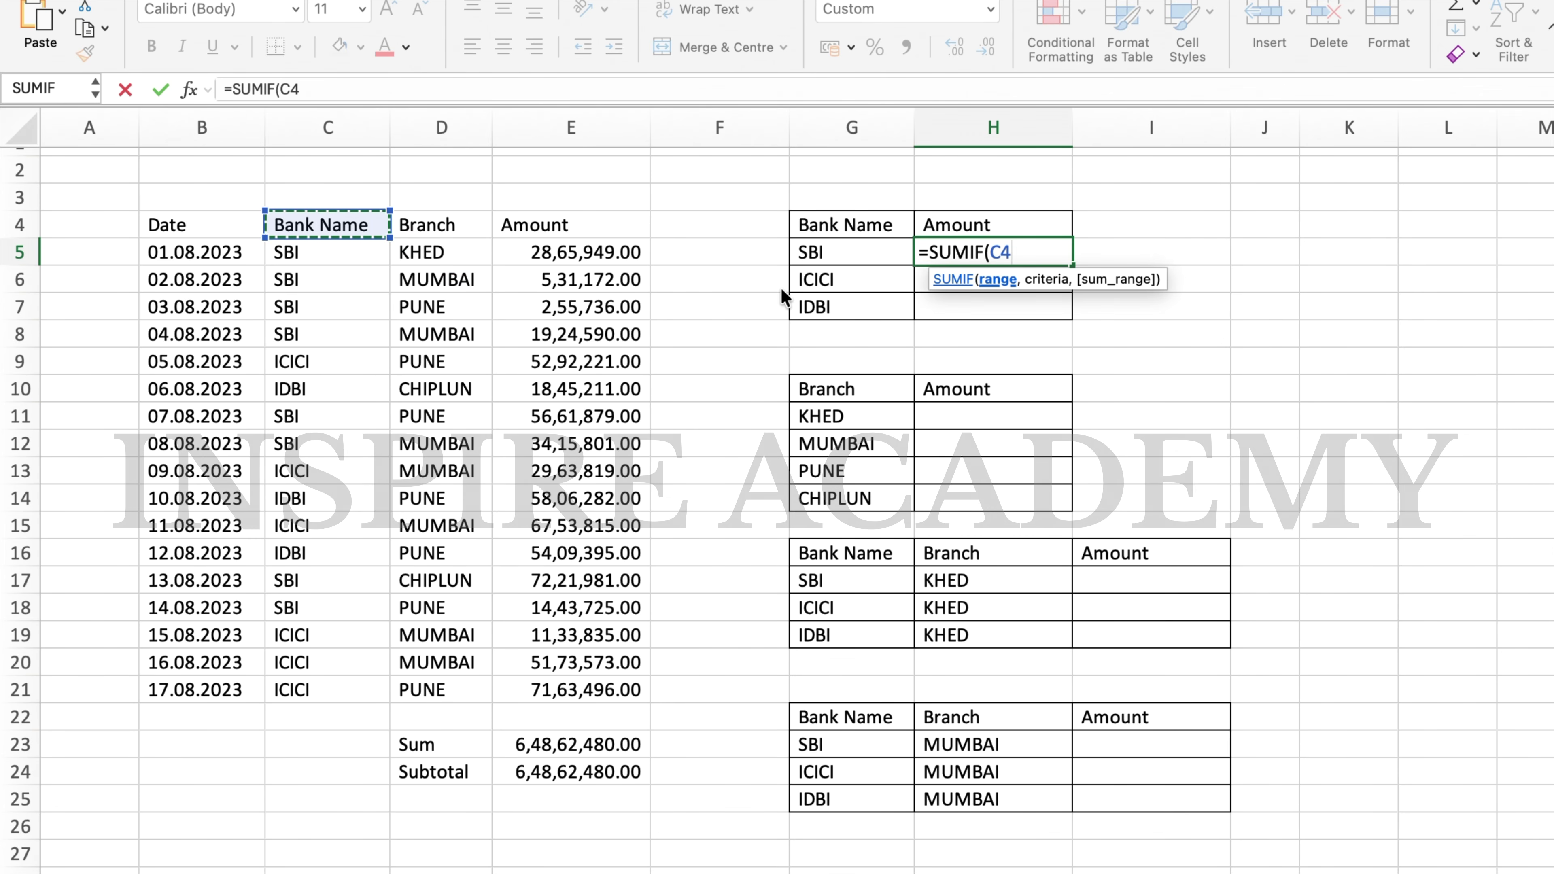
key(super+shift+Down)
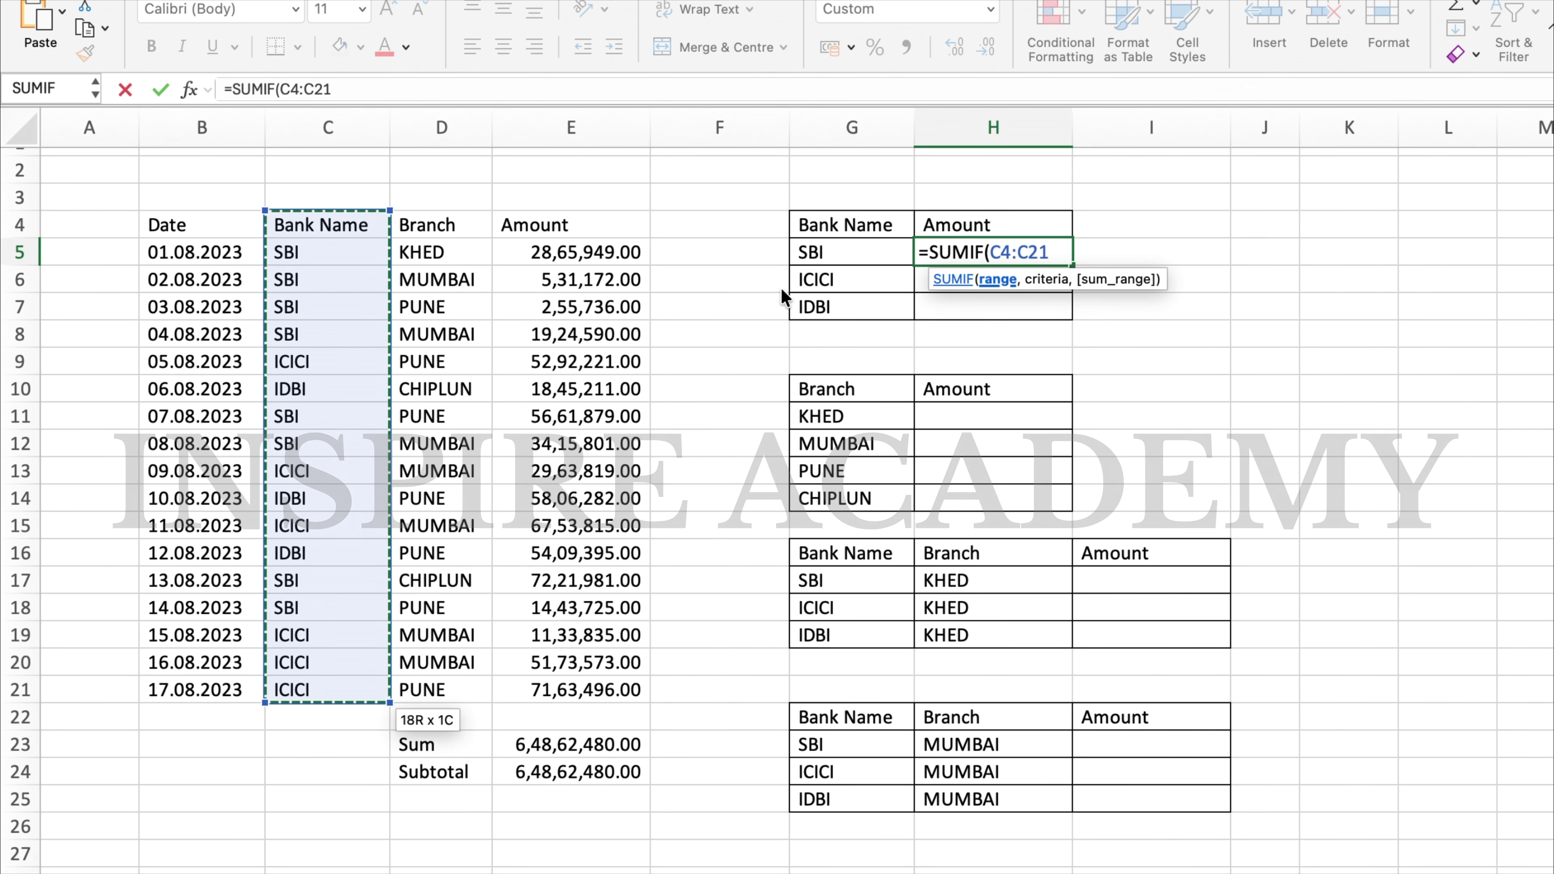
key(F4)
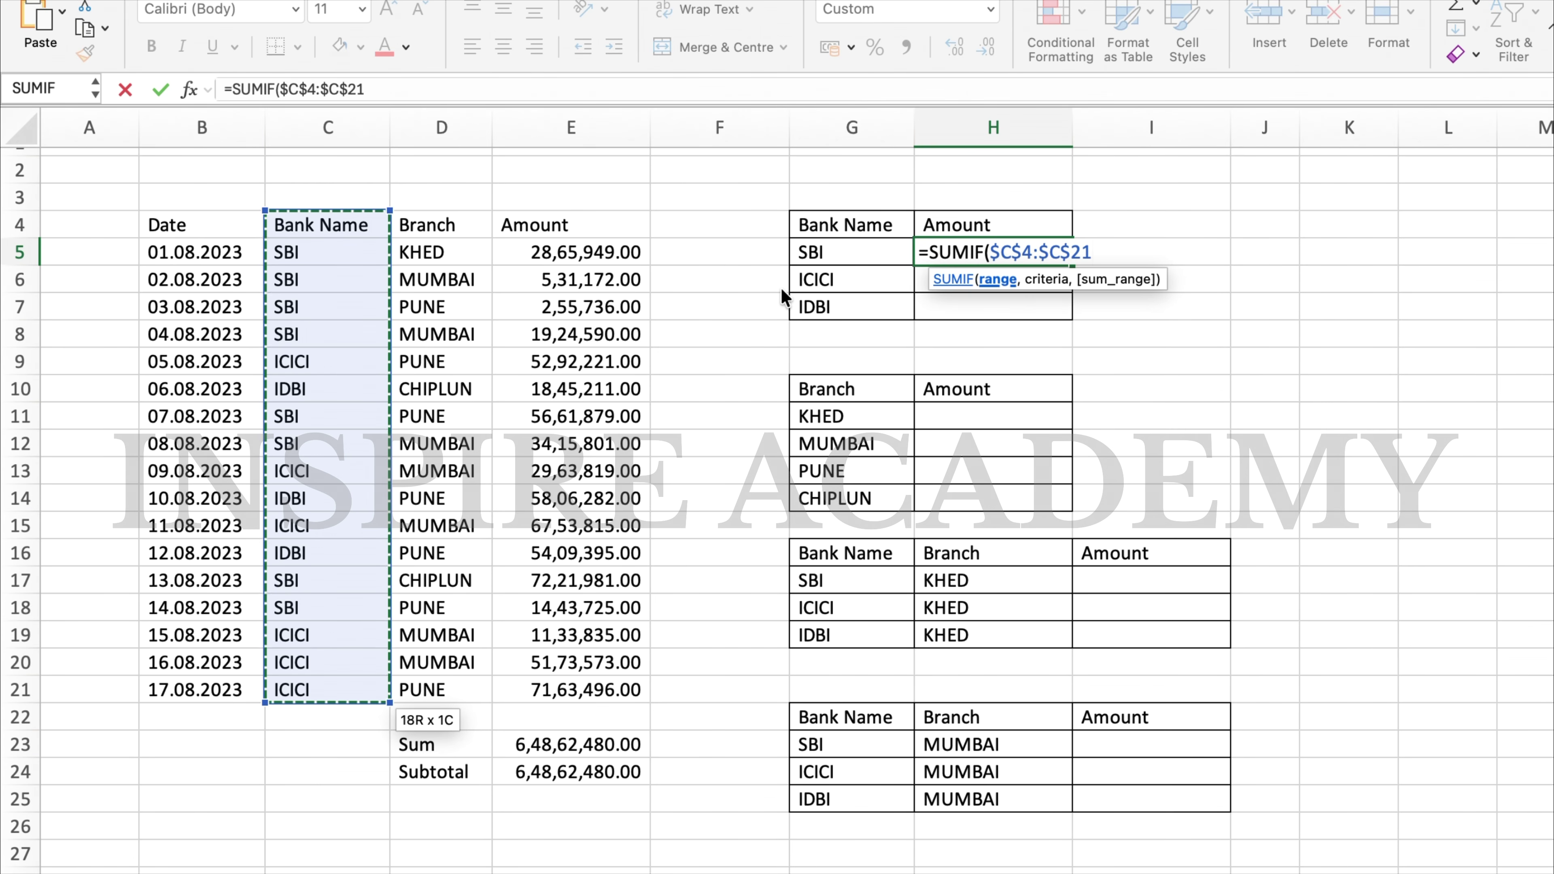
Complete the H5 SUMIF formula with G5 as the criteria and $E$4:$E$21 as the absolute sum range.
text(,)
key(Left)
key(Left)
key(Right)
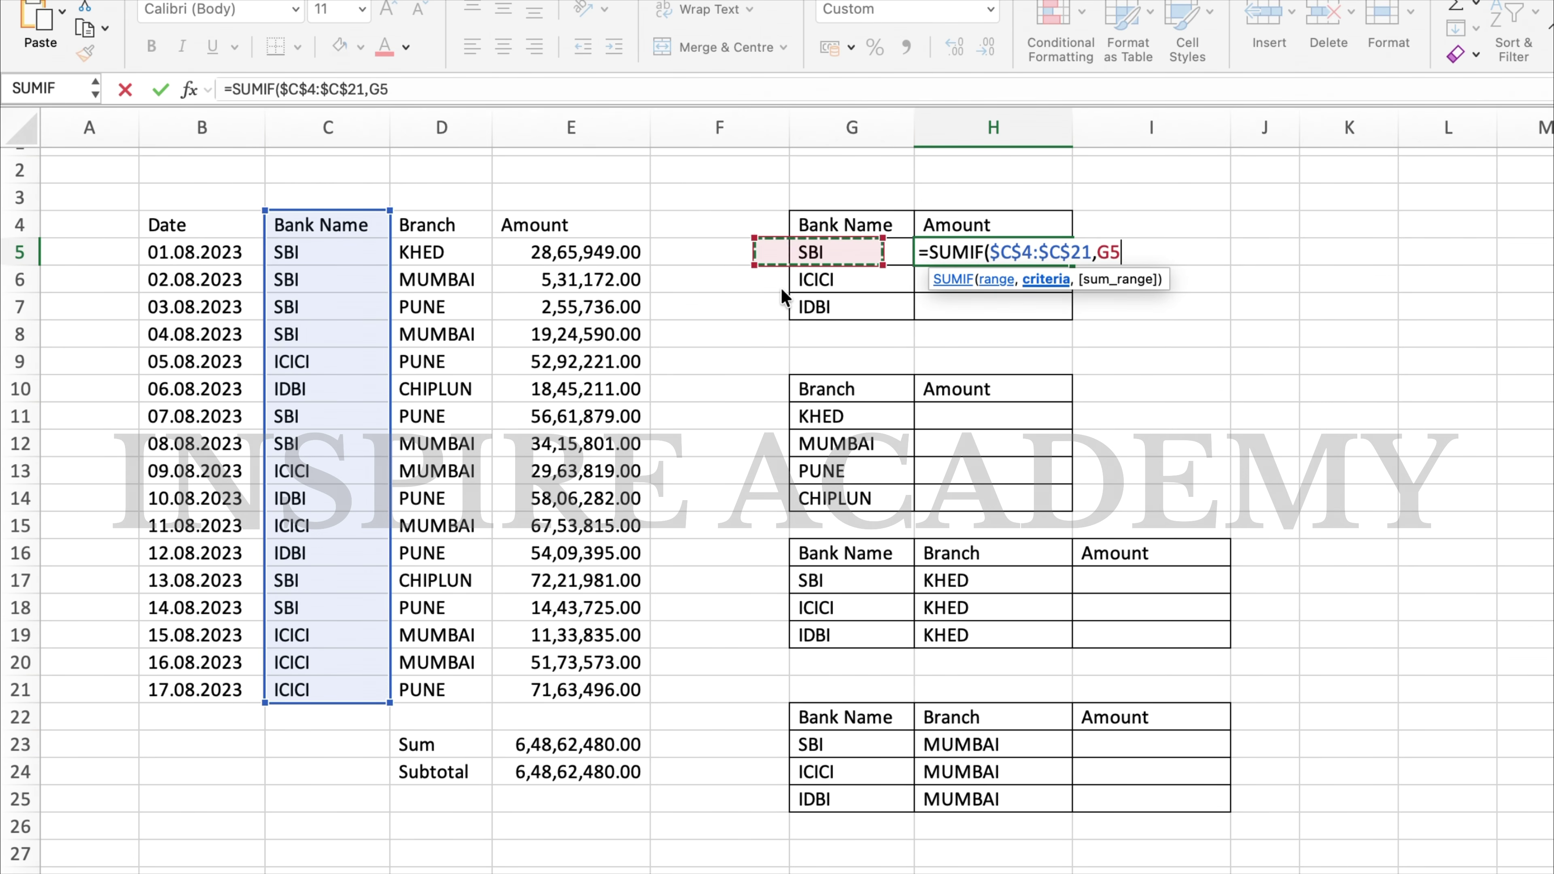
text(,)
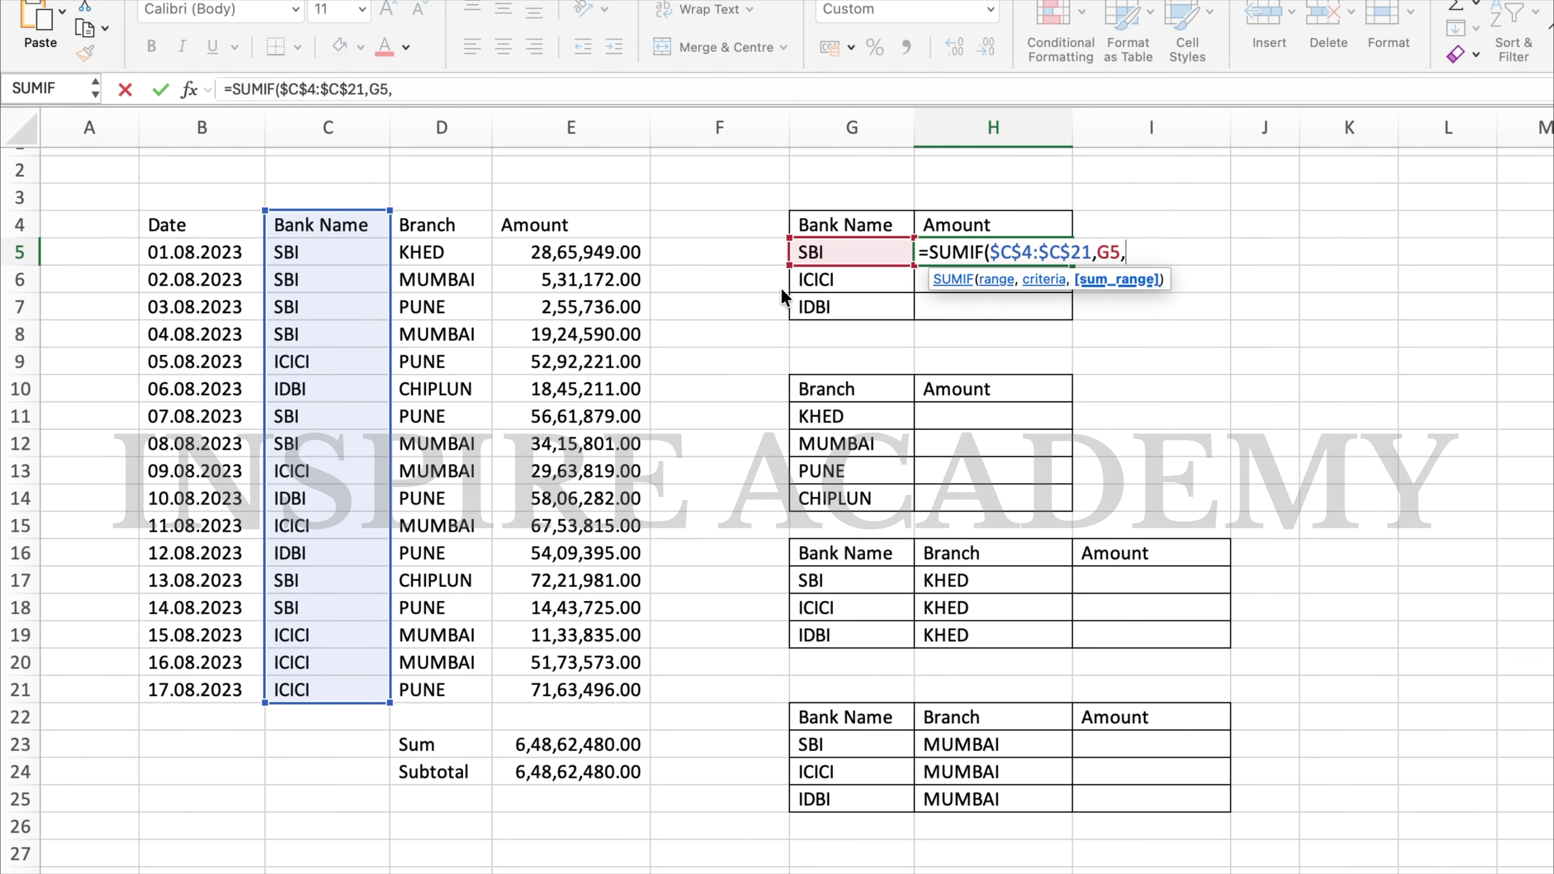
key(Left)
key(Left)
key(Left)
key(Up)
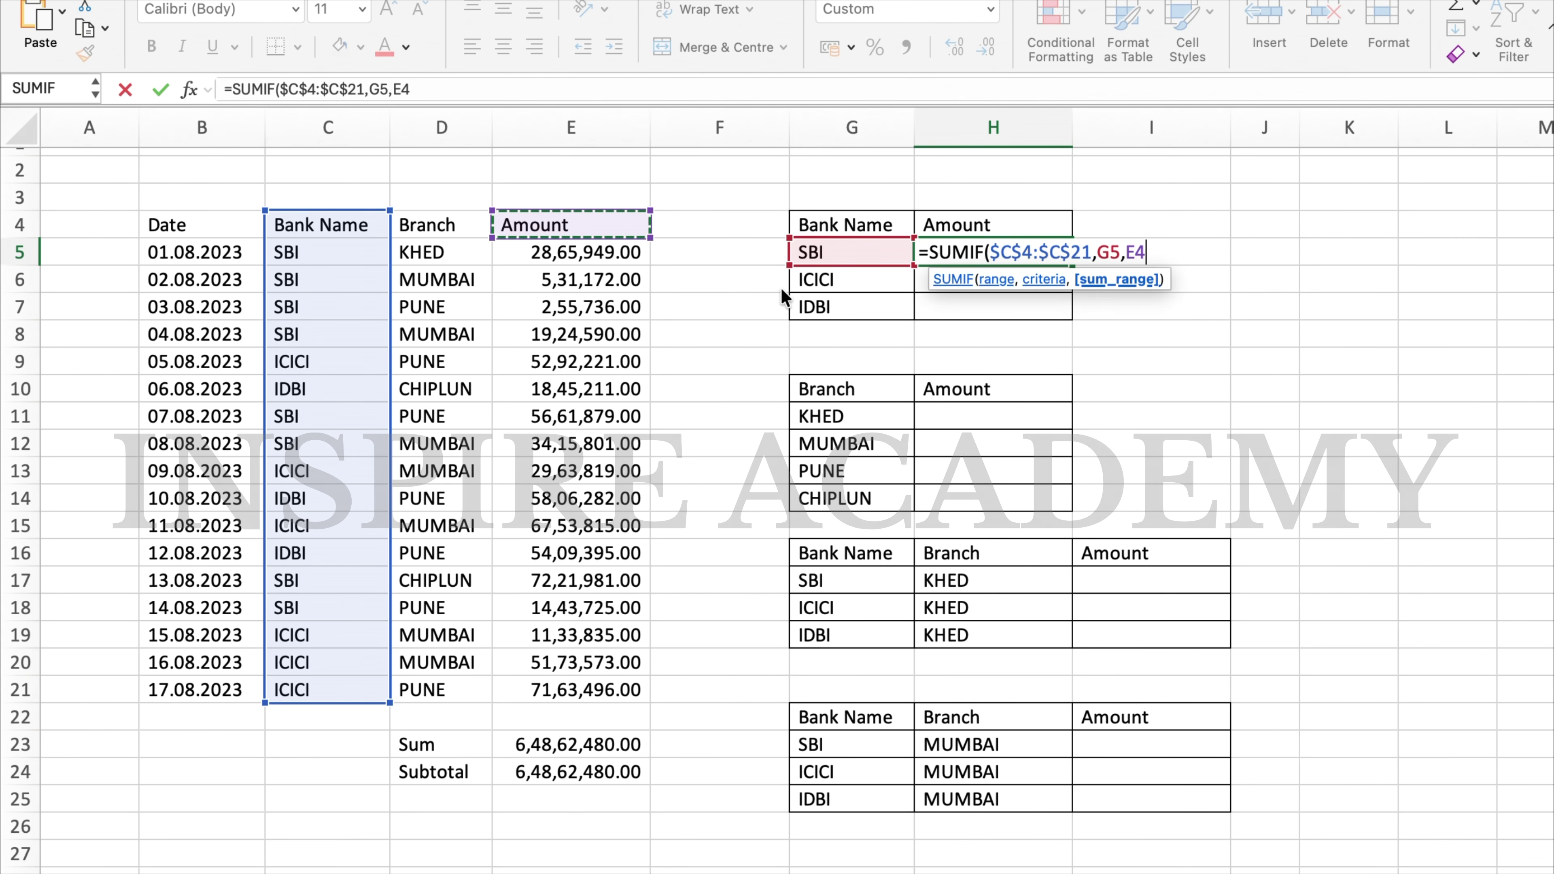
key(ctrl+shift+Down)
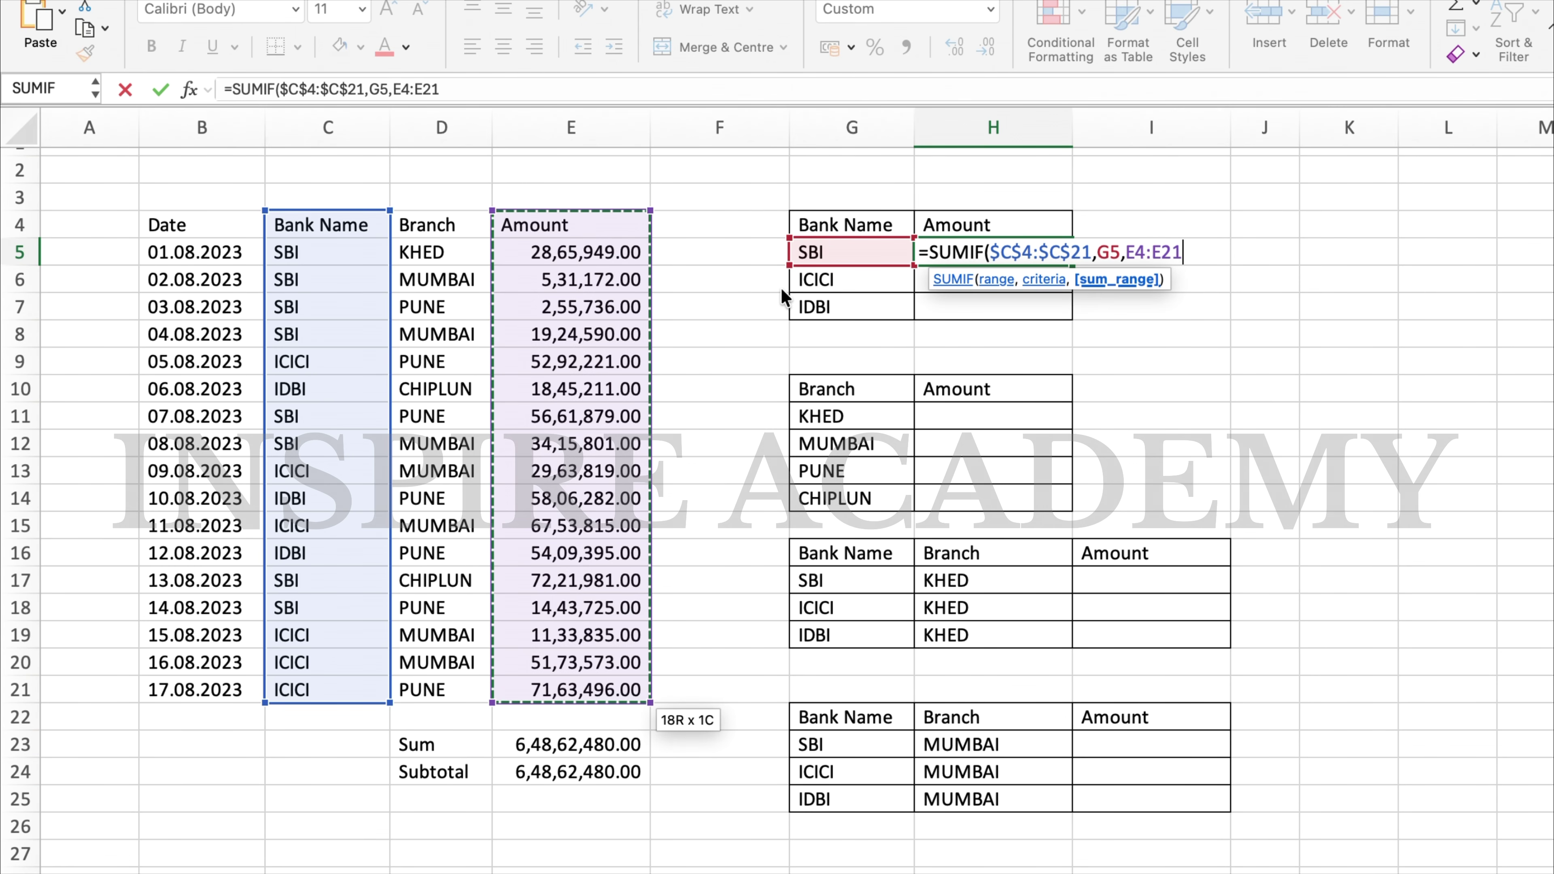
key(Return)
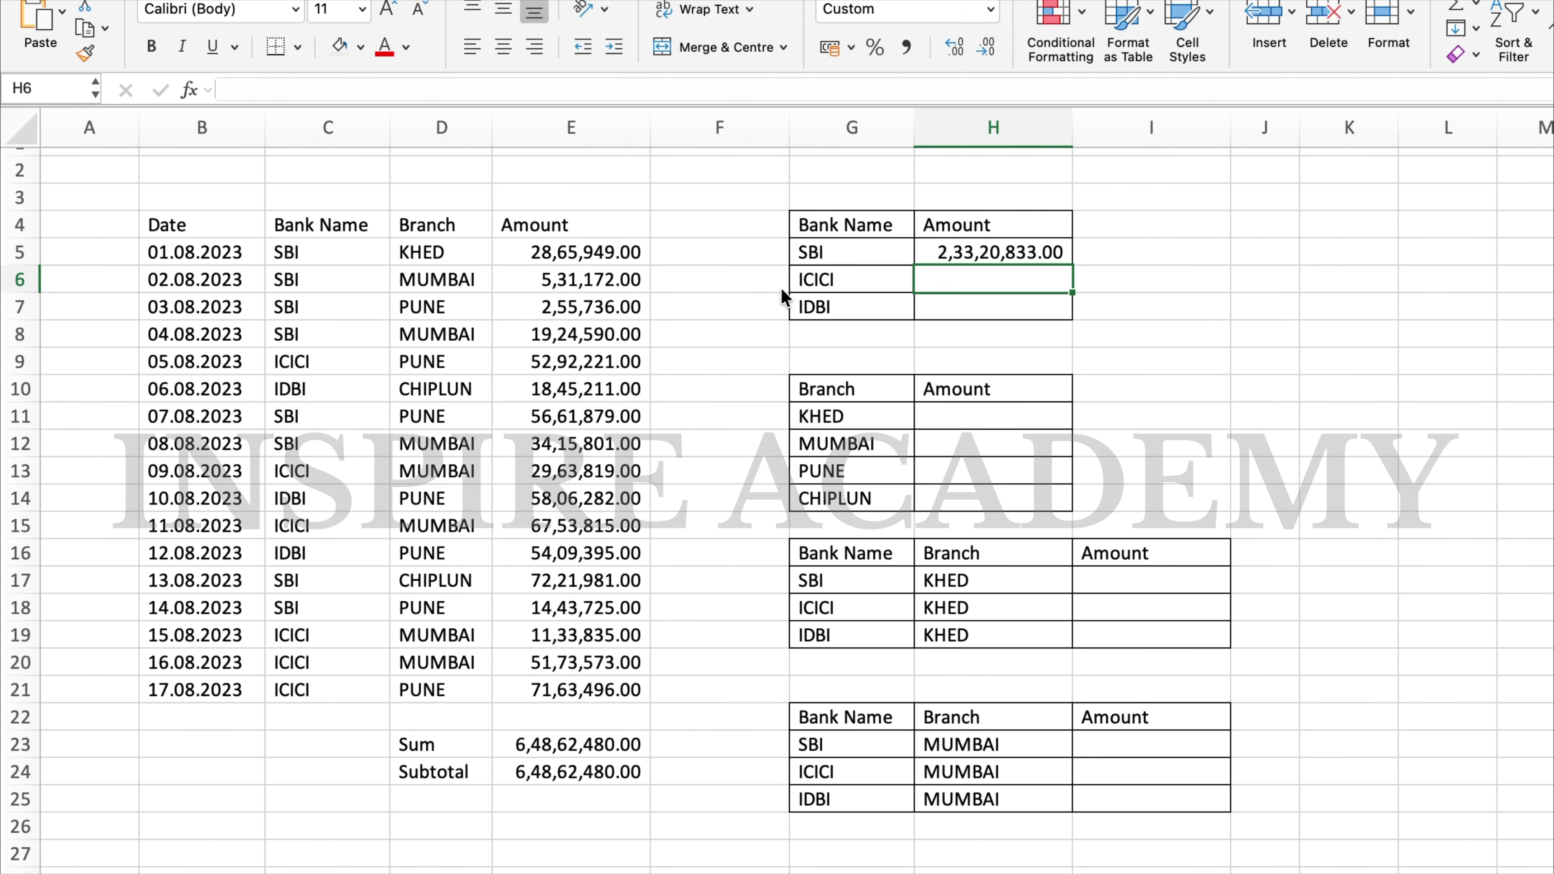
Copy the absolute-reference SUMIF formula from H5 to H6 and H7, and check the references in the IDBI cell H7.
key(Up)
key(ctrl+c)
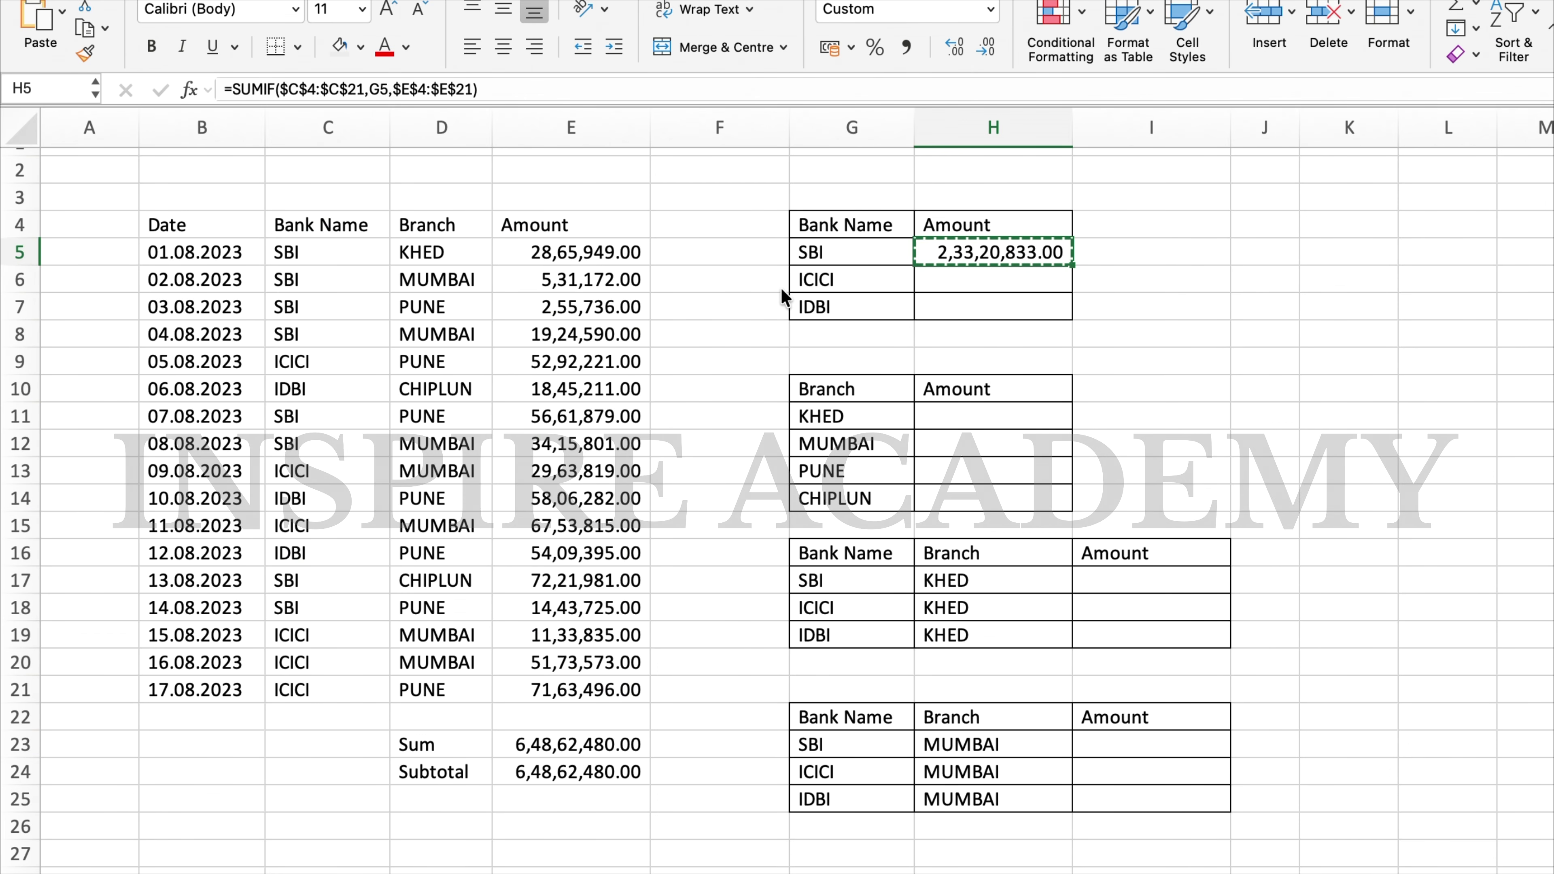
key(Down)
key(shift+Down)
key(ctrl+v)
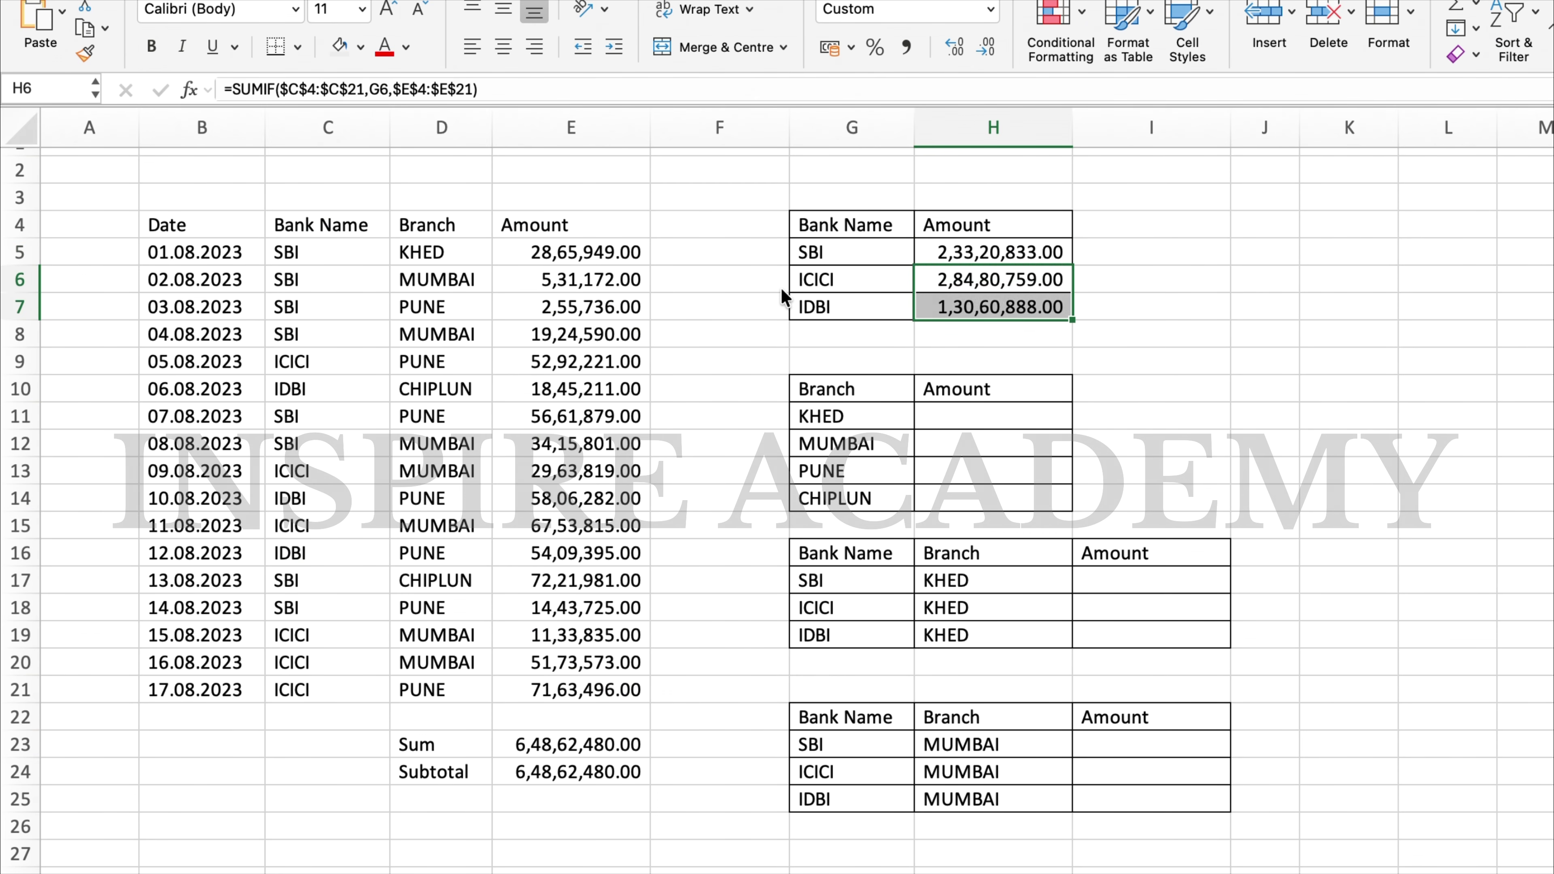
key(Down)
key(Down)
key(Up)
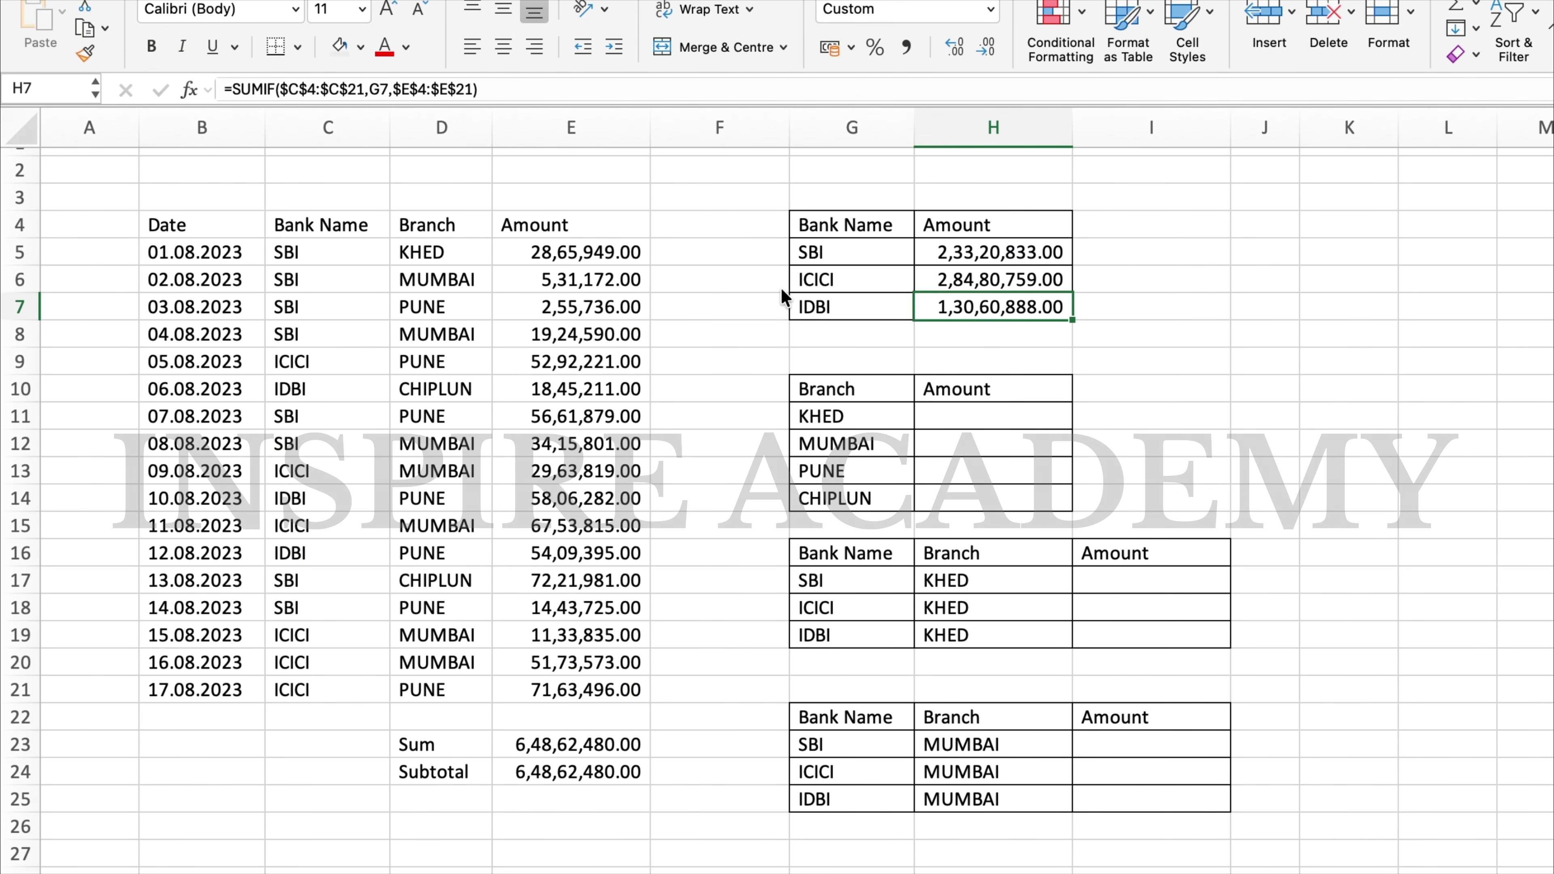
key(F2)
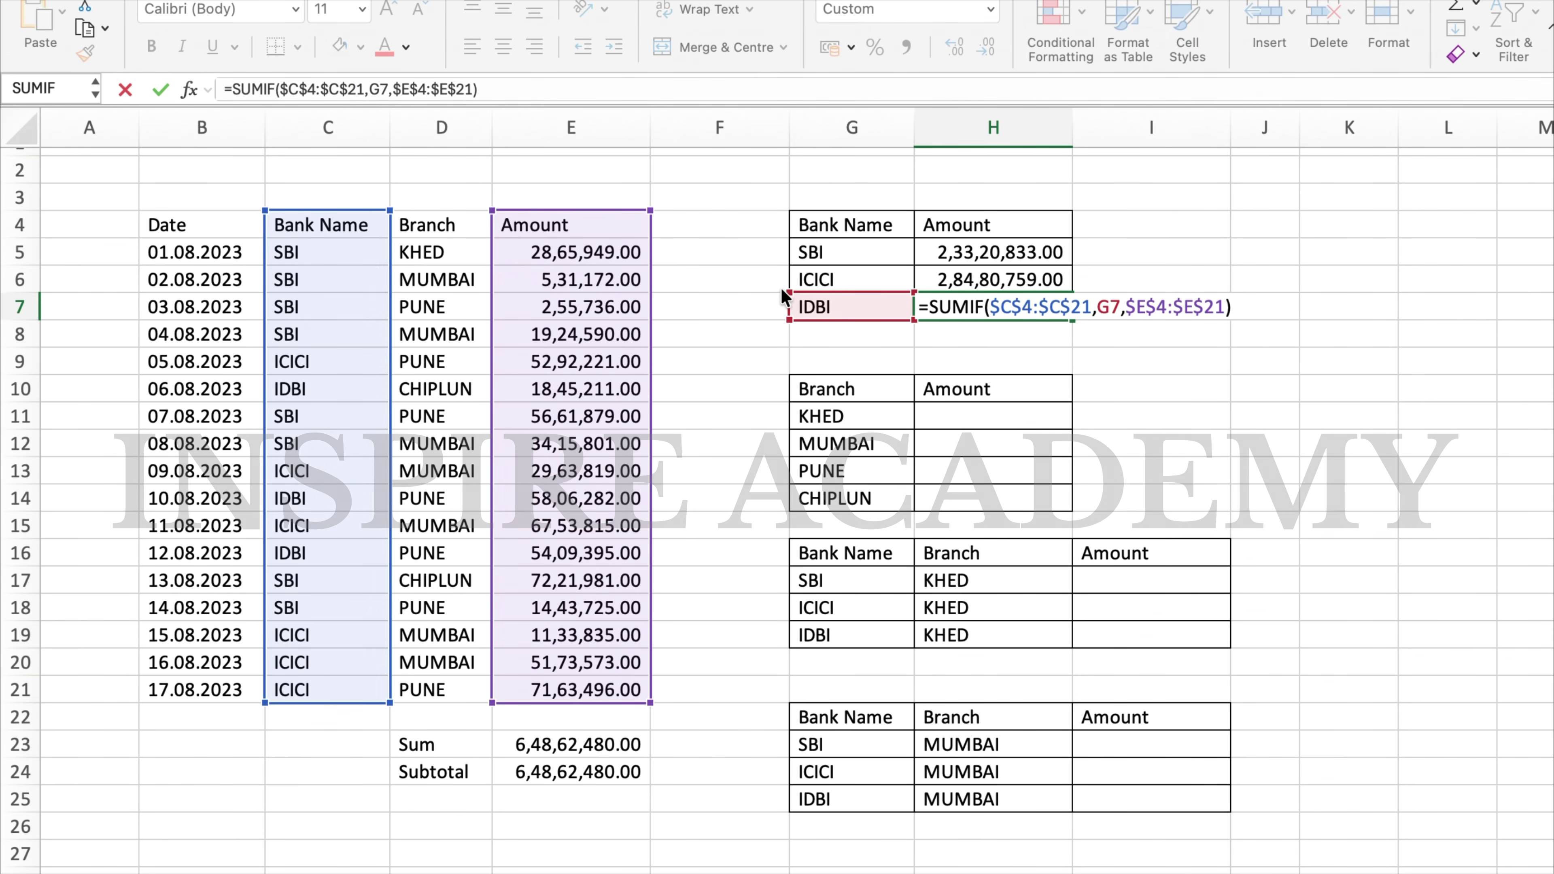
key(Escape)
Total the three bank amounts in H8 with a SUM formula over H5:H7.
key(Down)
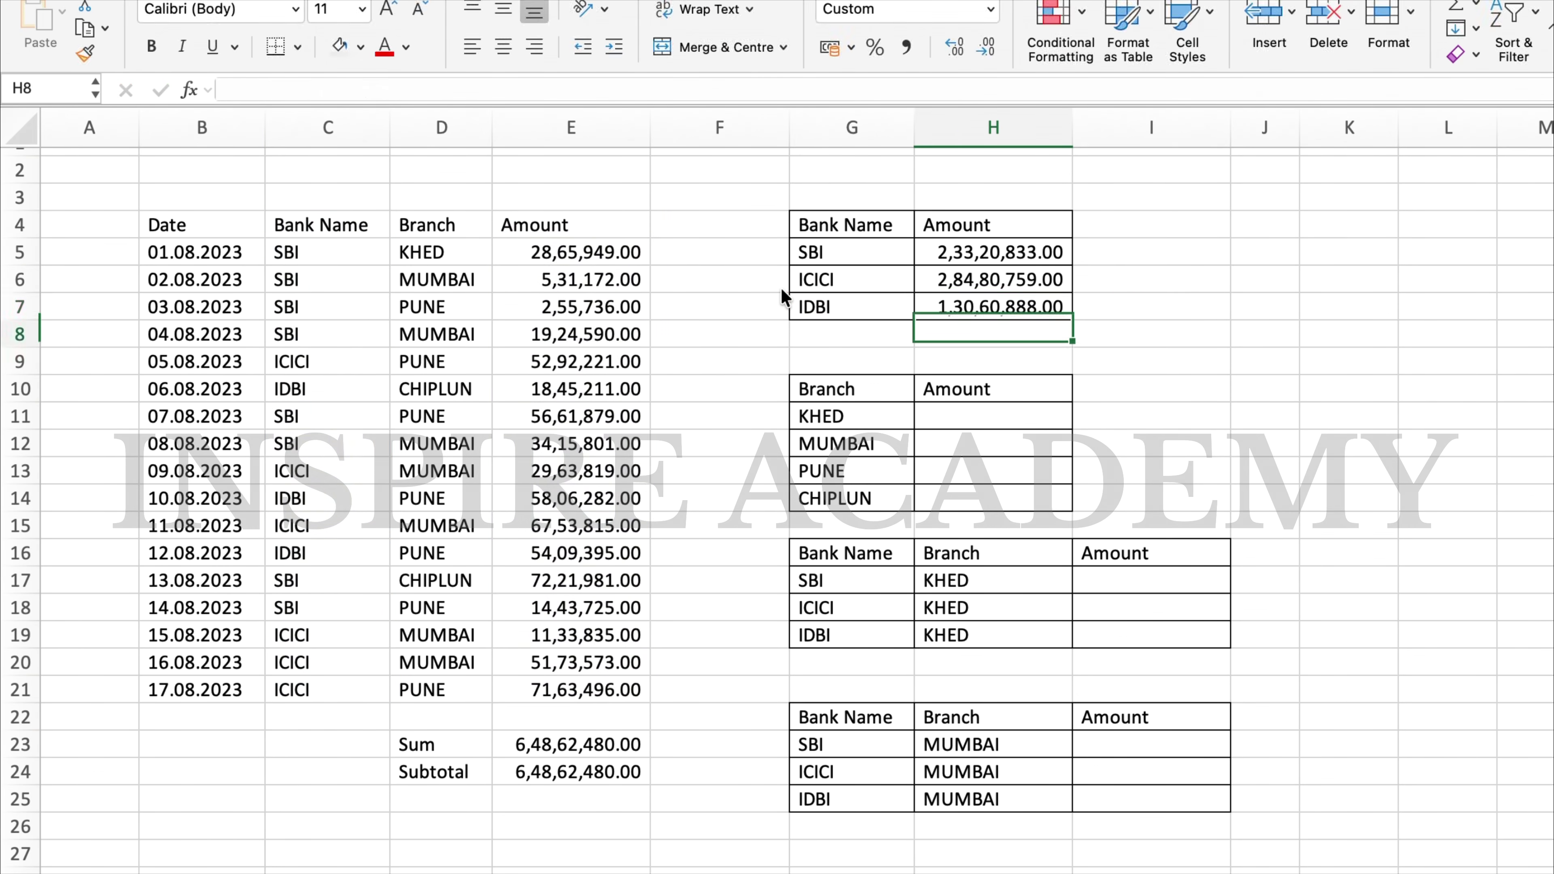
text(=sum)
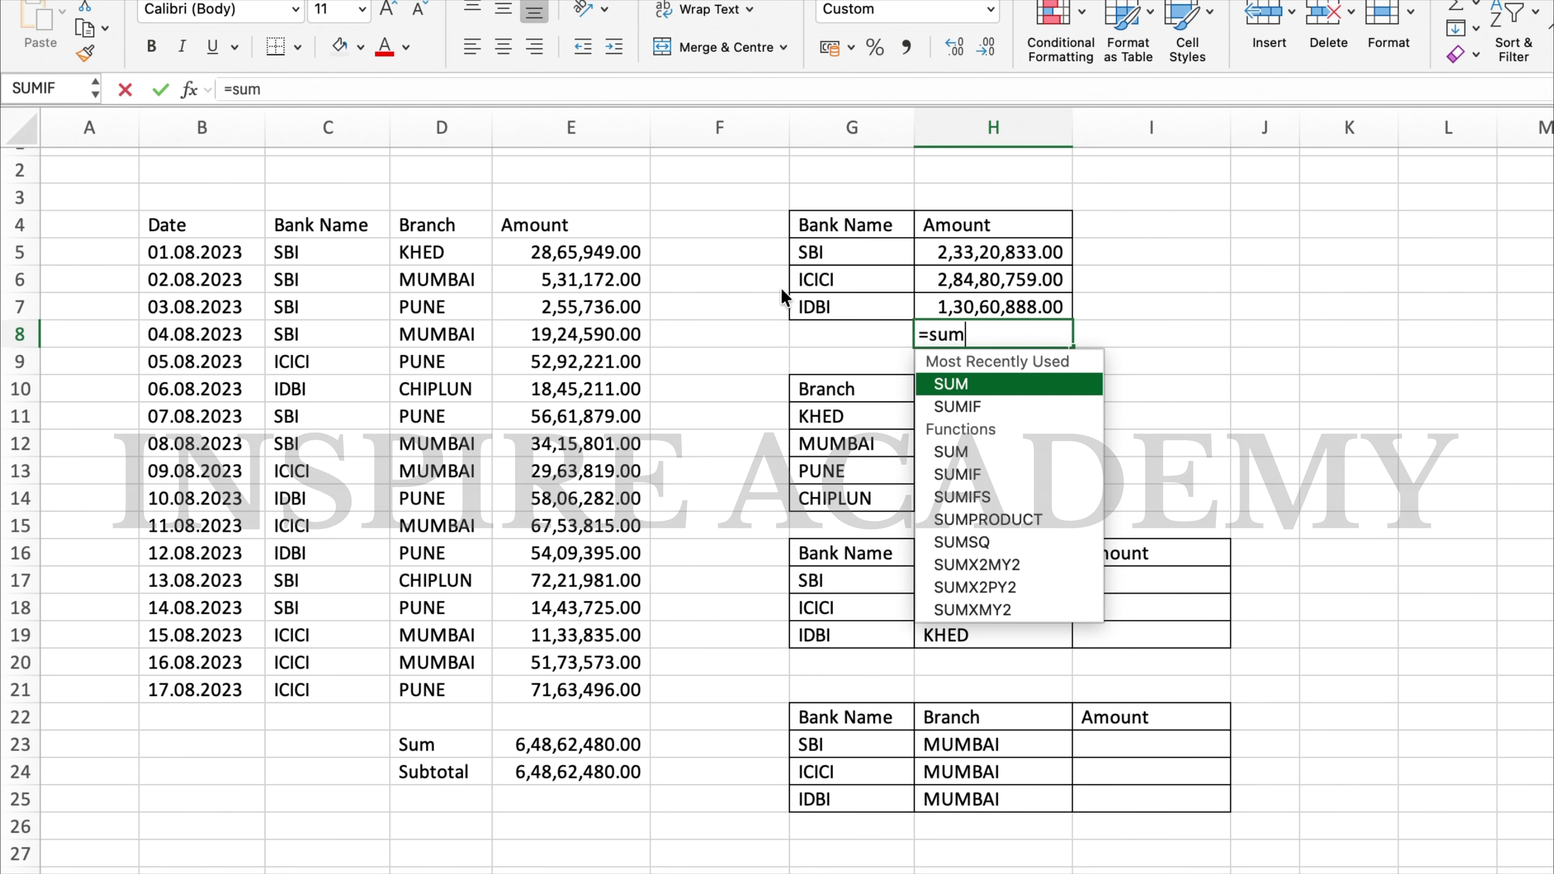
key(Tab)
key(Up)
key(Up)
key(Up)
key(shift+Down)
key(shift+Down)
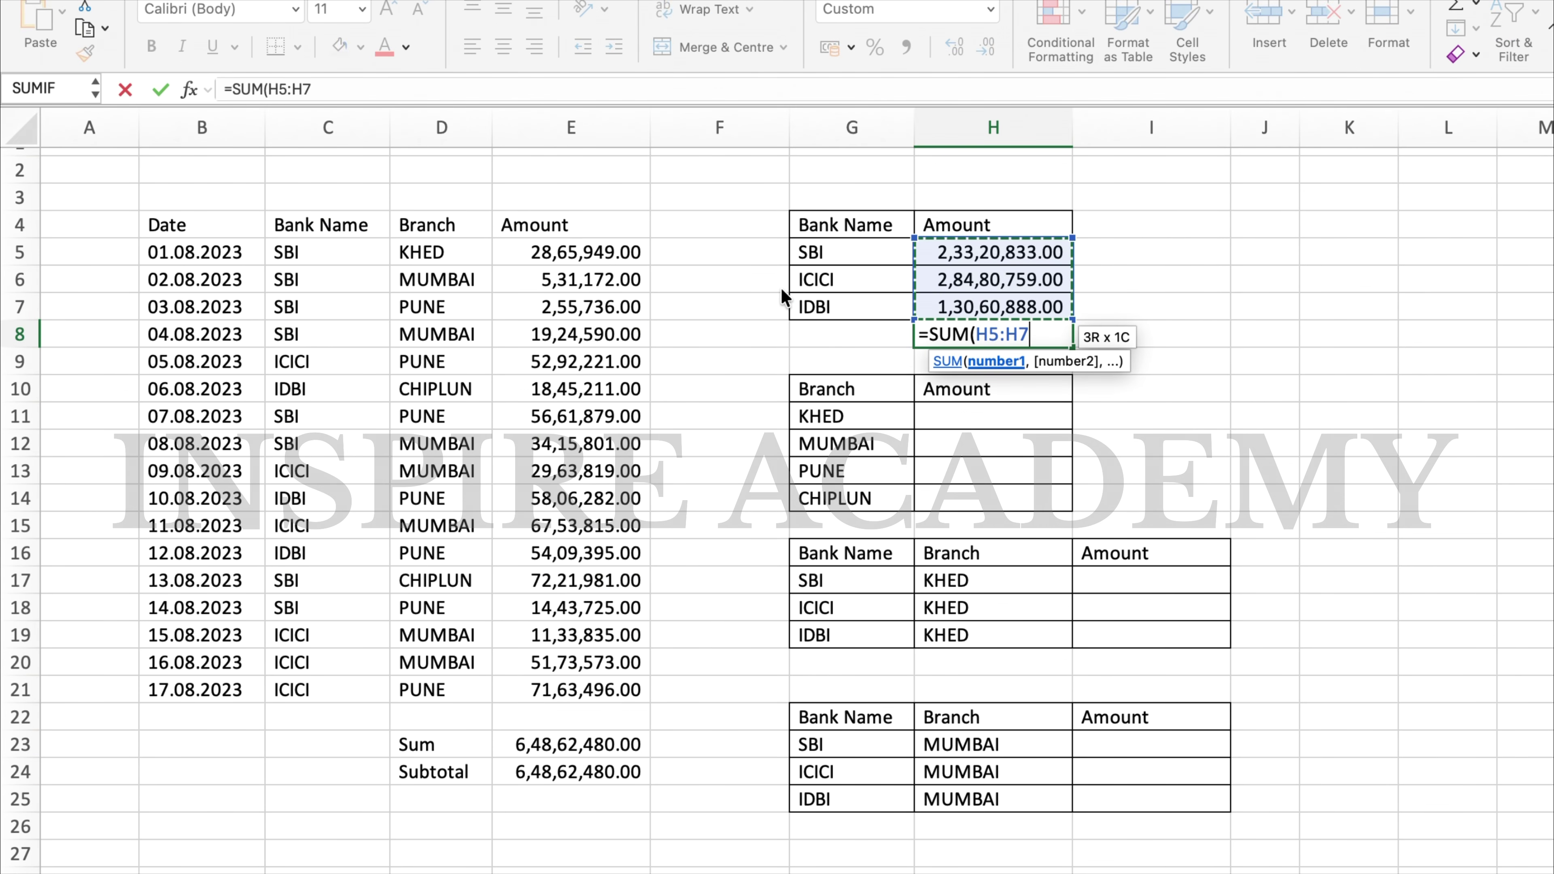
key(Return)
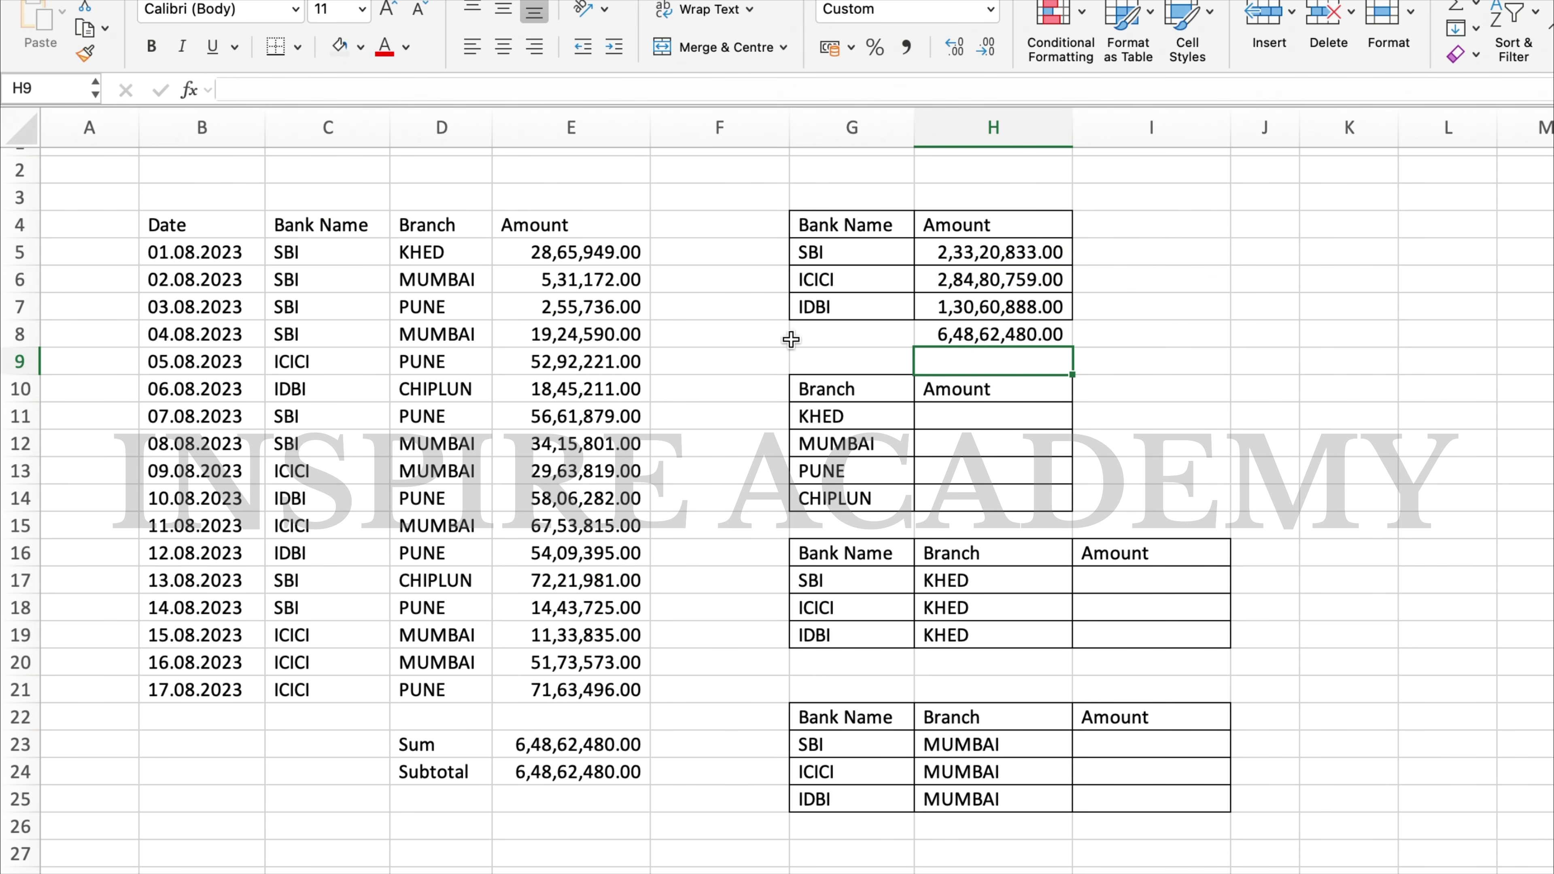
Enter a comparison formula in I8 testing whether the bank total H8 equals the Sum value in E23.
click(1139, 338)
text(=)
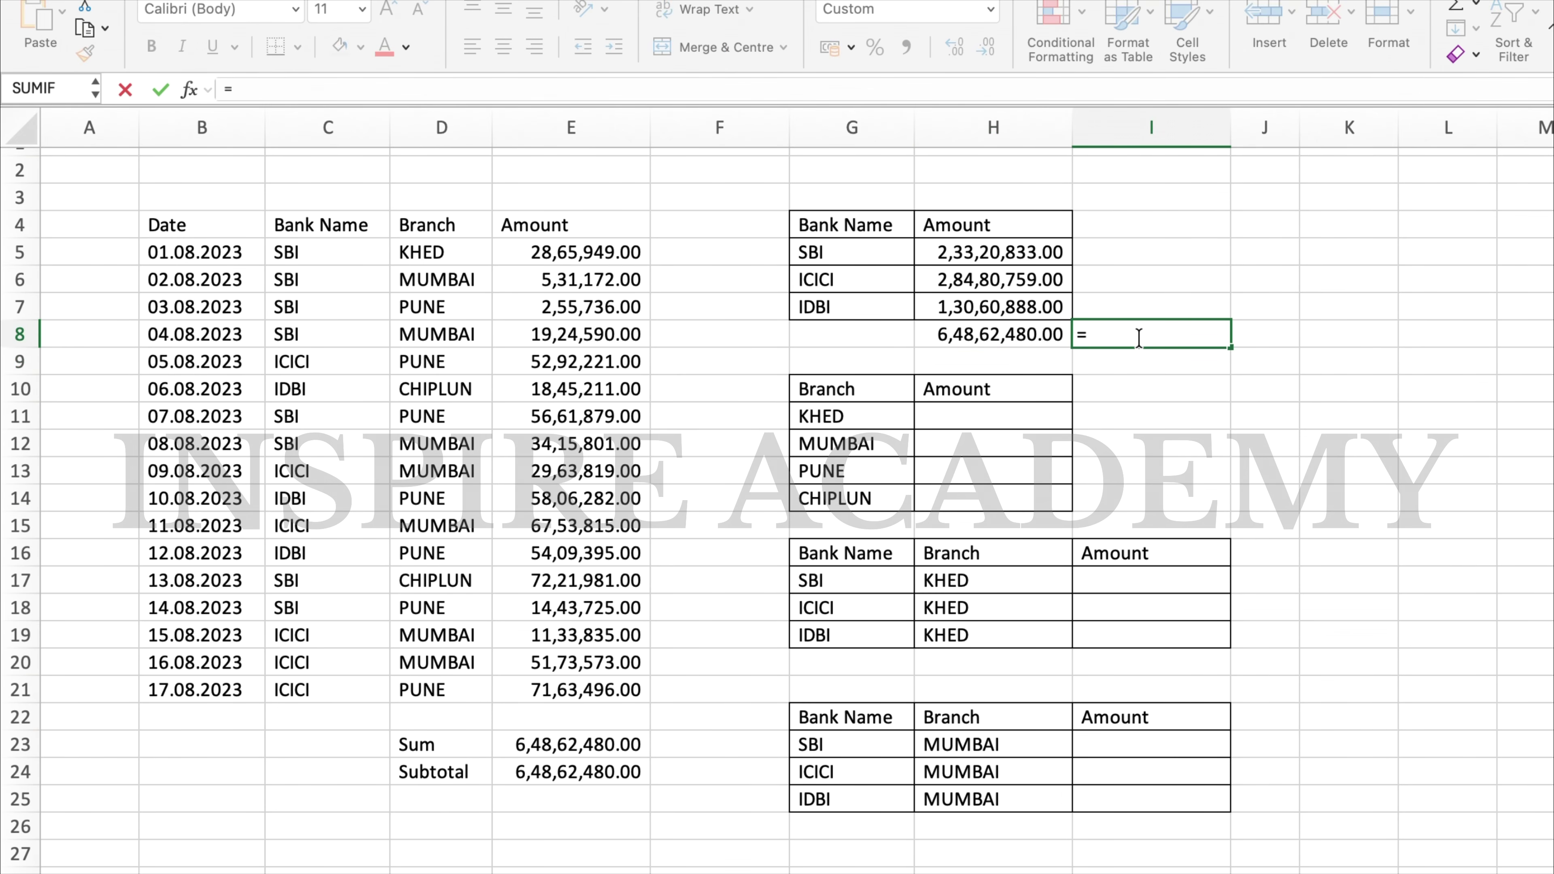
key(Left)
text(=)
key(Left)
key(Left)
key(Left)
key(Left)
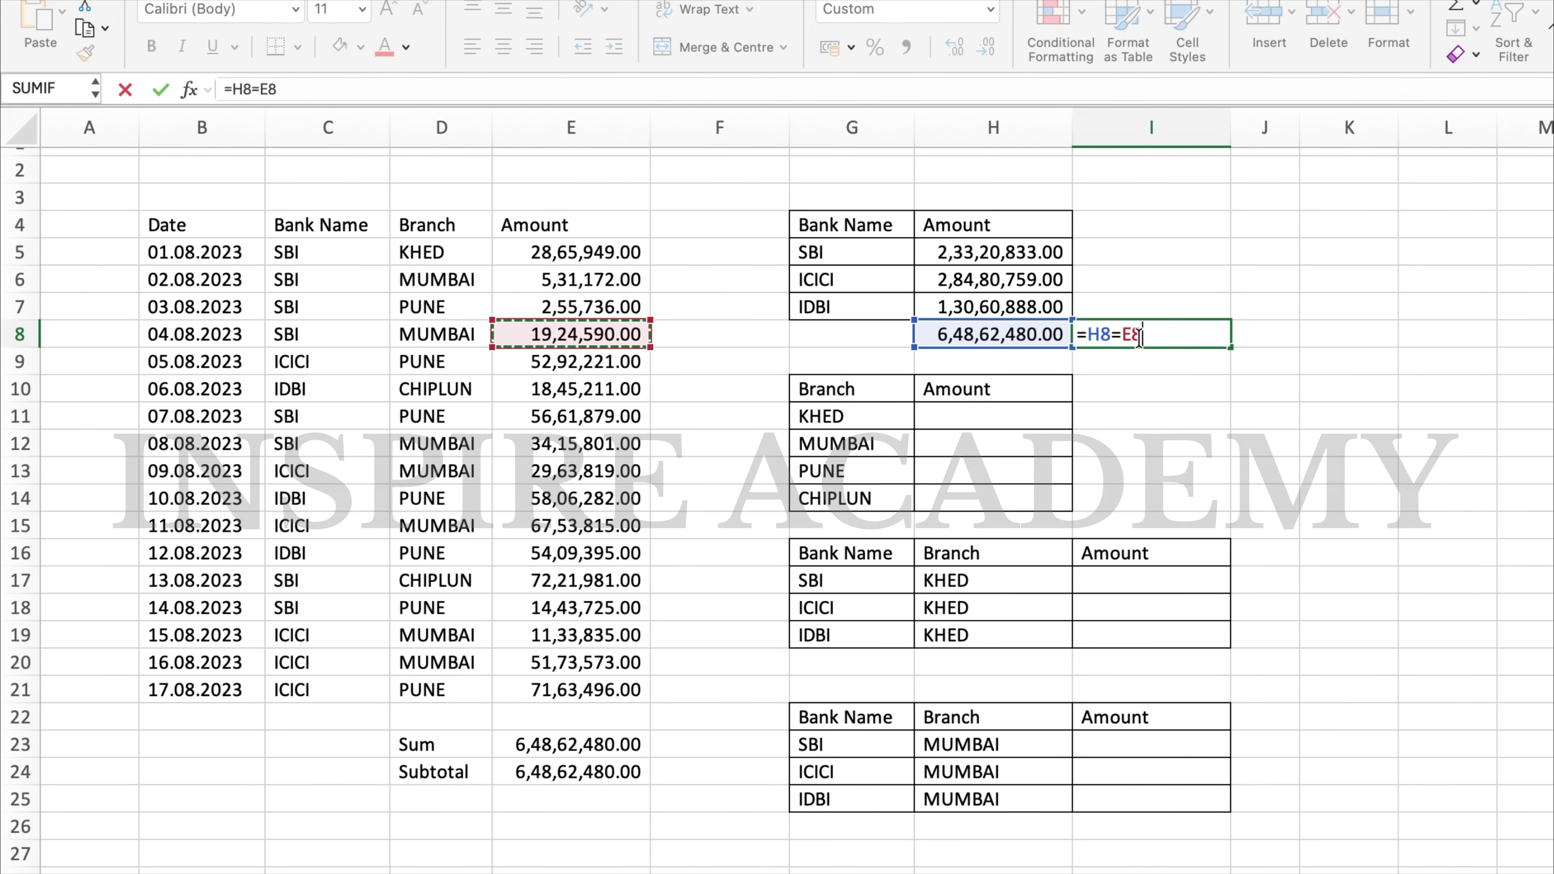
key(Down)
key(Down)
key(Down)
key(Down)
key(Down)
key(Down)
key(Down)
key(Down)
key(Down)
key(Down)
key(Down)
key(Down)
key(Down)
key(Down)
key(Down)
key(Return)
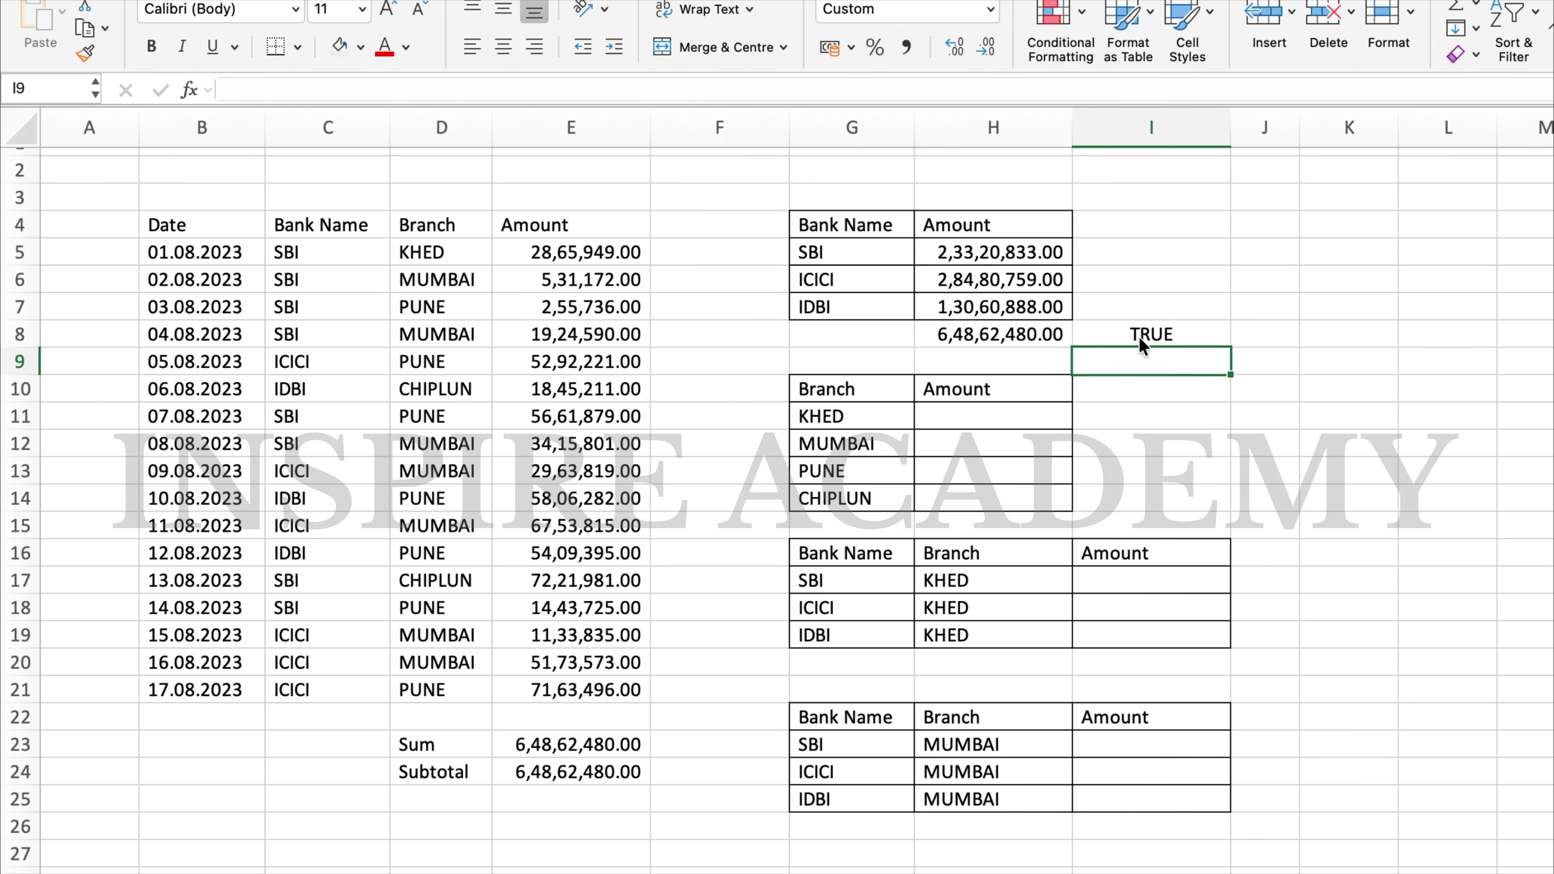
Begin a SUMIF formula in the KHED amount cell H11 with the Branch column $D$4:$D$21 as the absolute range.
click(1025, 424)
scroll(961, 441, up, 1)
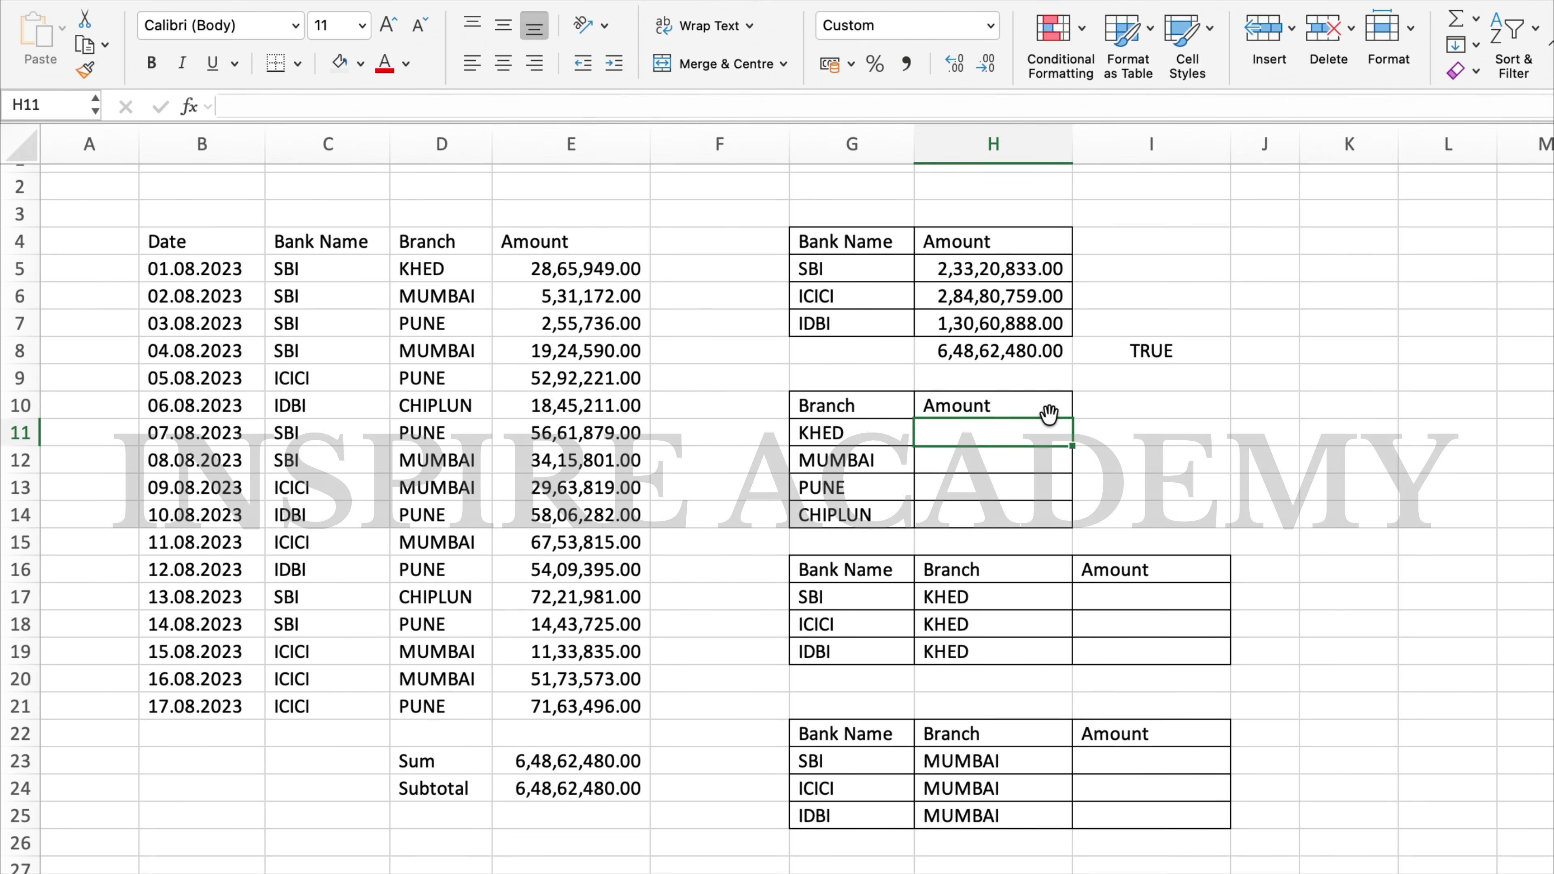
text(=sumif)
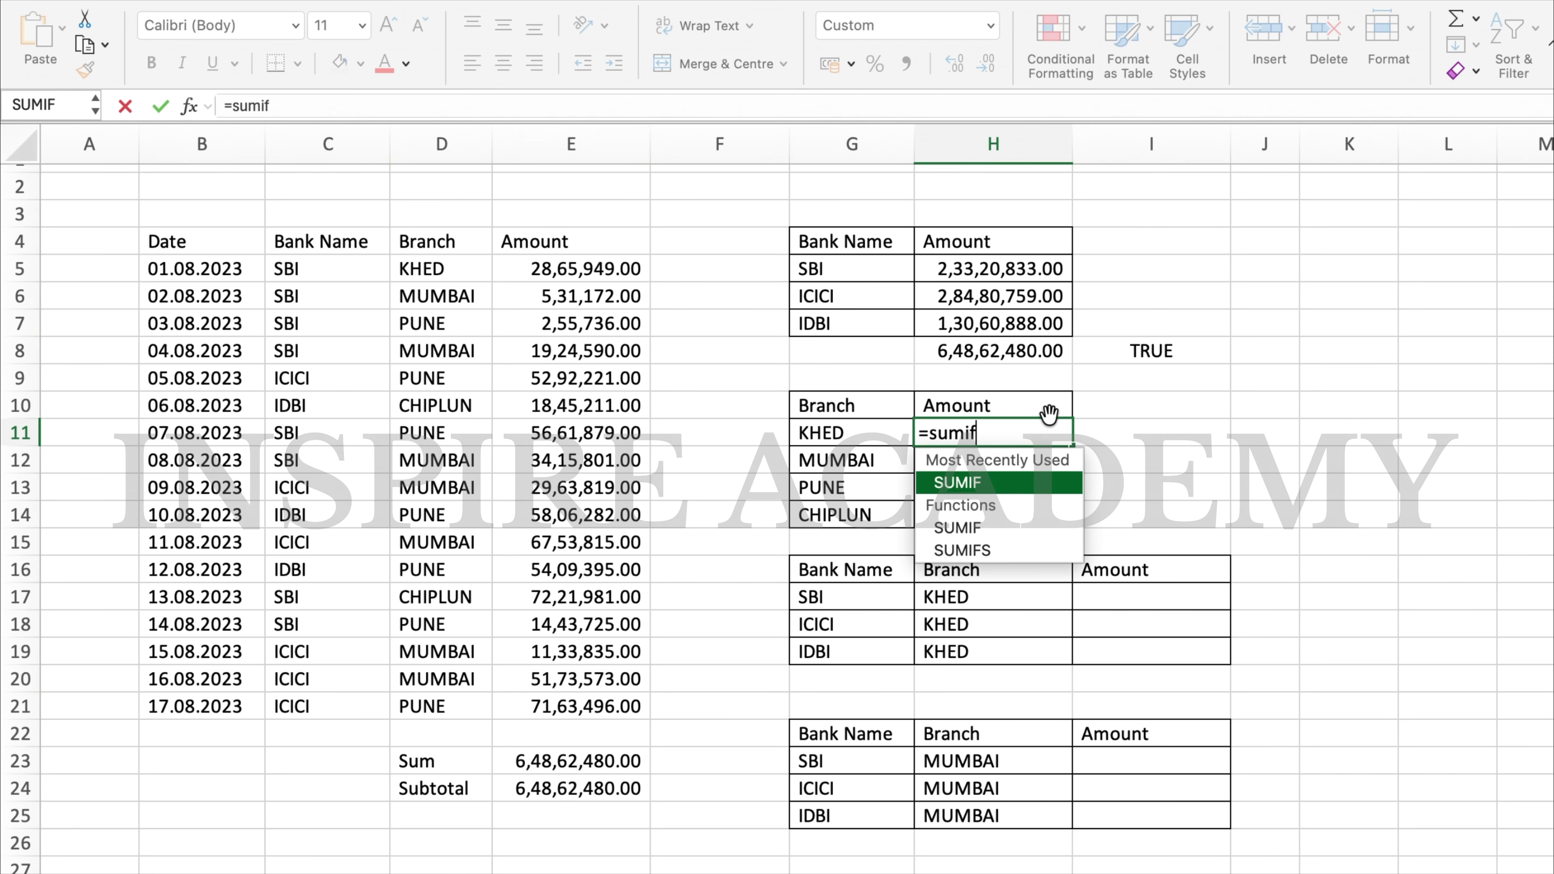
key(Tab)
key(Left)
key(Left)
key(Left)
key(Left)
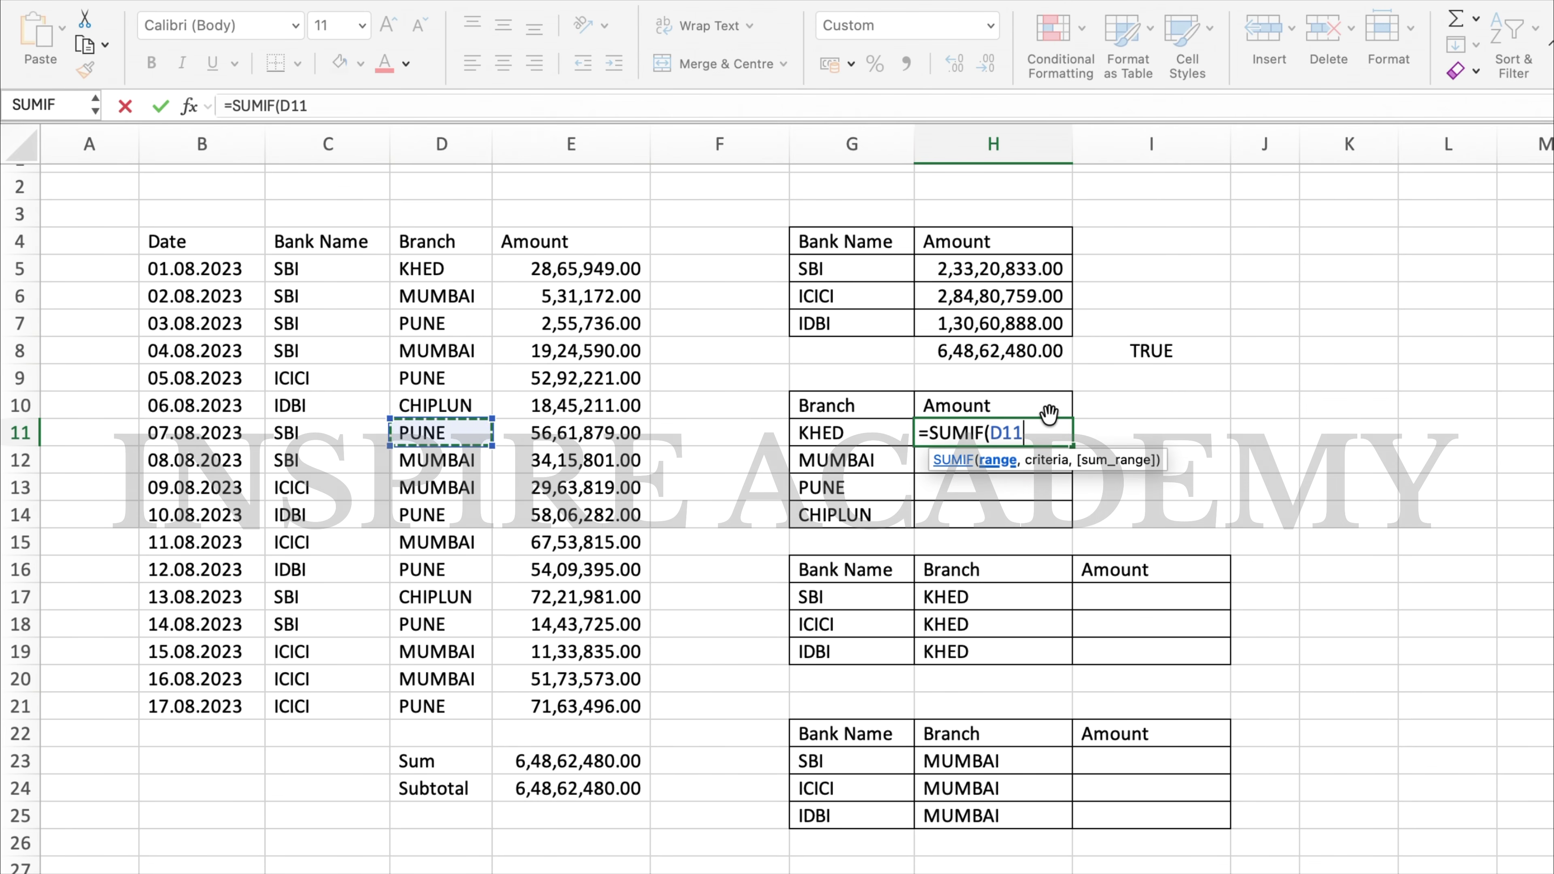
key(ctrl+Down)
key(ctrl+Up)
key(ctrl+shift+Down)
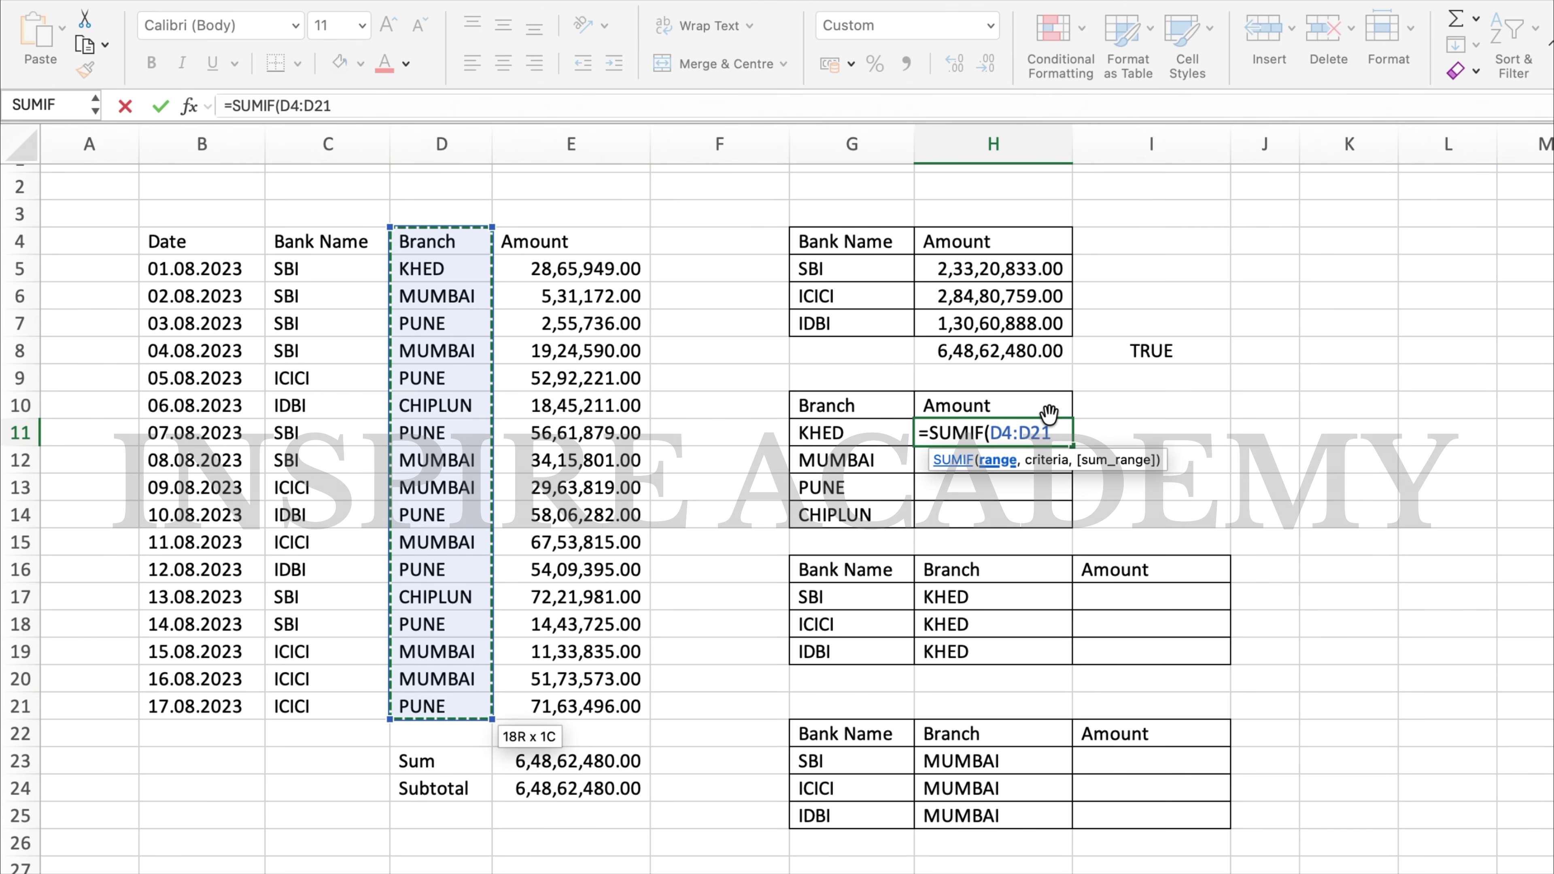
key(F4)
text(,)
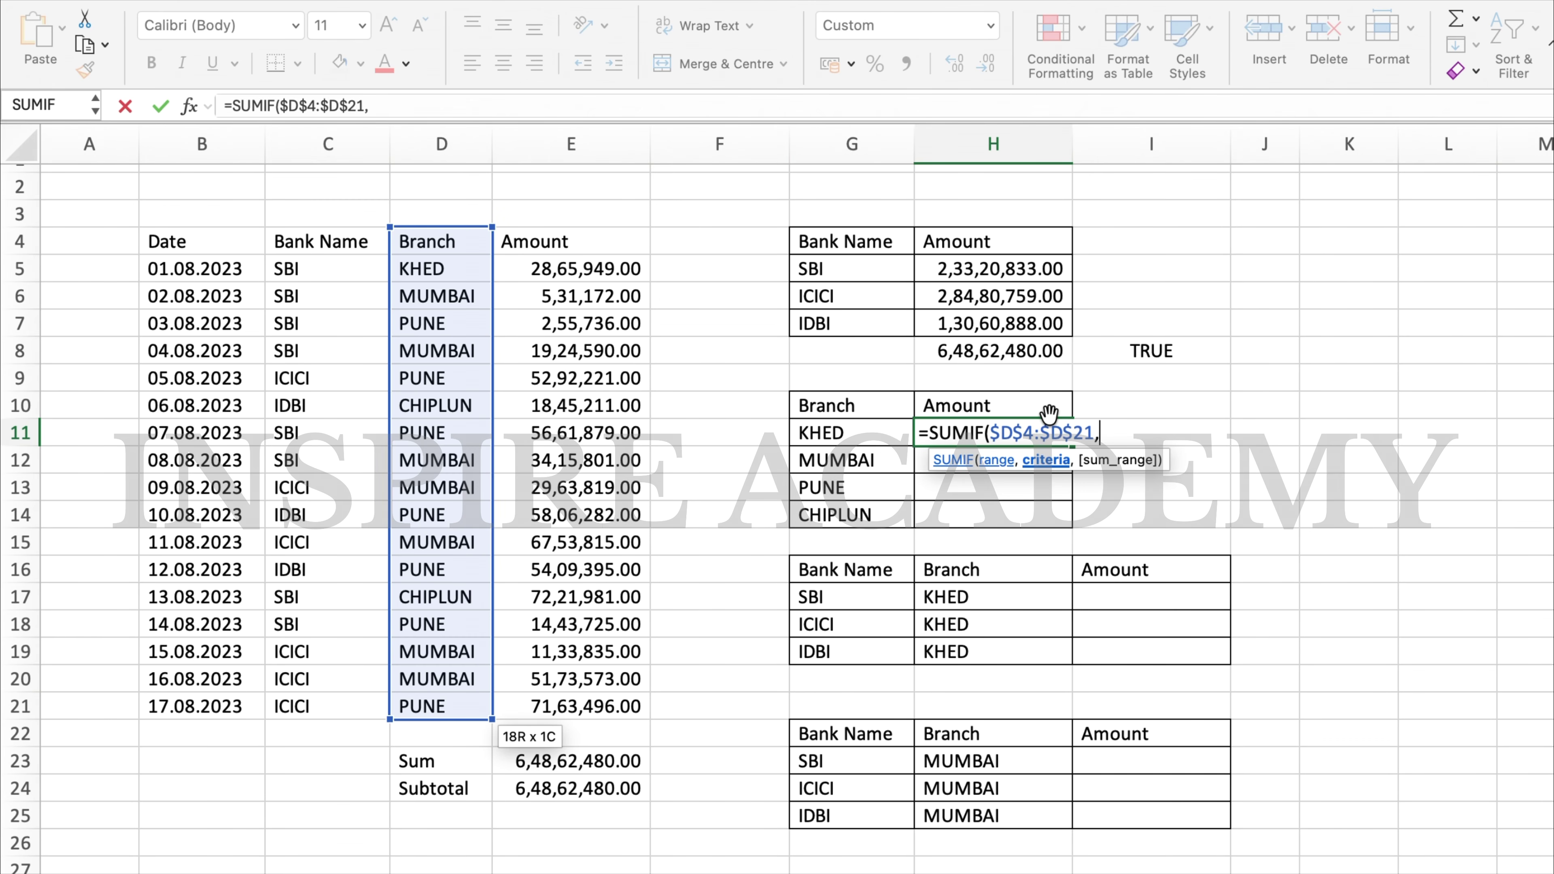
Complete the H11 SUMIF formula with G11 as the criteria and $E$4:$E$21 as the absolute sum range.
key(Left)
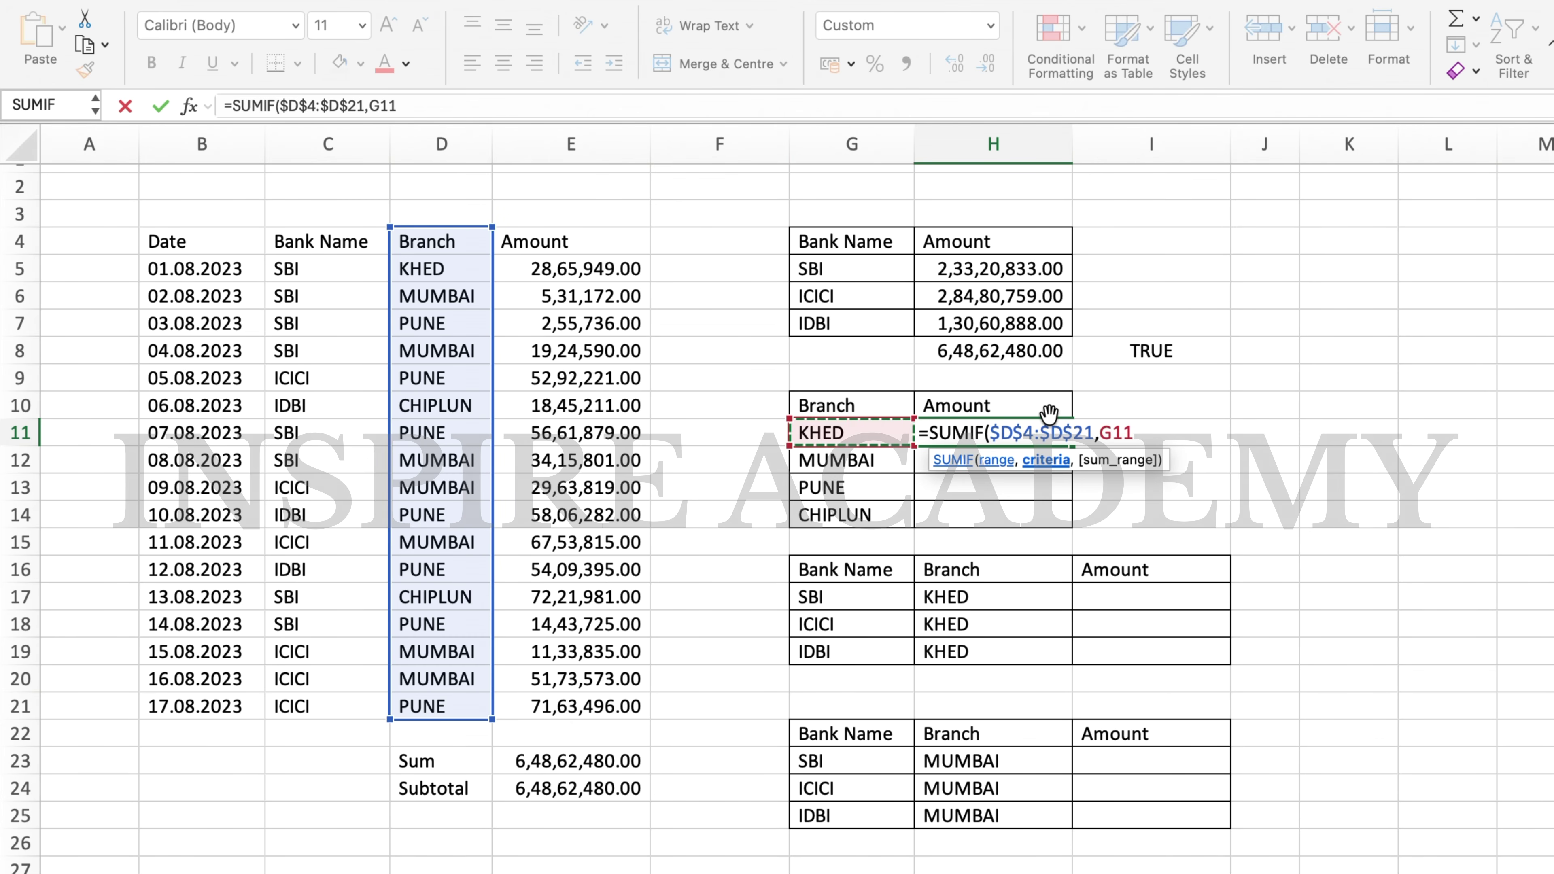
text(,)
key(Left)
key(Left)
key(Left)
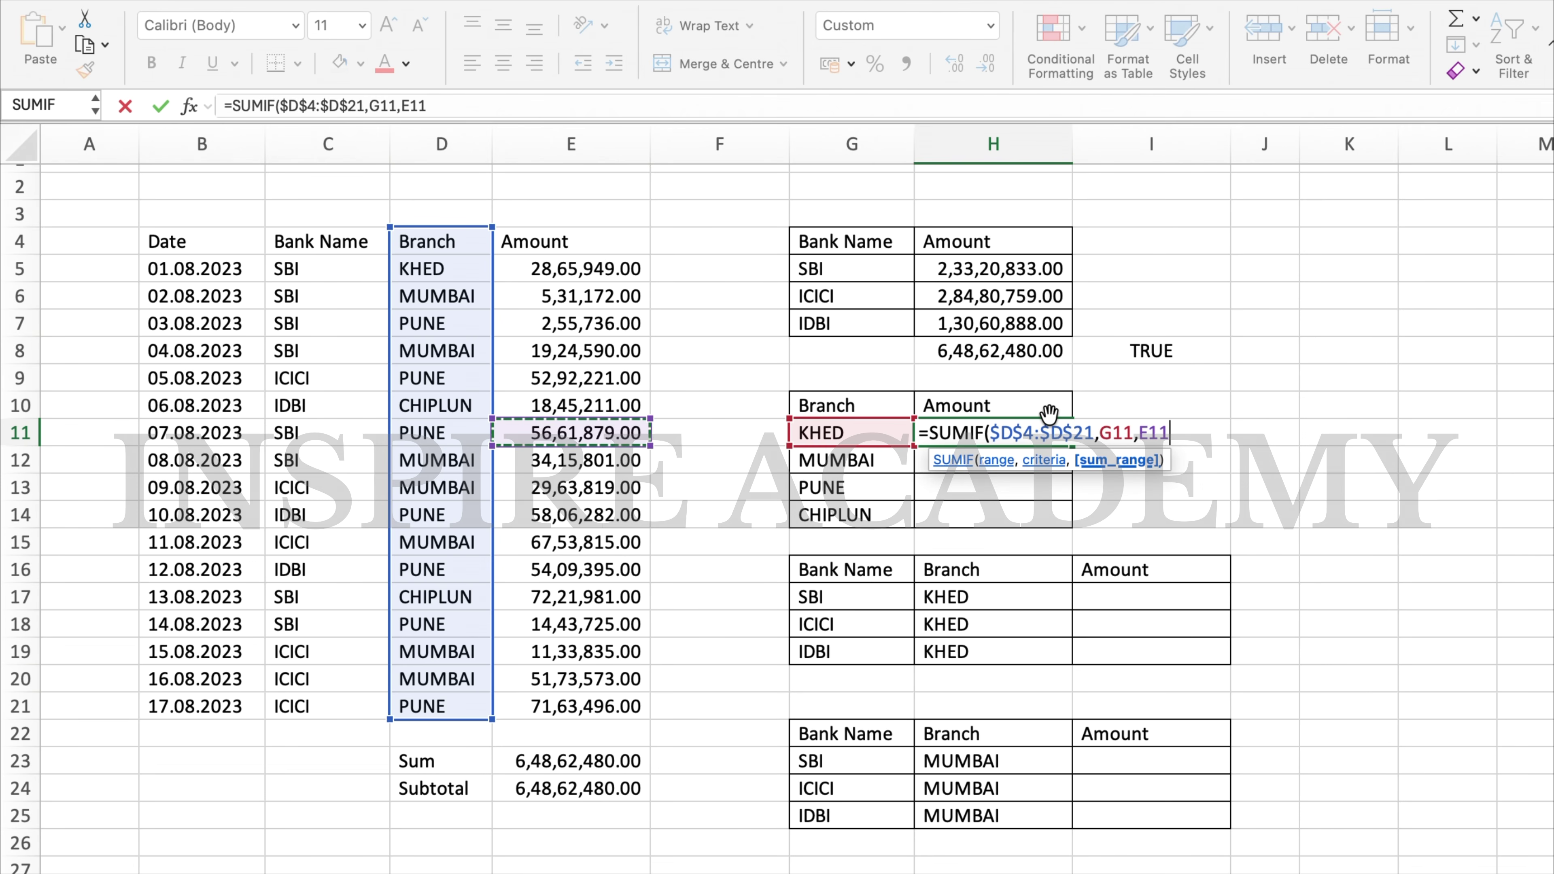
key(Up)
key(Up)
key(Up)
key(Up)
key(Up)
key(Up)
key(Up)
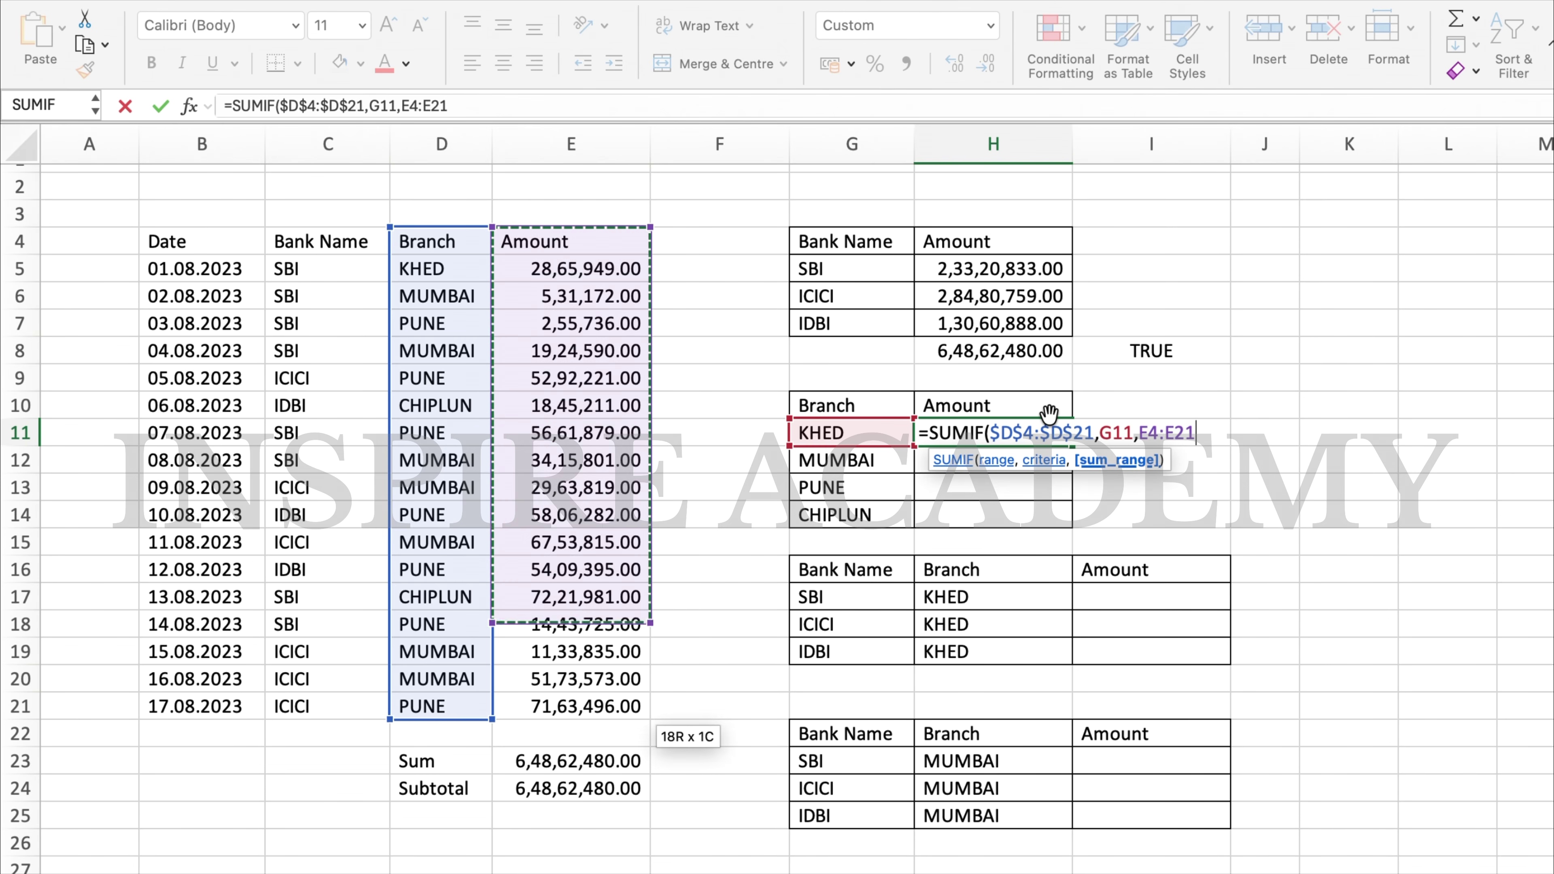
key(shift+Down)
key(shift+Down)
key(shift+Down)
key(shift+Down)
key(shift+Down)
key(shift+Down)
key(shift+Down)
key(shift+Down)
key(shift+Down)
key(shift+Down)
key(shift+Down)
key(shift+Down)
key(shift+Down)
key(shift+Down)
key(shift+Down)
key(shift+Down)
key(shift+Down)
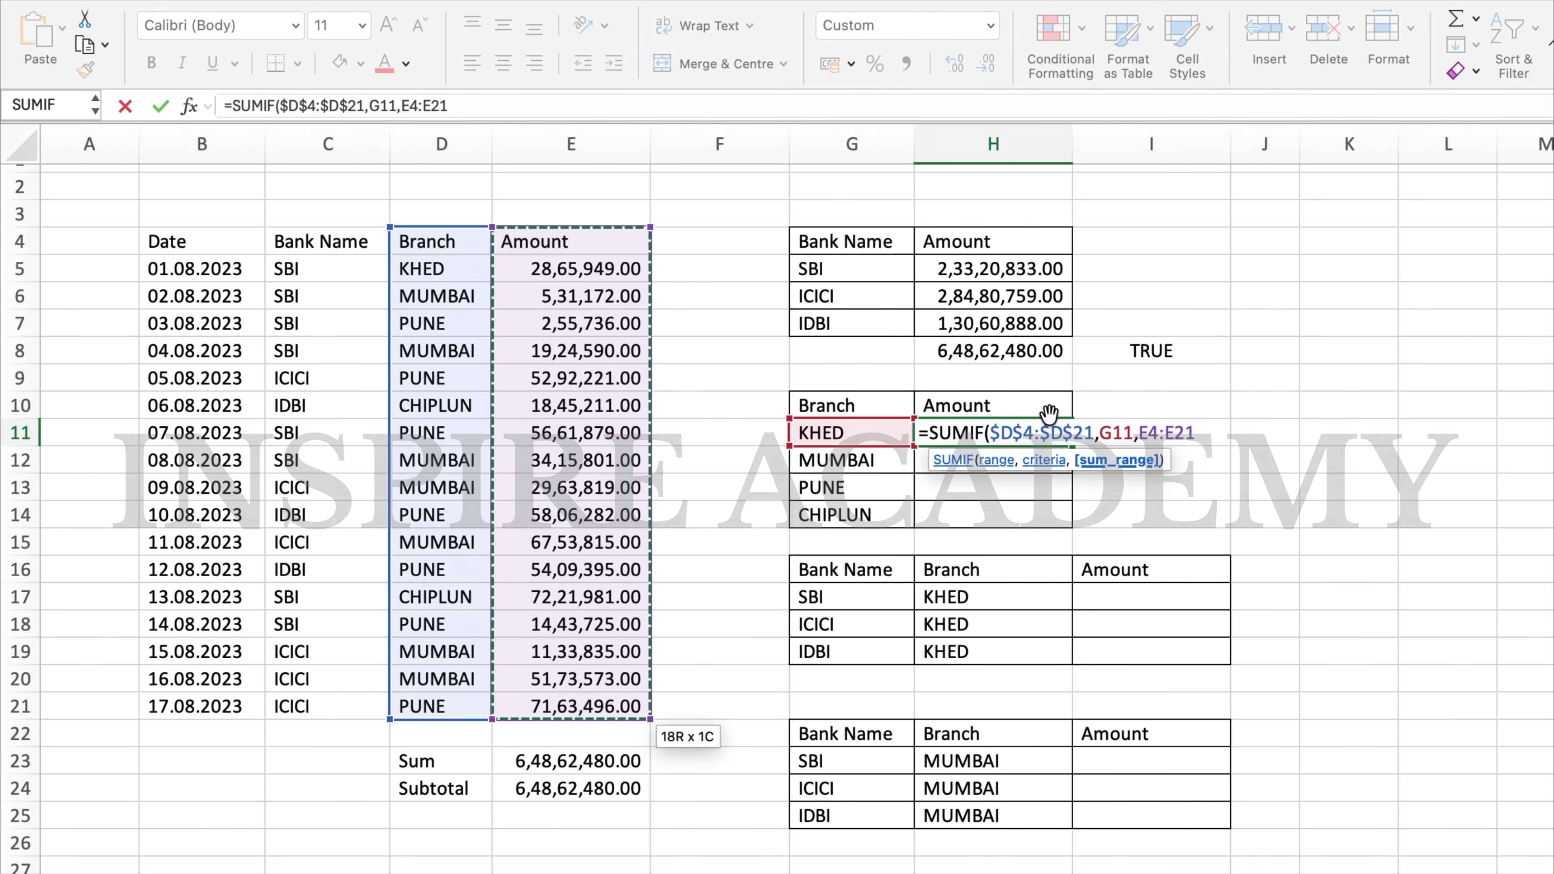
key(F4)
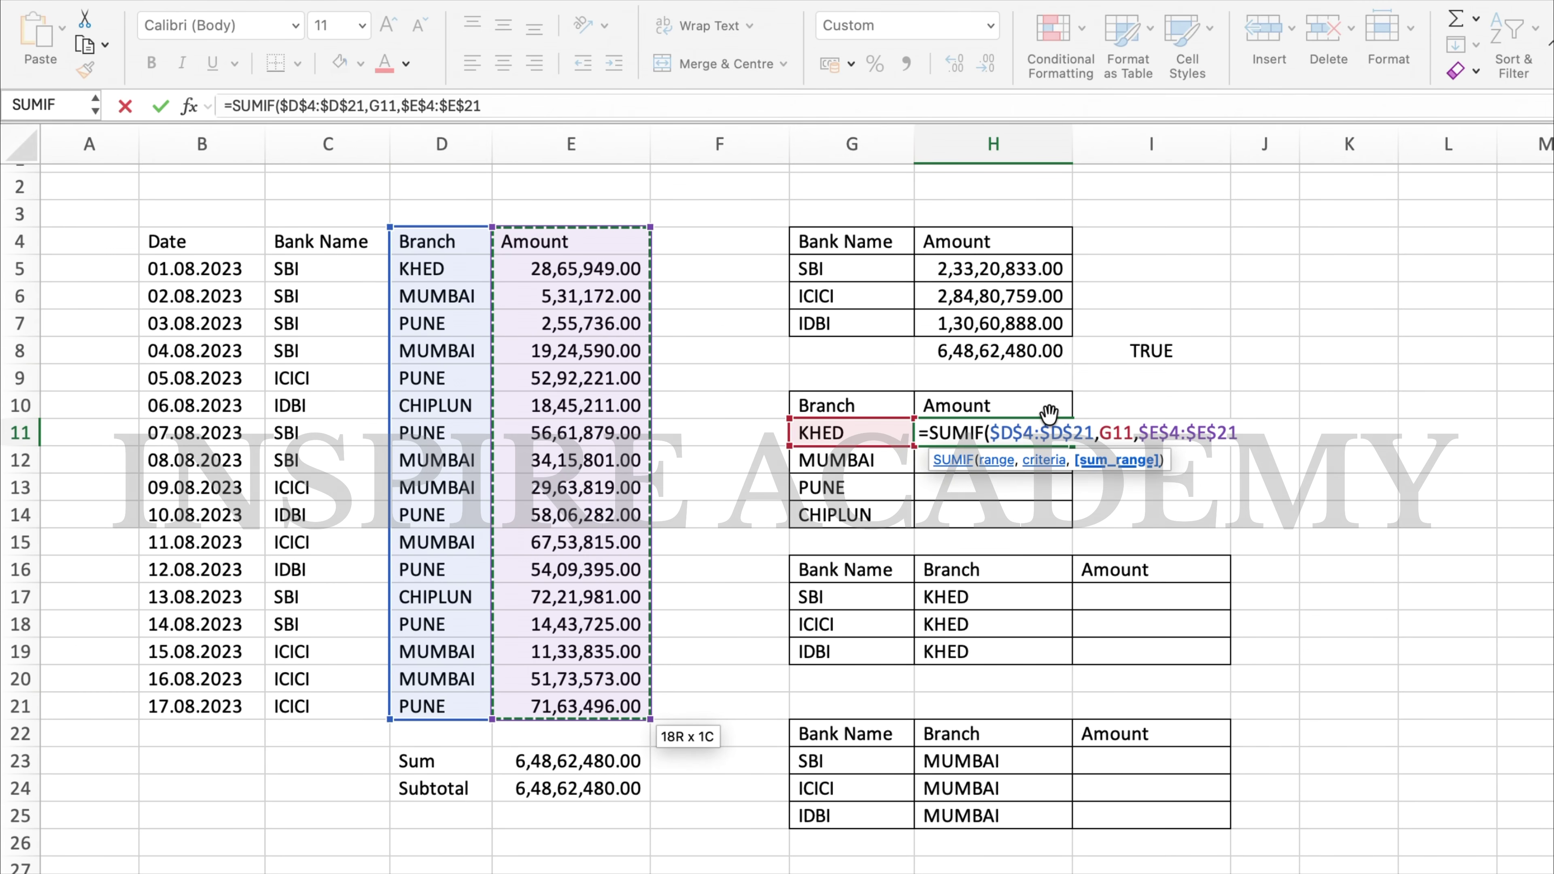
key(Return)
Copy the branch SUMIF formula from H11 to H12:H14, and check the references in the CHIPLUN cell H14.
click(872, 523)
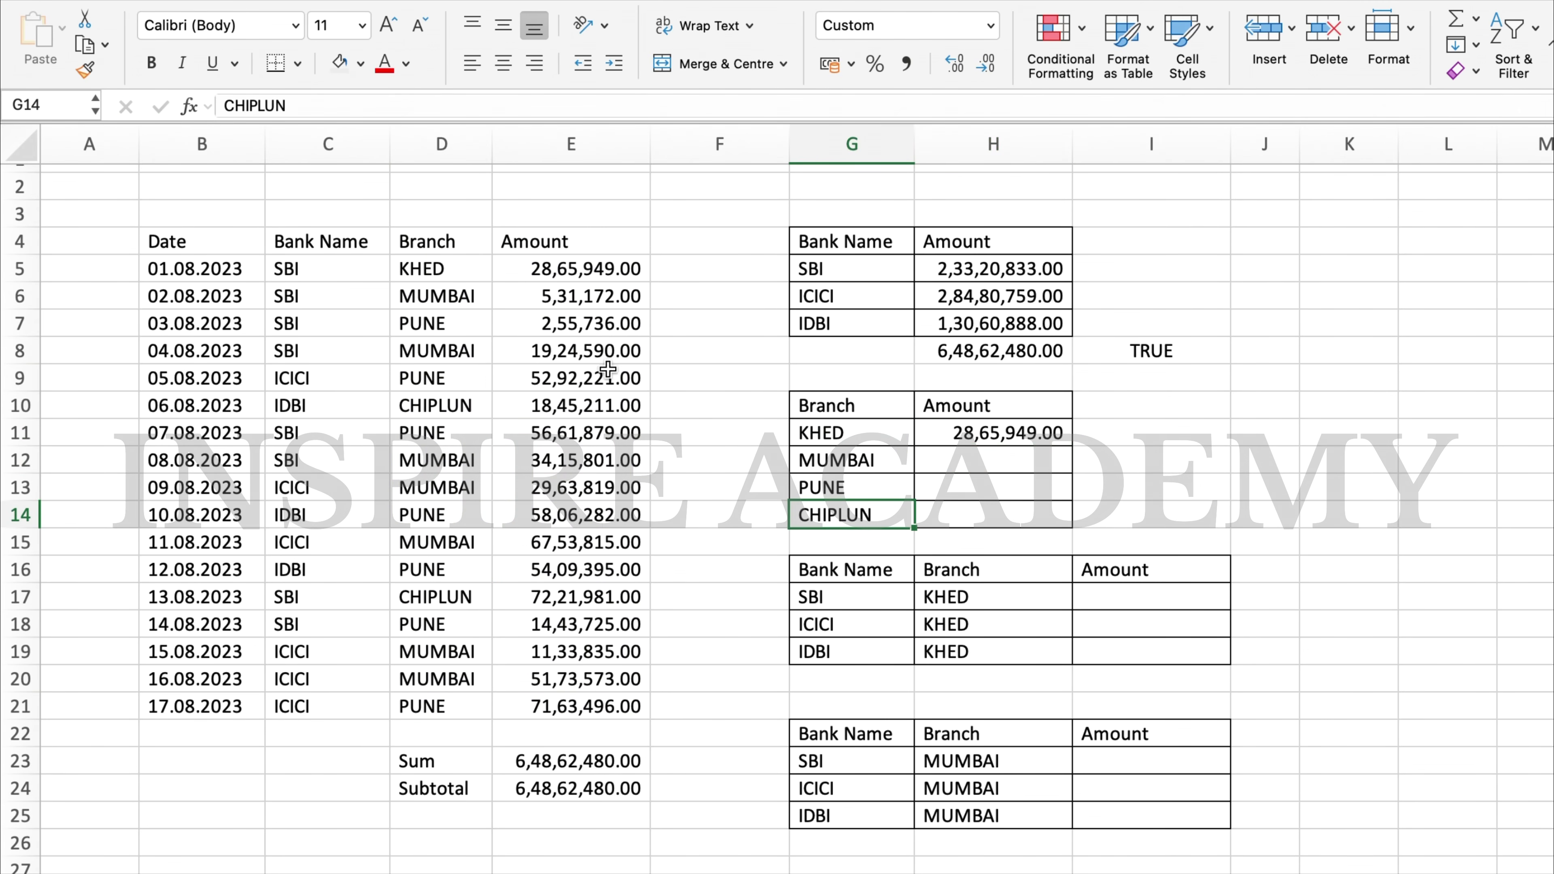
click(964, 432)
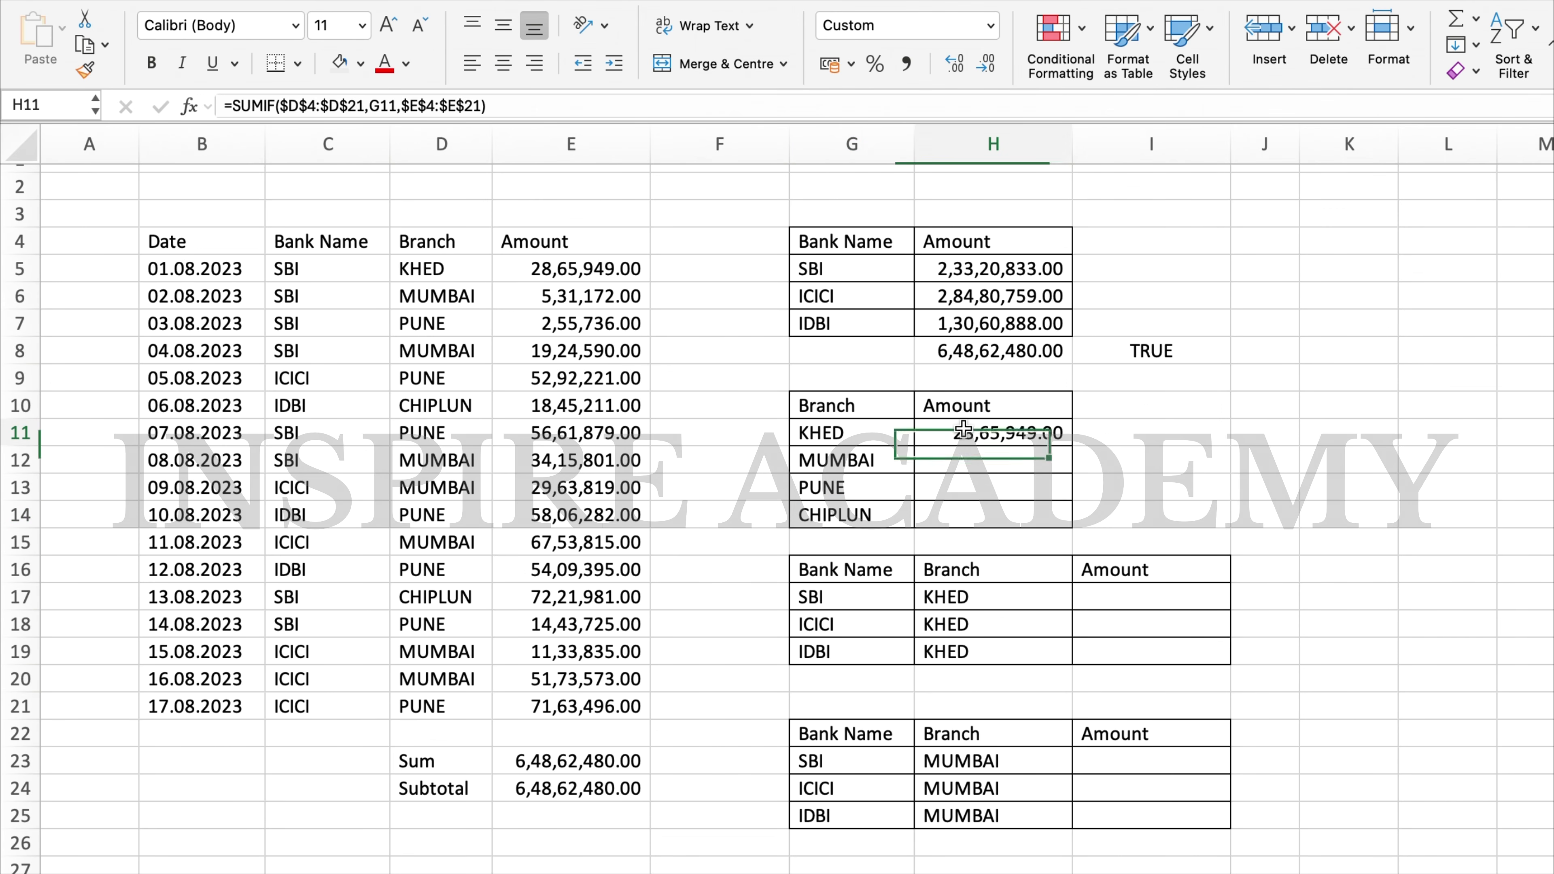
key(Up)
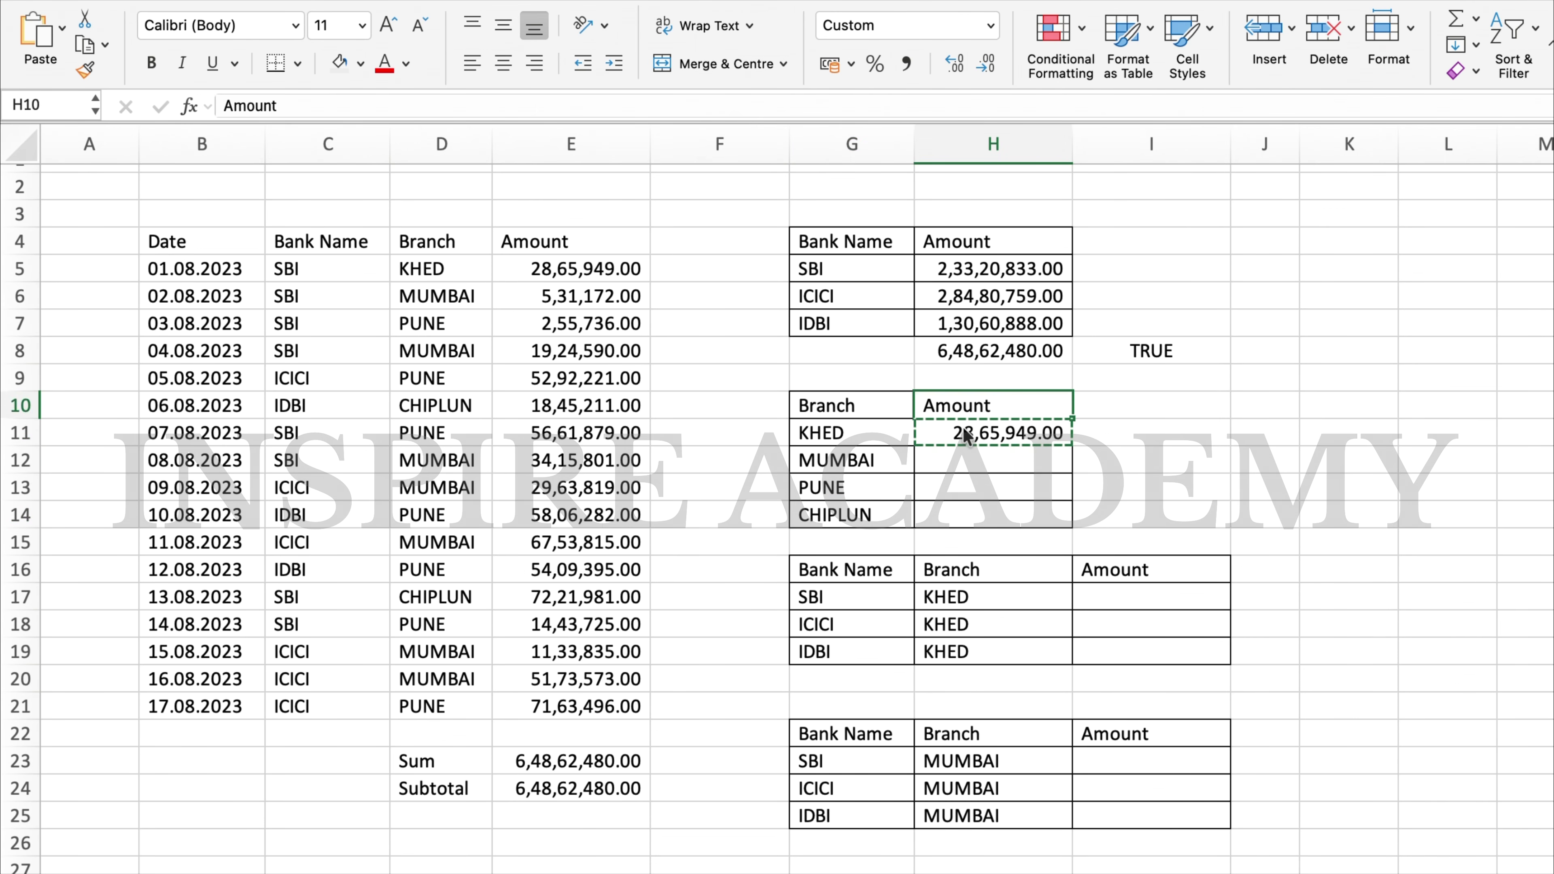
key(Down)
key(Down)
key(shift+Down)
key(shift+Down)
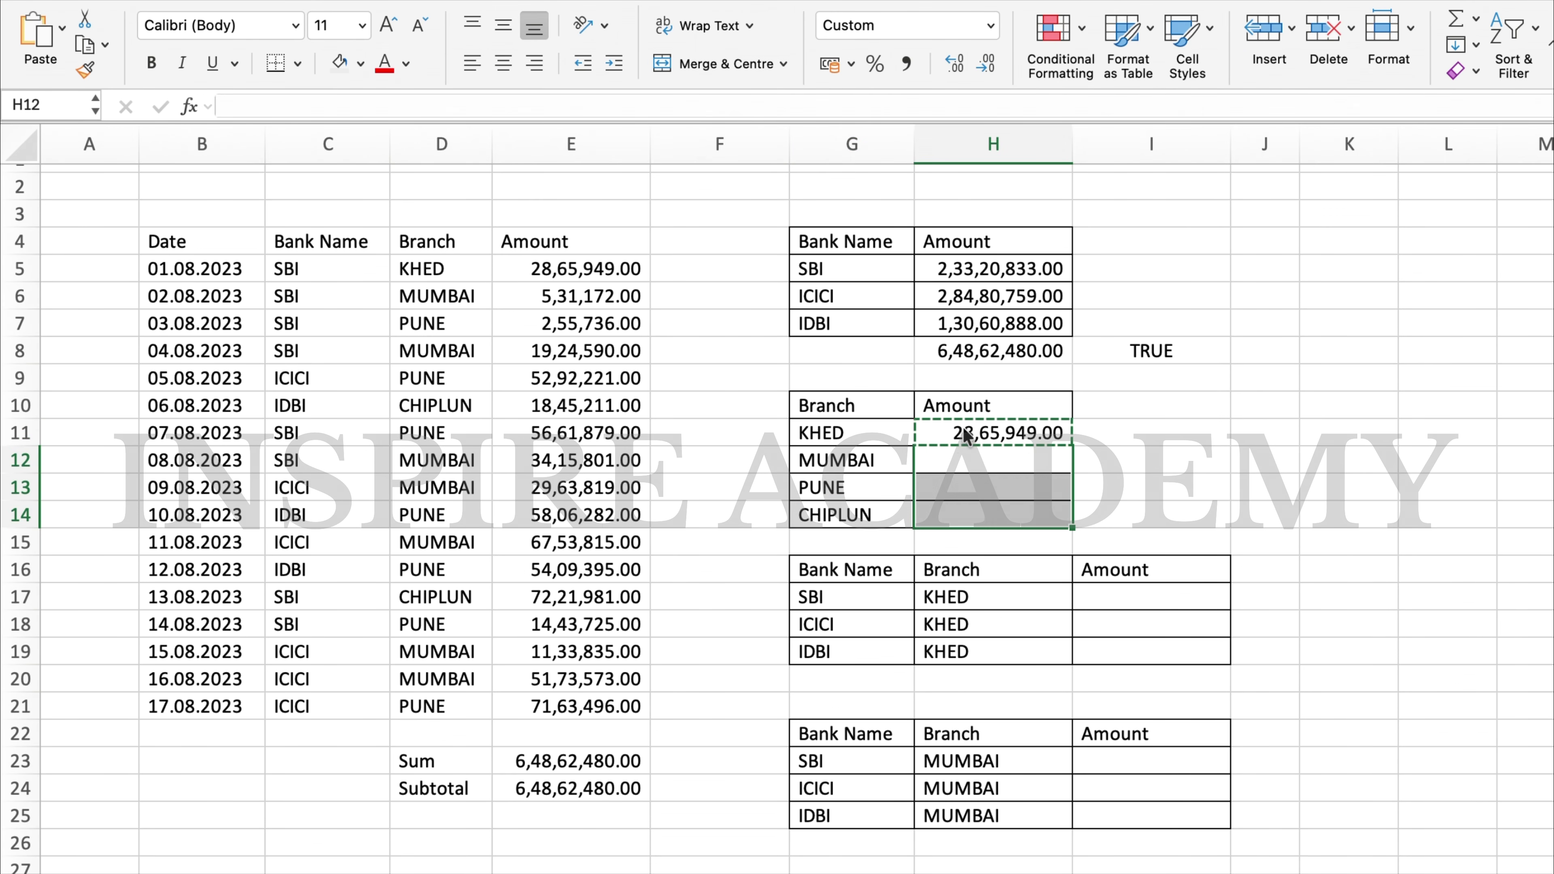
key(Return)
key(Down)
key(Down)
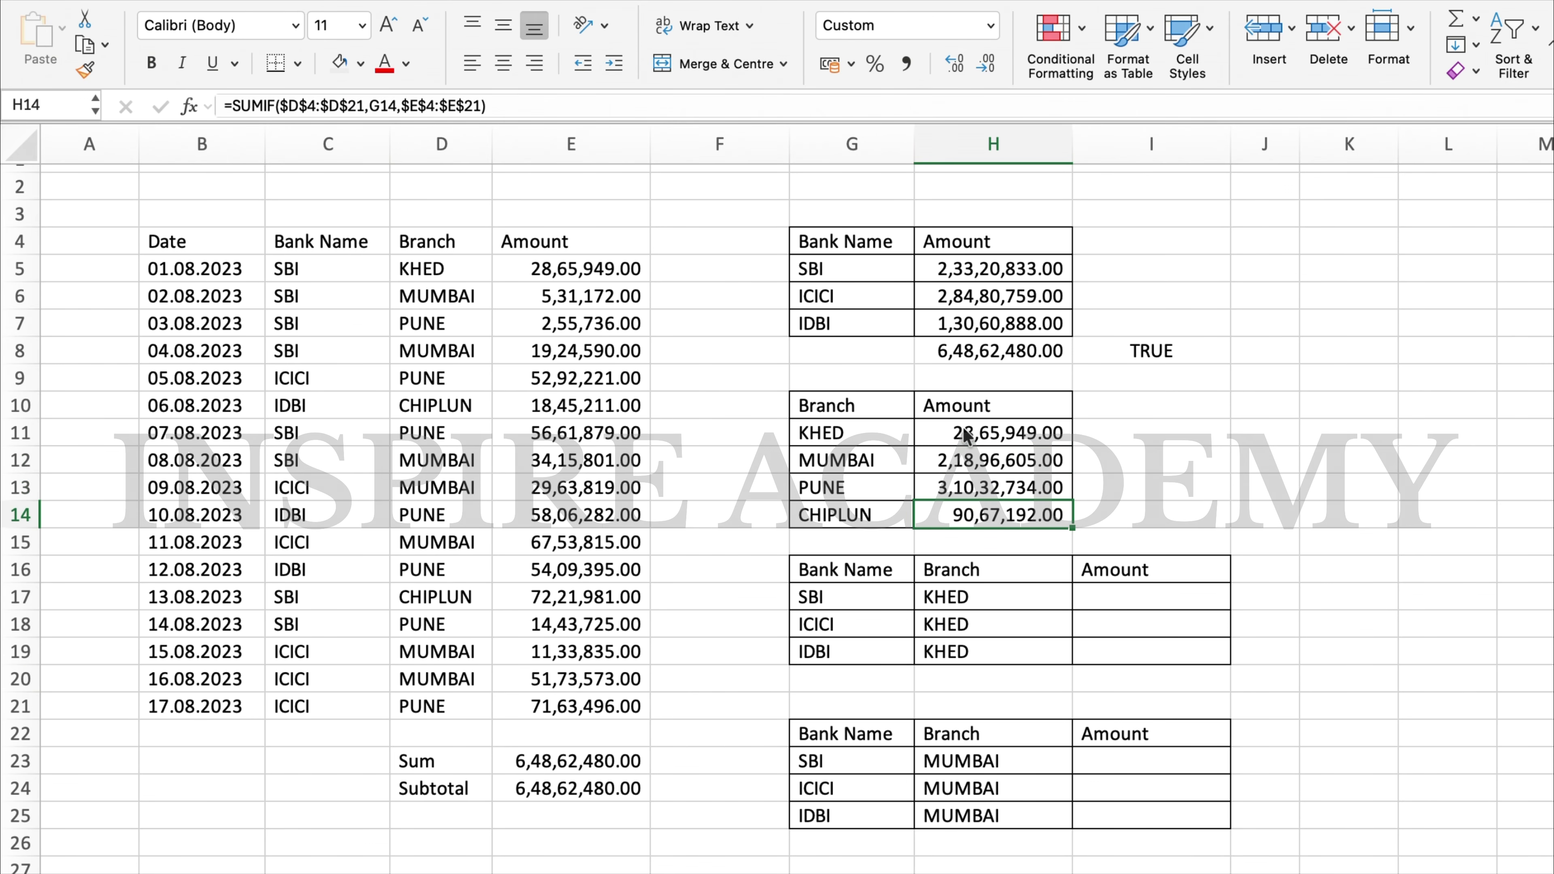
key(F2)
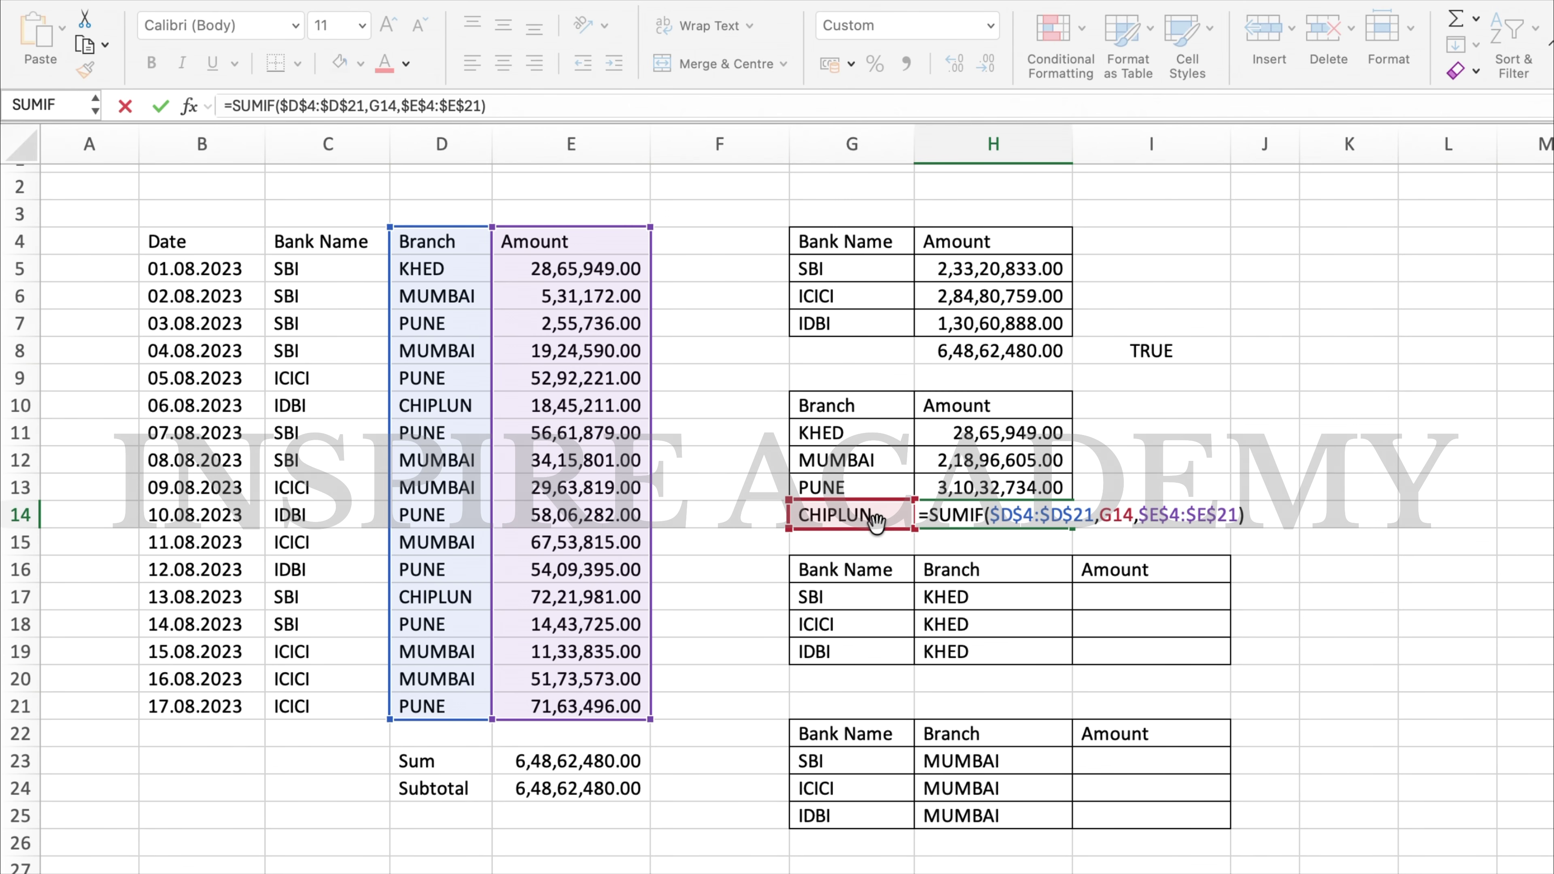
key(Return)
Total the four branch amounts in H15 with a SUM formula over H11:H14.
click(949, 539)
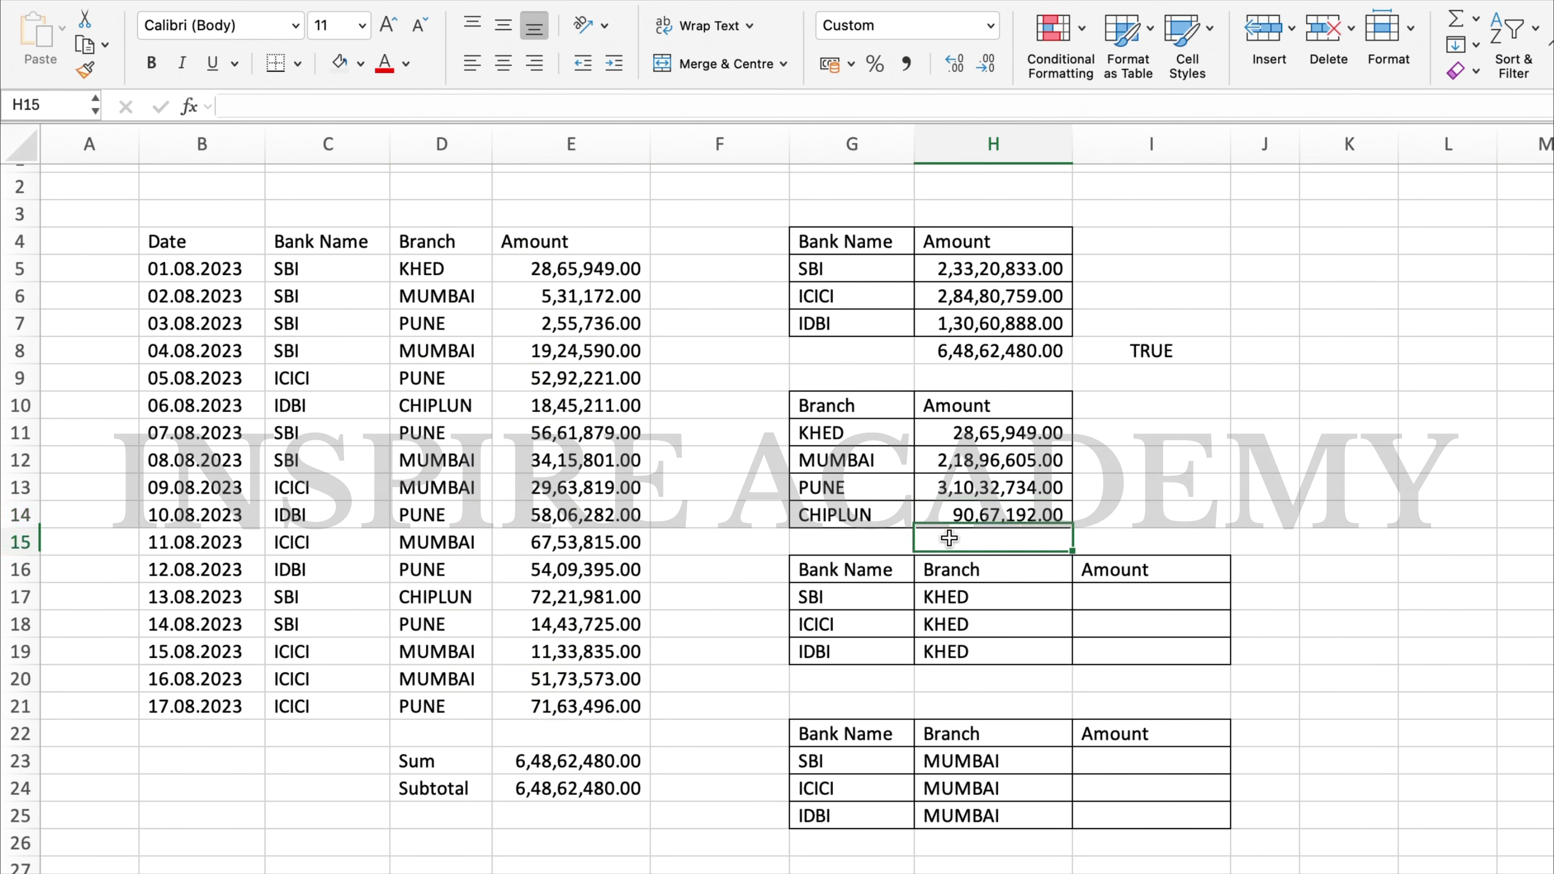
text(=SUM()
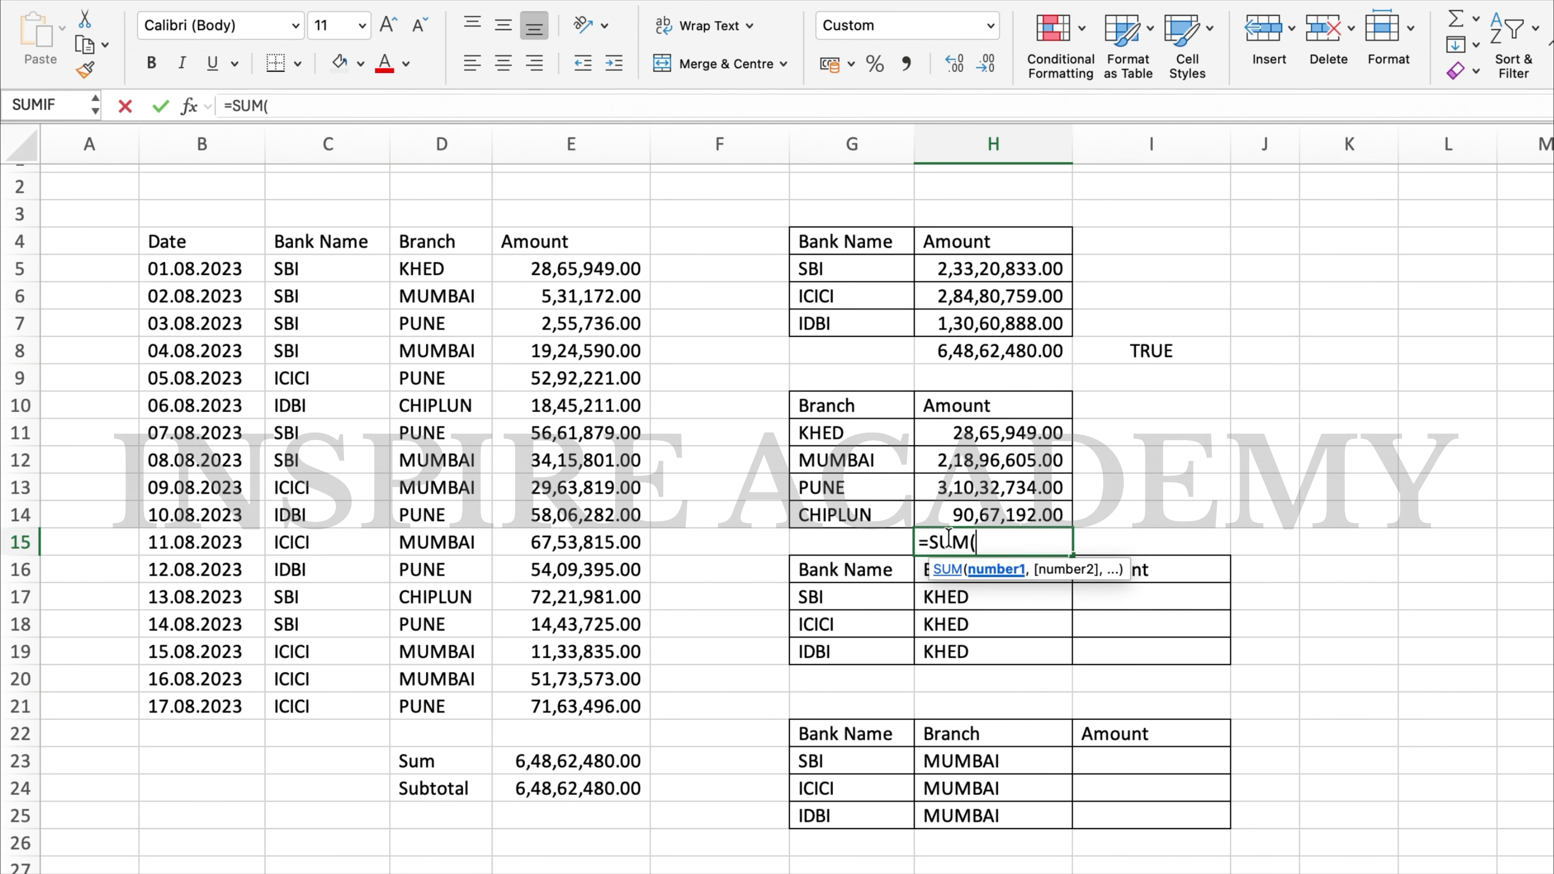
key(Up)
key(Up)
key(Up)
key(Up)
key(shift+Down)
key(shift+Down)
key(shift+Down)
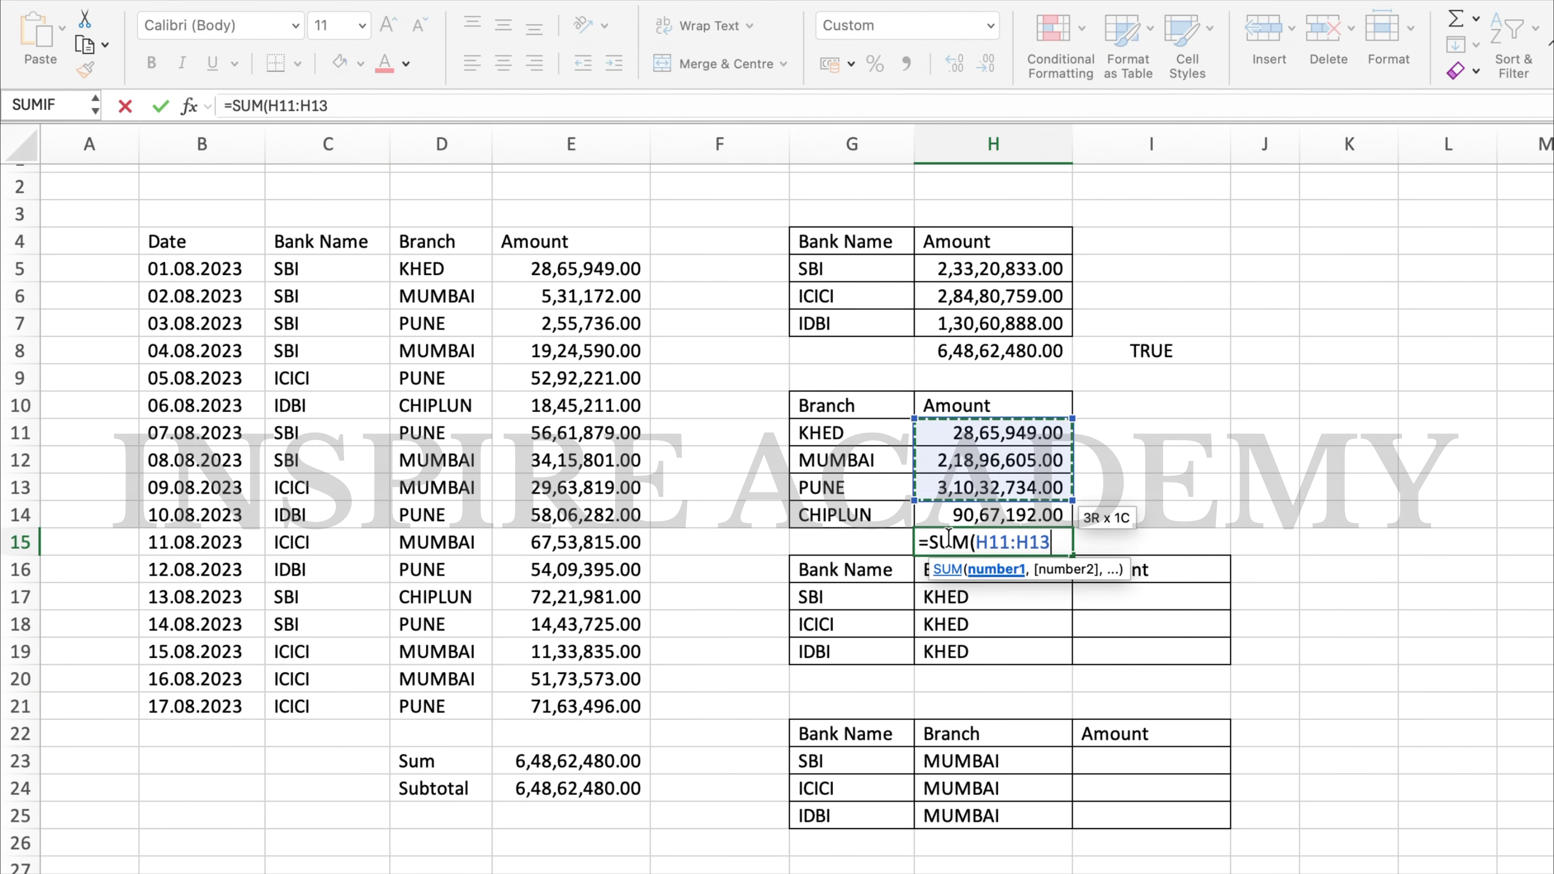
key(Return)
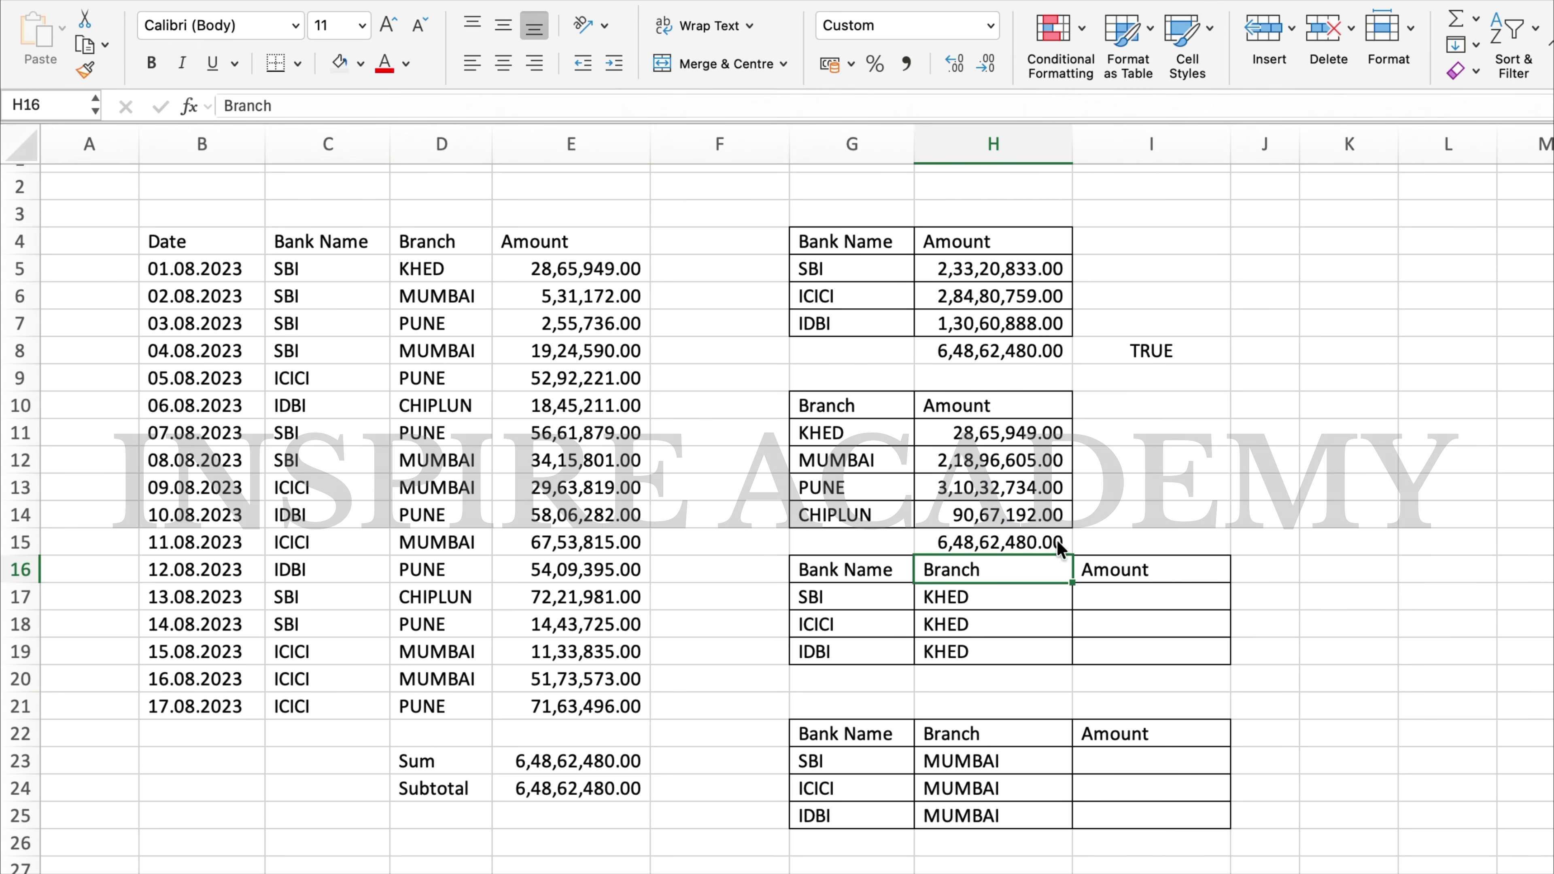
Enter a comparison formula in I15 testing whether the branch total H15 equals the Sum value in E23.
click(1107, 537)
text(=)
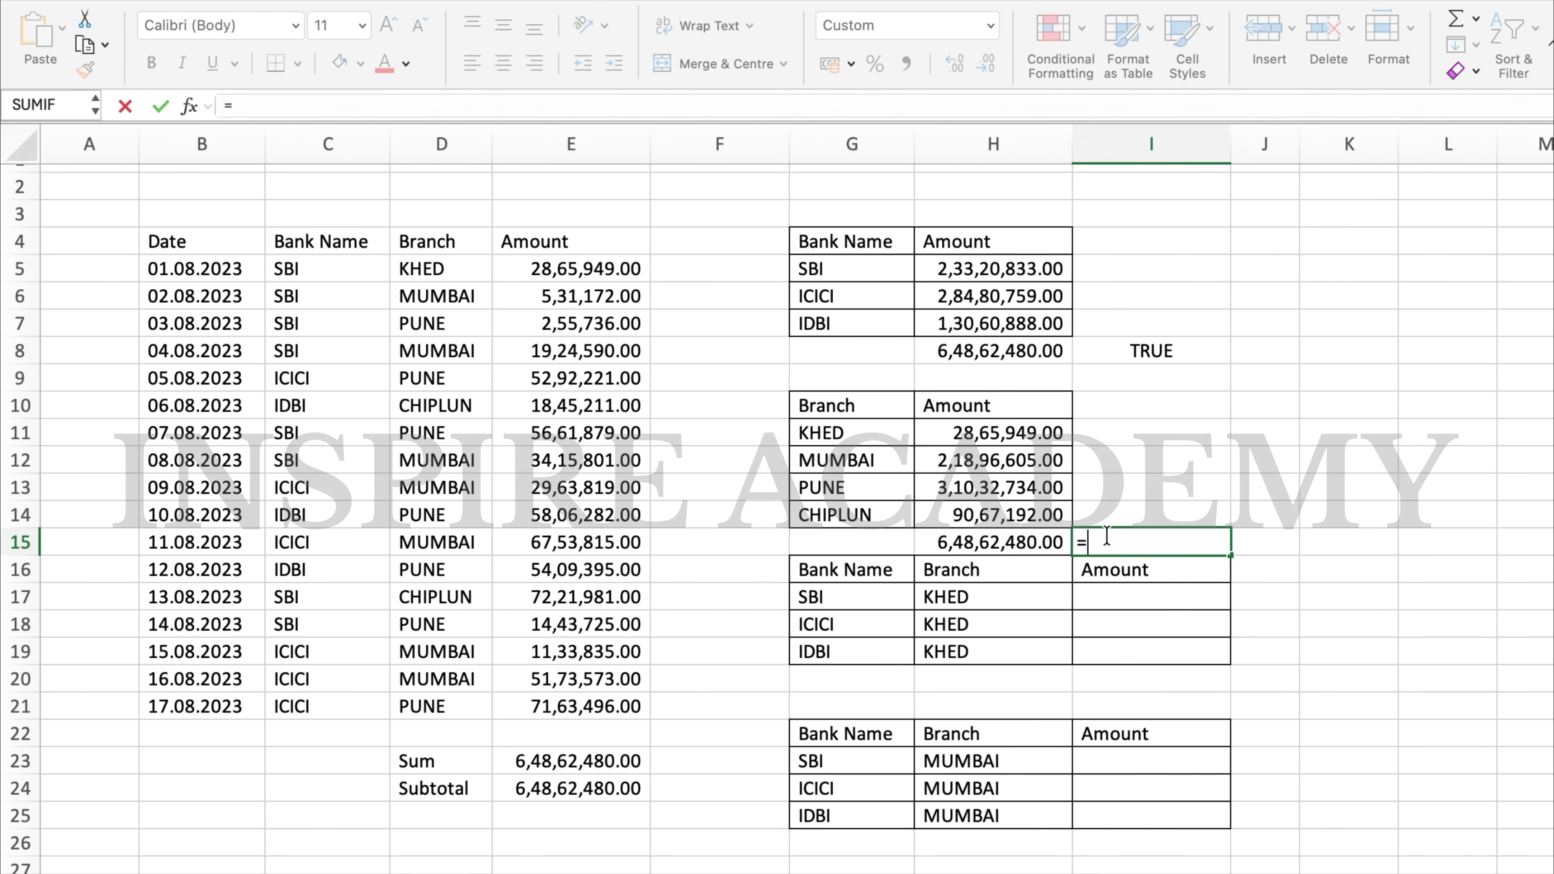
key(Left)
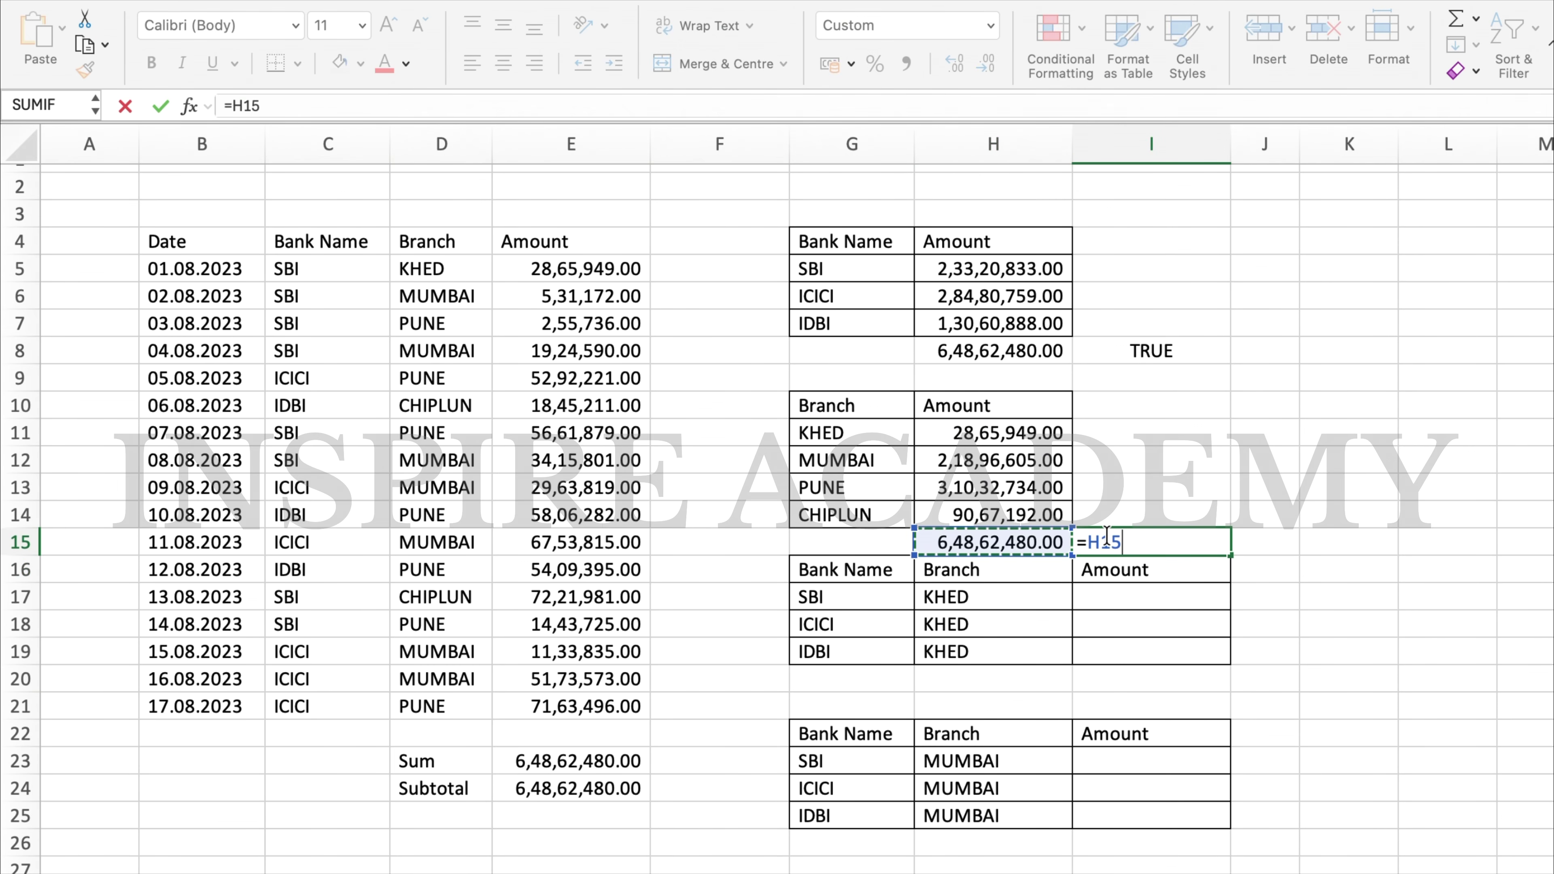
text(=)
key(Left)
key(Left)
key(Left)
key(Left)
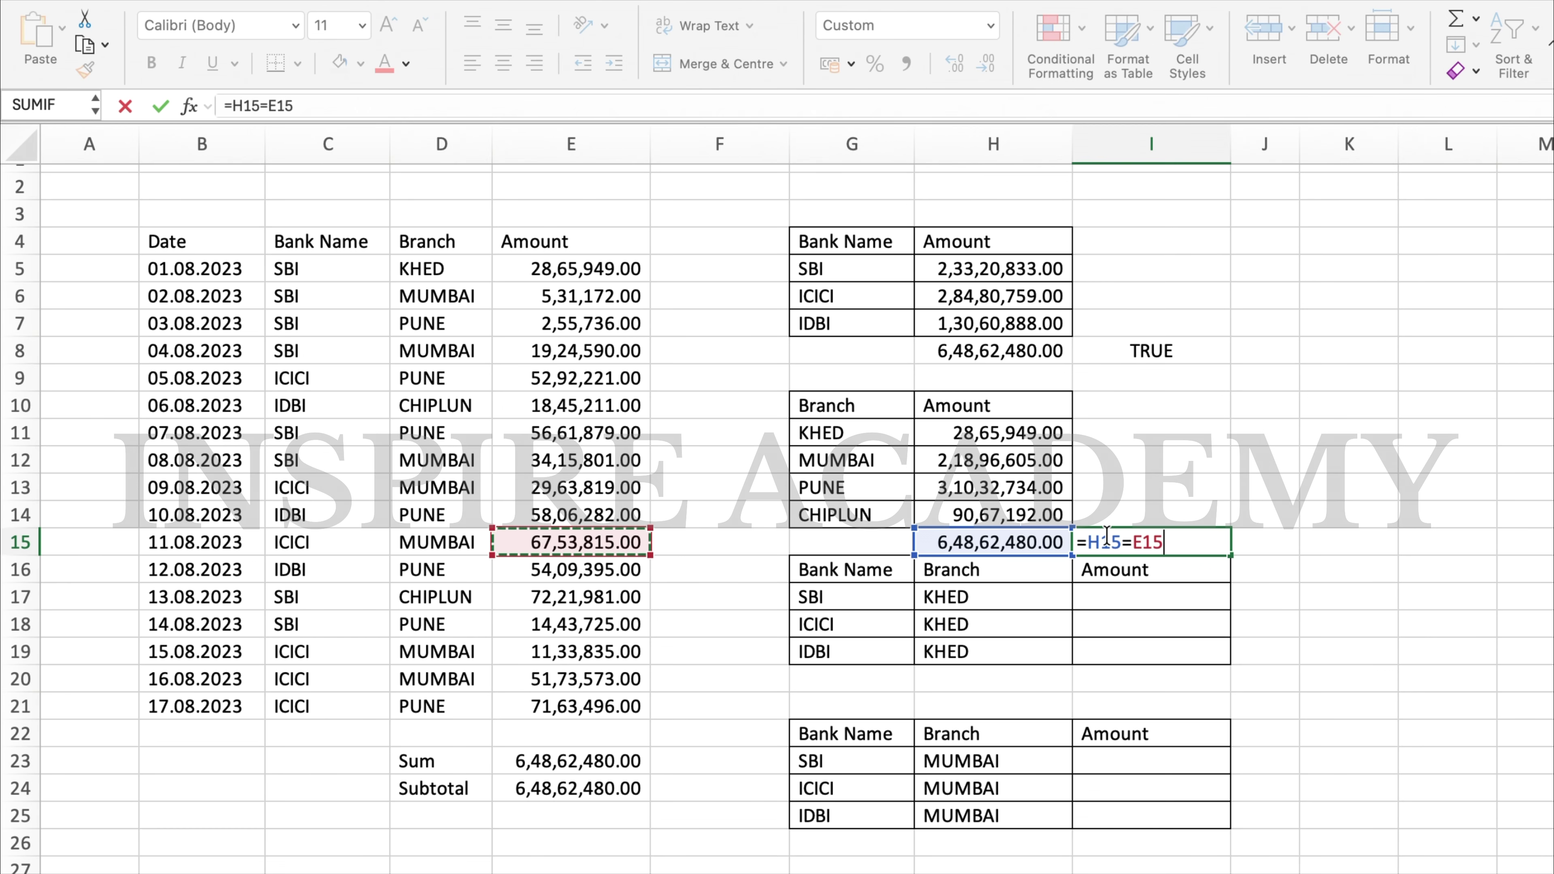
key(Down)
key(Down)
key(Down)
key(Down)
key(Down)
key(Down)
key(Down)
key(Down)
key(Return)
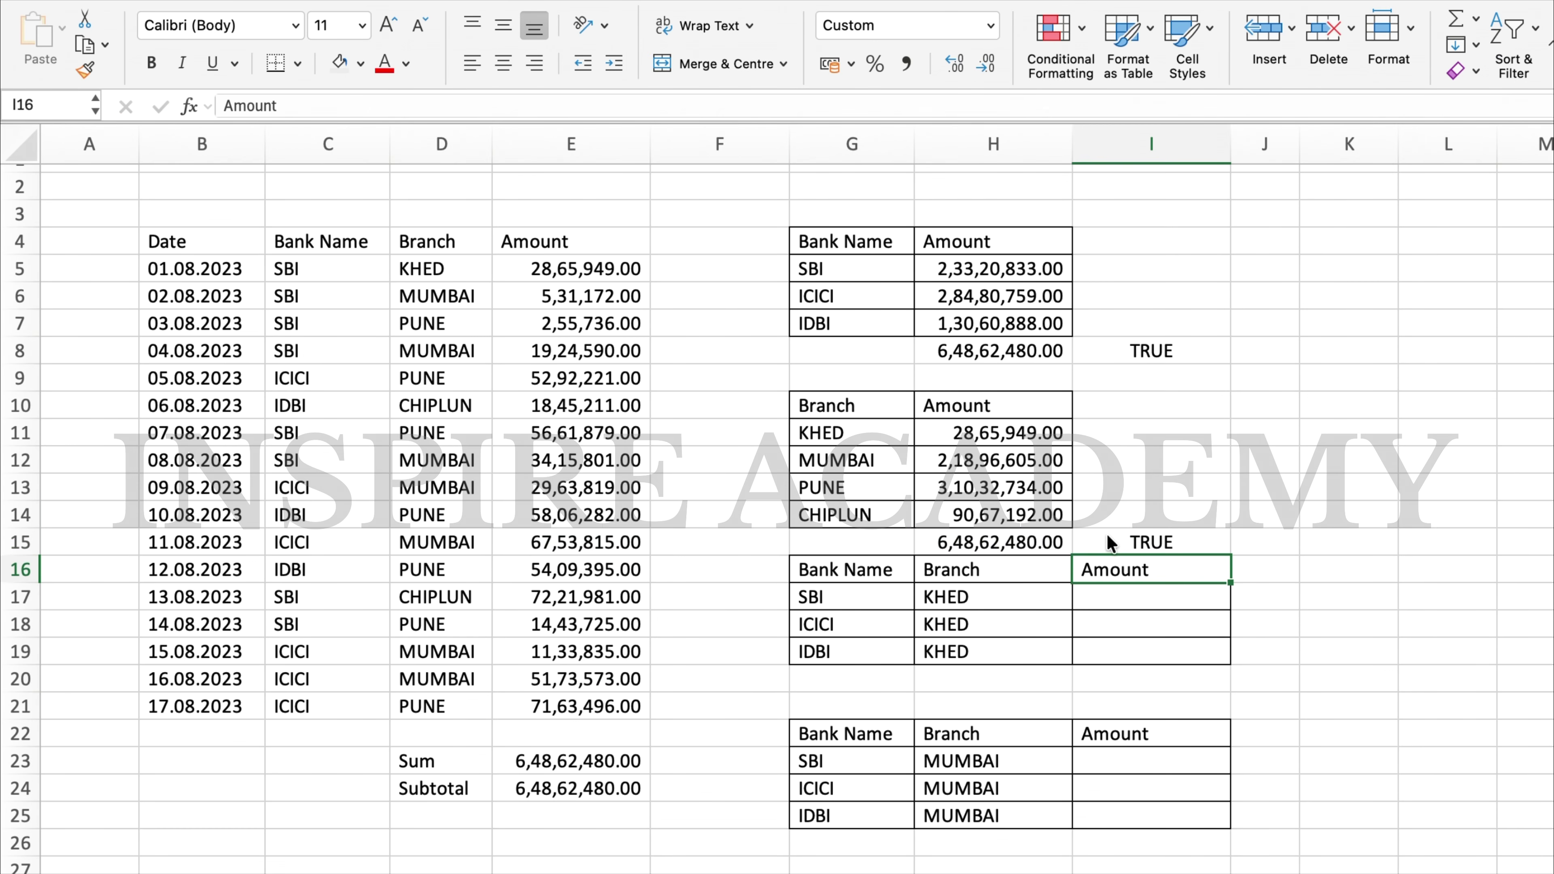
Examine the bank name and branch criteria of the KHED summary table and the empty tables below it.
click(810, 606)
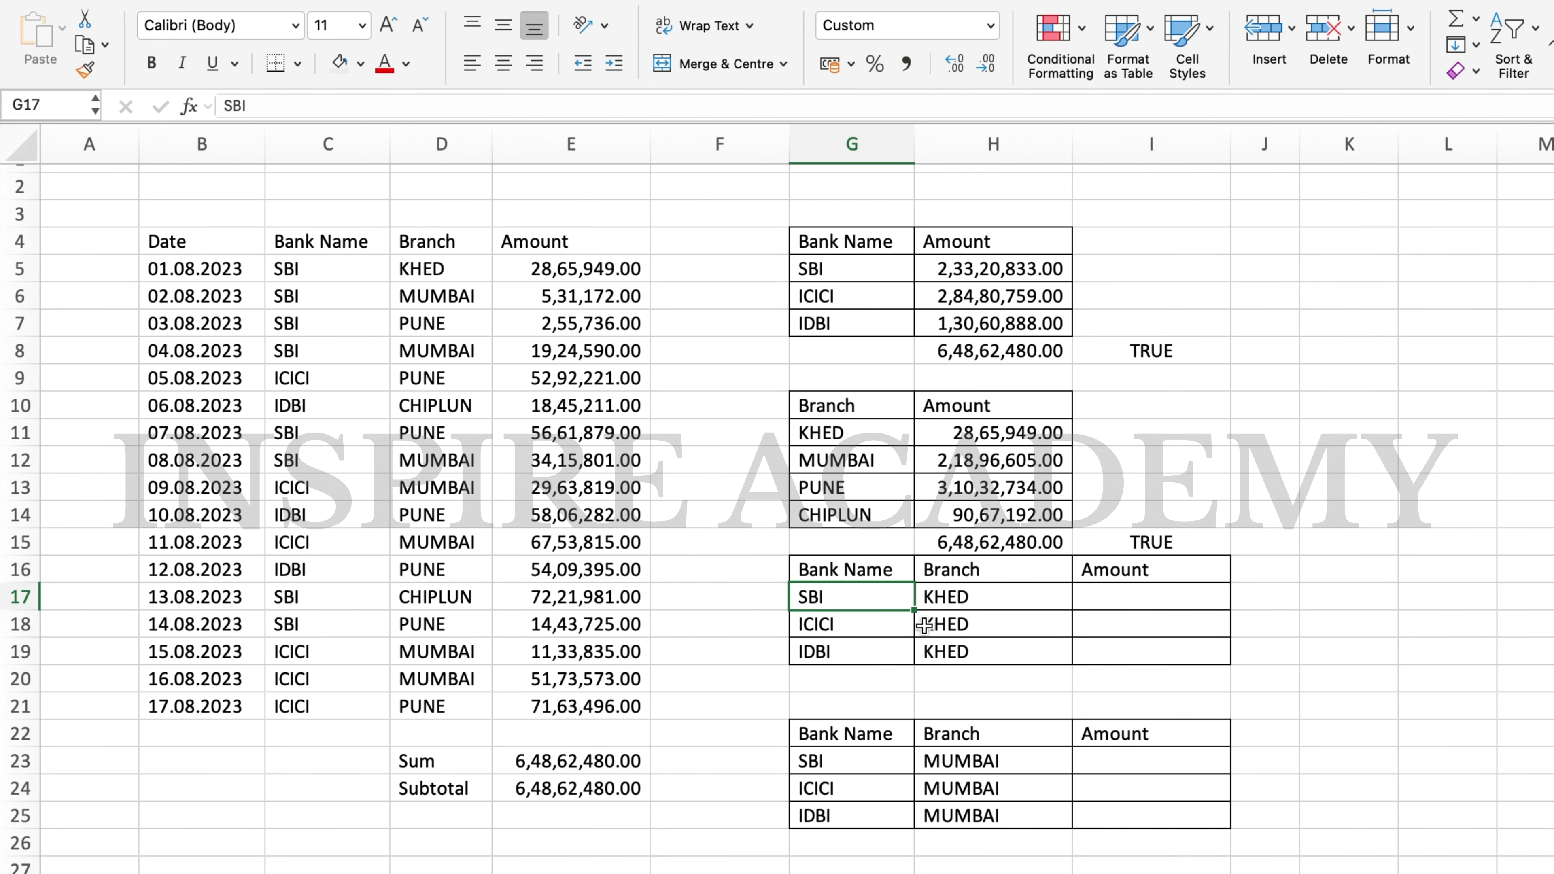
click(945, 607)
scroll(1103, 606, down, 4)
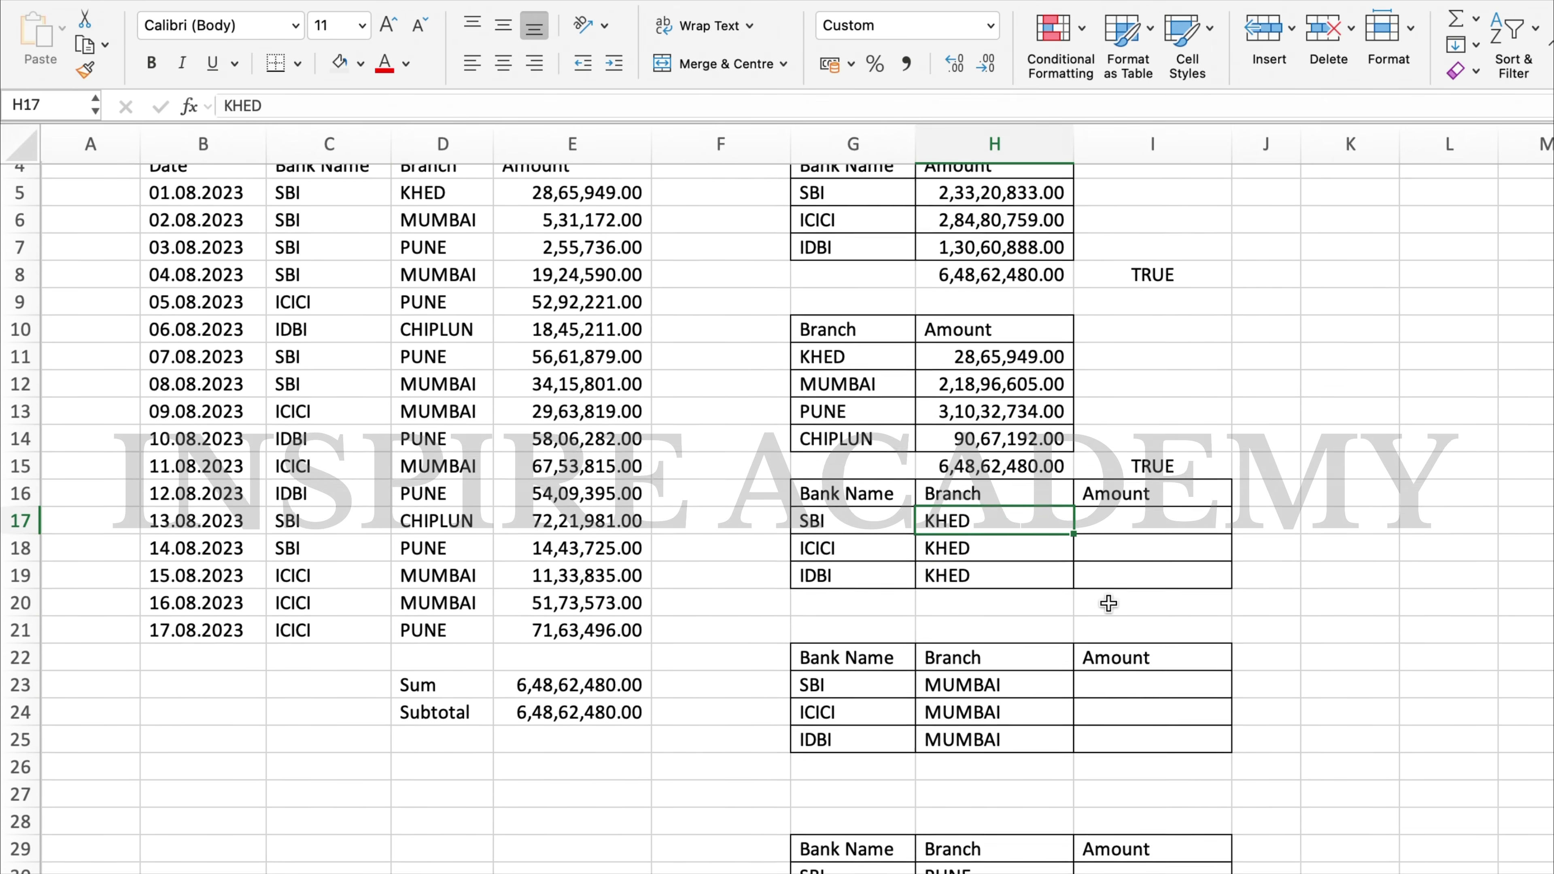
click(1080, 537)
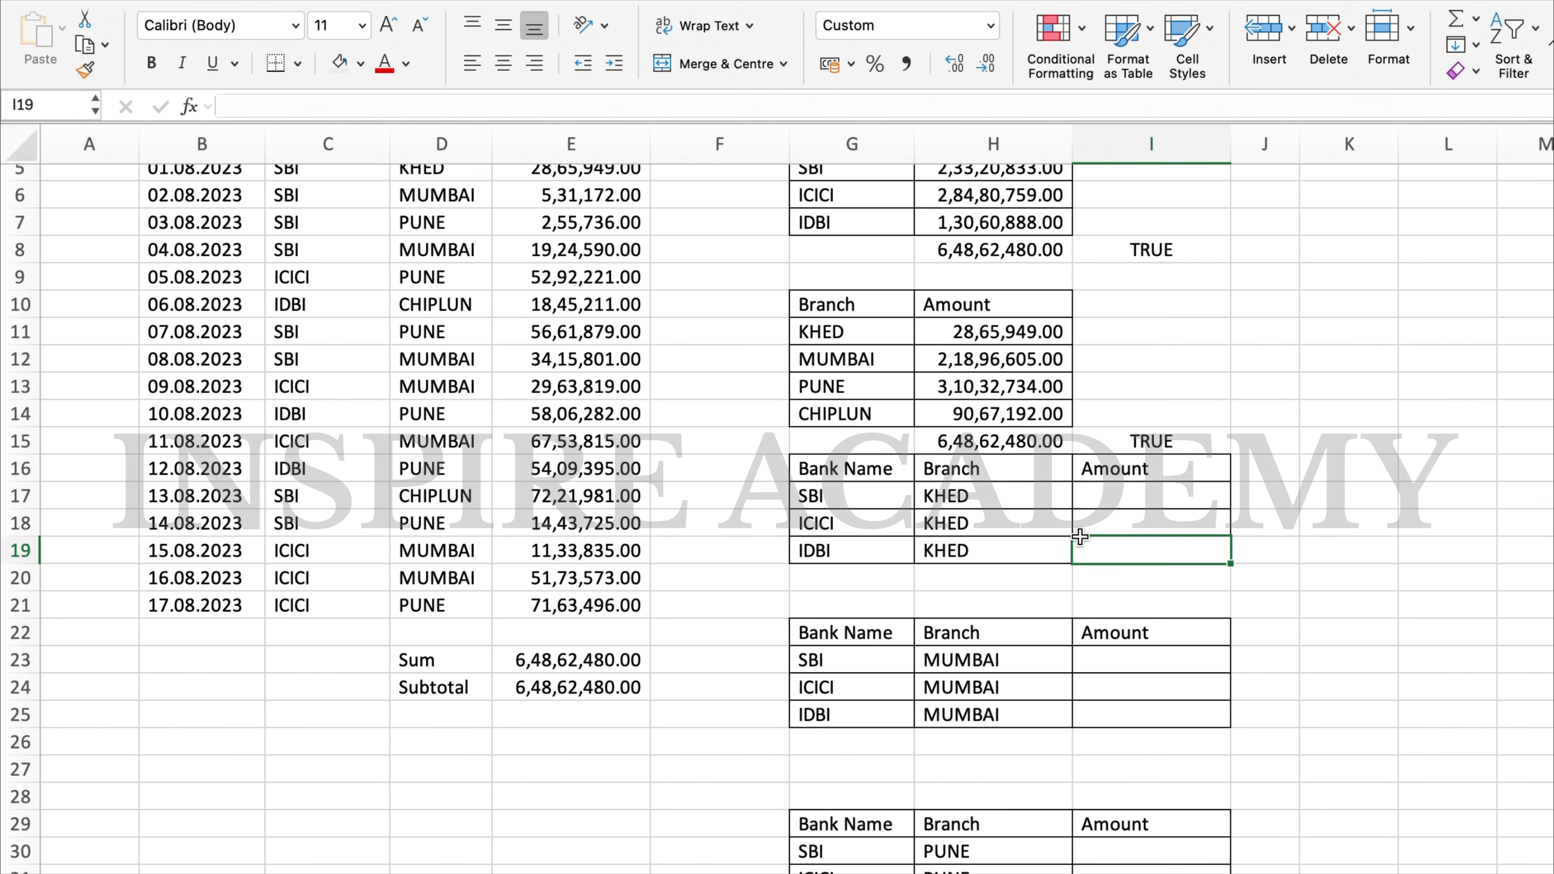
click(903, 518)
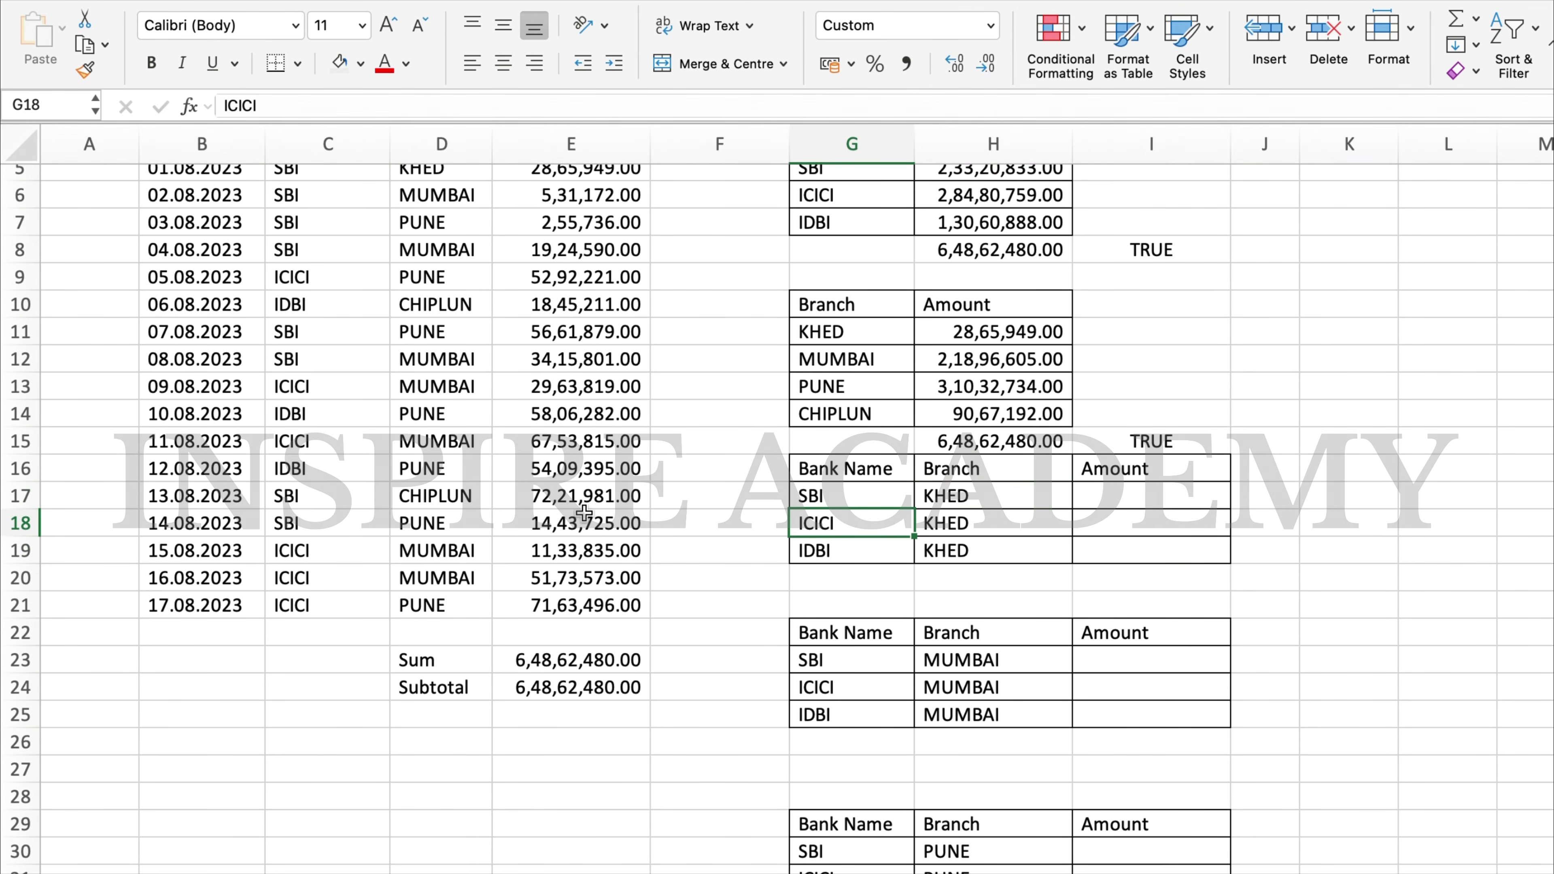
scroll(461, 377, up, 4)
scroll(462, 377, up, 1)
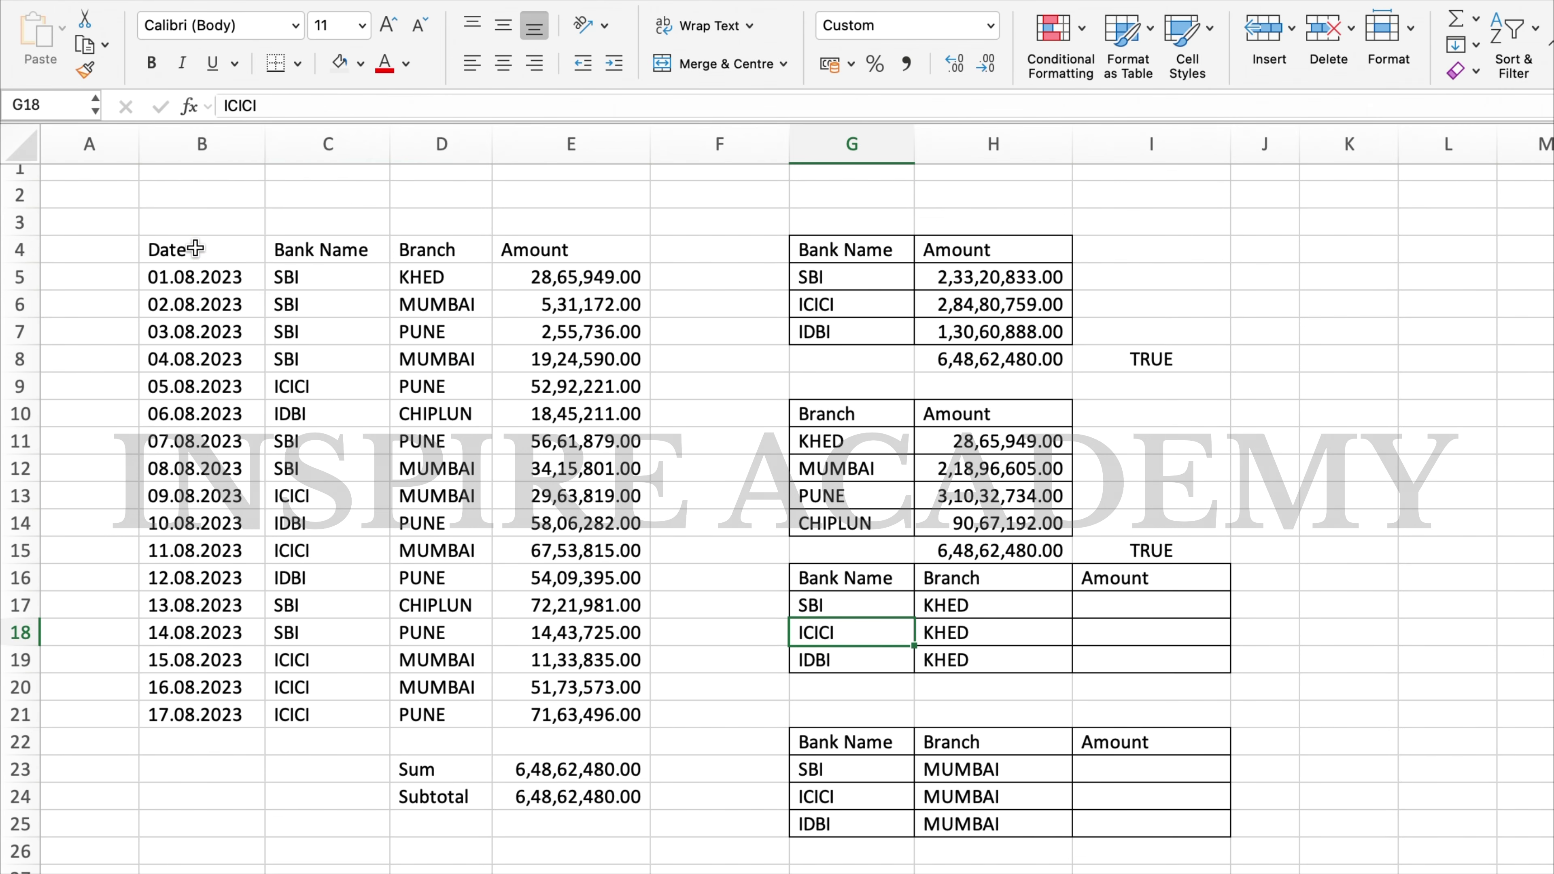
Add filters to the headers of the transaction table B4:E21.
click(196, 248)
key(ctrl+shift+Right)
key(ctrl+shift+Down)
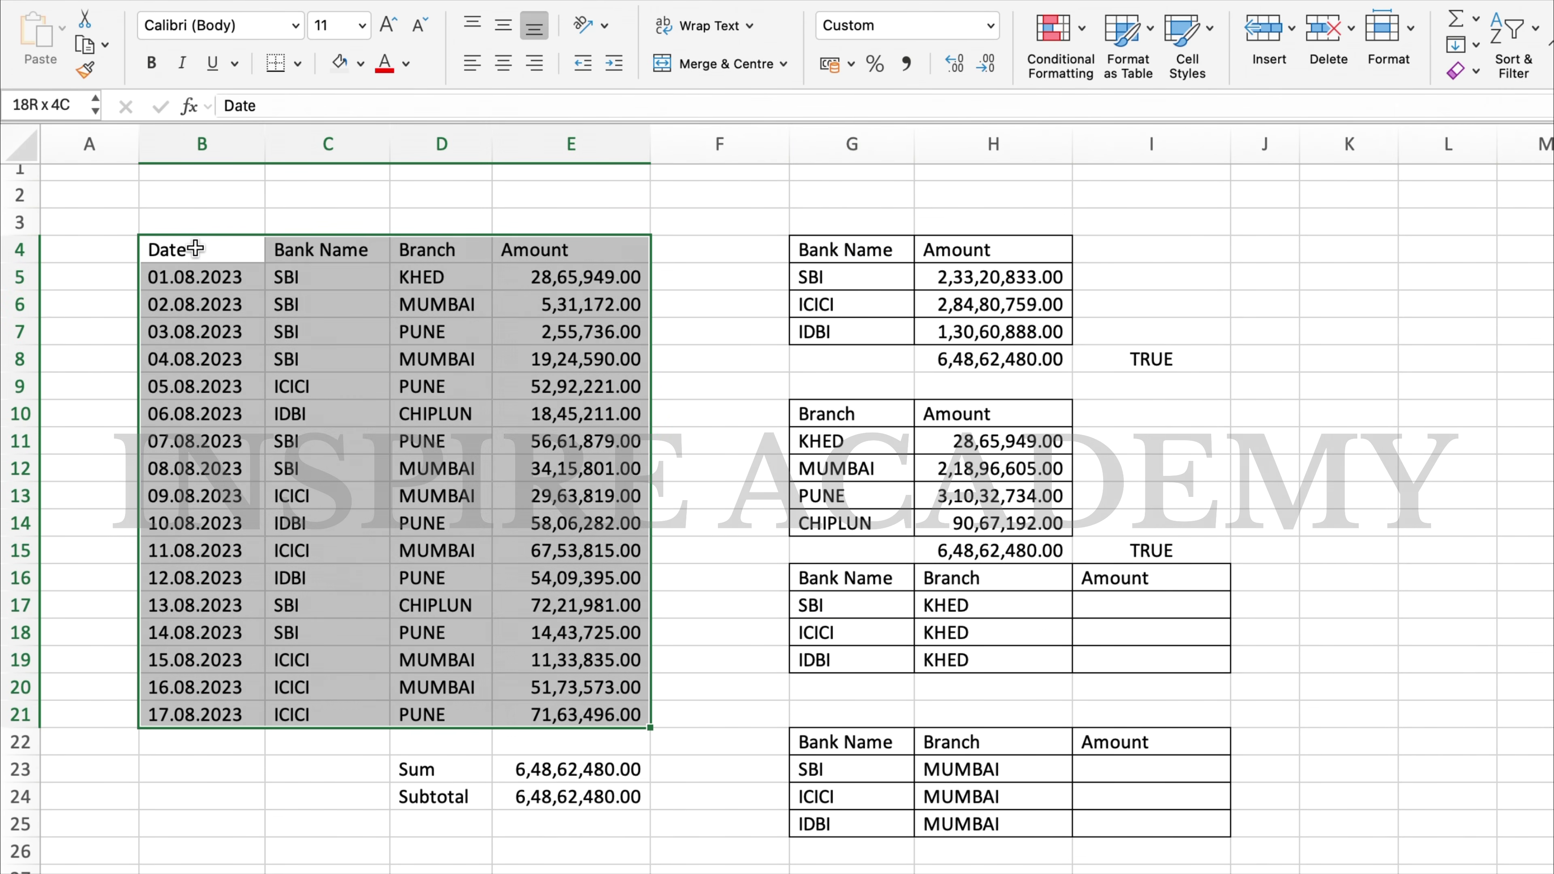
click(1516, 37)
click(1535, 167)
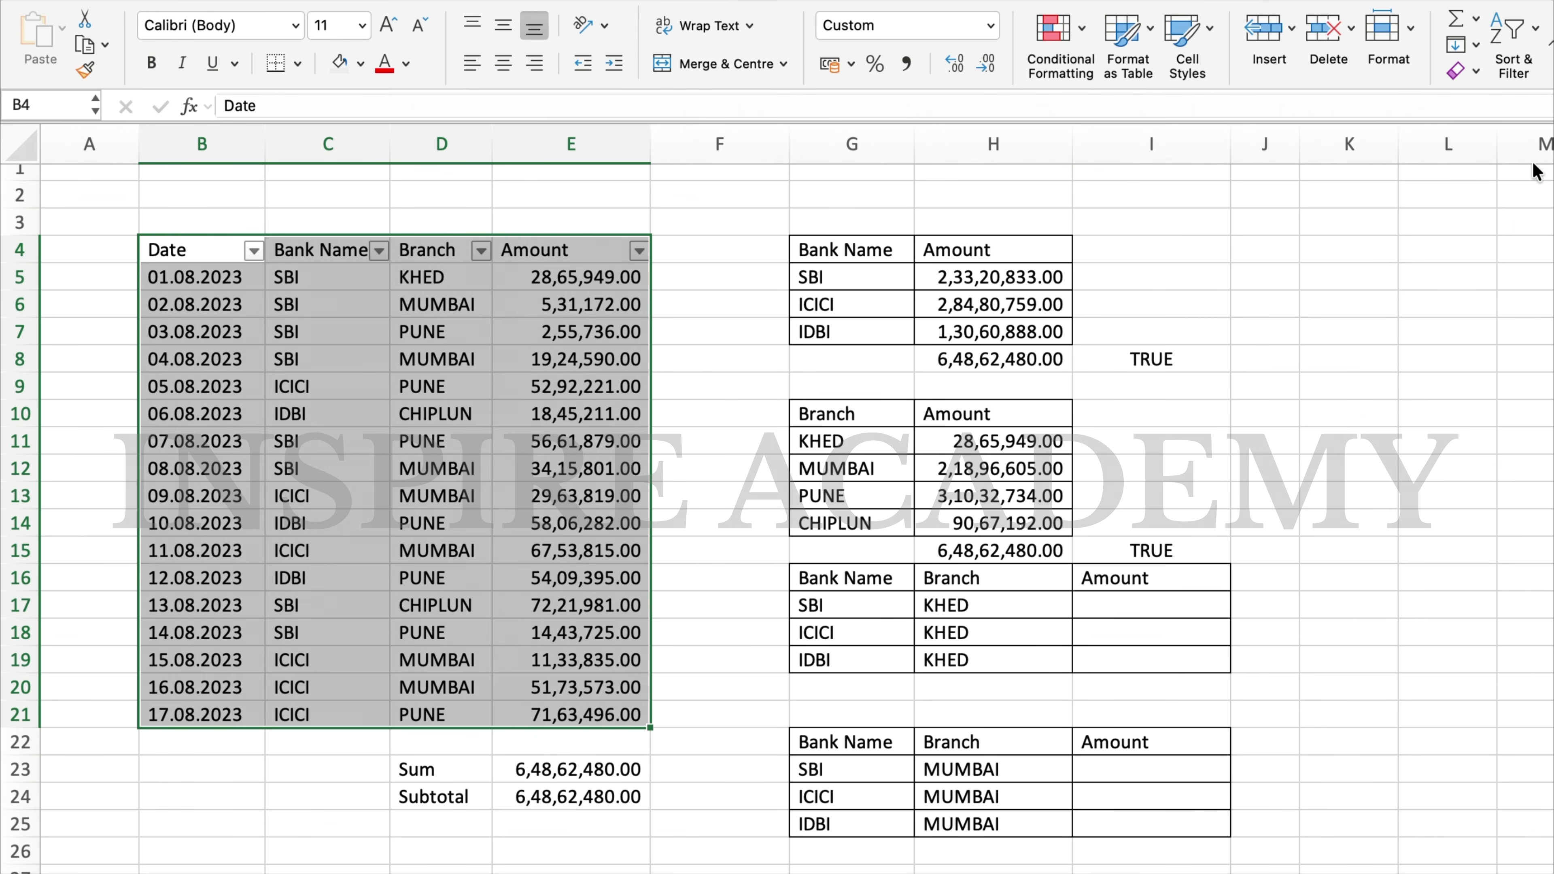
Filter the transaction table's Bank Name column to show only SBI.
click(379, 250)
click(454, 552)
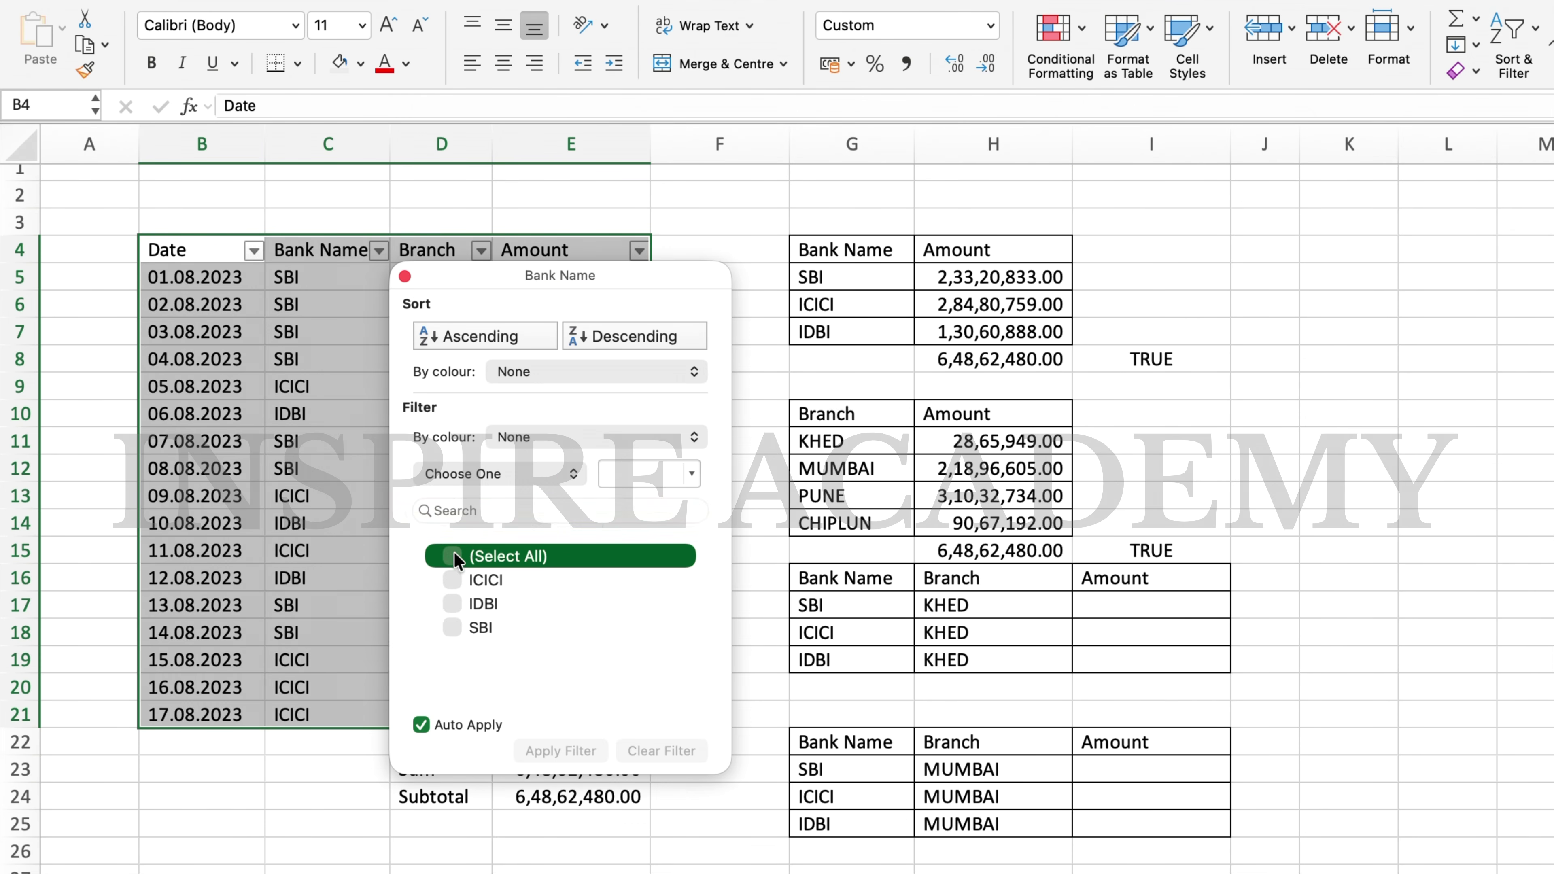
click(459, 627)
click(280, 585)
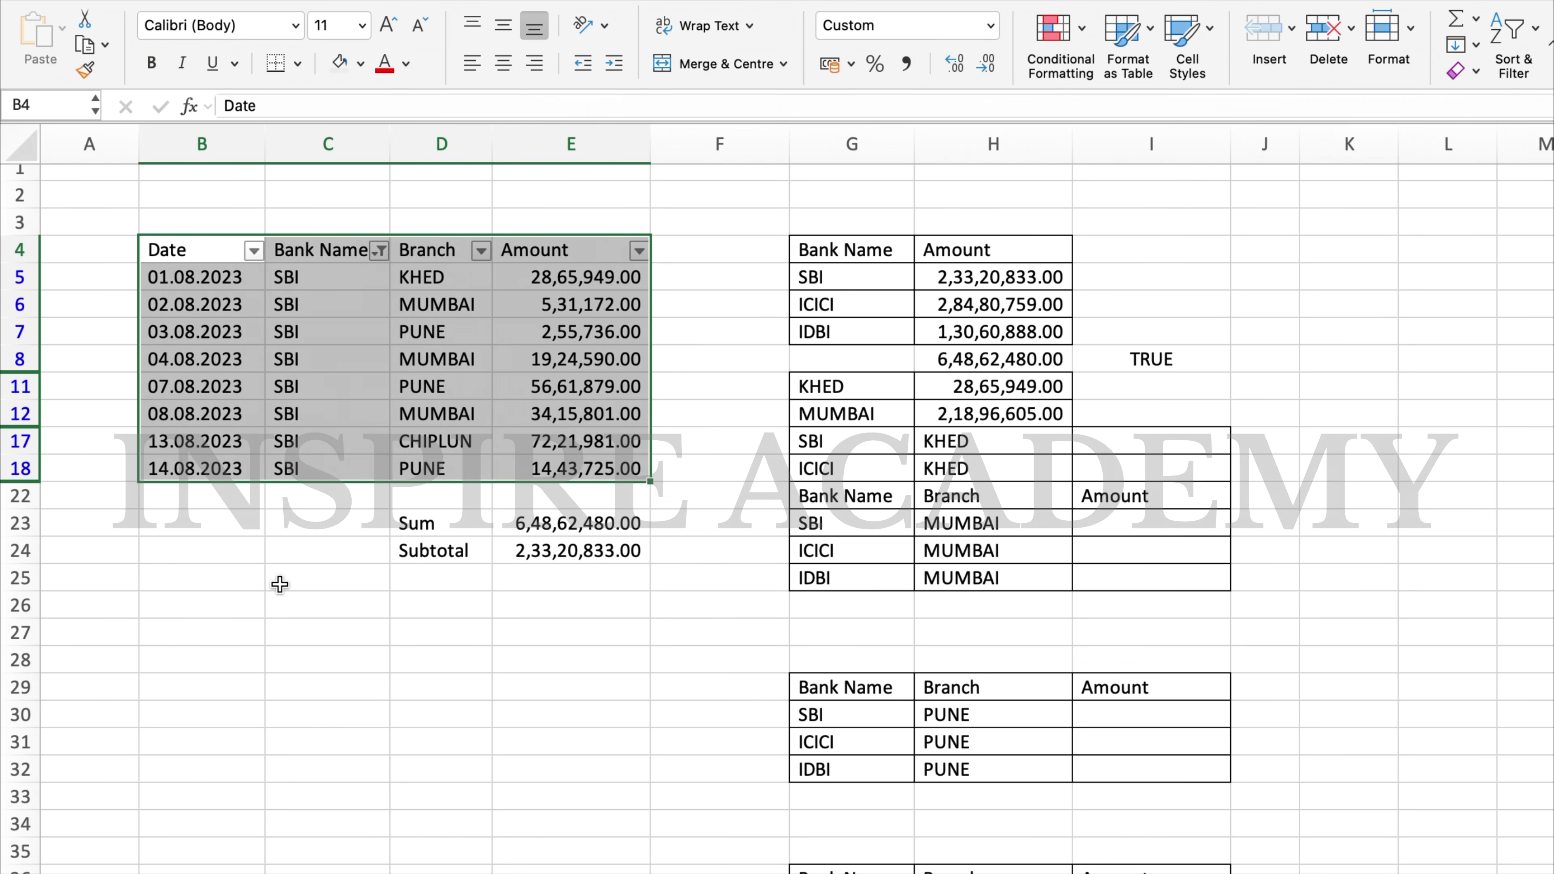
Filter the transaction table's Branch column to show only KHED.
click(482, 251)
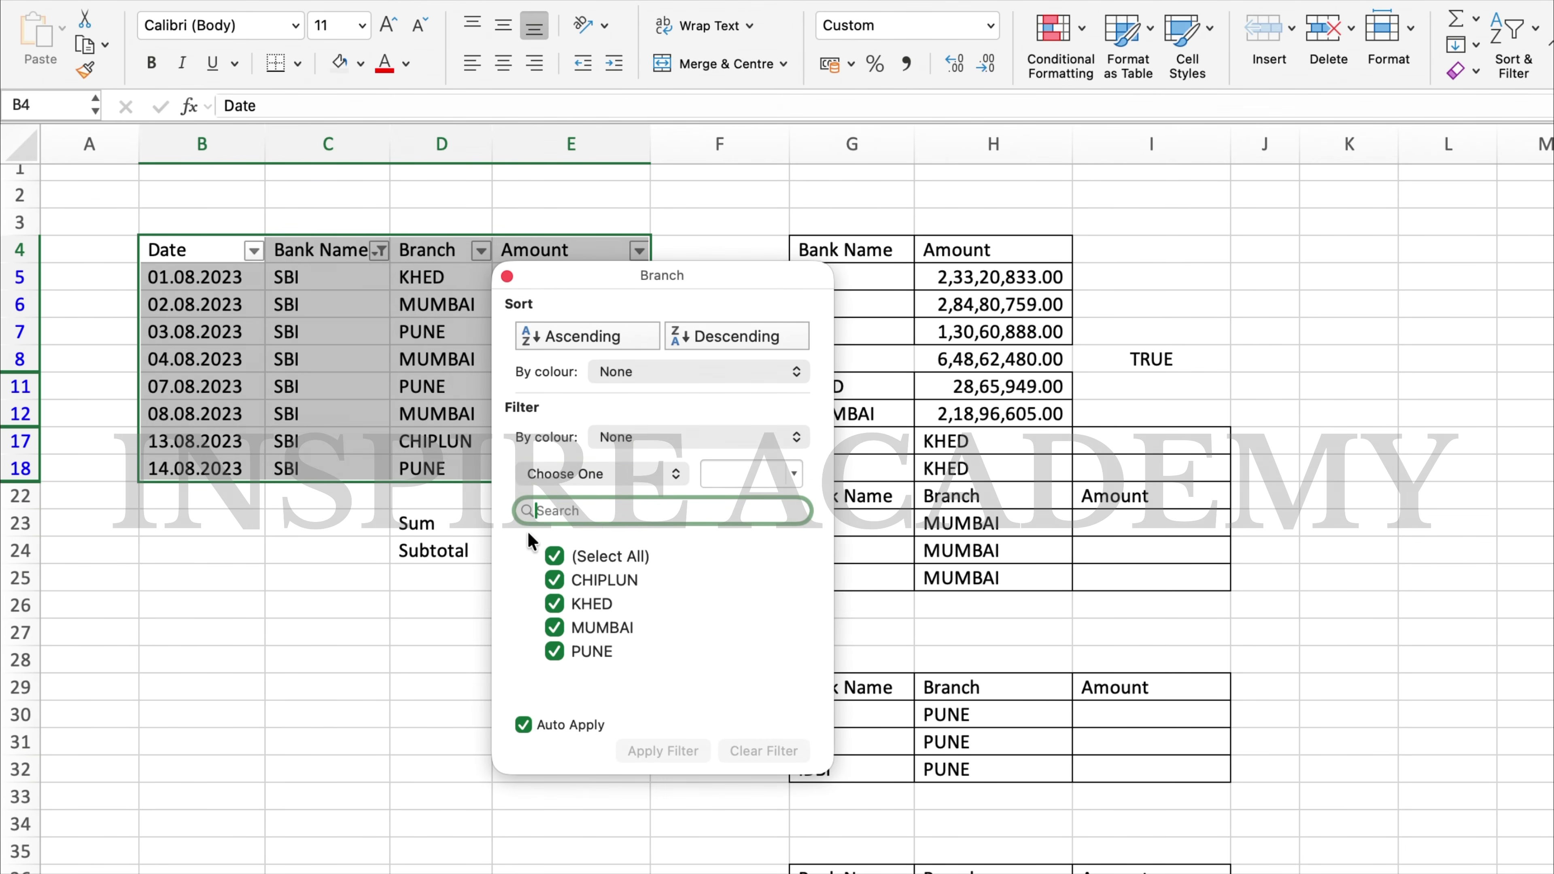
click(555, 555)
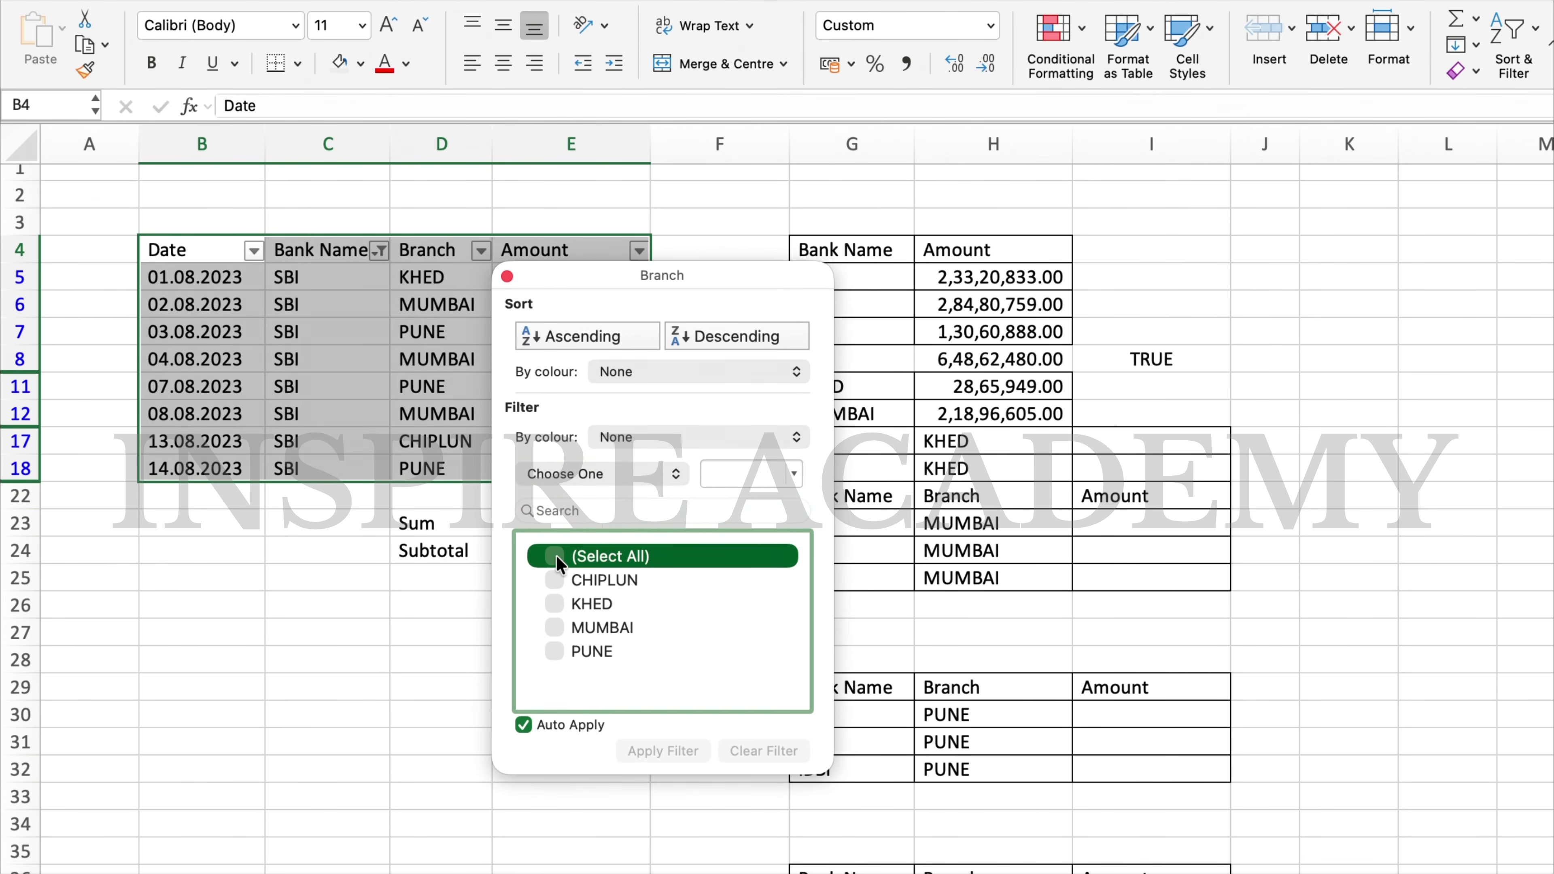
click(554, 604)
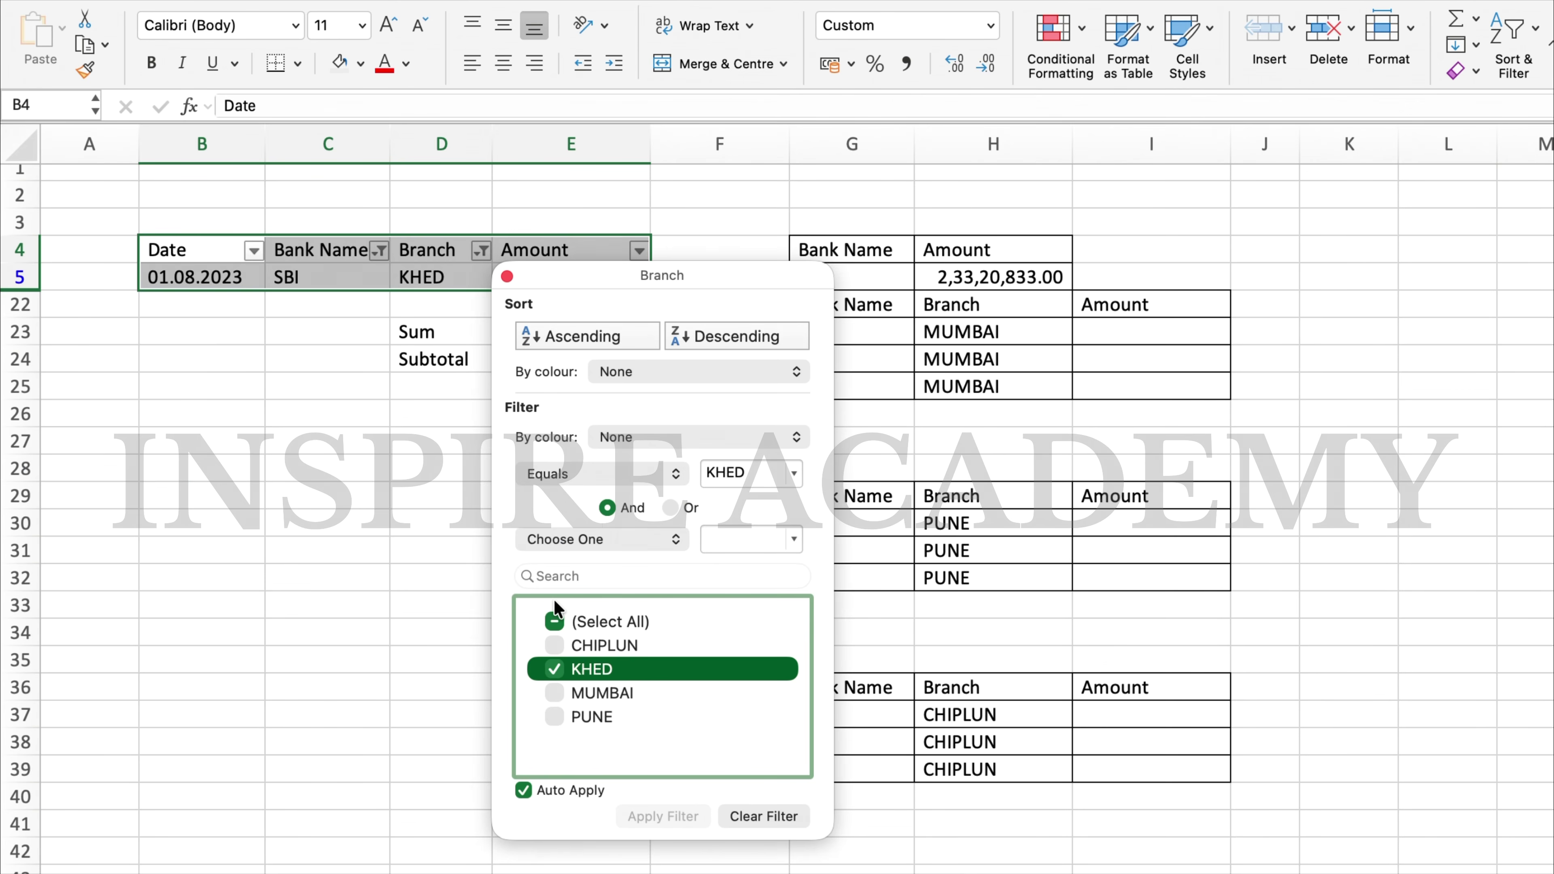
click(342, 513)
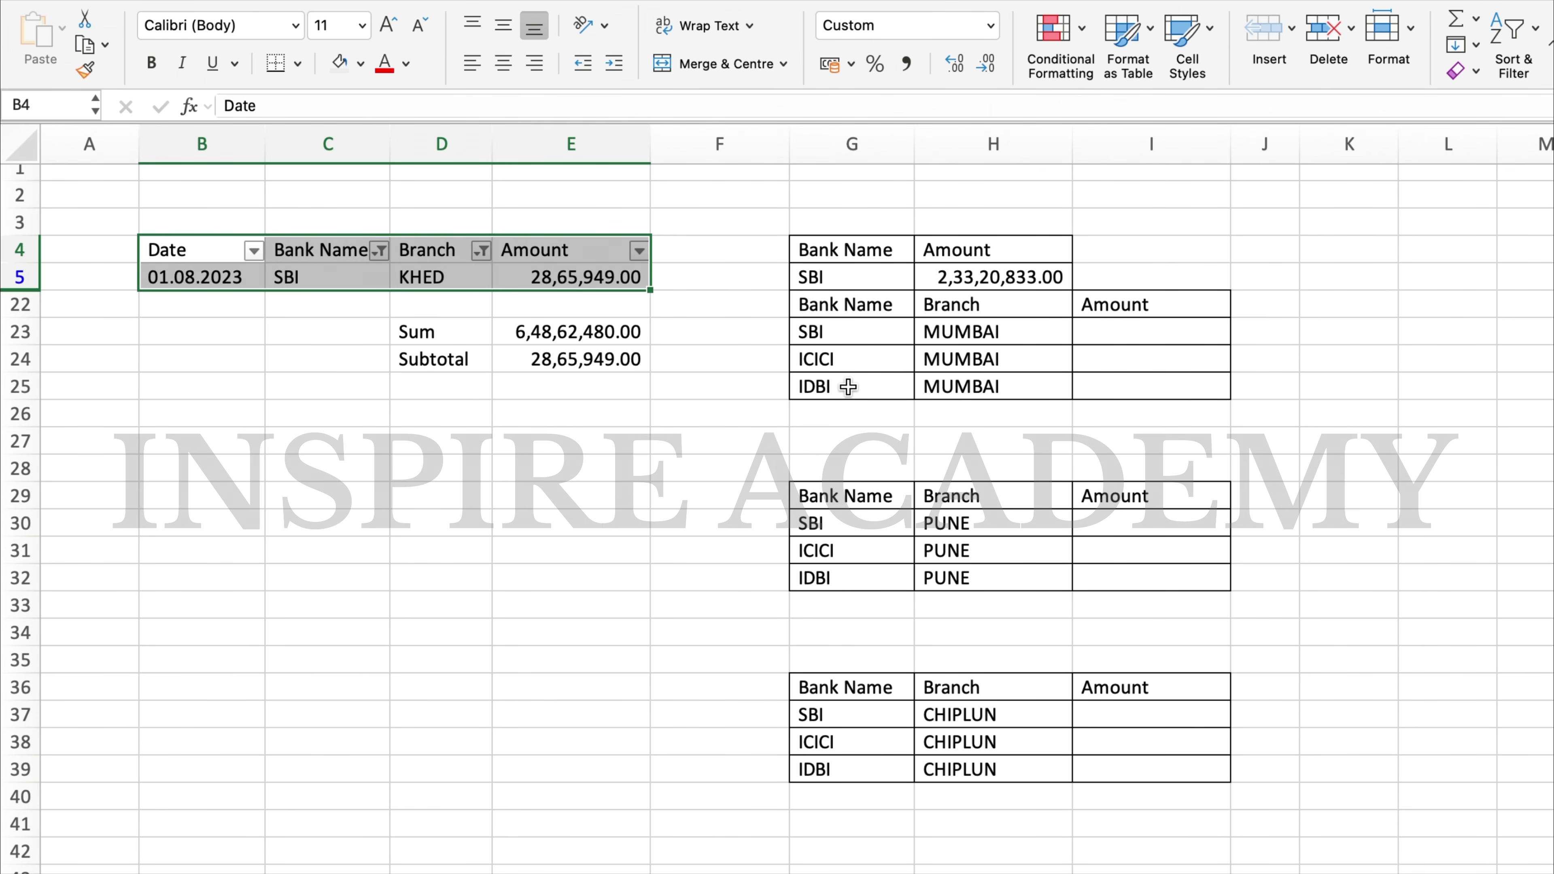
key(ctrl+Right)
key(ctrl+Right)
key(ctrl+Right)
key(ctrl+Right)
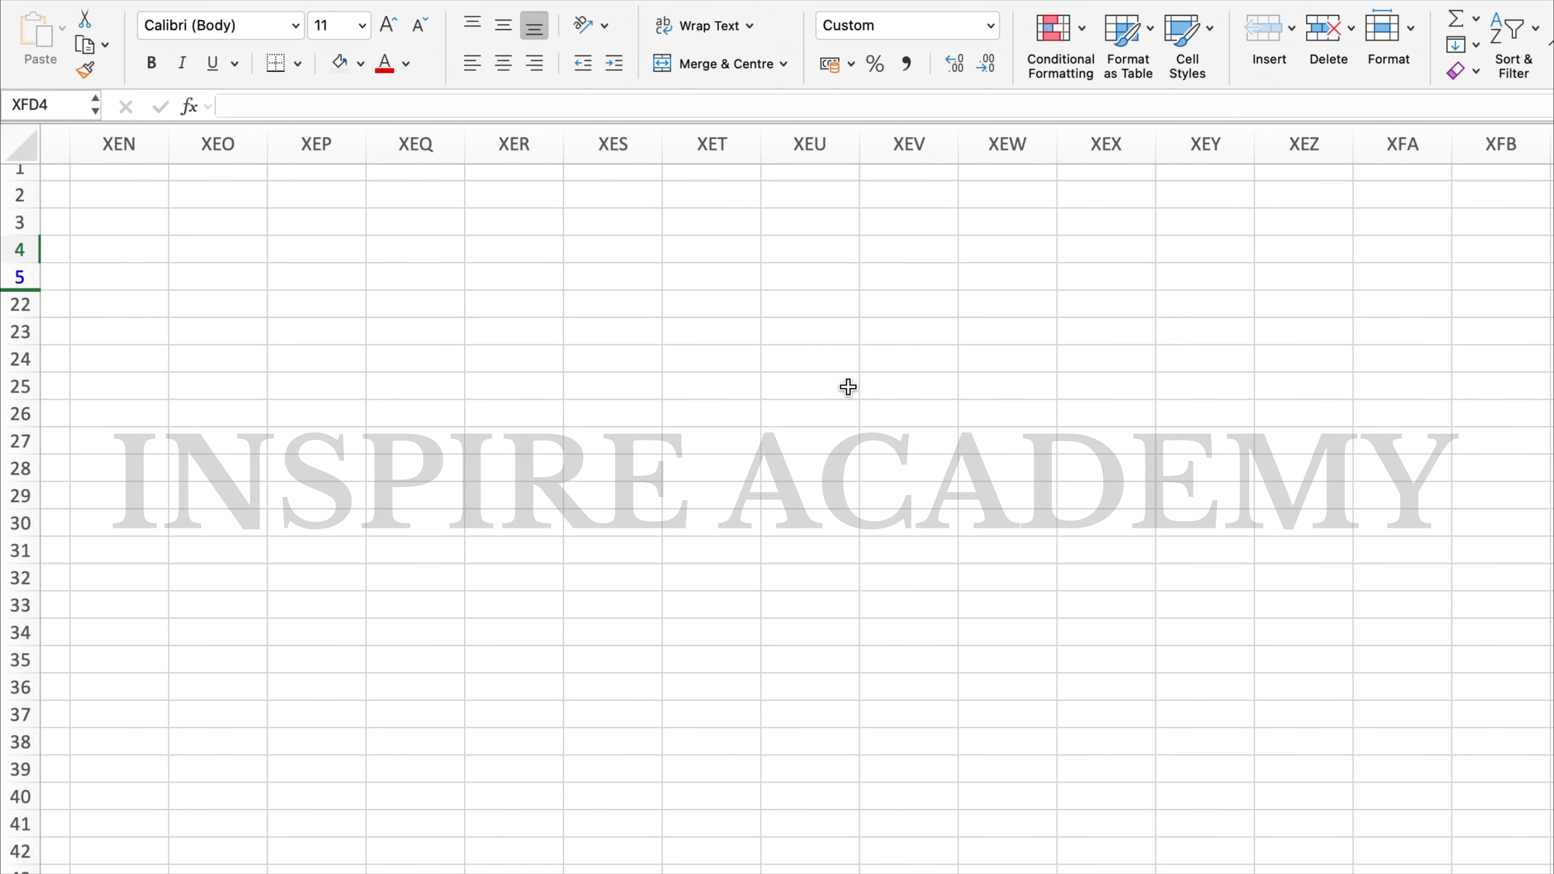
key(ctrl+Left)
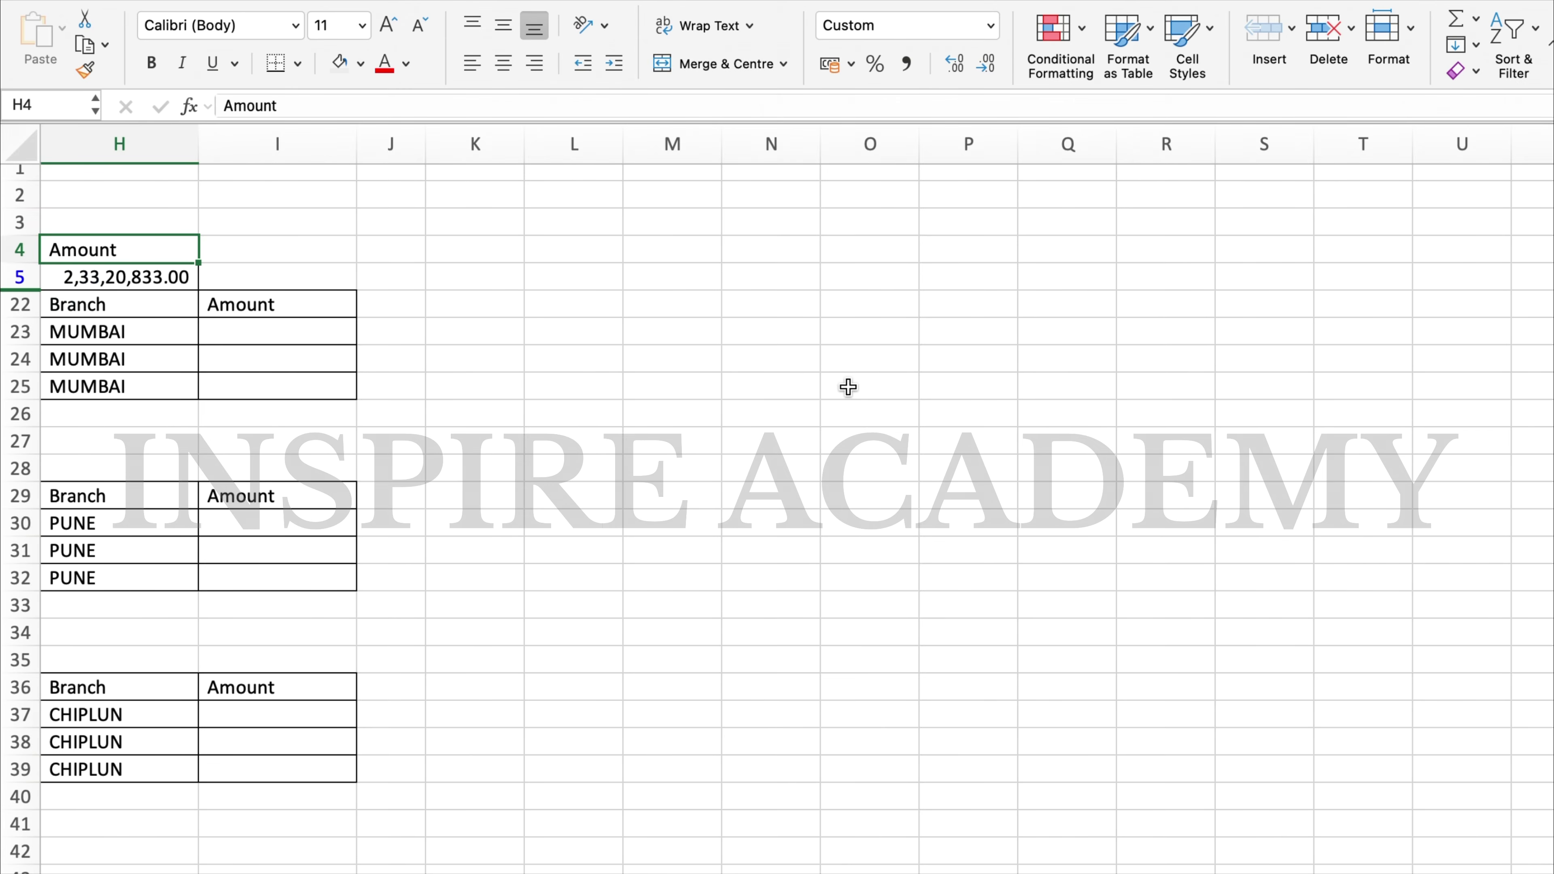
key(ctrl+Right)
key(ctrl+Left)
key(ctrl+Left)
key(ctrl+Left)
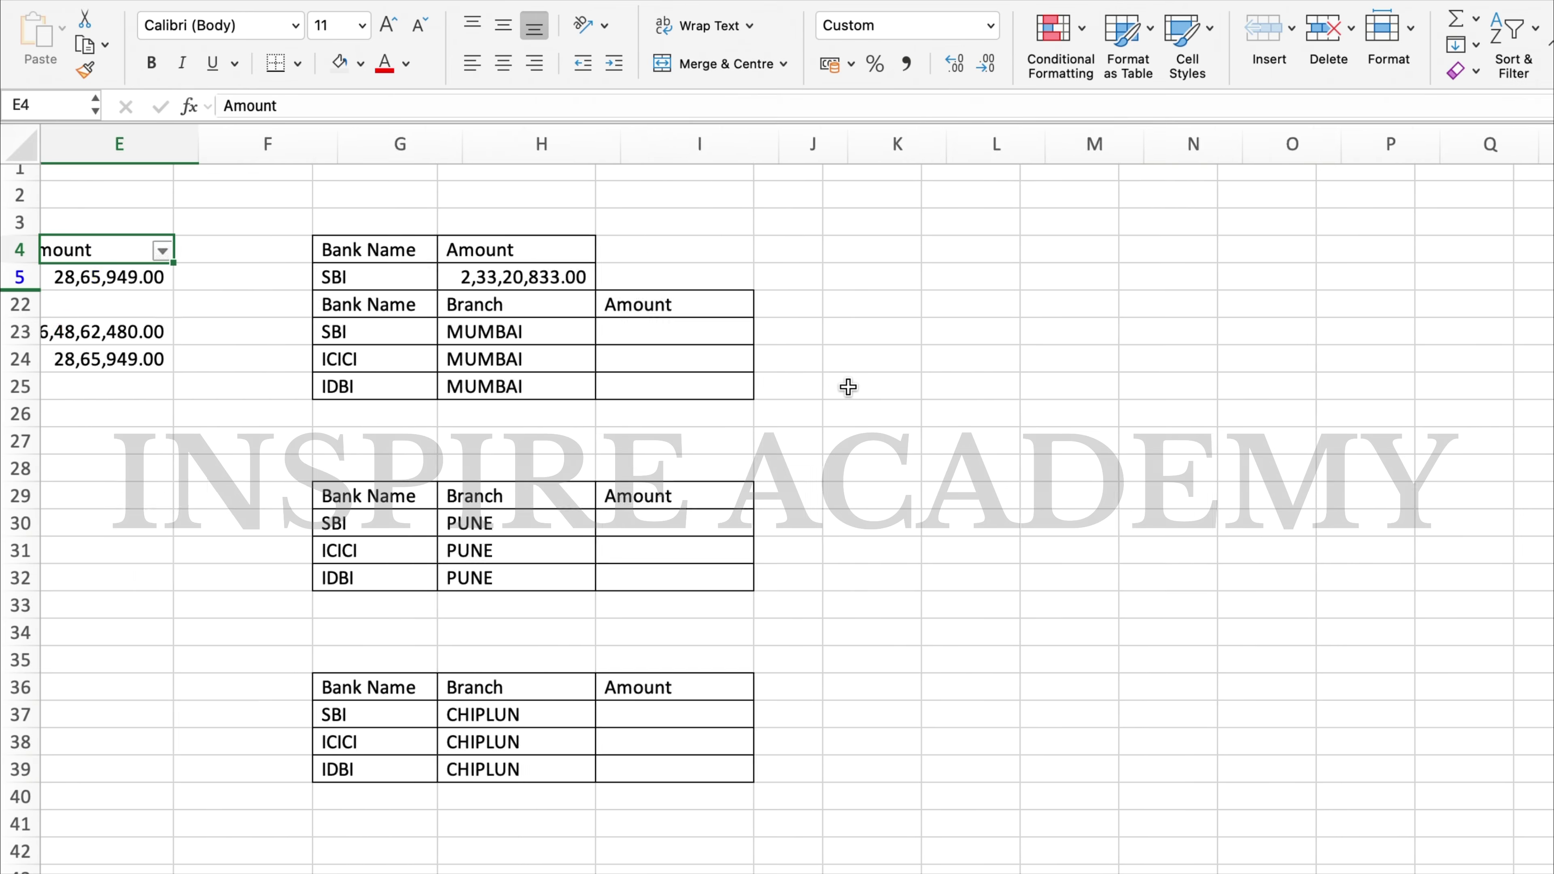
key(ctrl+Left)
key(ctrl+Left)
key(Right)
key(Right)
key(Right)
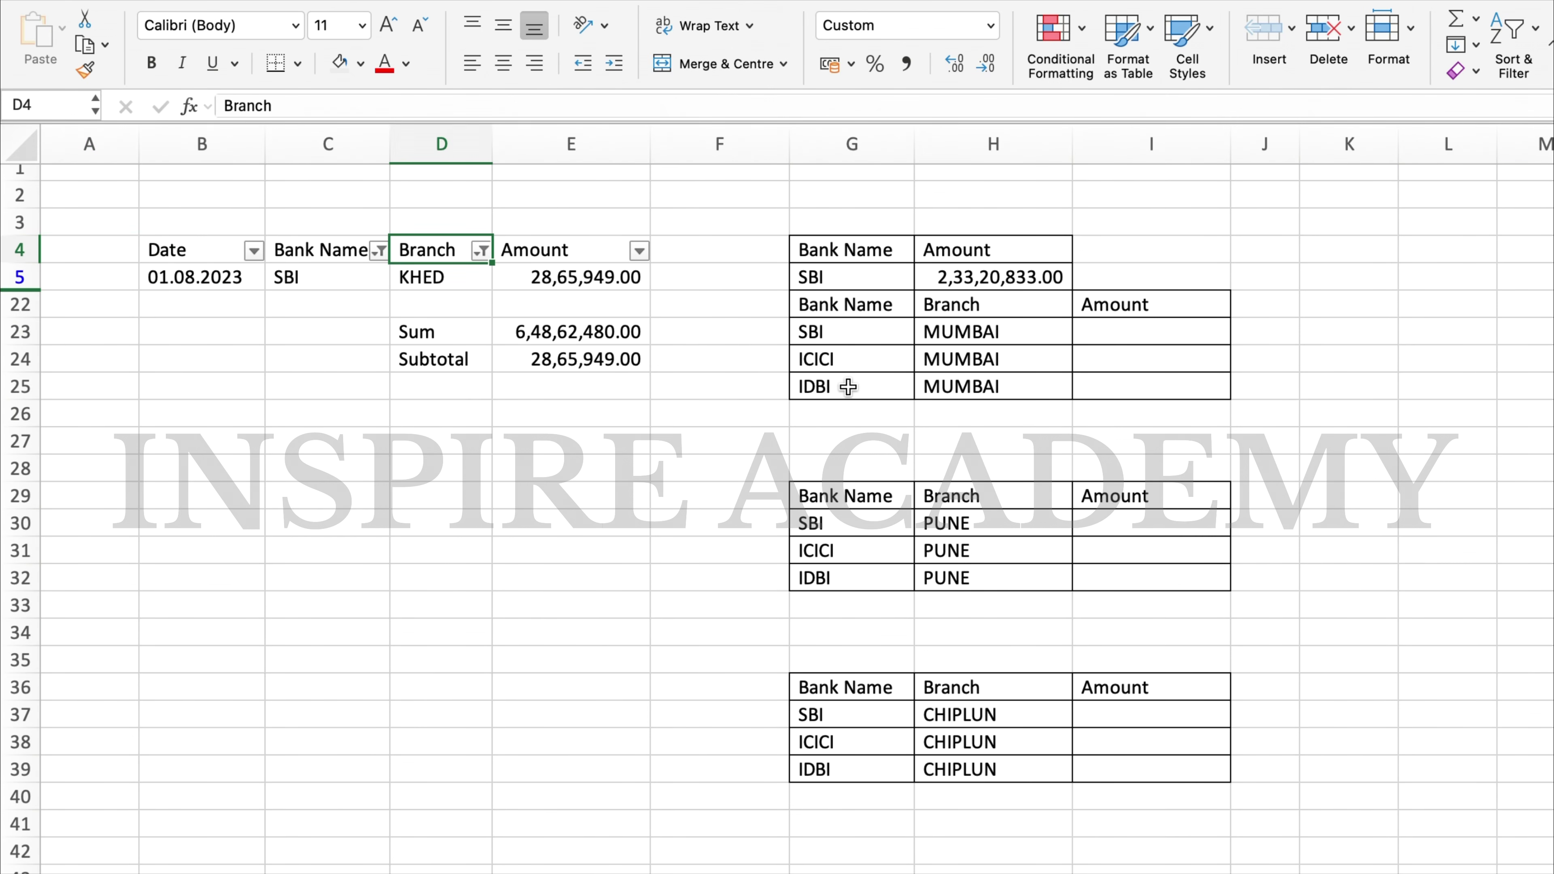
Clear the Bank Name and Branch filters so the transaction table shows all rows.
click(380, 252)
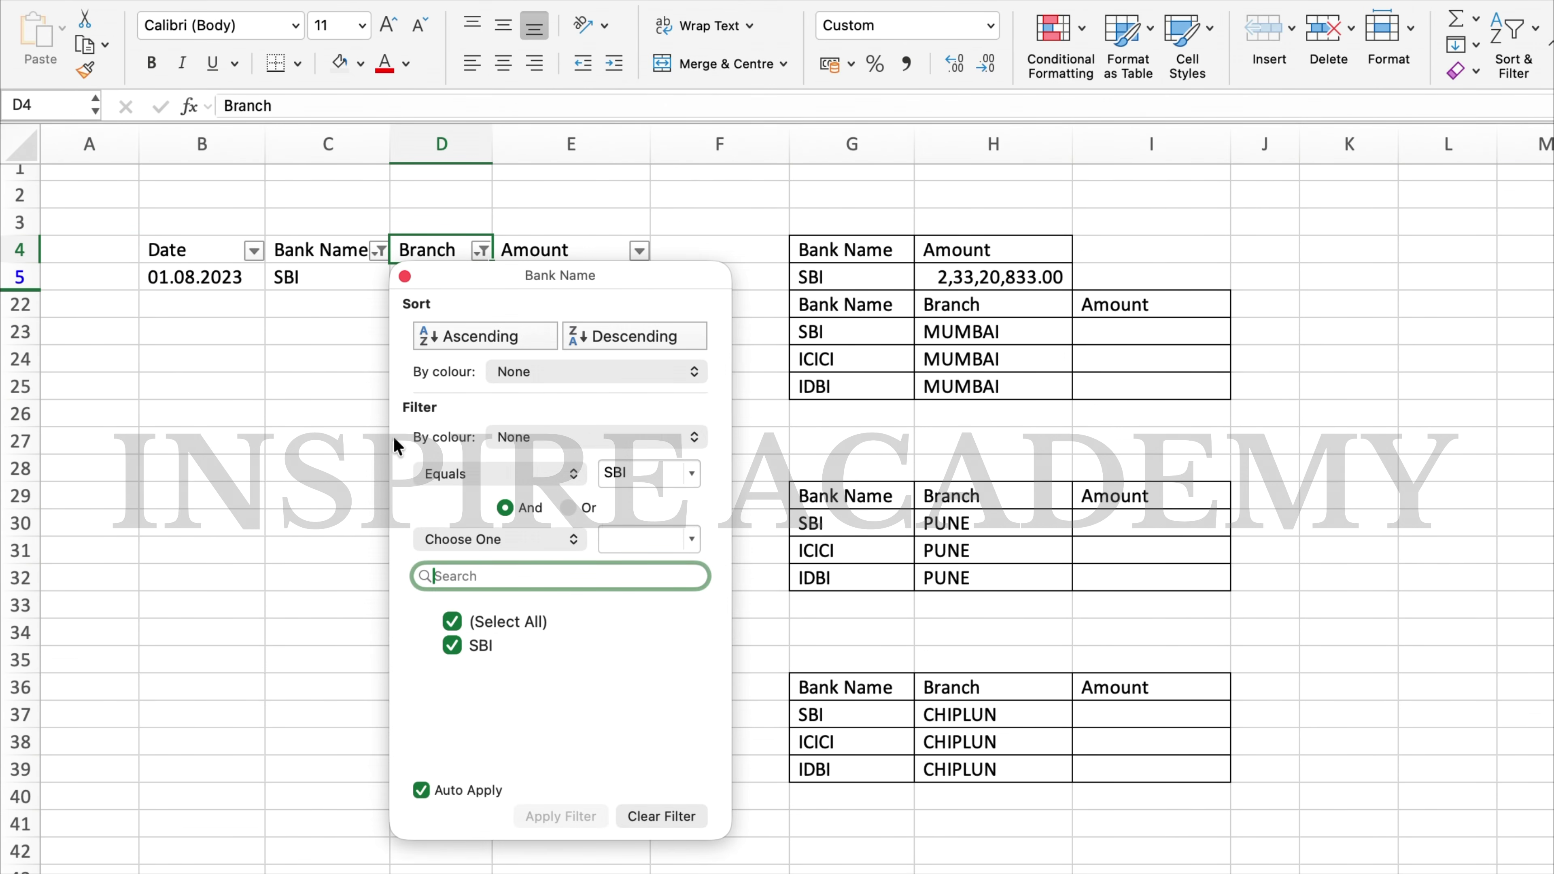
click(273, 404)
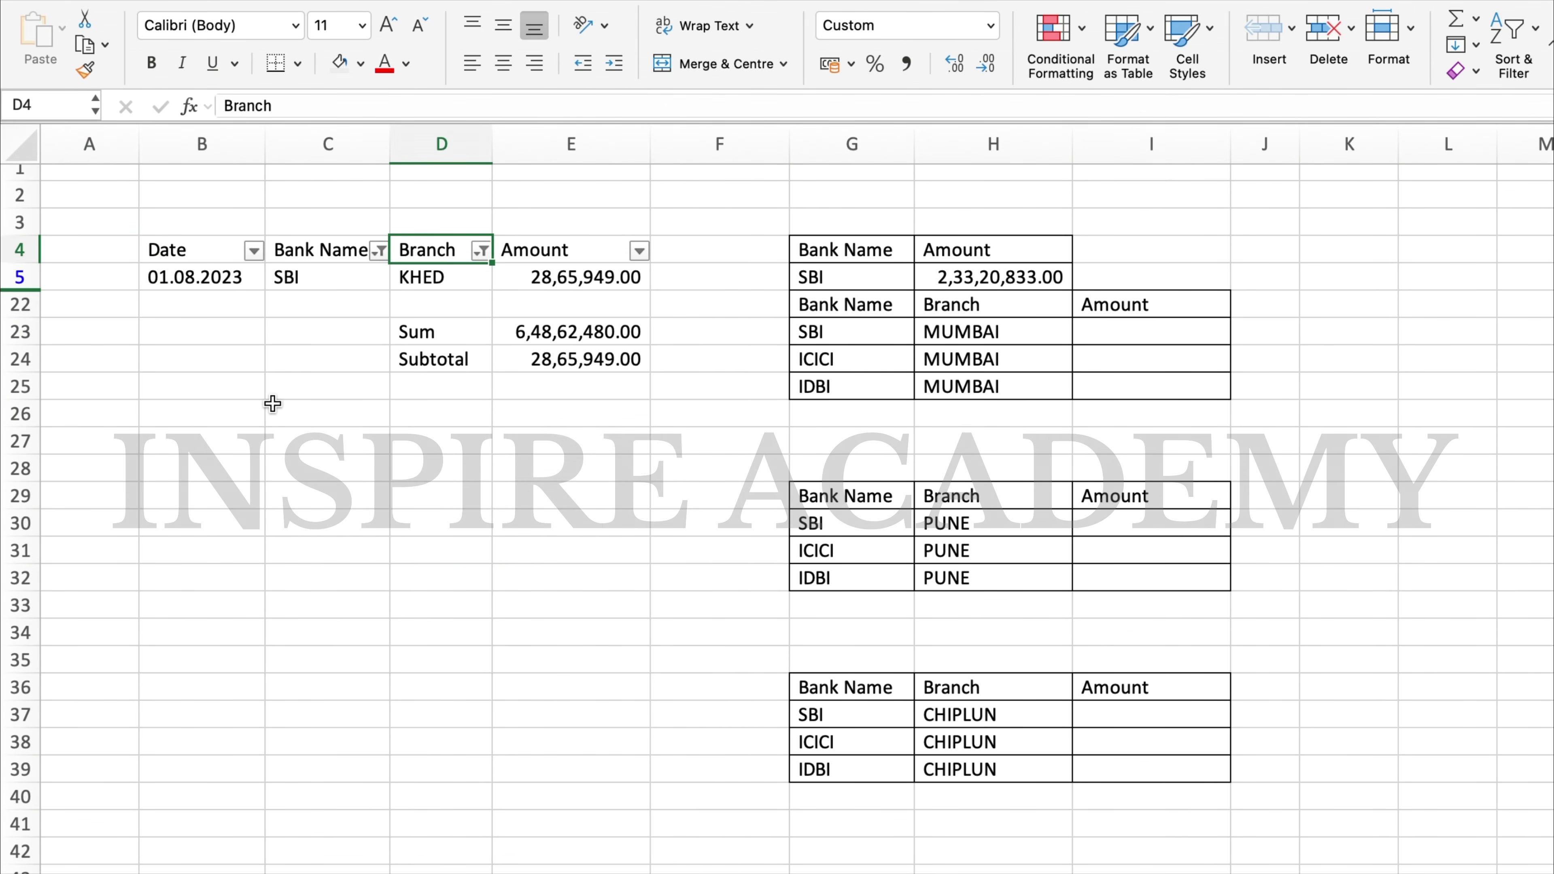
click(483, 253)
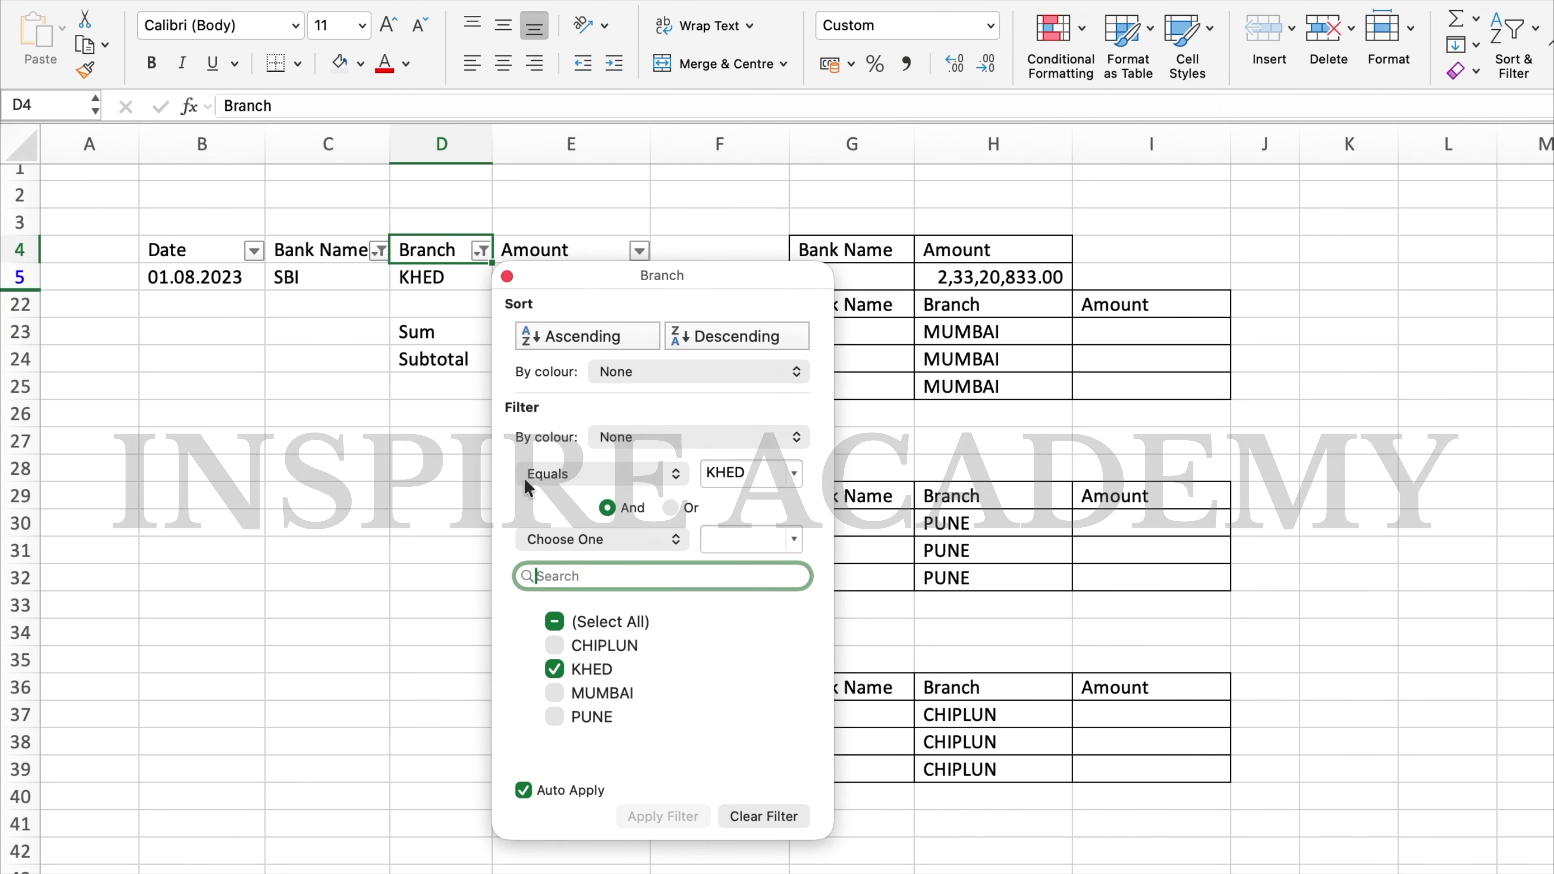
click(554, 623)
scroll(949, 624, down, 4)
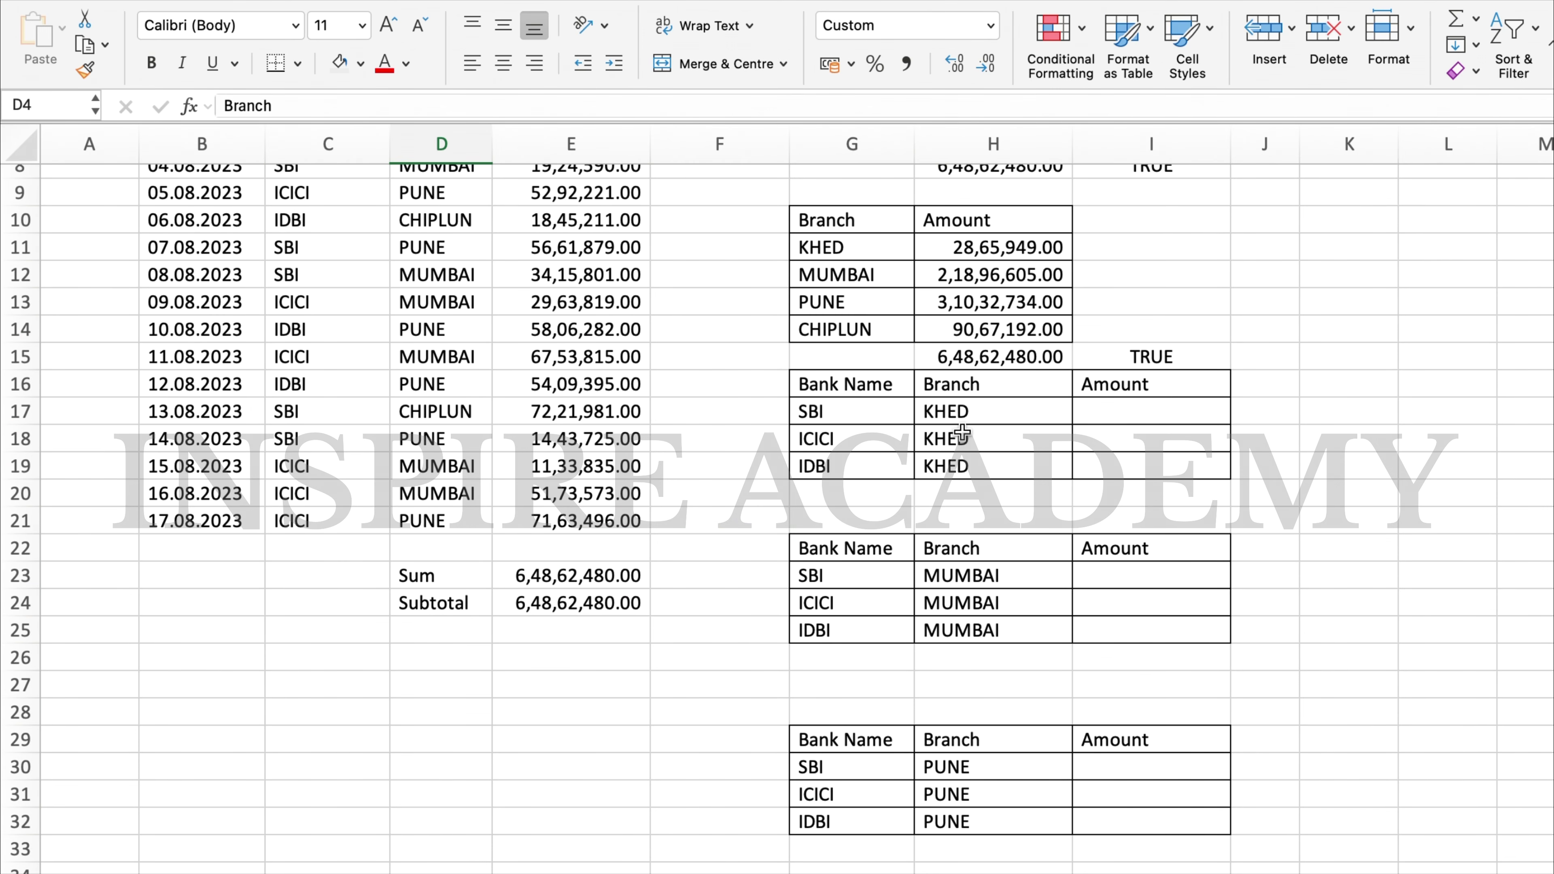
click(843, 410)
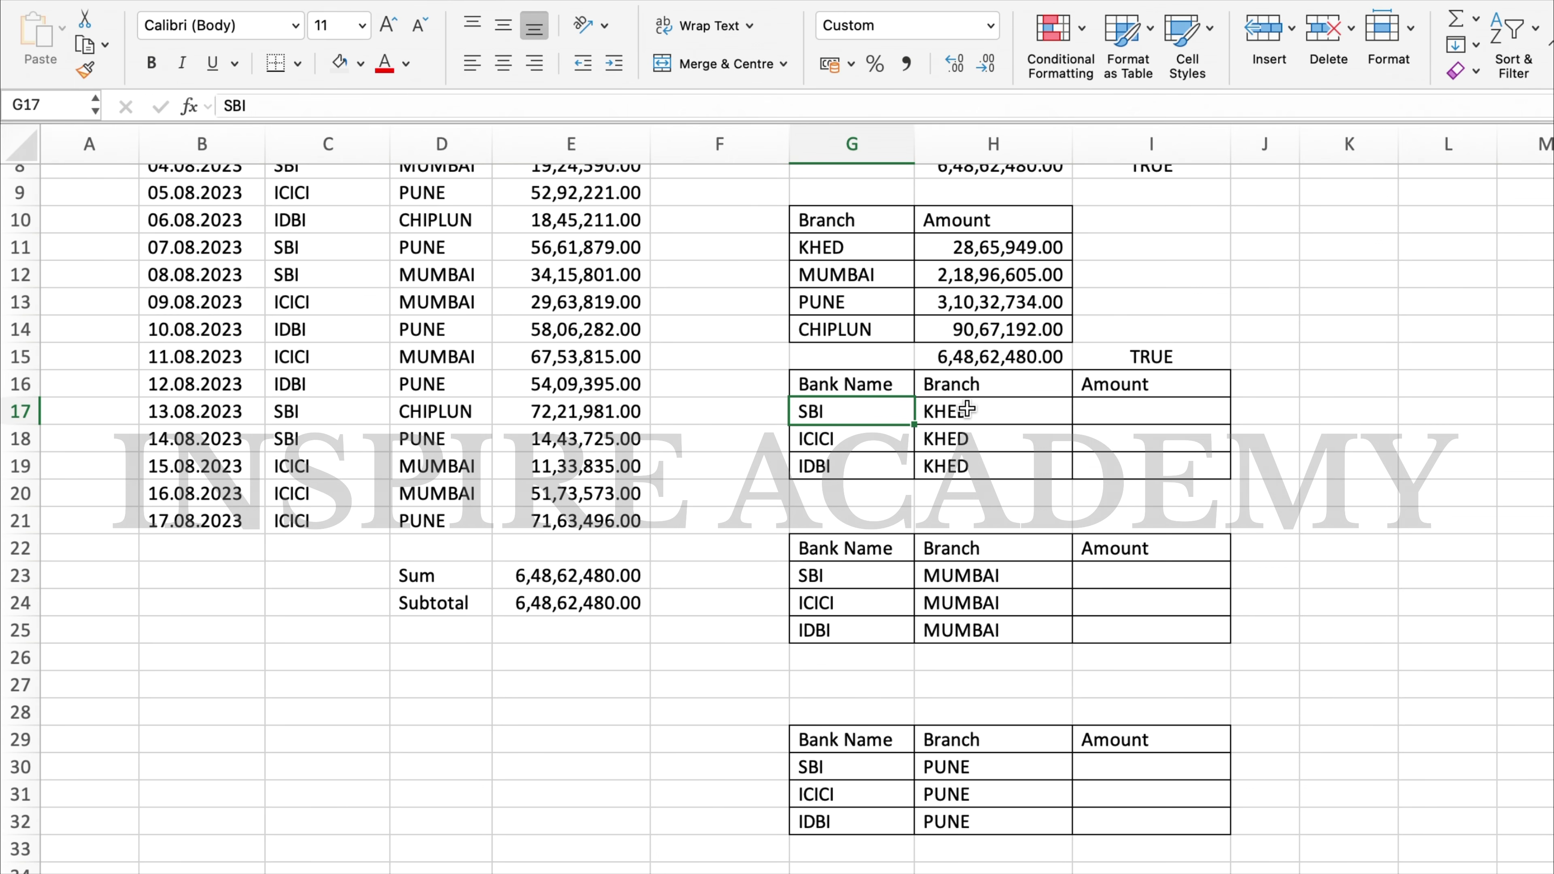
click(1090, 416)
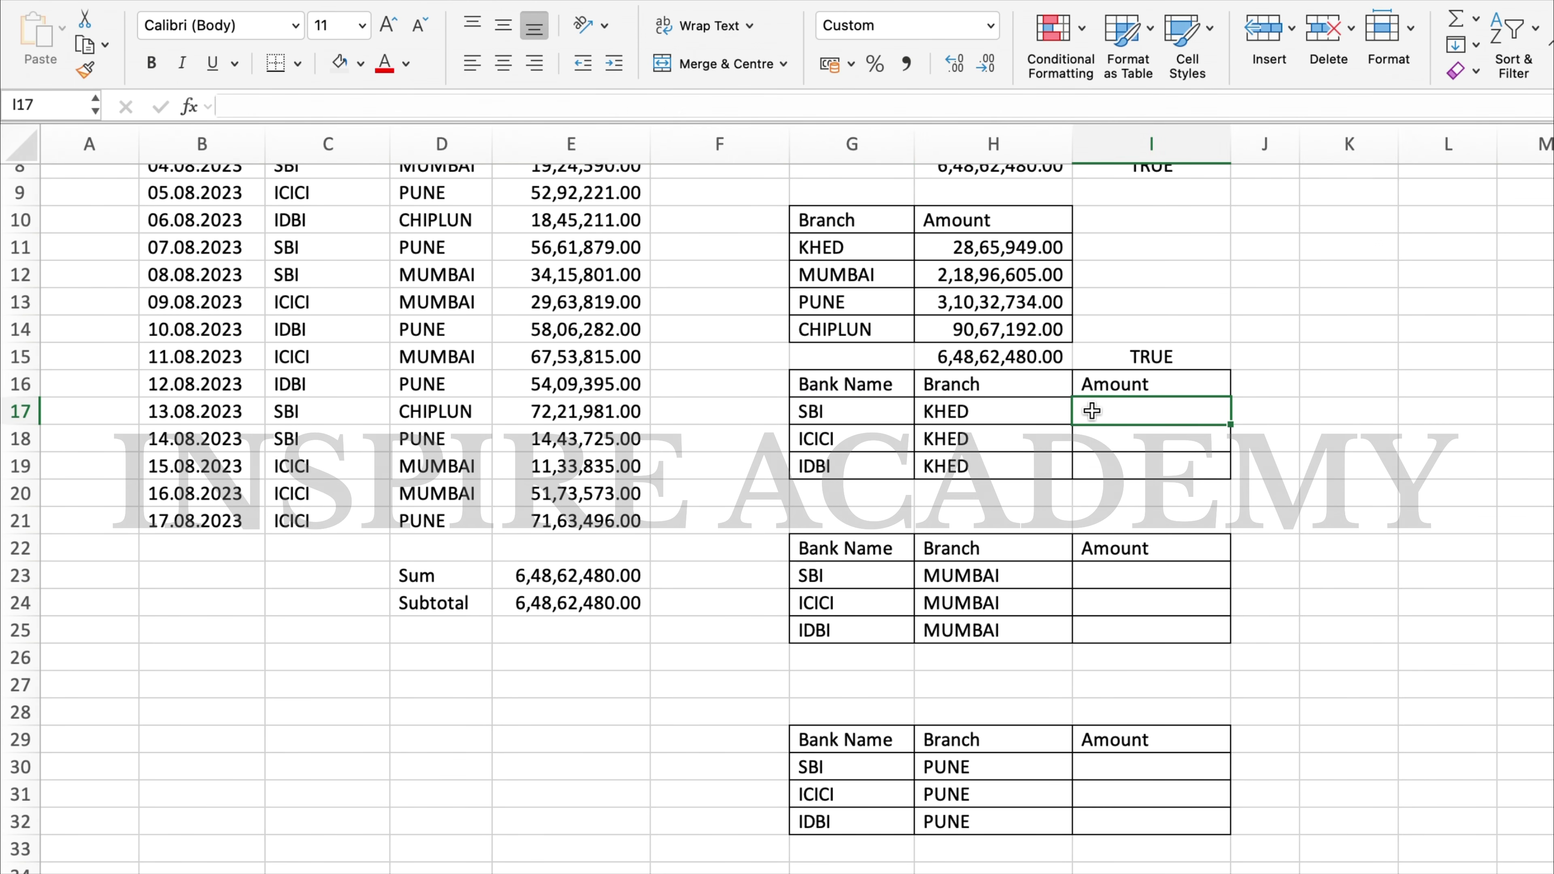
text(=su)
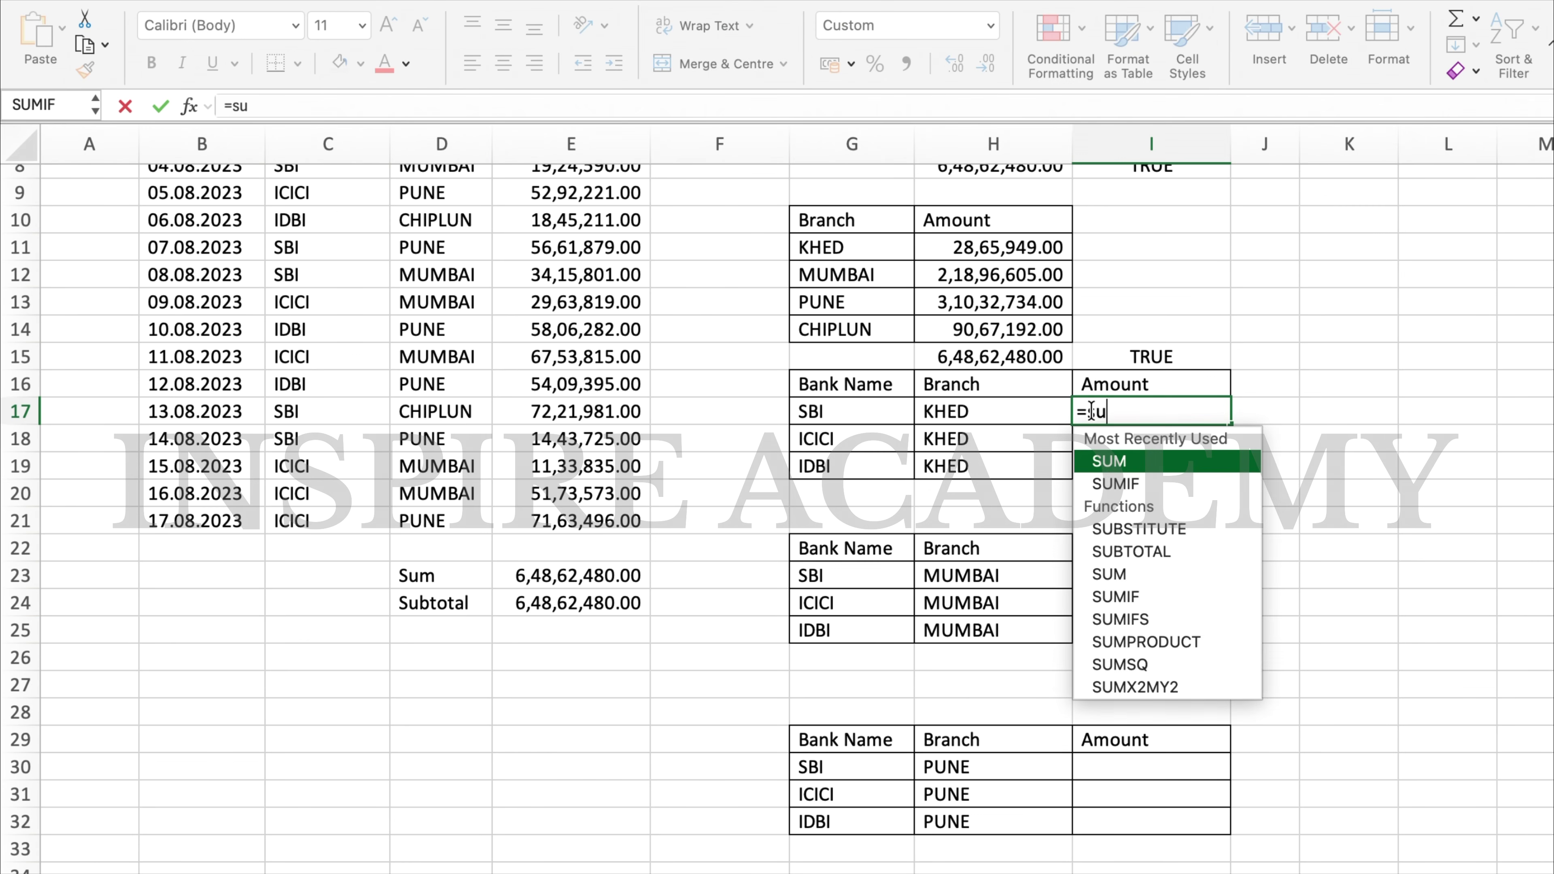
text(mifs)
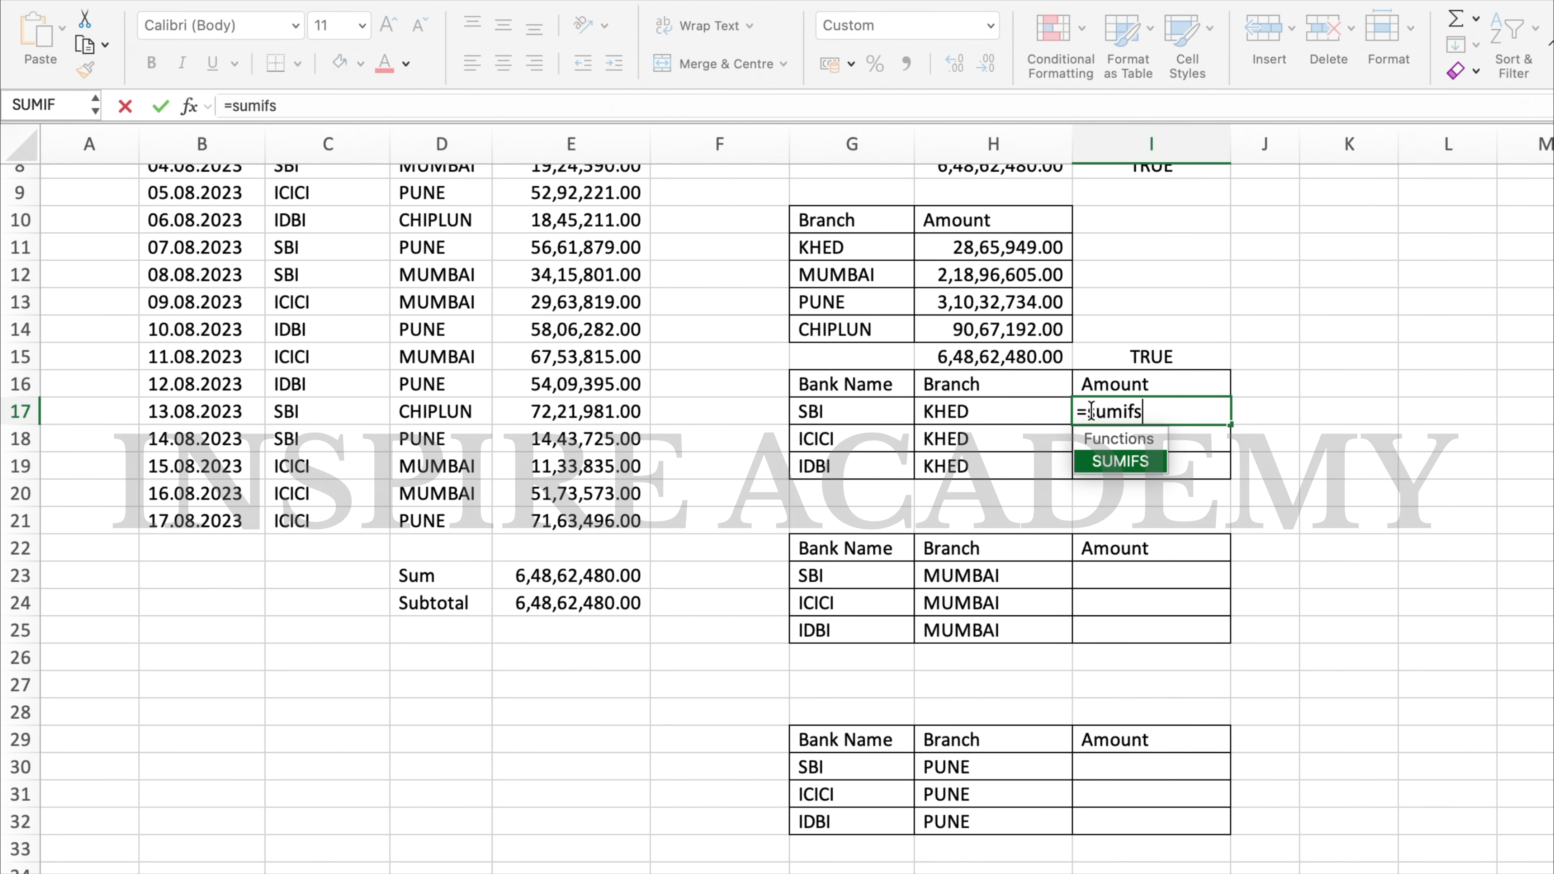
key(Tab)
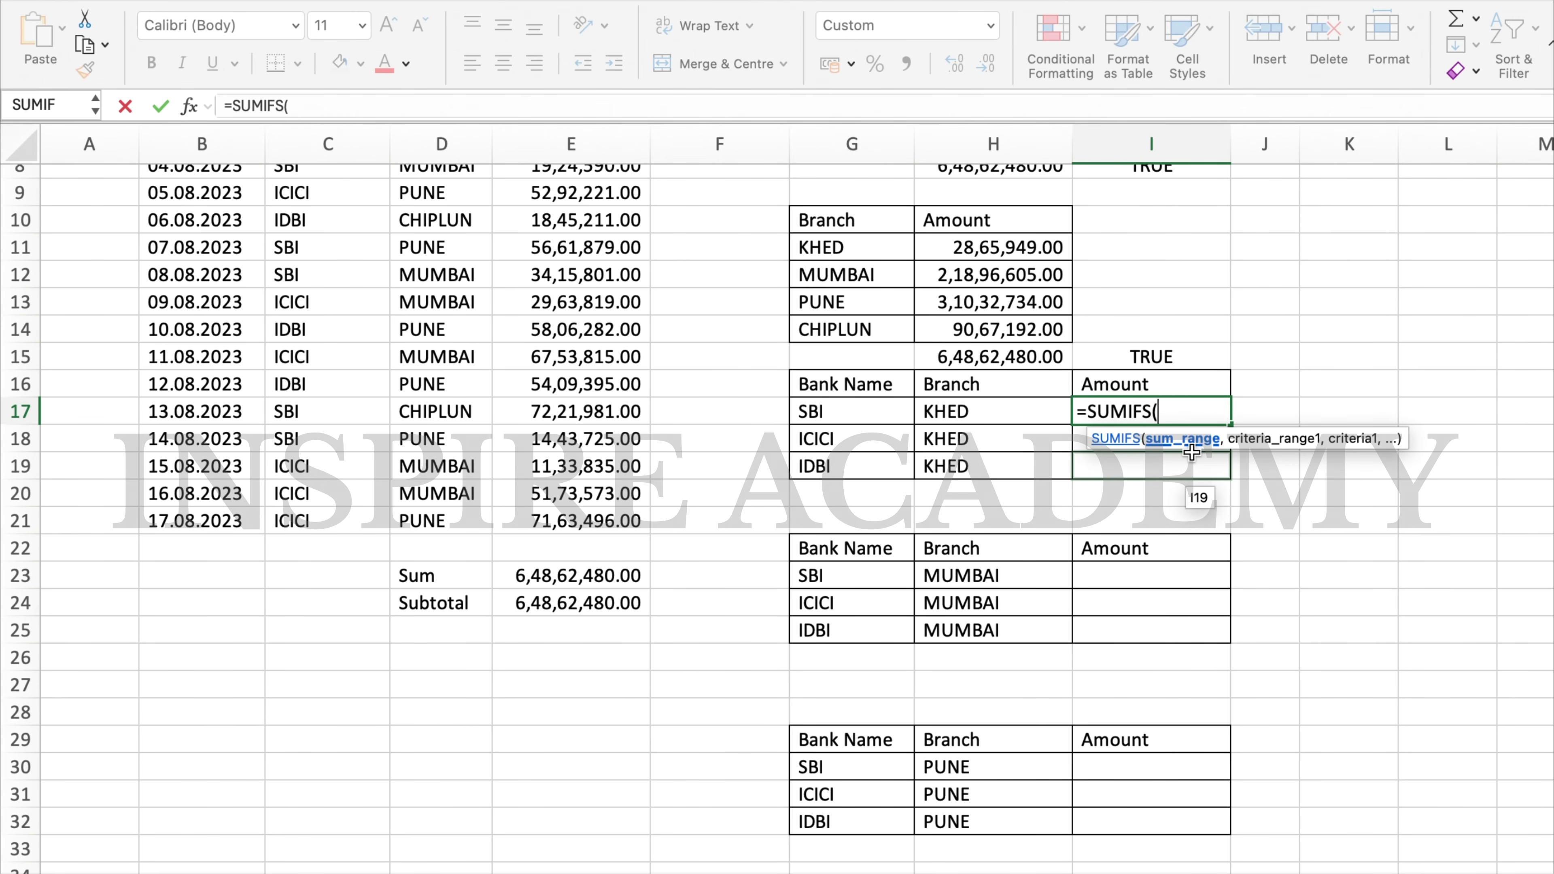
key(Escape)
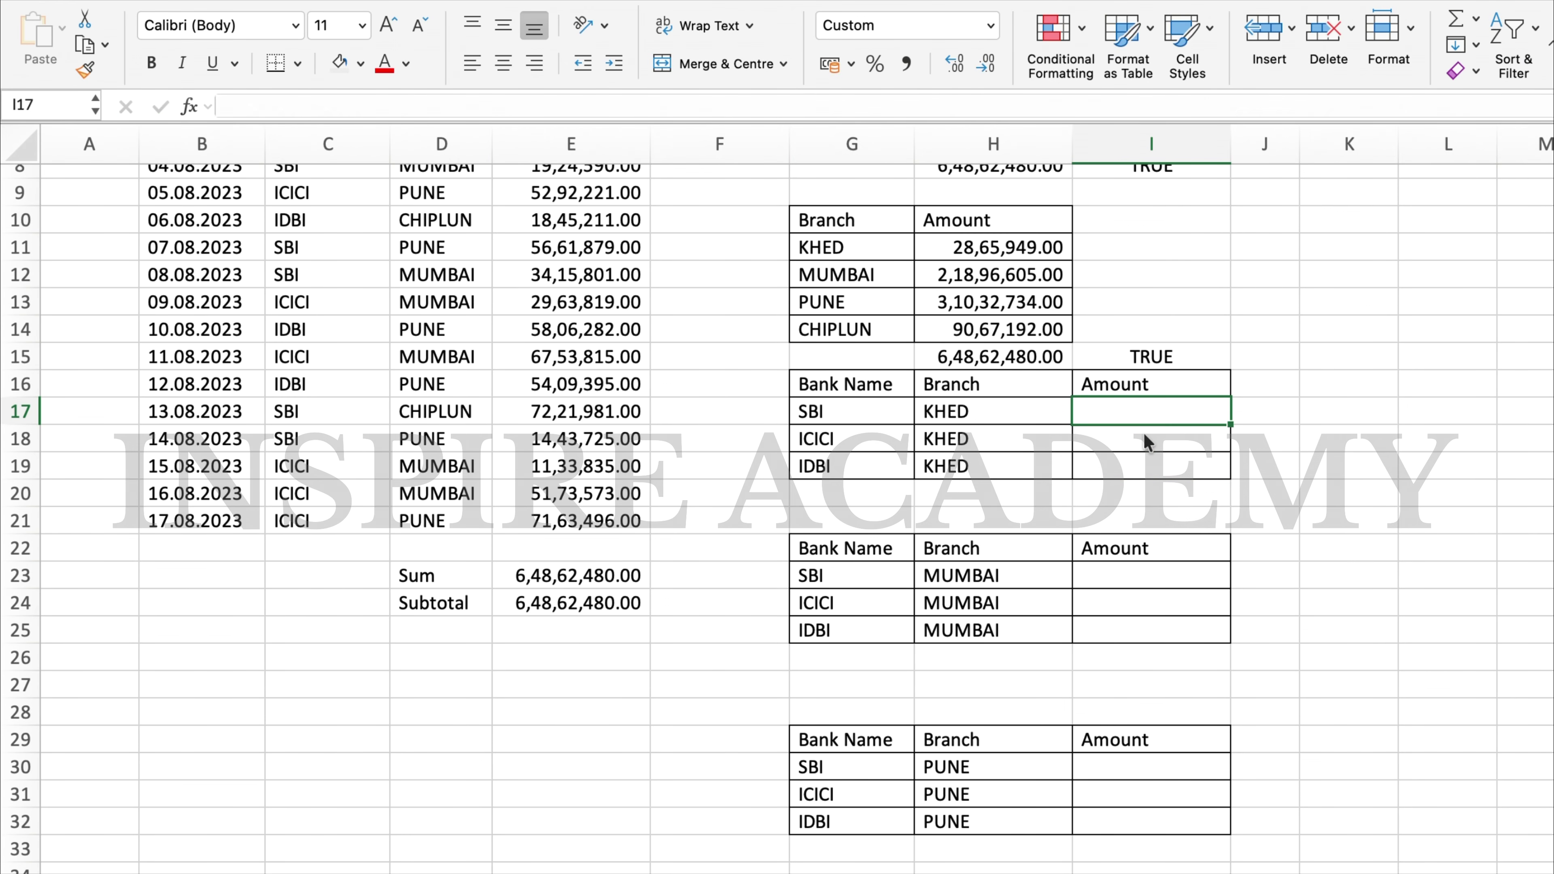
Examine the SBI and KHED criteria in G17:H17 and the transaction table's Bank Name, Branch and Amount columns.
scroll(1144, 433, up, 3)
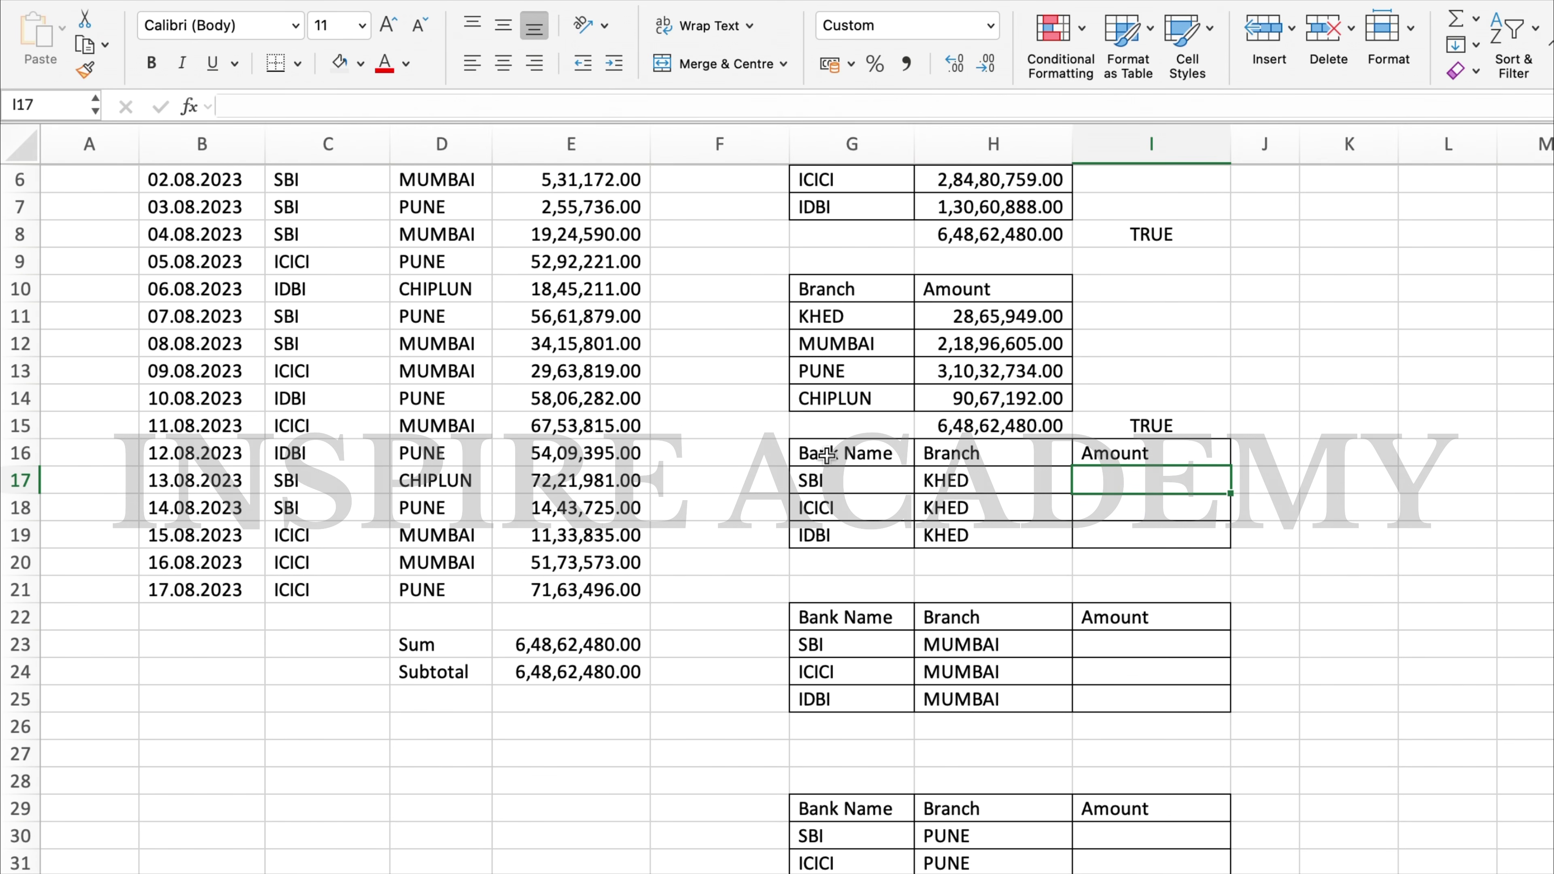
click(817, 478)
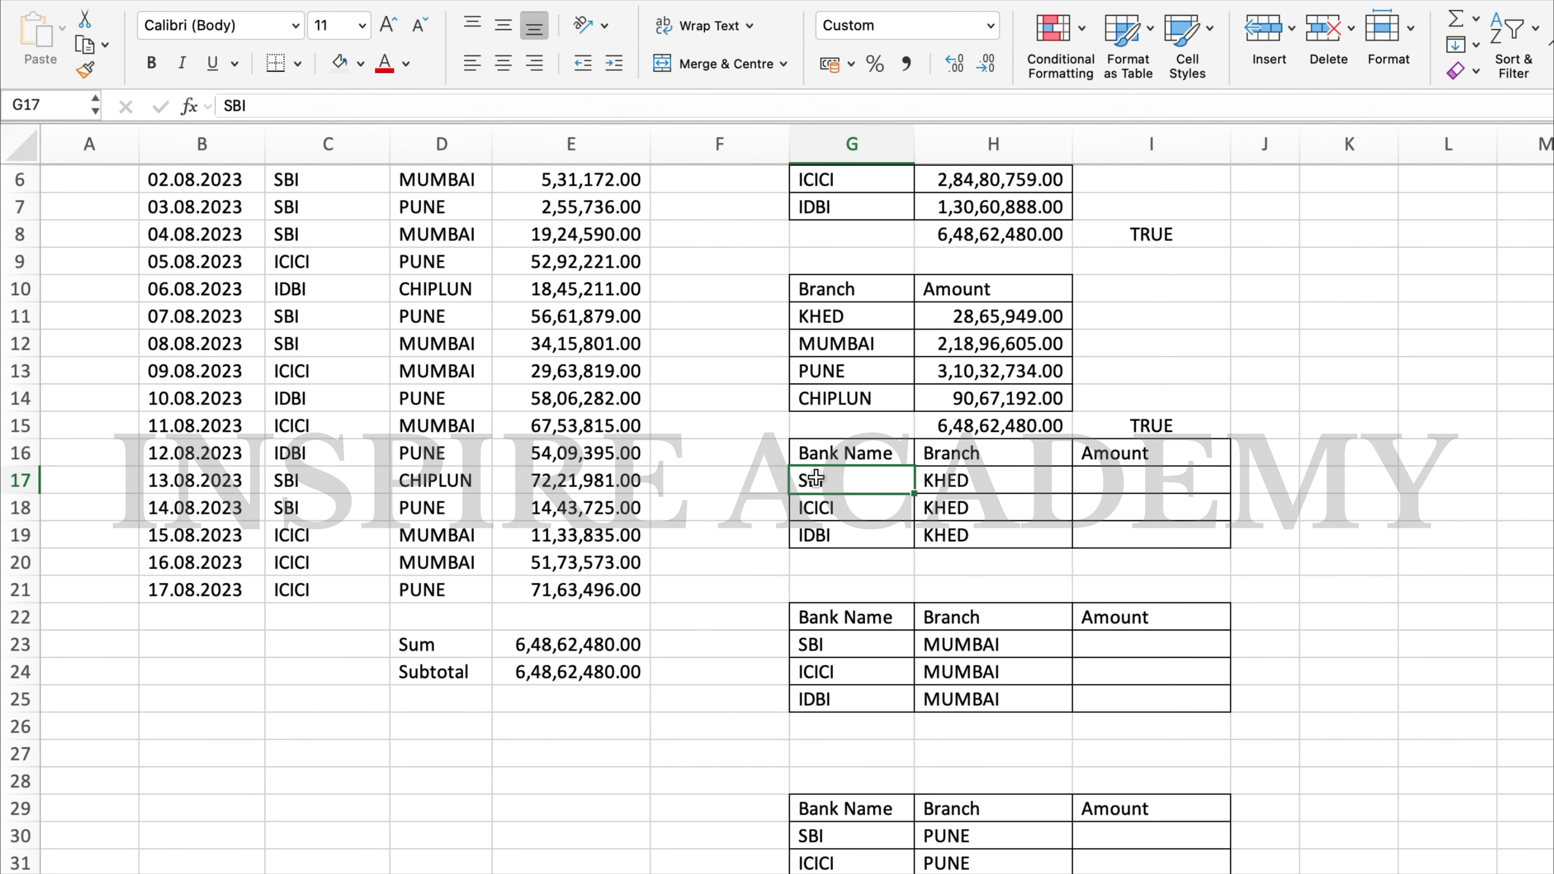
click(967, 484)
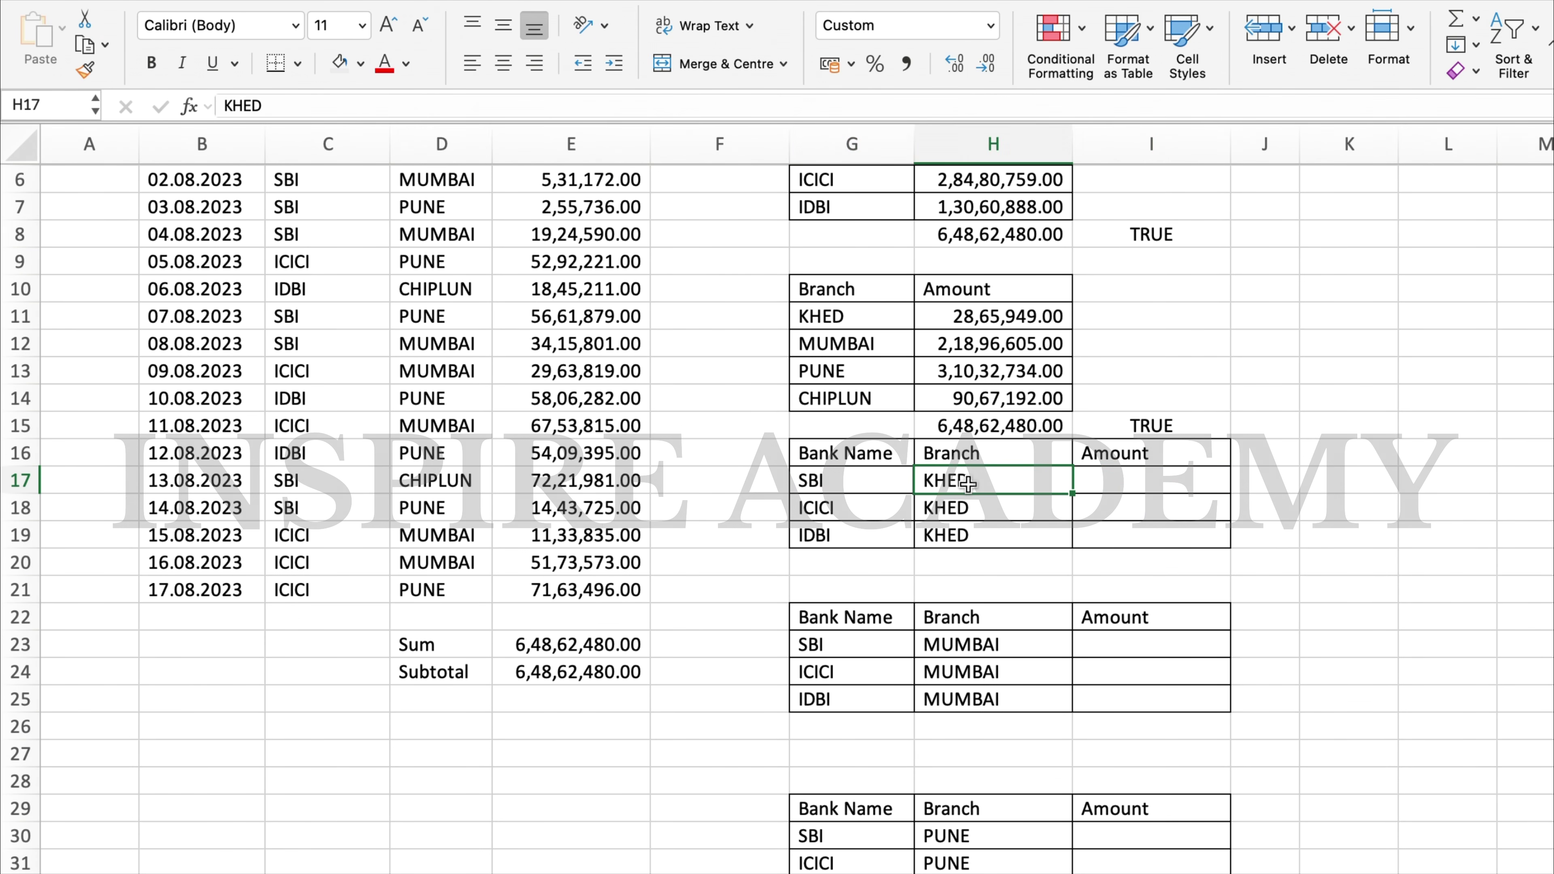
click(853, 475)
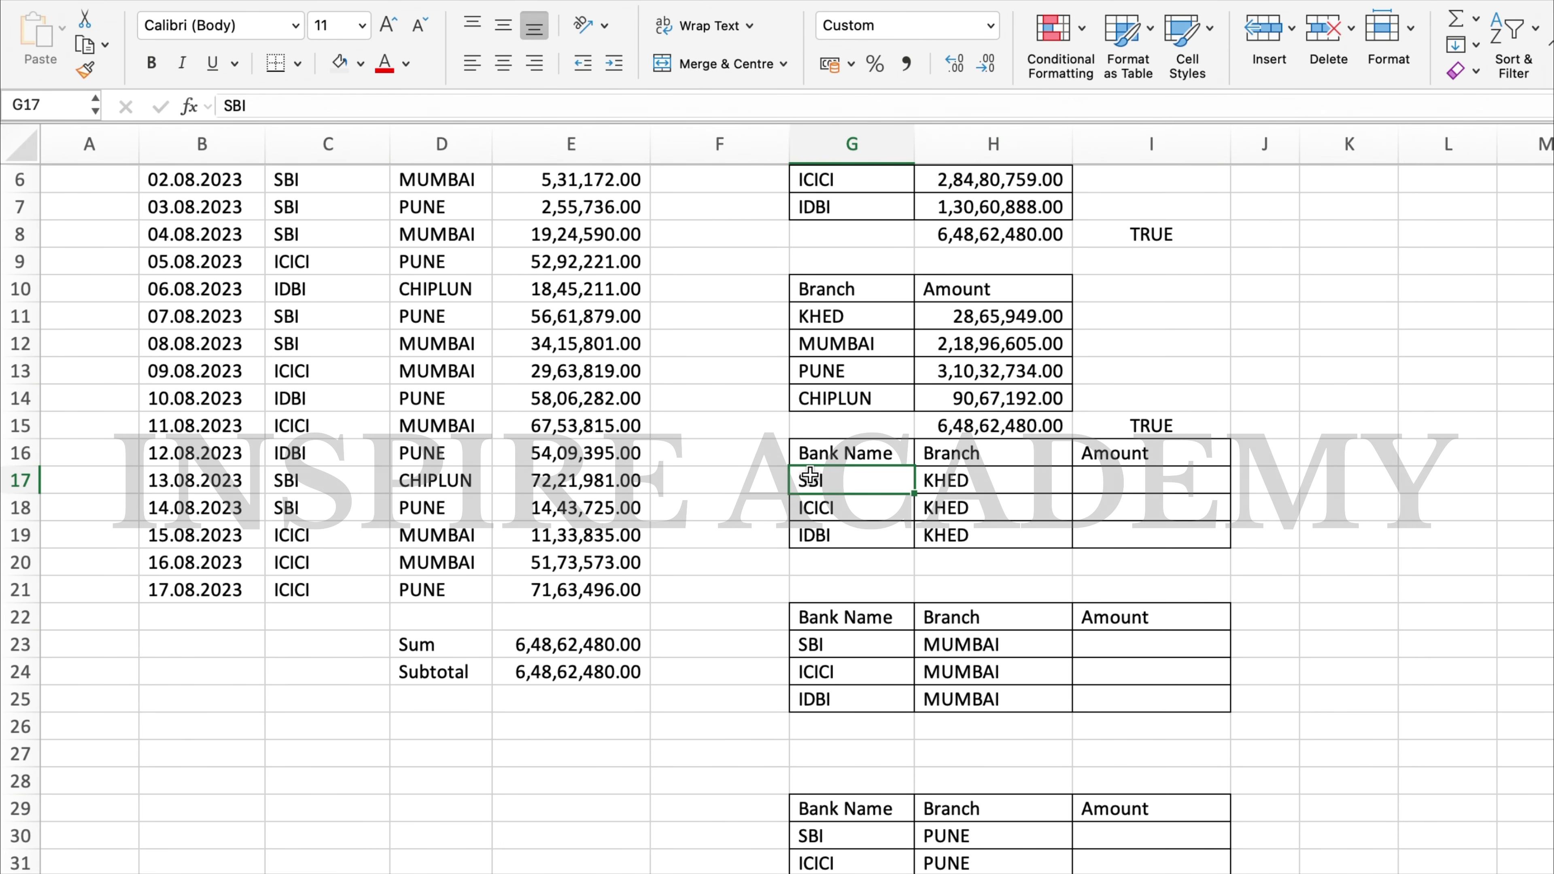
click(323, 452)
key(ctrl+Up)
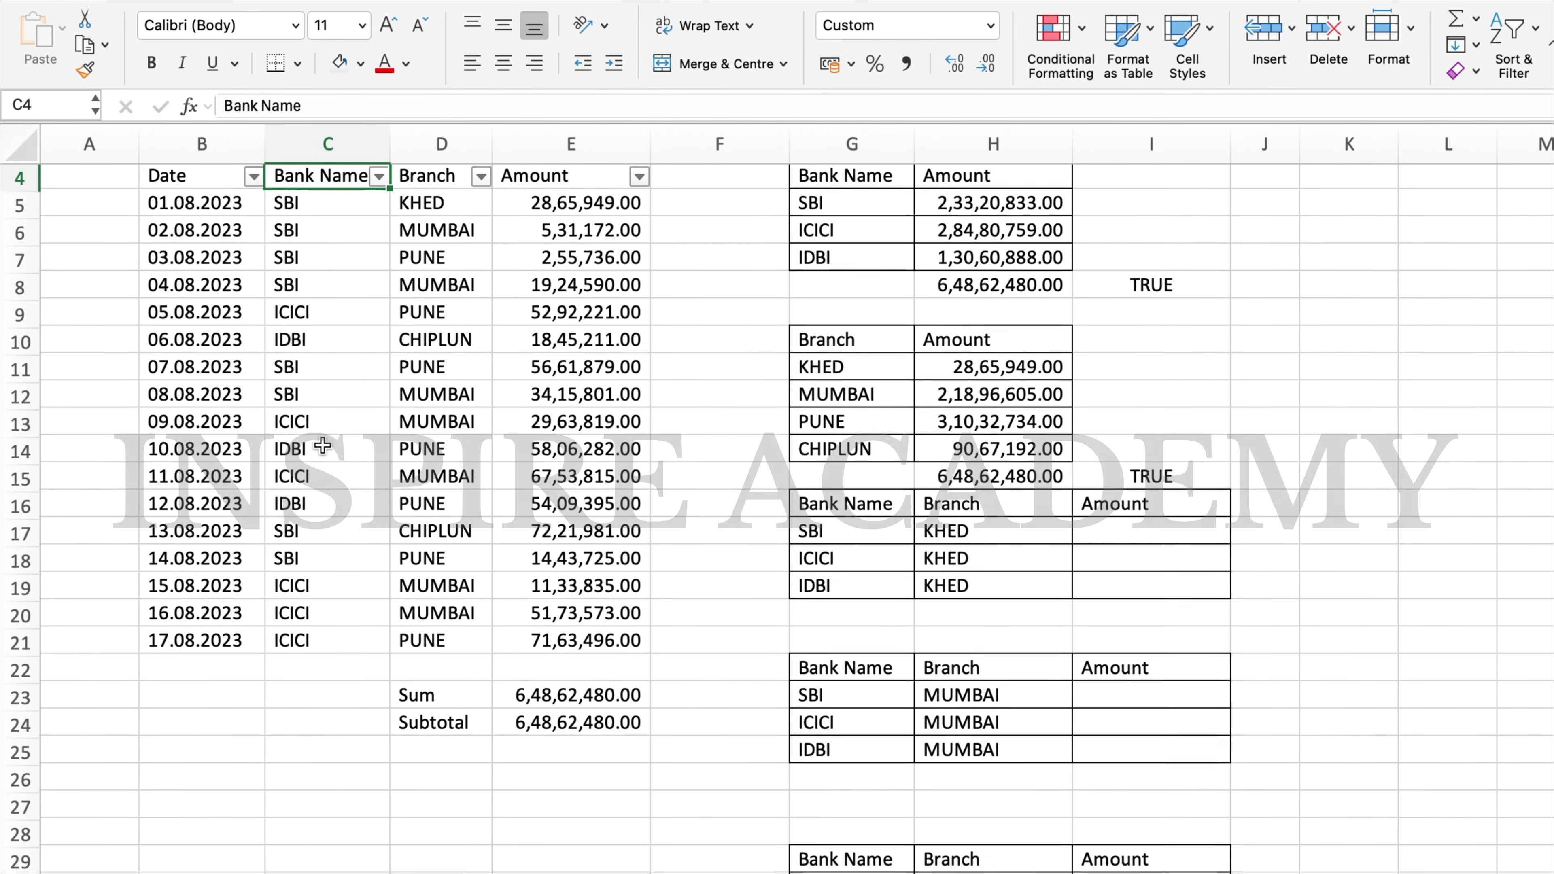
key(ctrl+shift+Down)
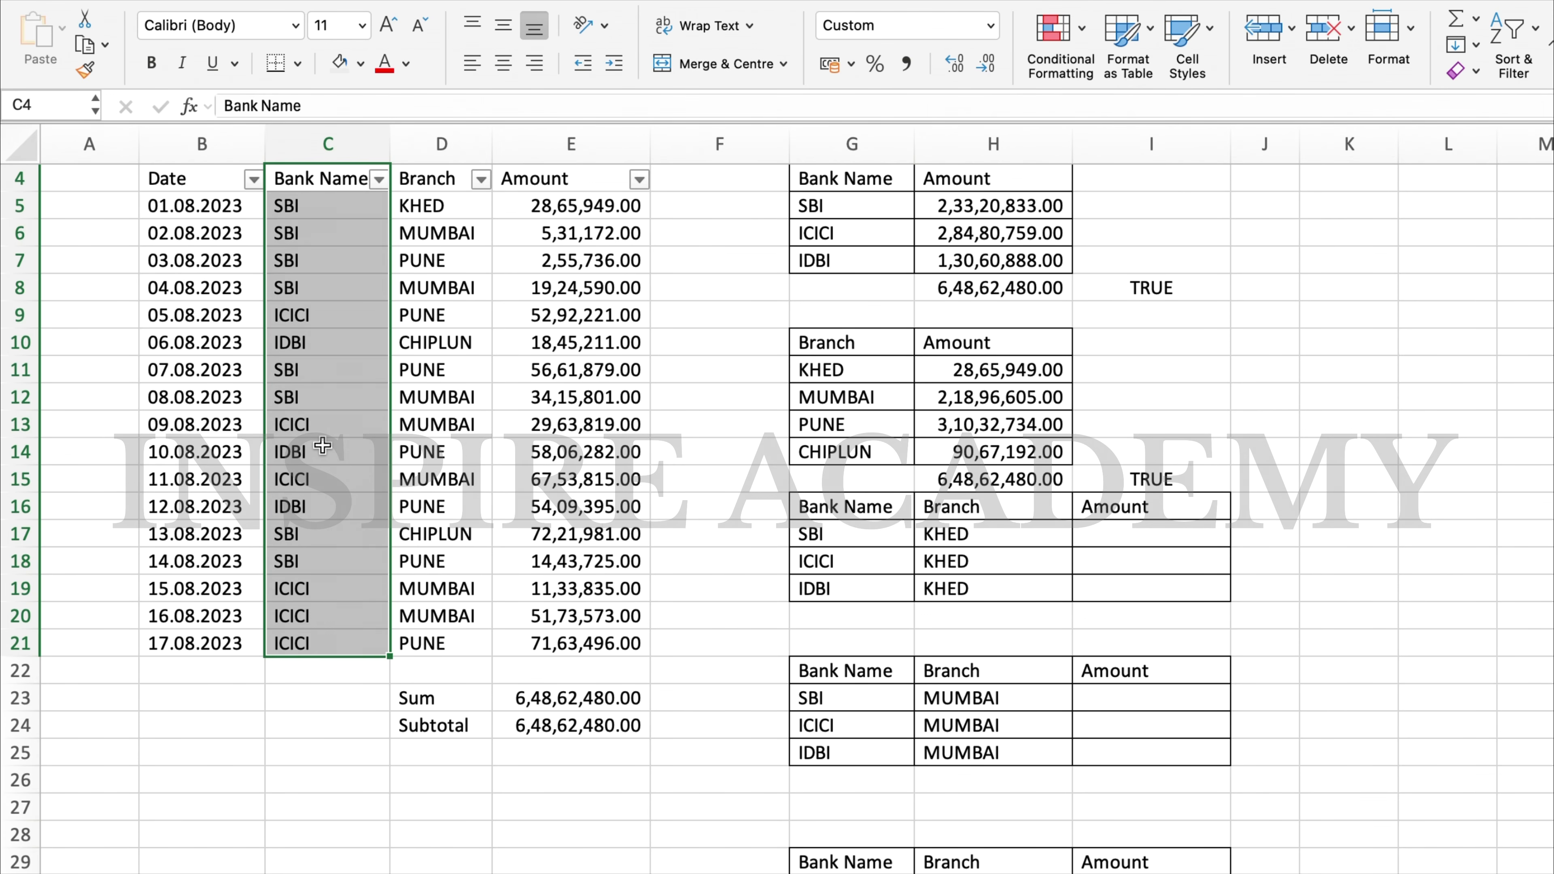
click(438, 181)
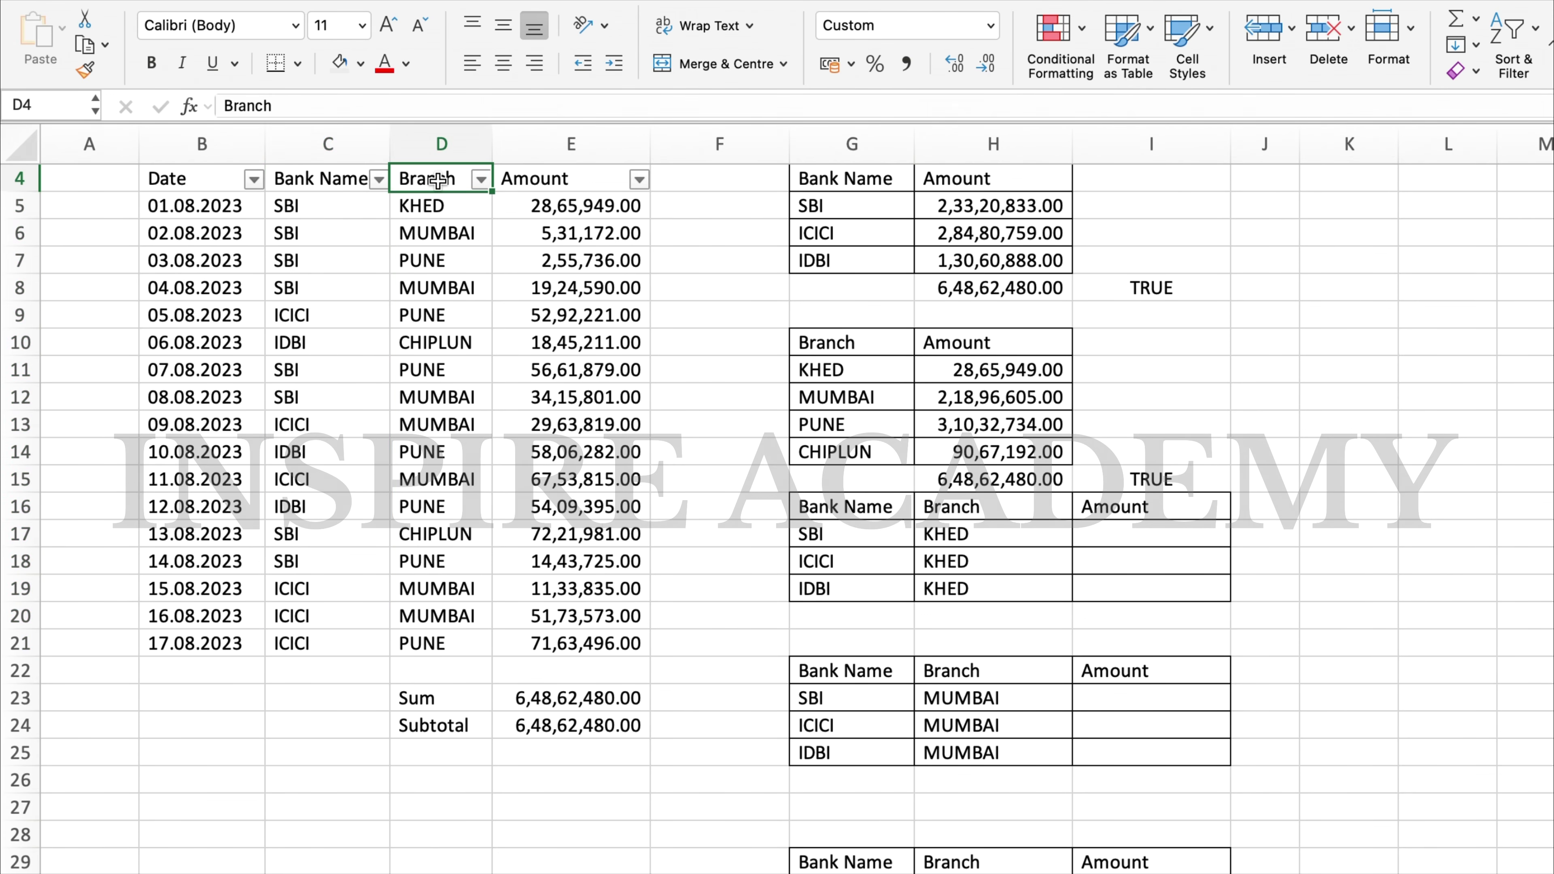
key(ctrl+shift+Down)
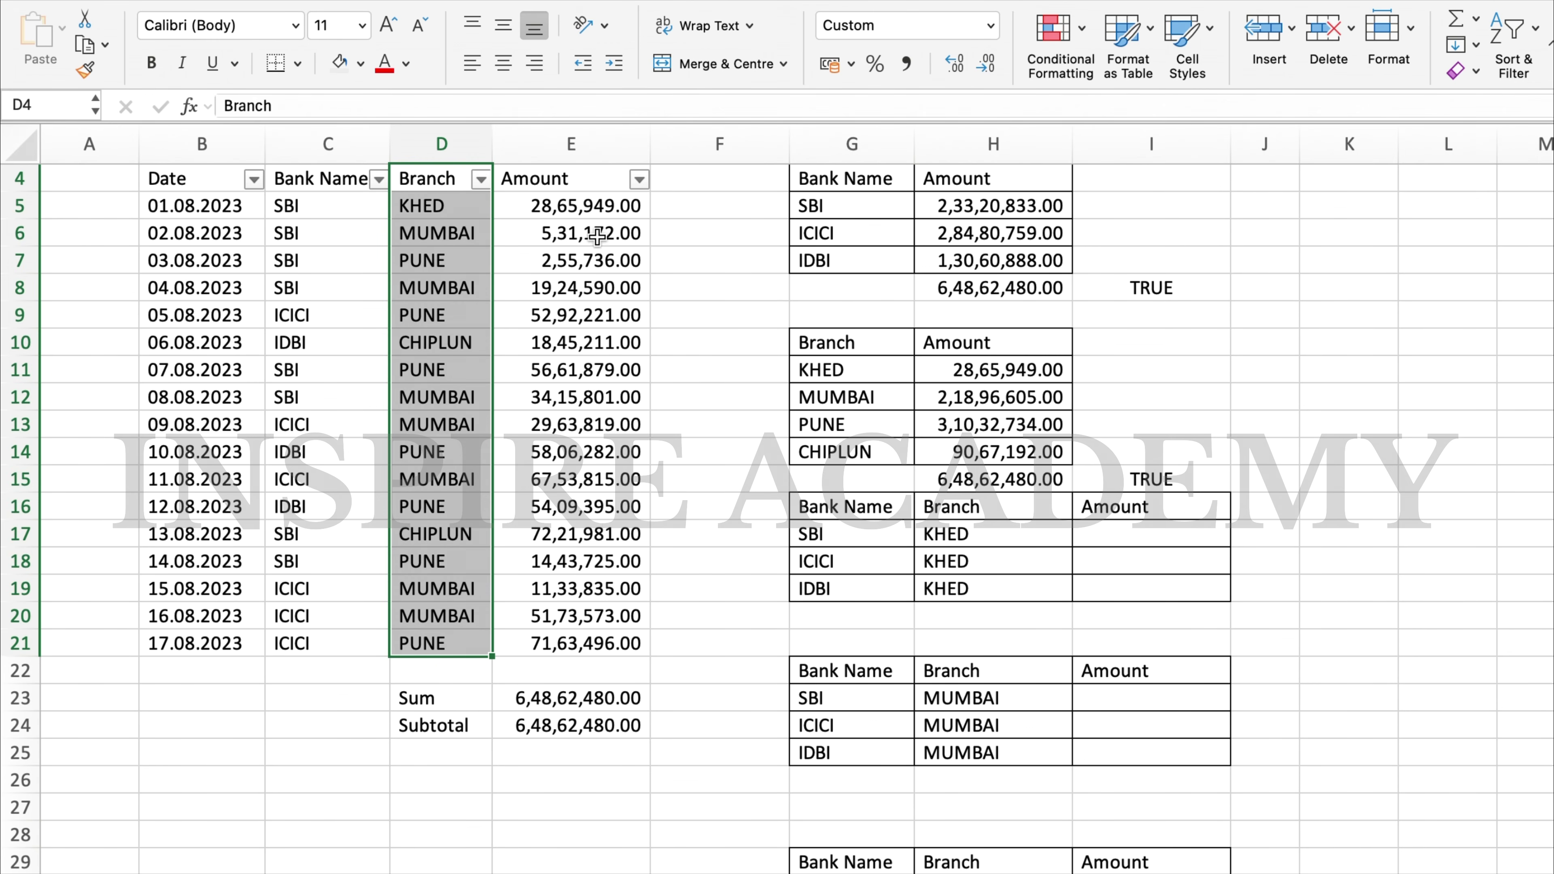
click(582, 183)
key(ctrl+shift+Down)
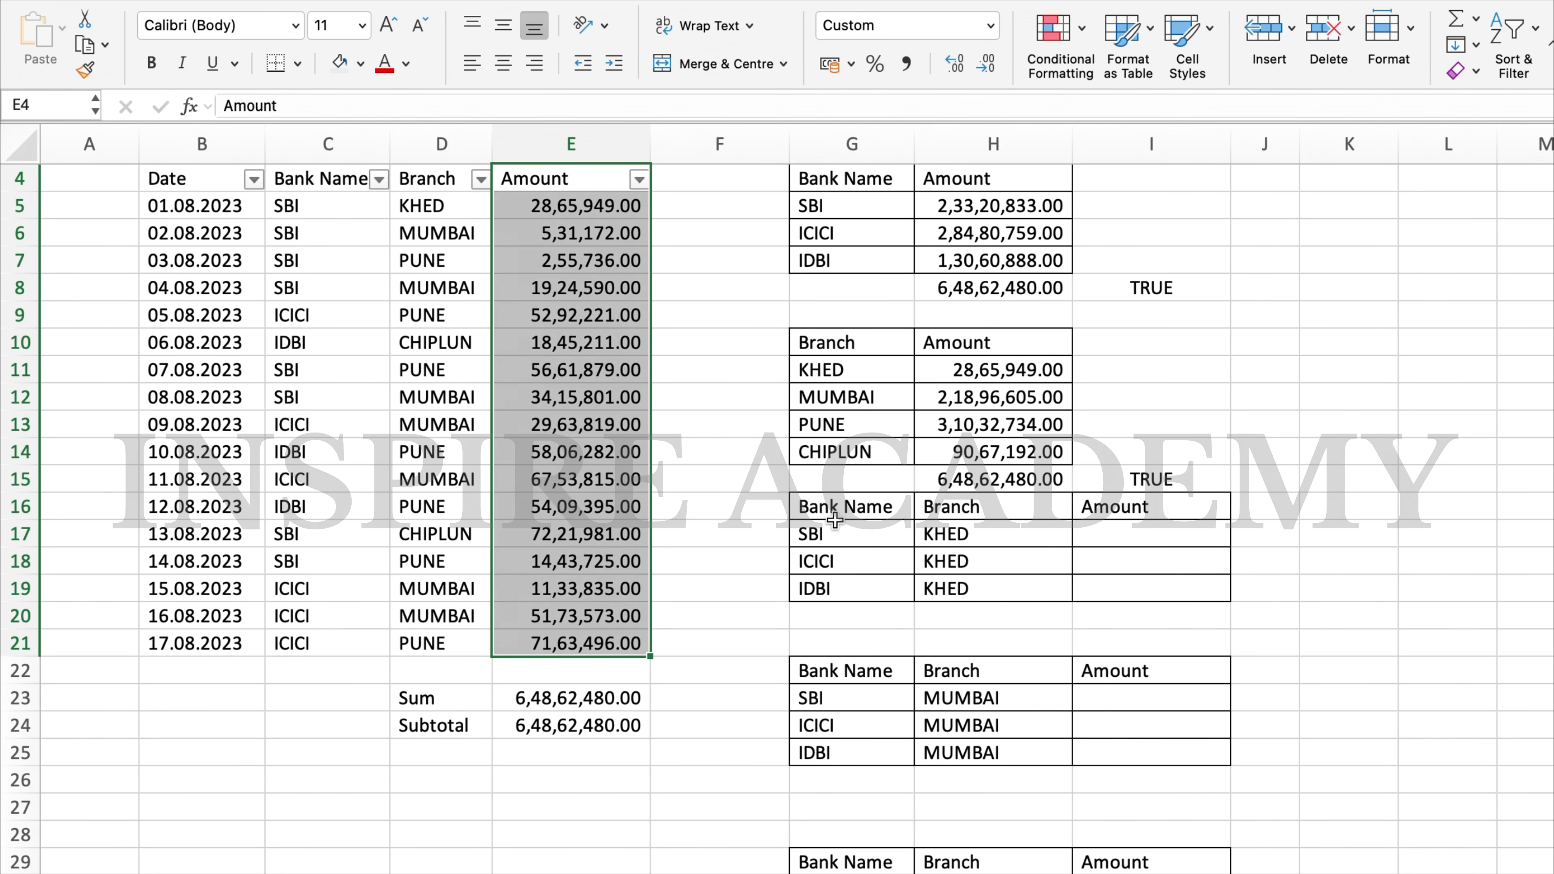
click(833, 538)
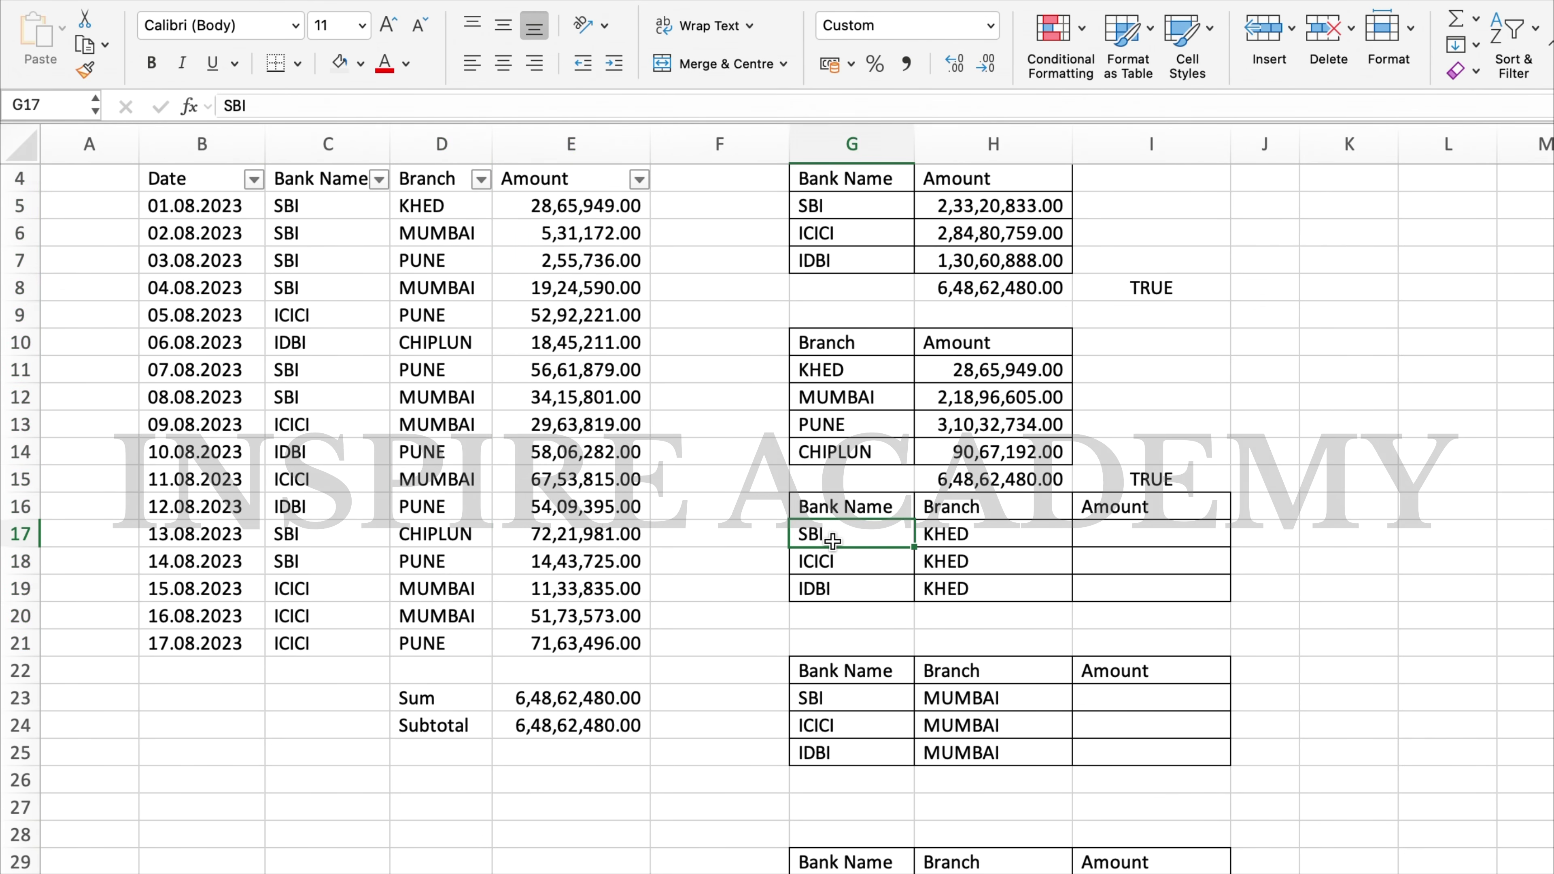
click(942, 542)
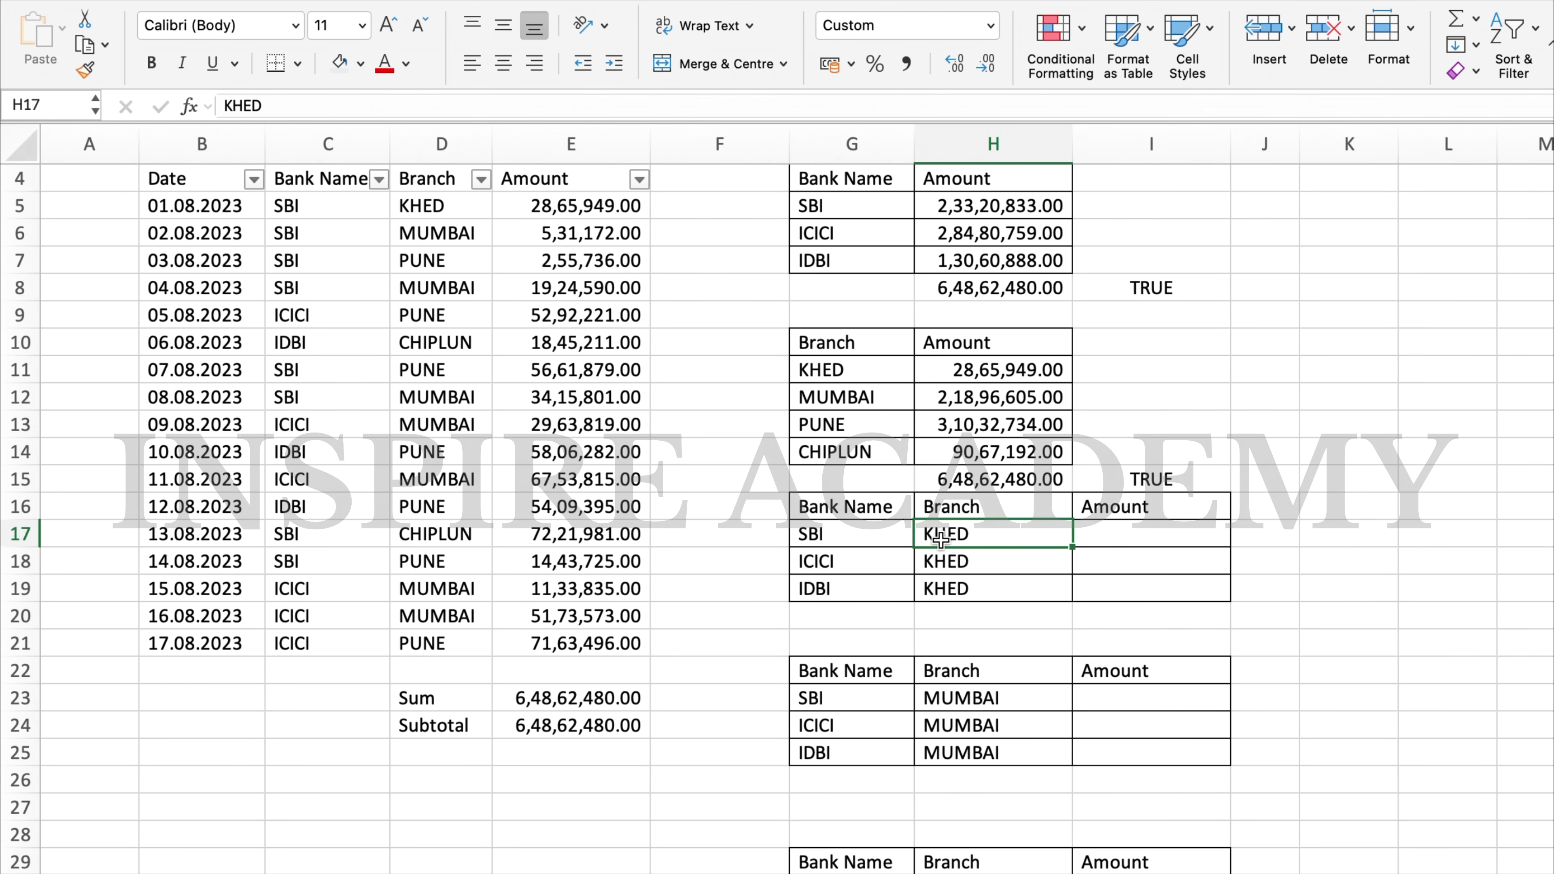
Start a SUMIFS formula in I17 with the Amount column $E$4:$E$21 as an absolute sum range.
click(1130, 528)
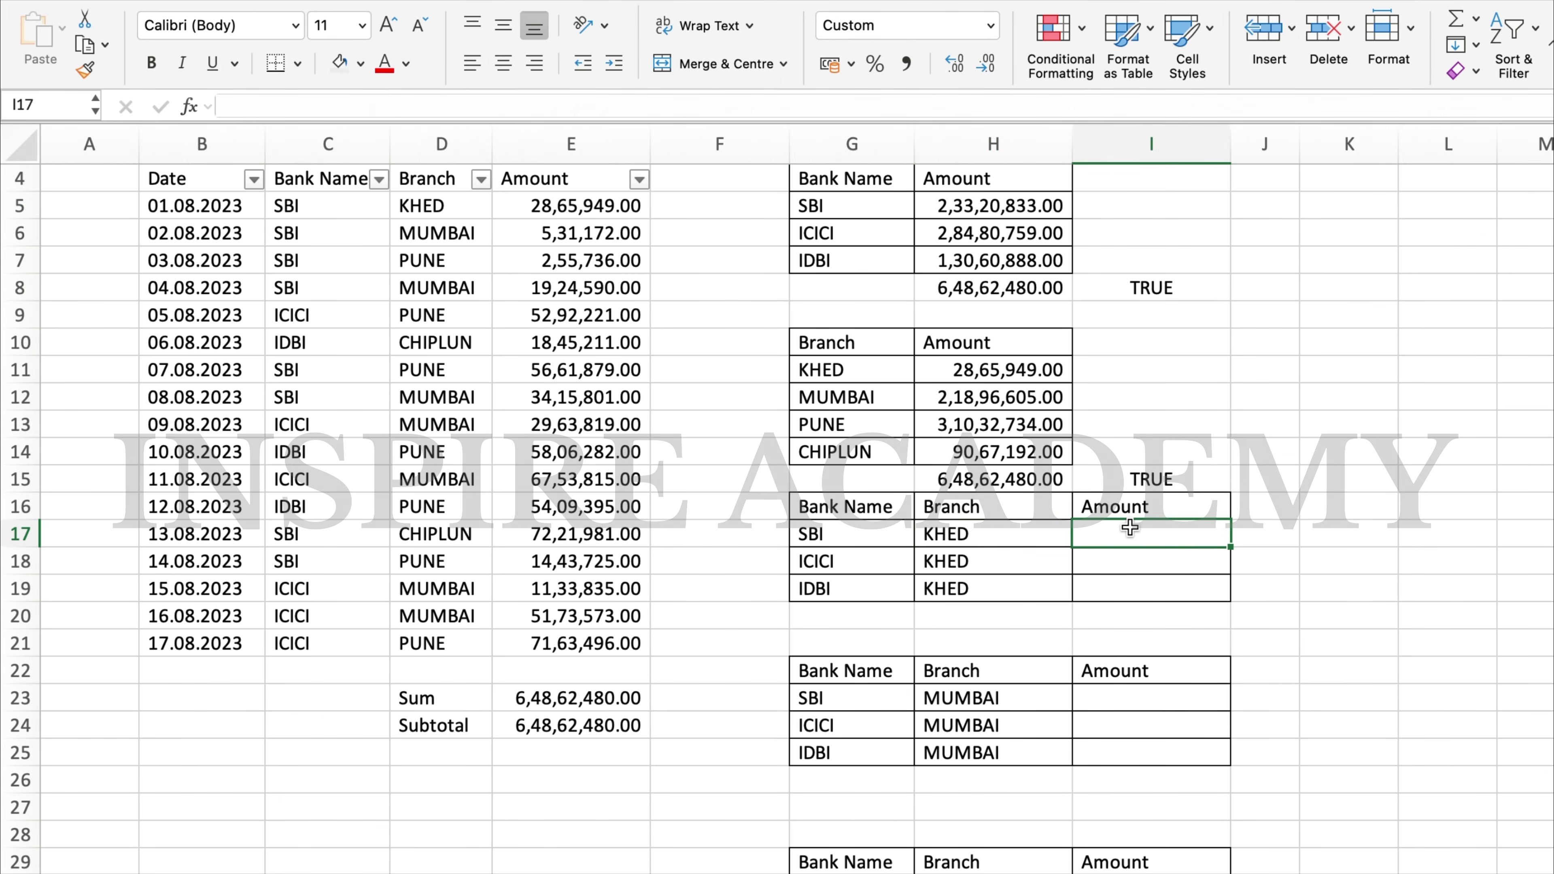
text(=sum)
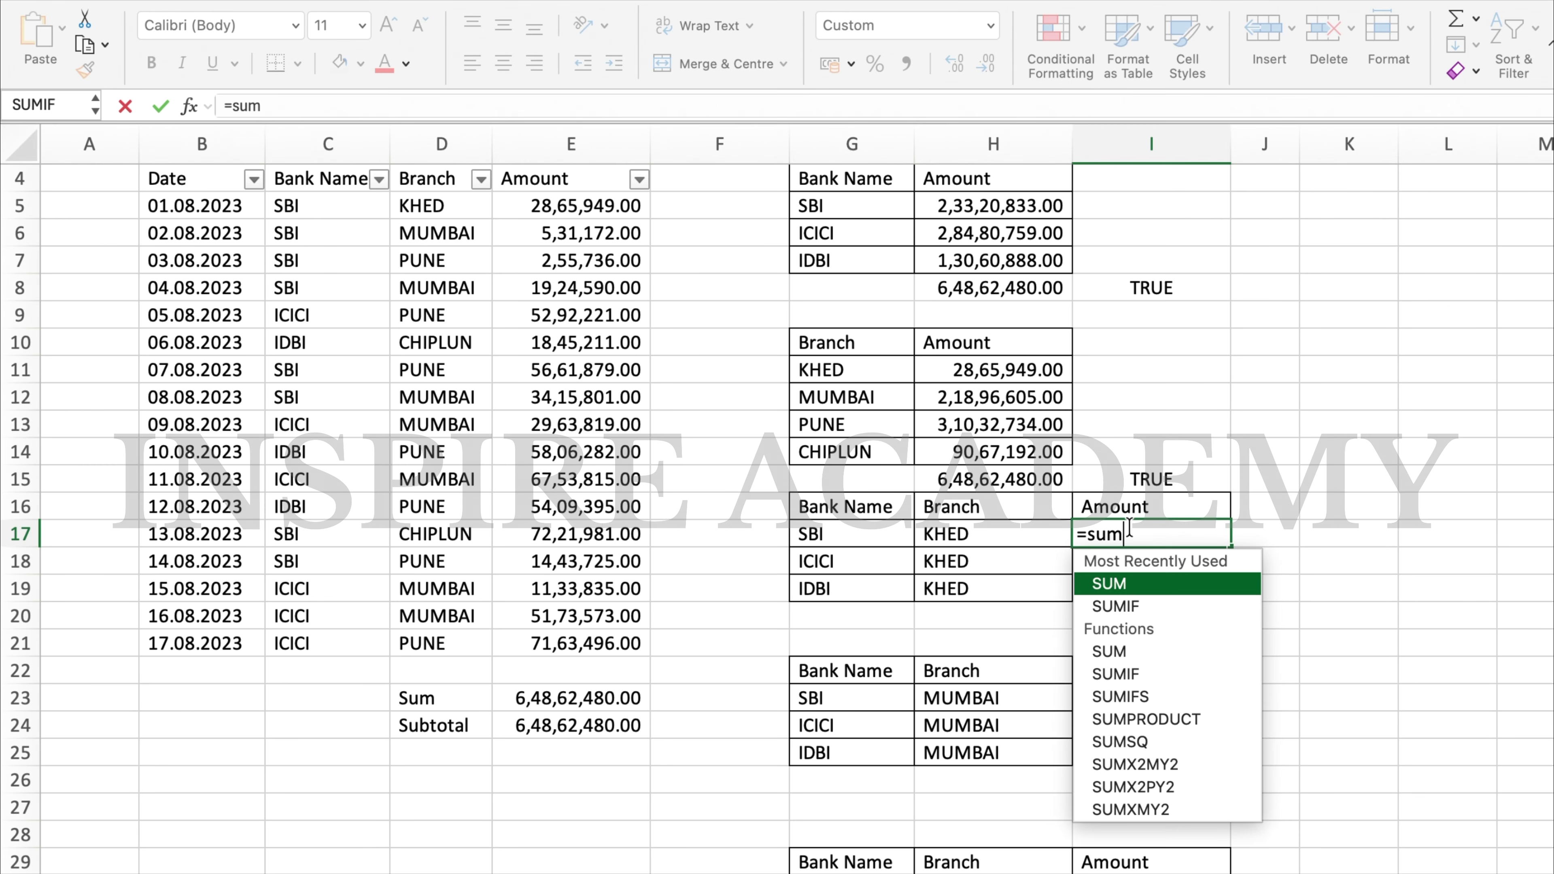
text(ifs)
key(Tab)
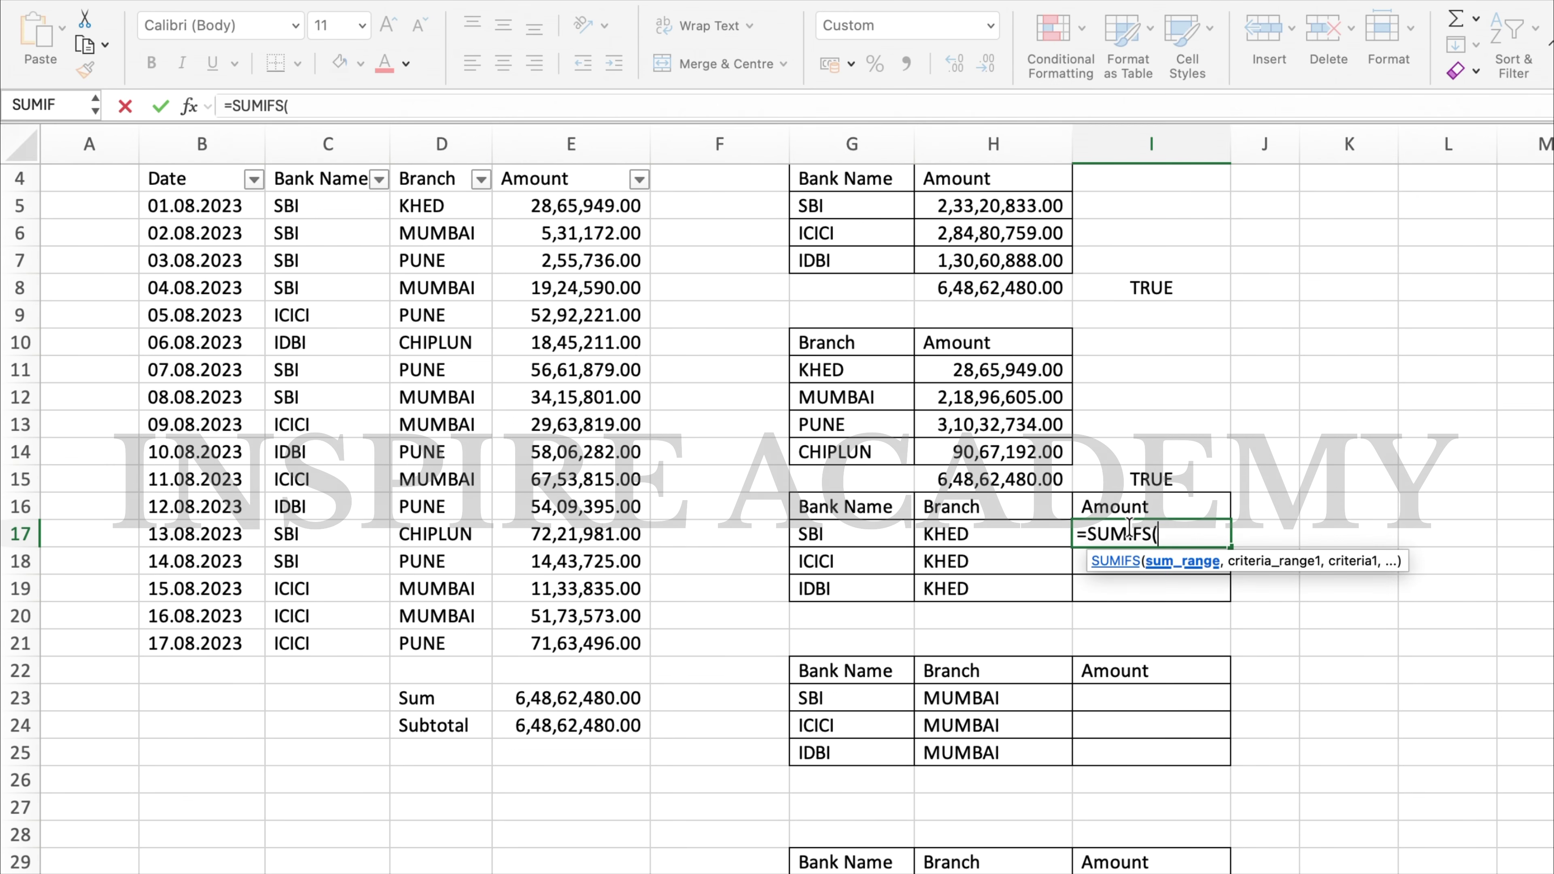
key(Left)
key(Left)
key(Left)
key(Left)
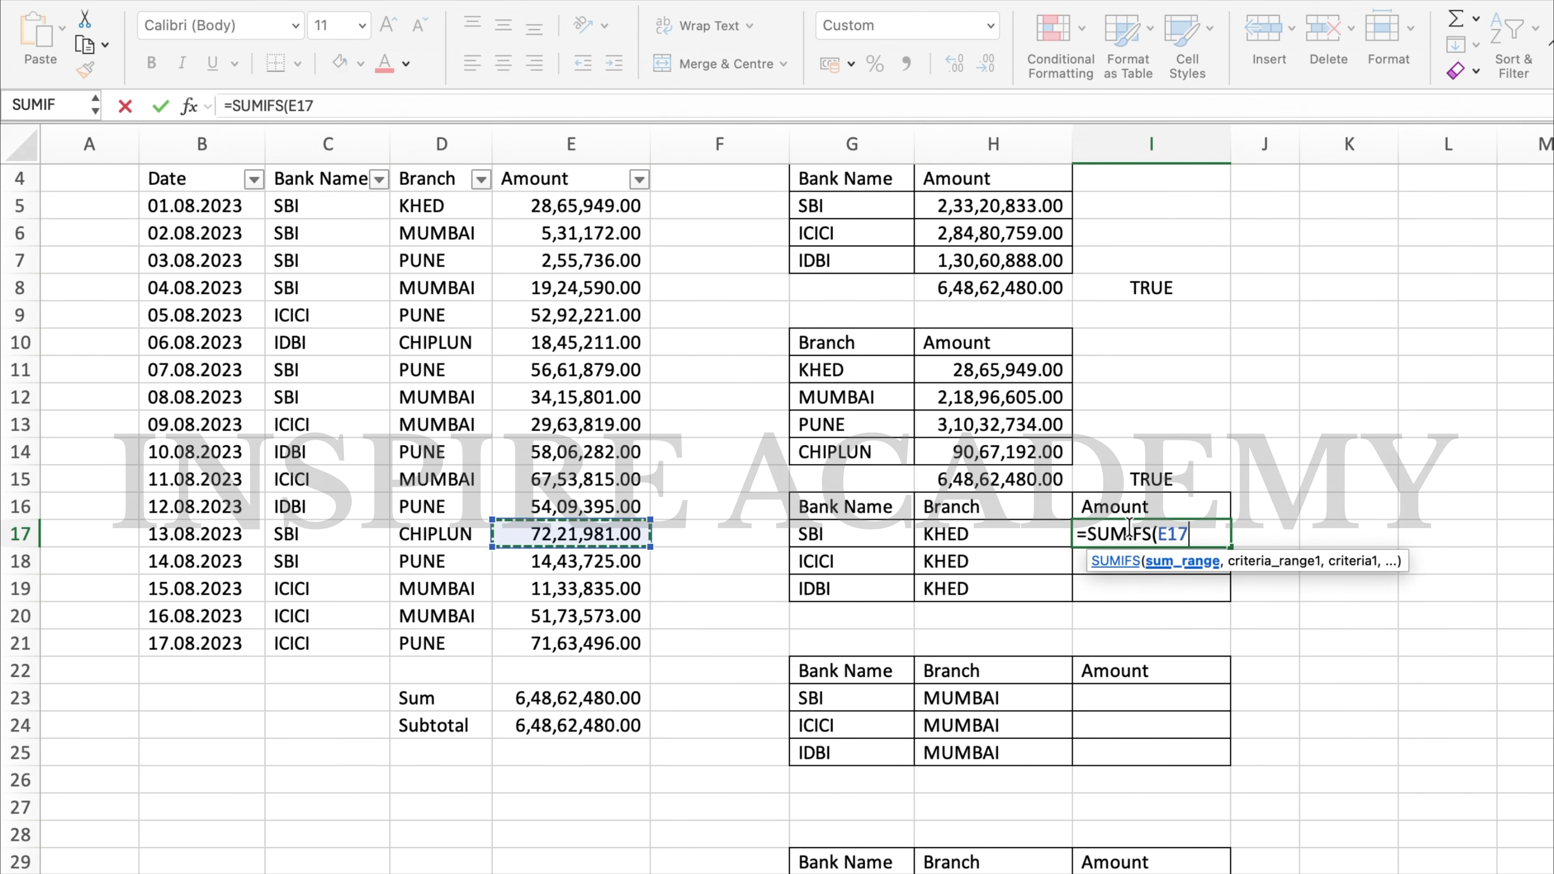
key(ctrl+Up)
key(ctrl+shift+Down)
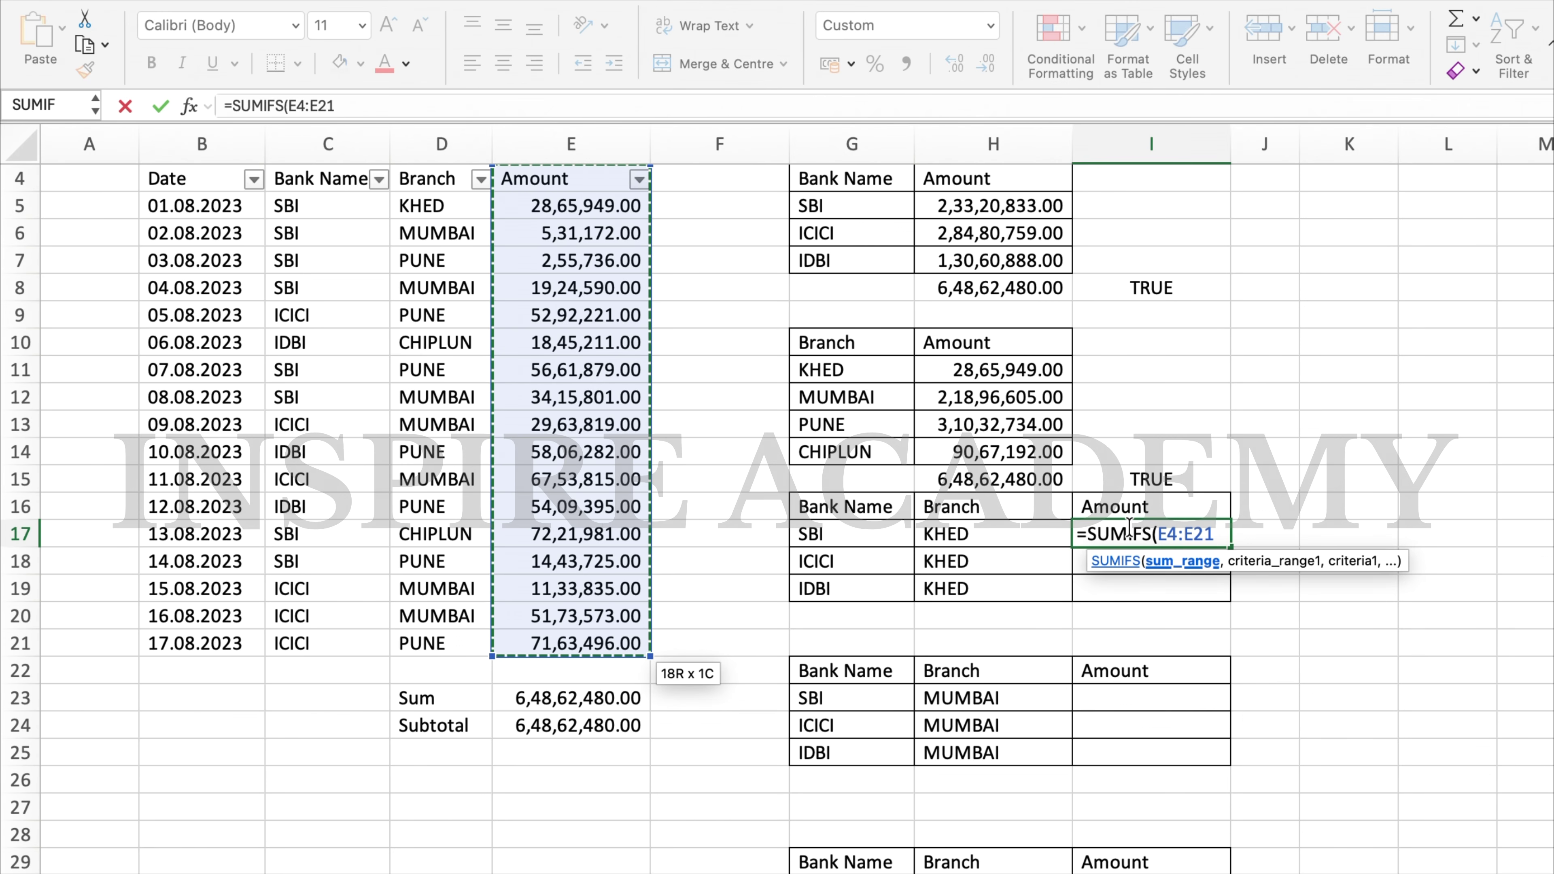
key(F4)
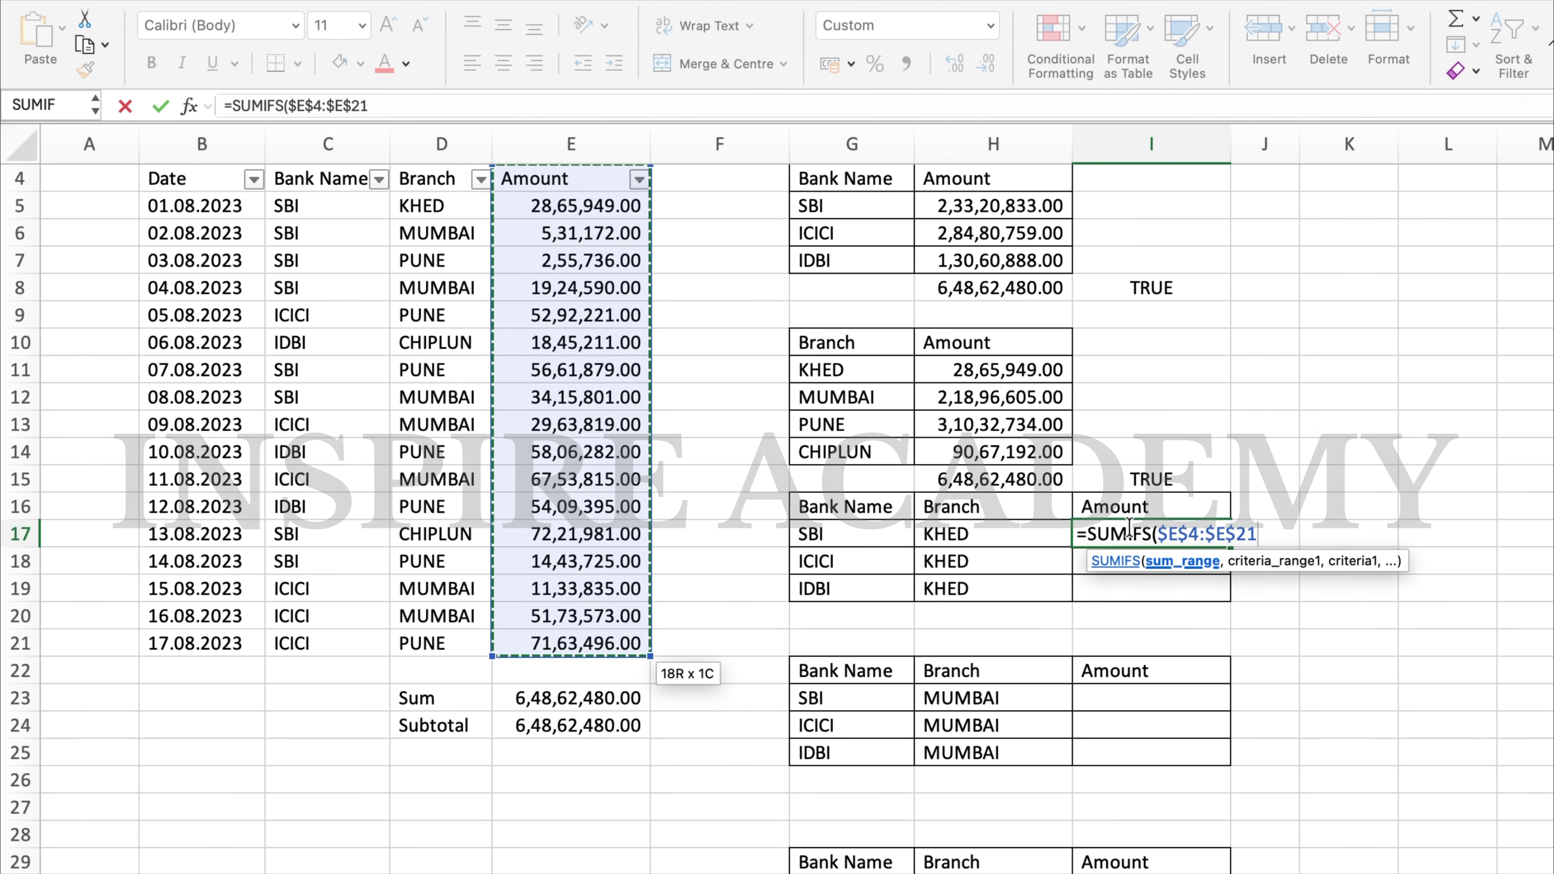
text(,)
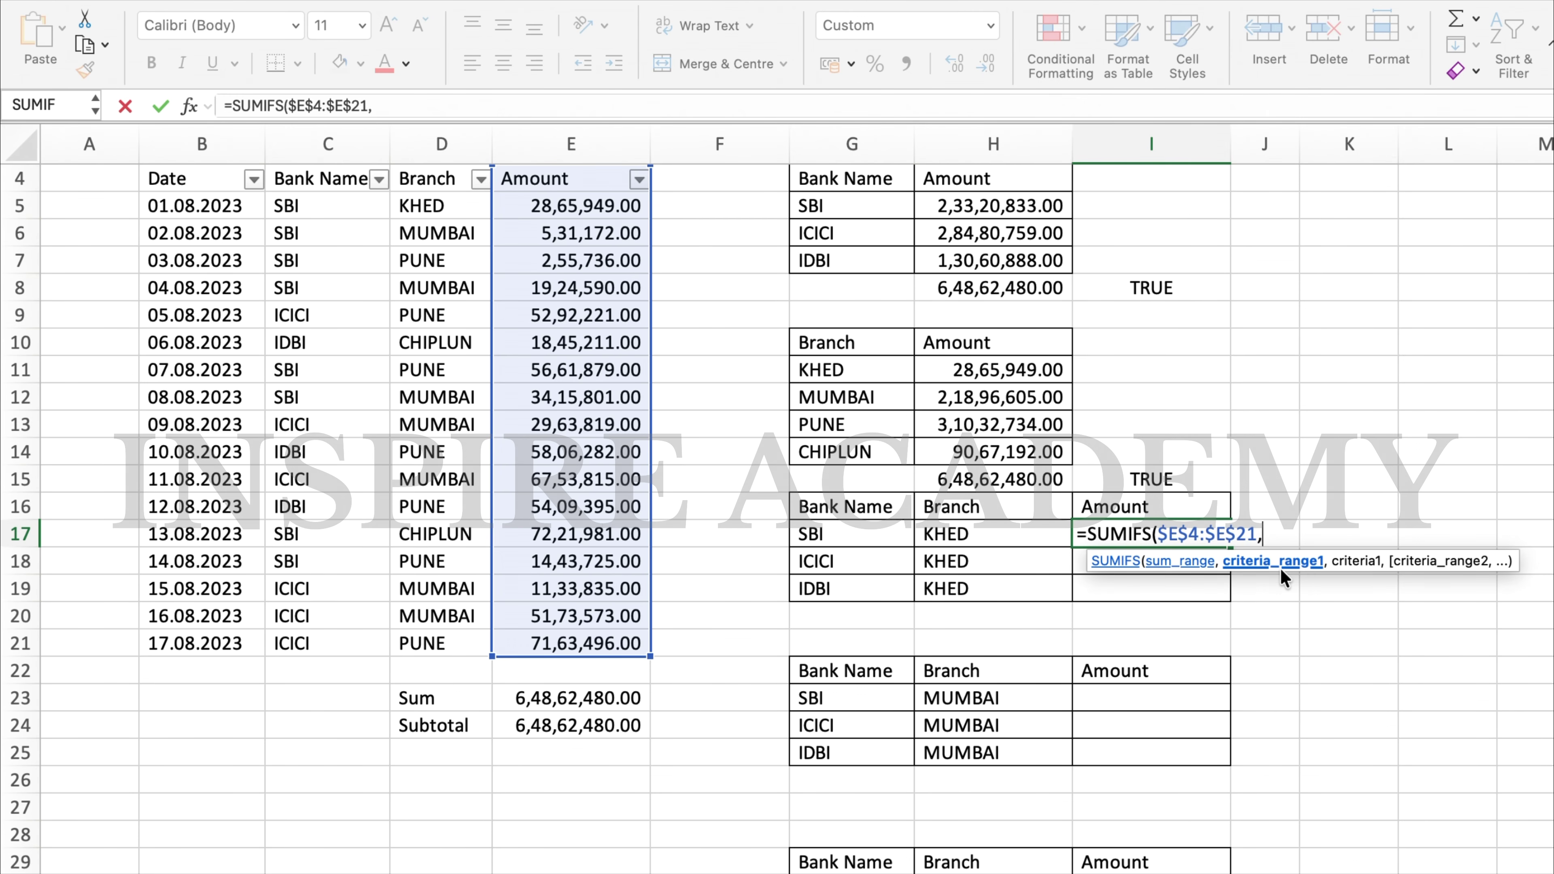
Add the absolute Bank Name range $C$4:$C$21 with criterion G17 as the first condition of the SUMIFS formula.
key(Left)
key(Left)
key(Left)
key(Left)
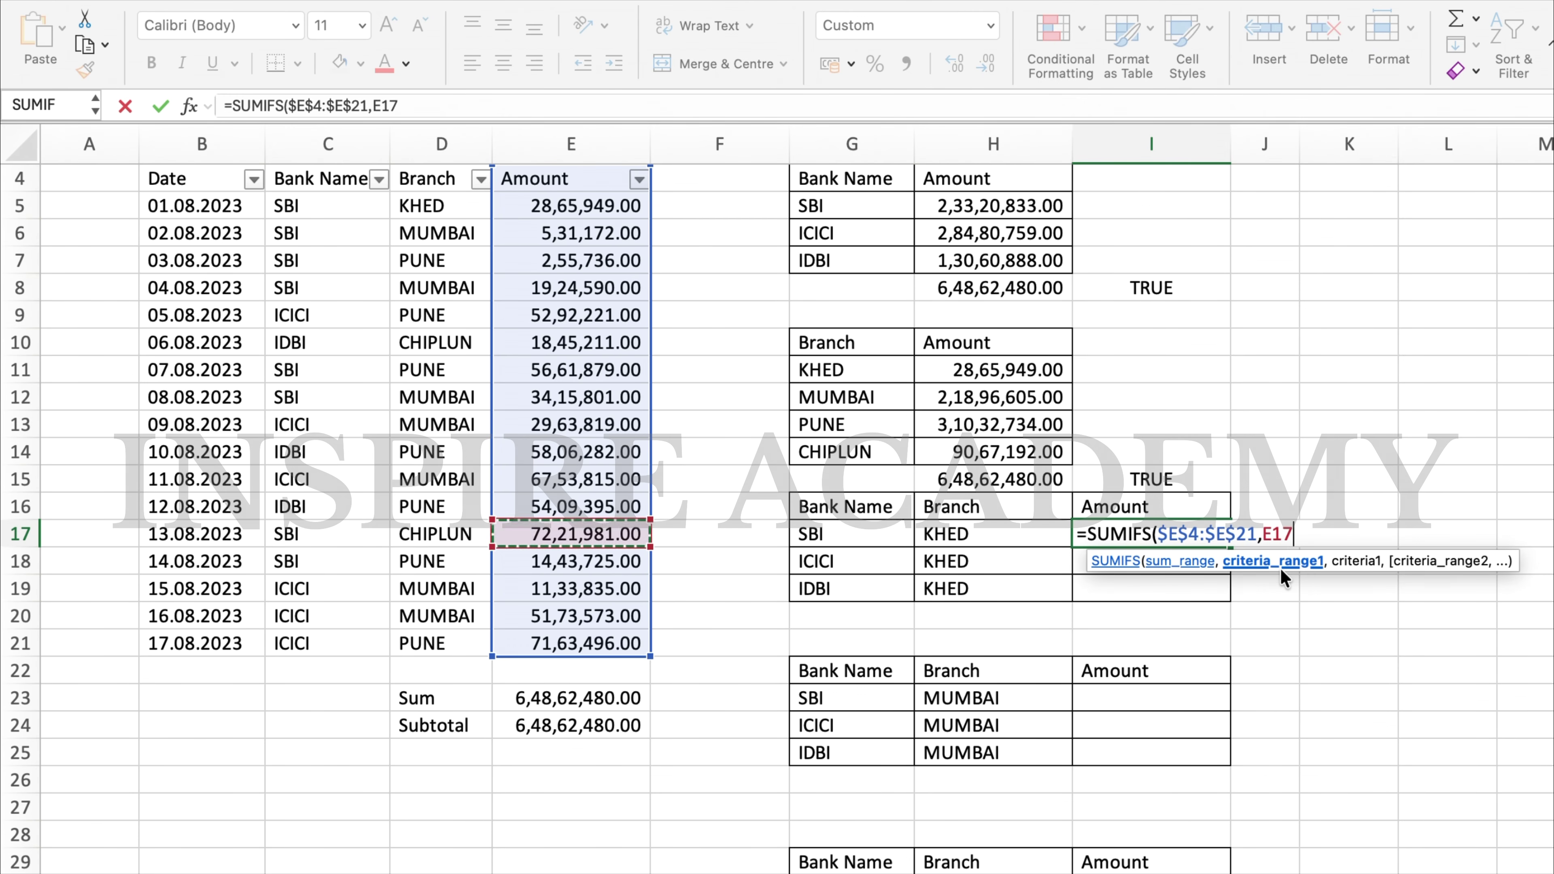
key(Right)
key(Right)
key(Left)
key(Left)
key(Left)
key(Left)
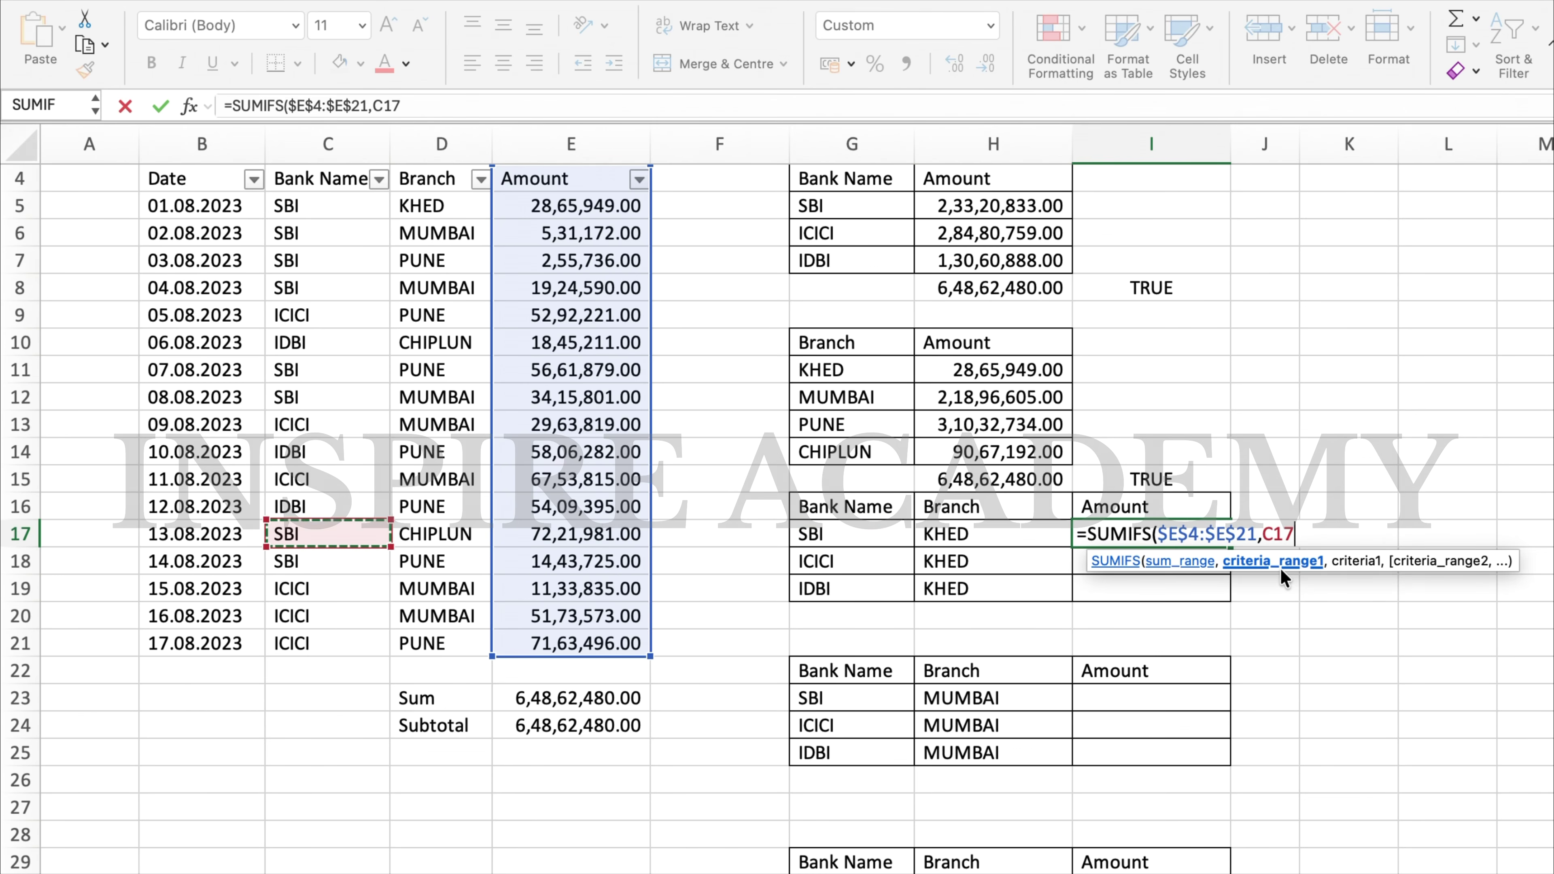
key(ctrl+Up)
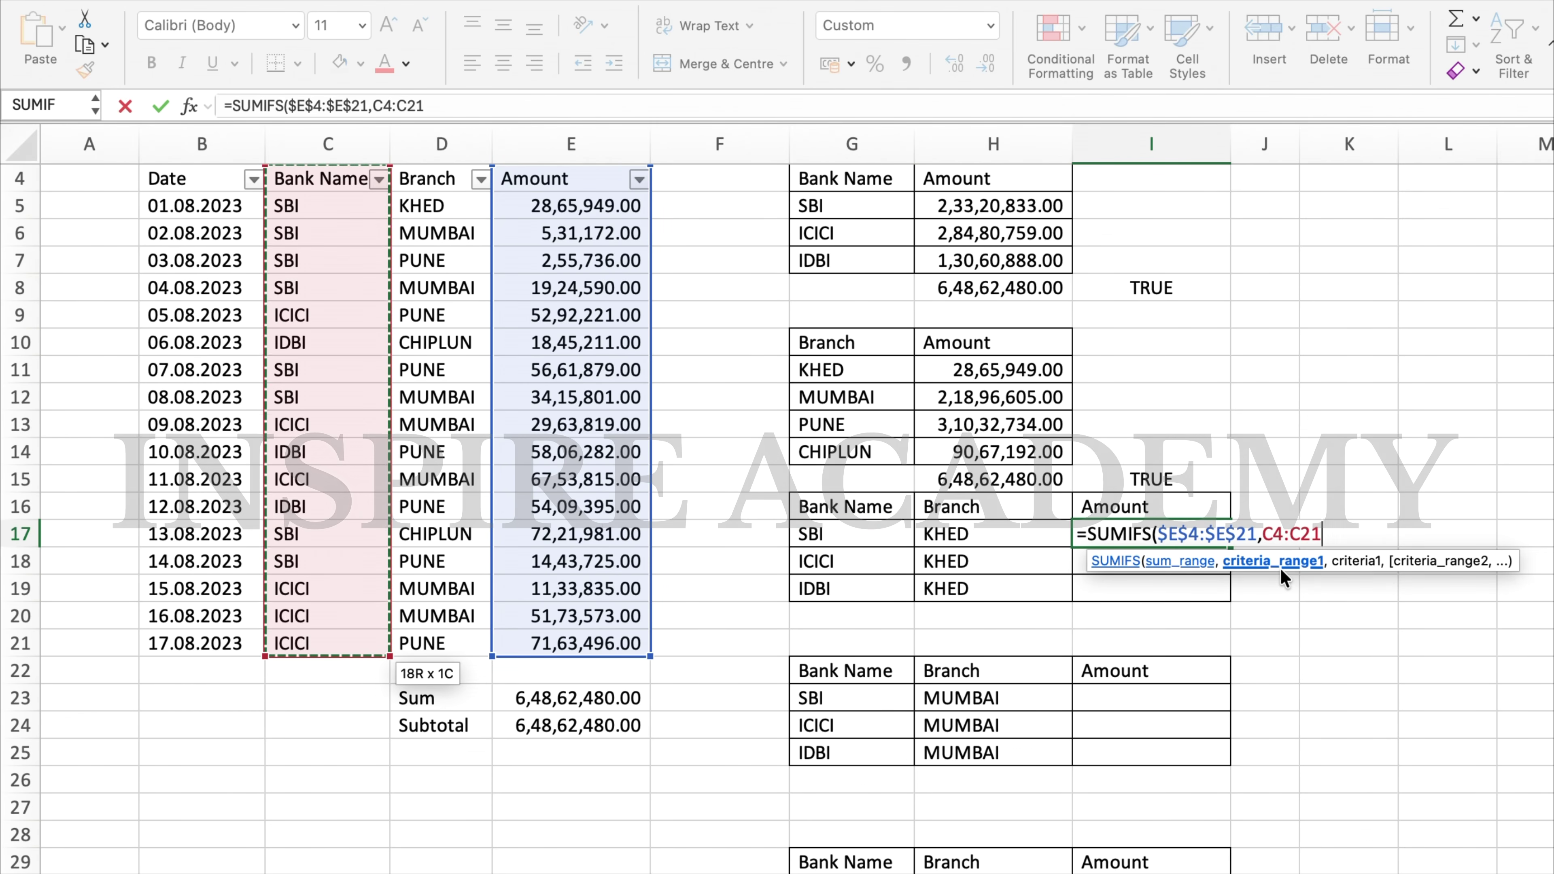
key(ctrl+shift+Down)
key(F4)
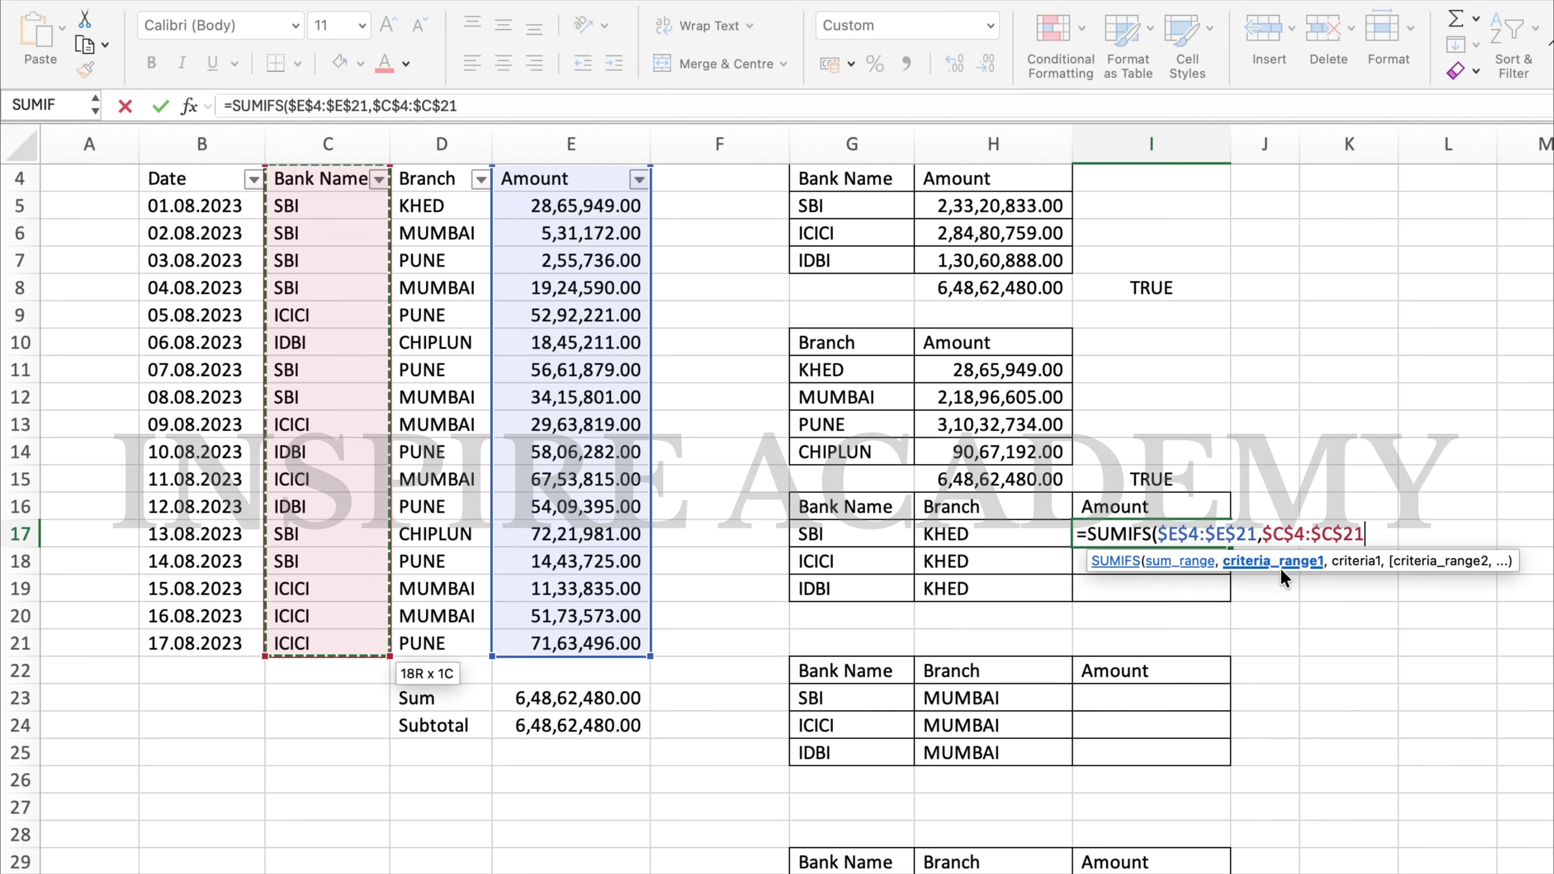
text(,)
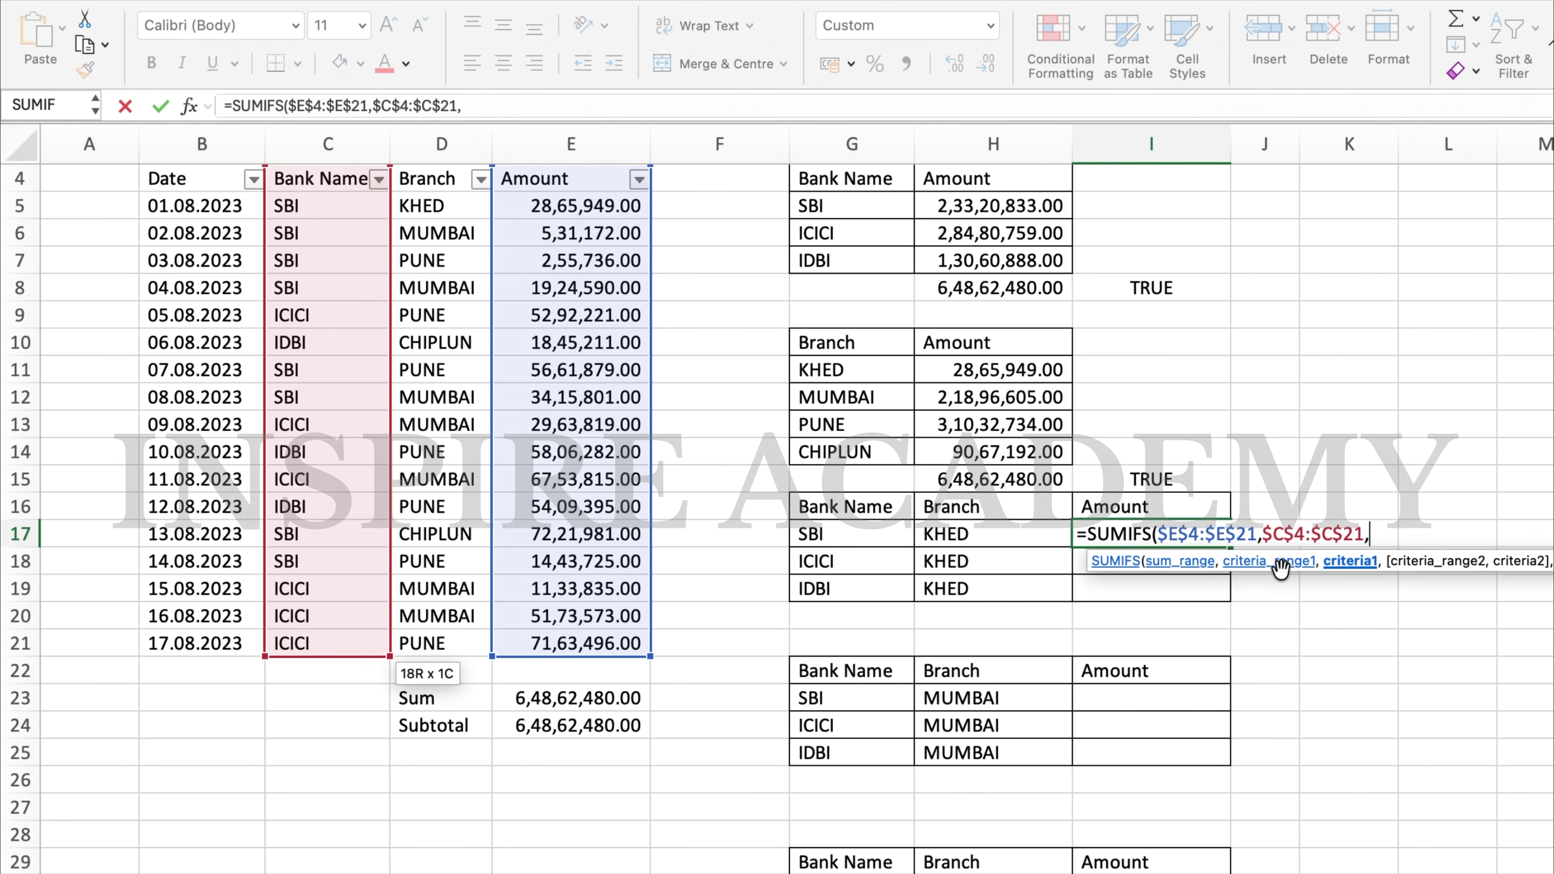
key(Left)
key(Left)
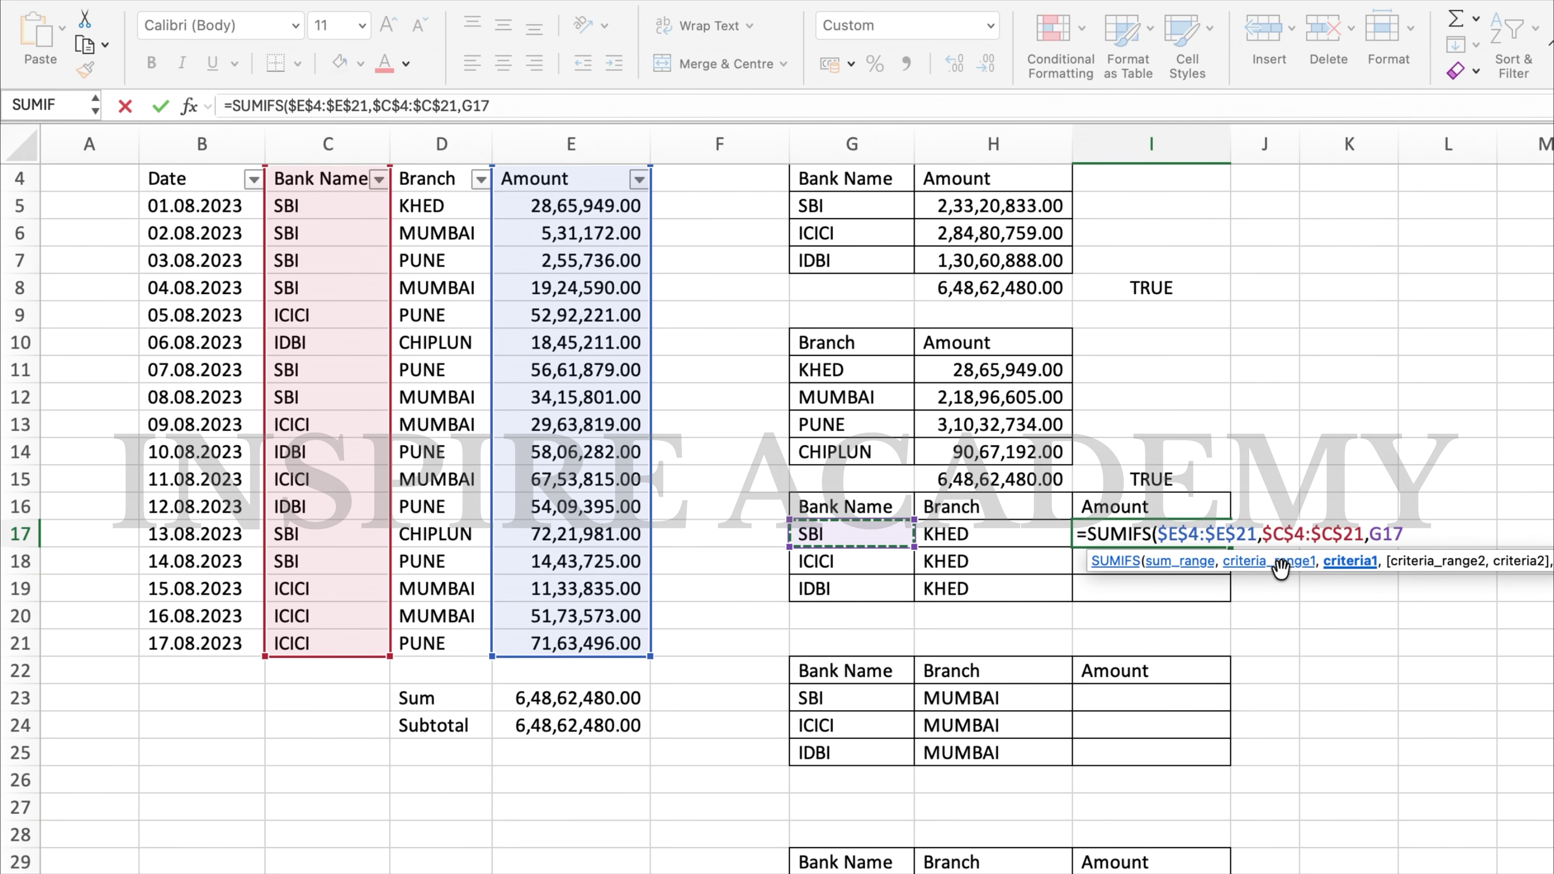
text(,)
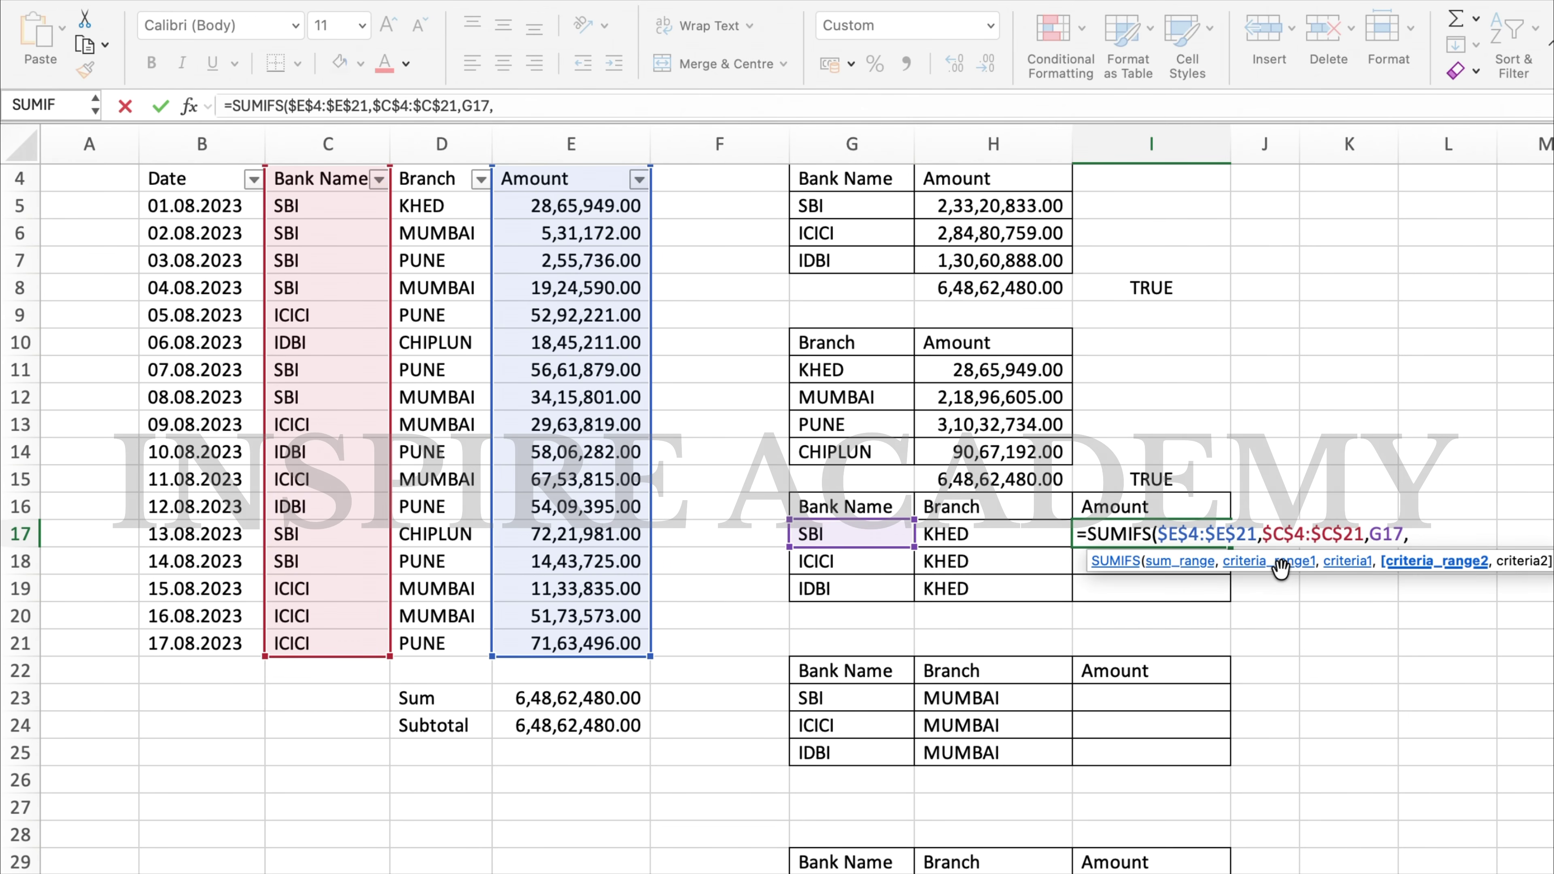
Add the absolute Branch range $D$4:$D$21 with criterion H17 as the second condition and complete the SUMIFS formula.
key(Left)
key(Left)
key(Left)
key(Left)
key(Left)
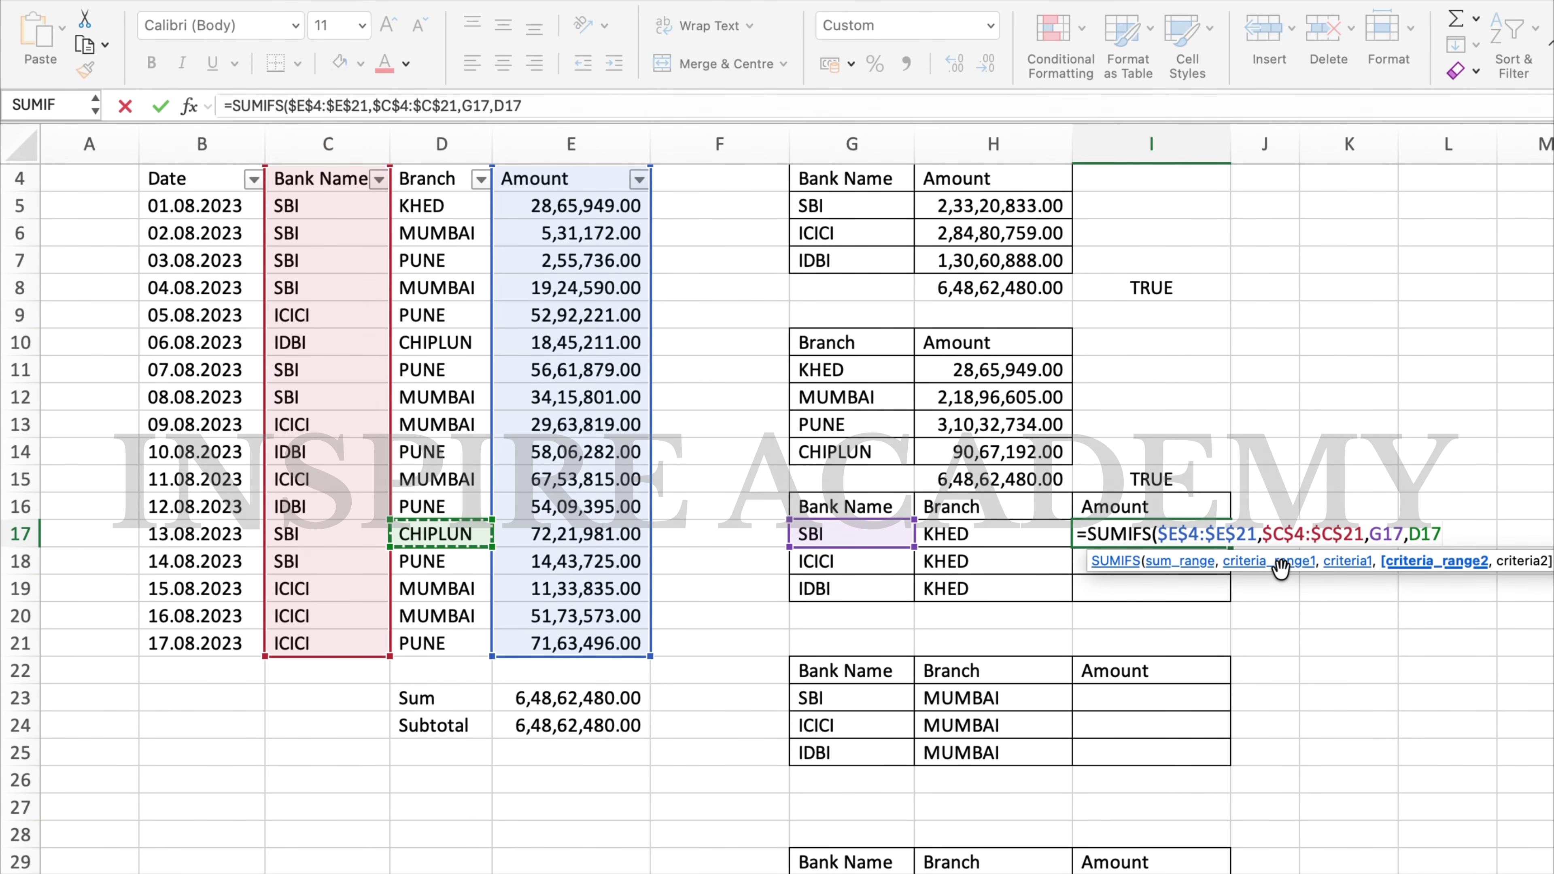
key(ctrl+Up)
key(ctrl+shift+Down)
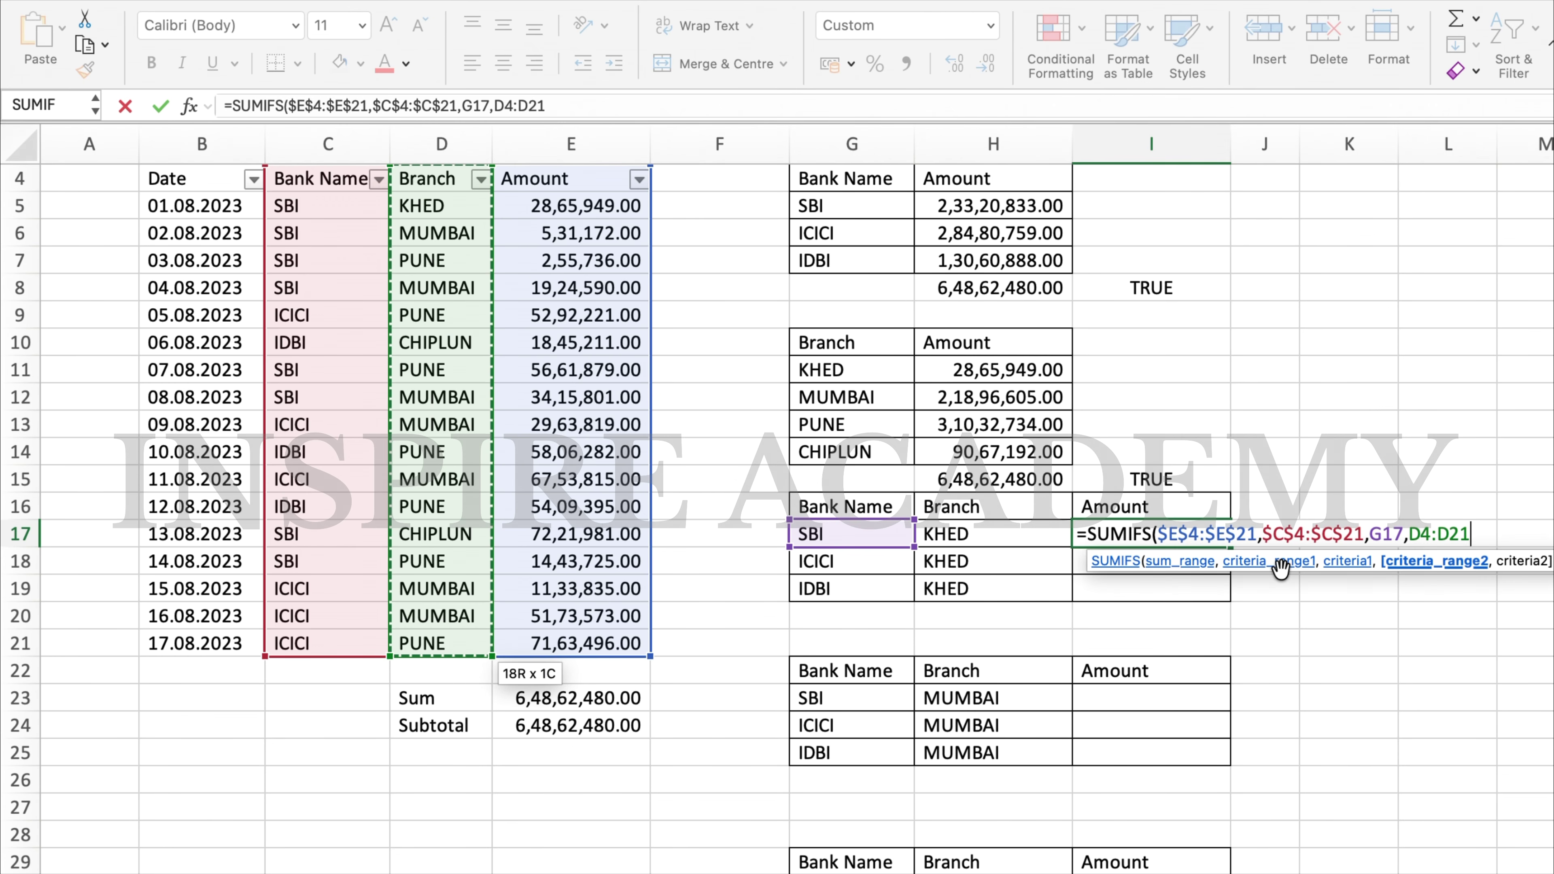
key(F4)
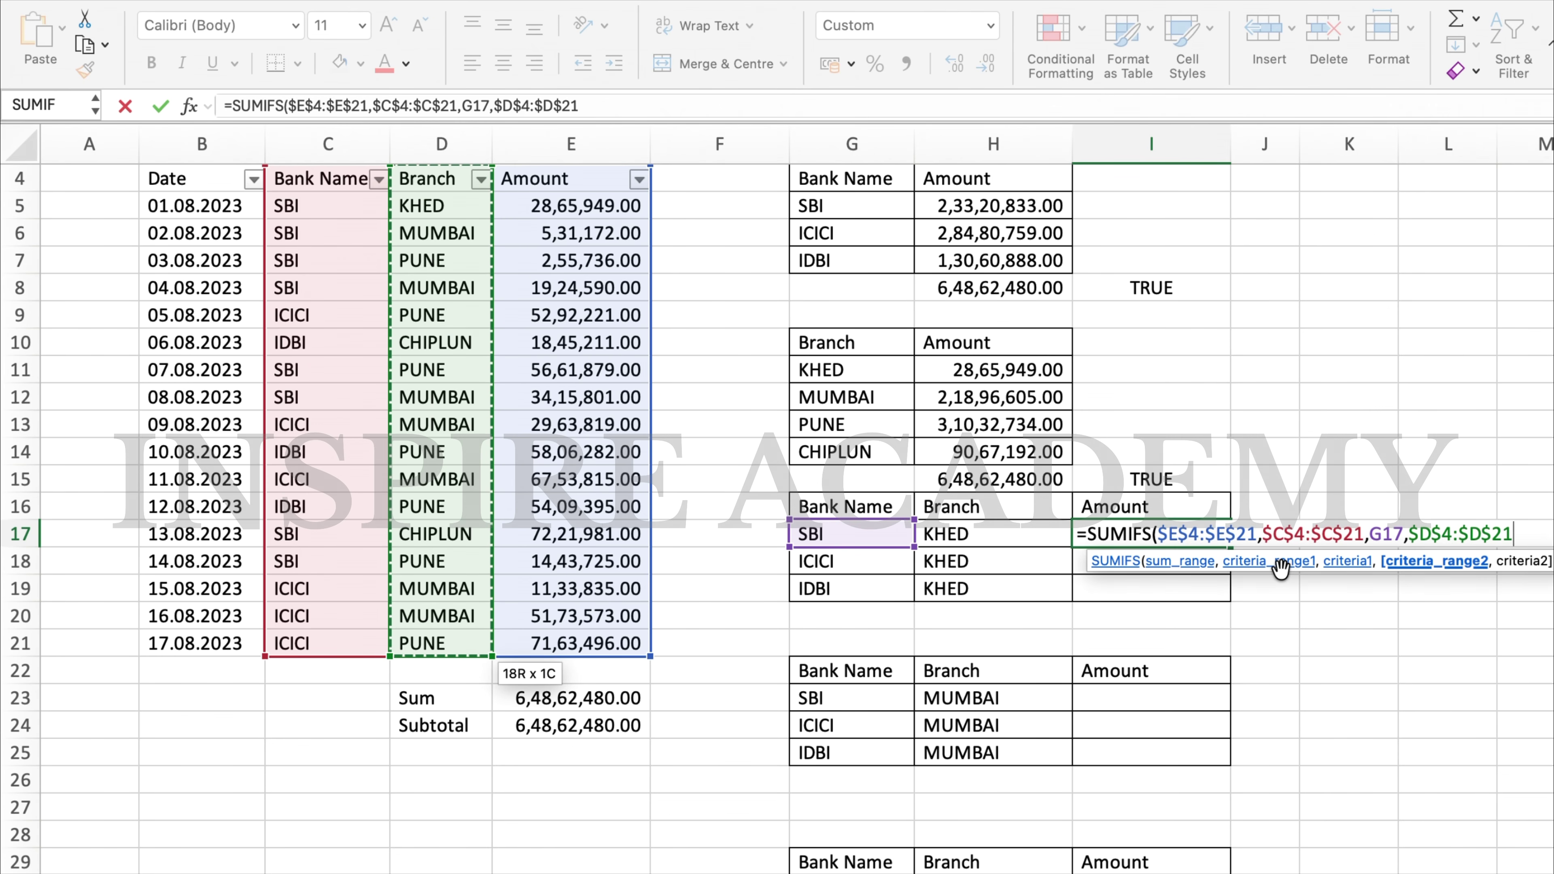
text(,)
key(Left)
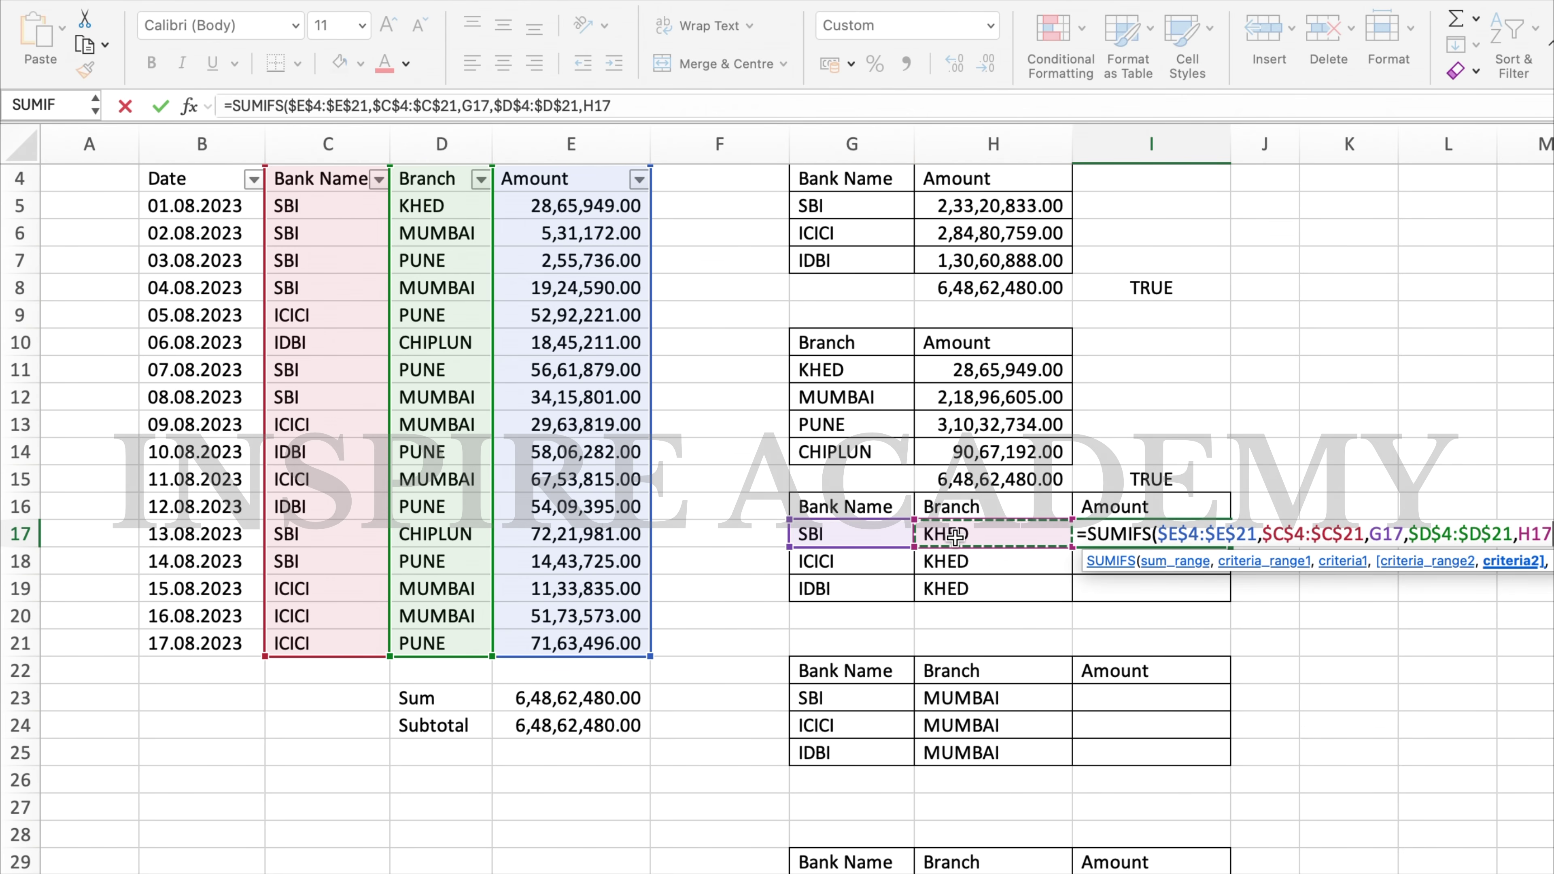
key(Return)
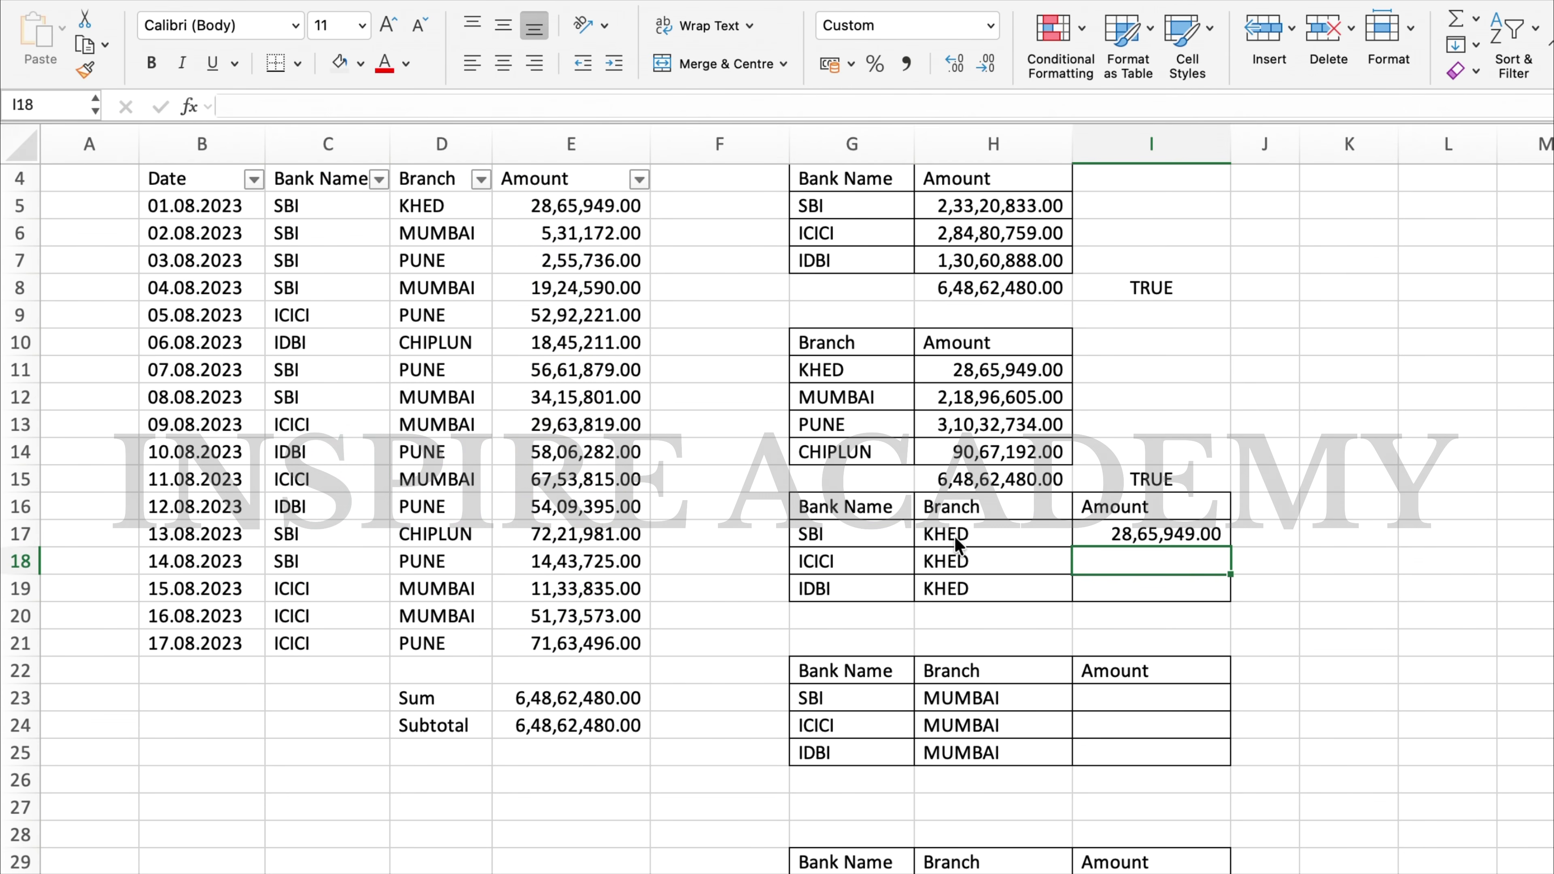
Copy the SUMIFS formula from I17 into the ICICI and IDBI amount cells I18:I19.
key(Up)
key(super+c)
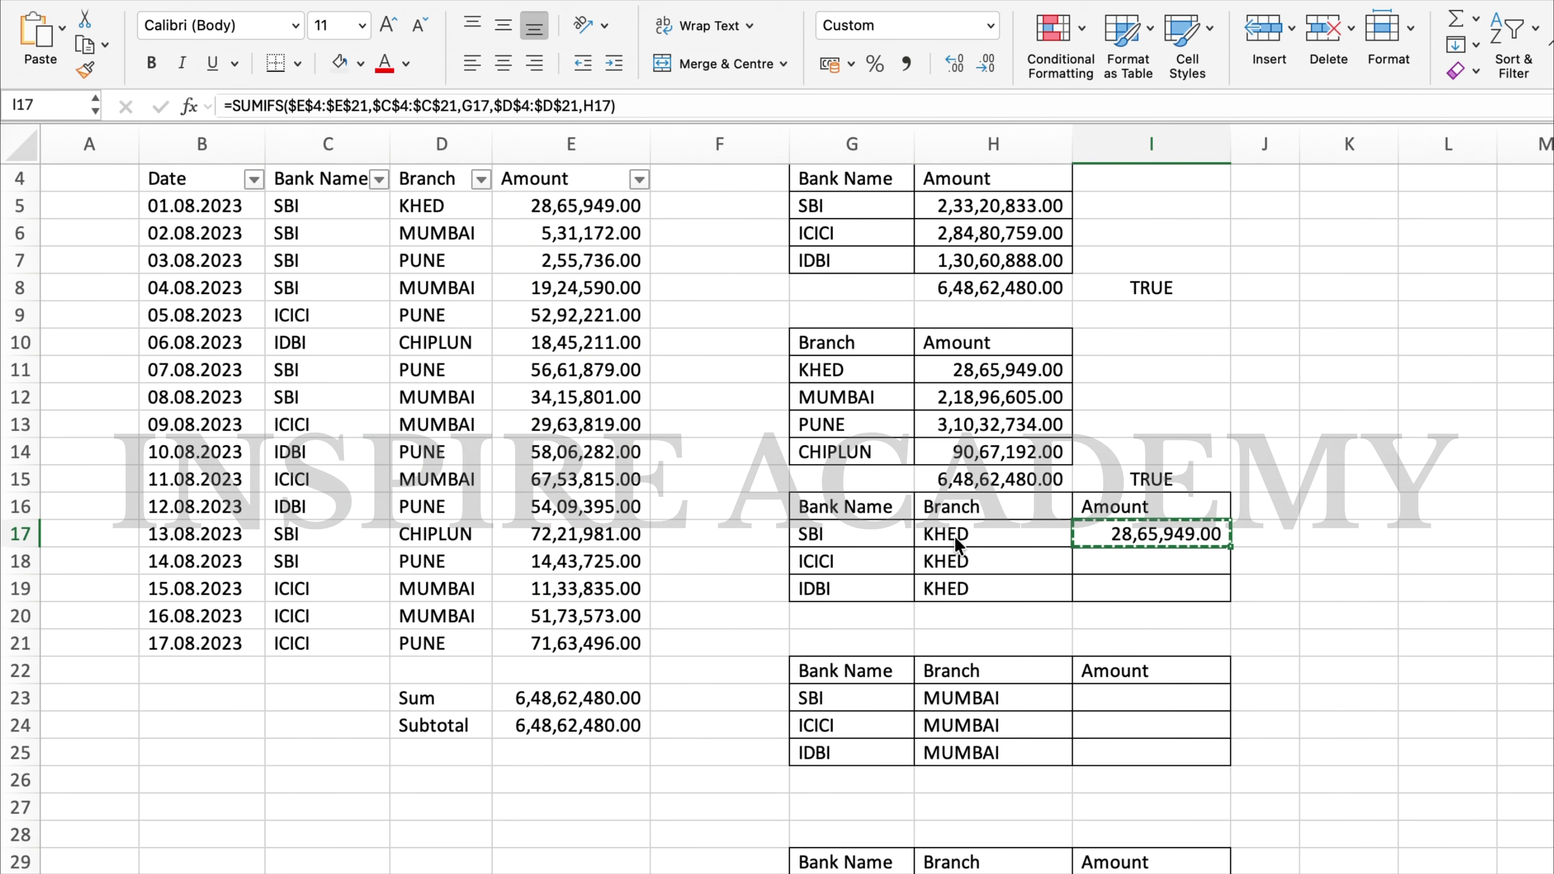
key(Down)
key(shift+Down)
key(super+v)
key(Escape)
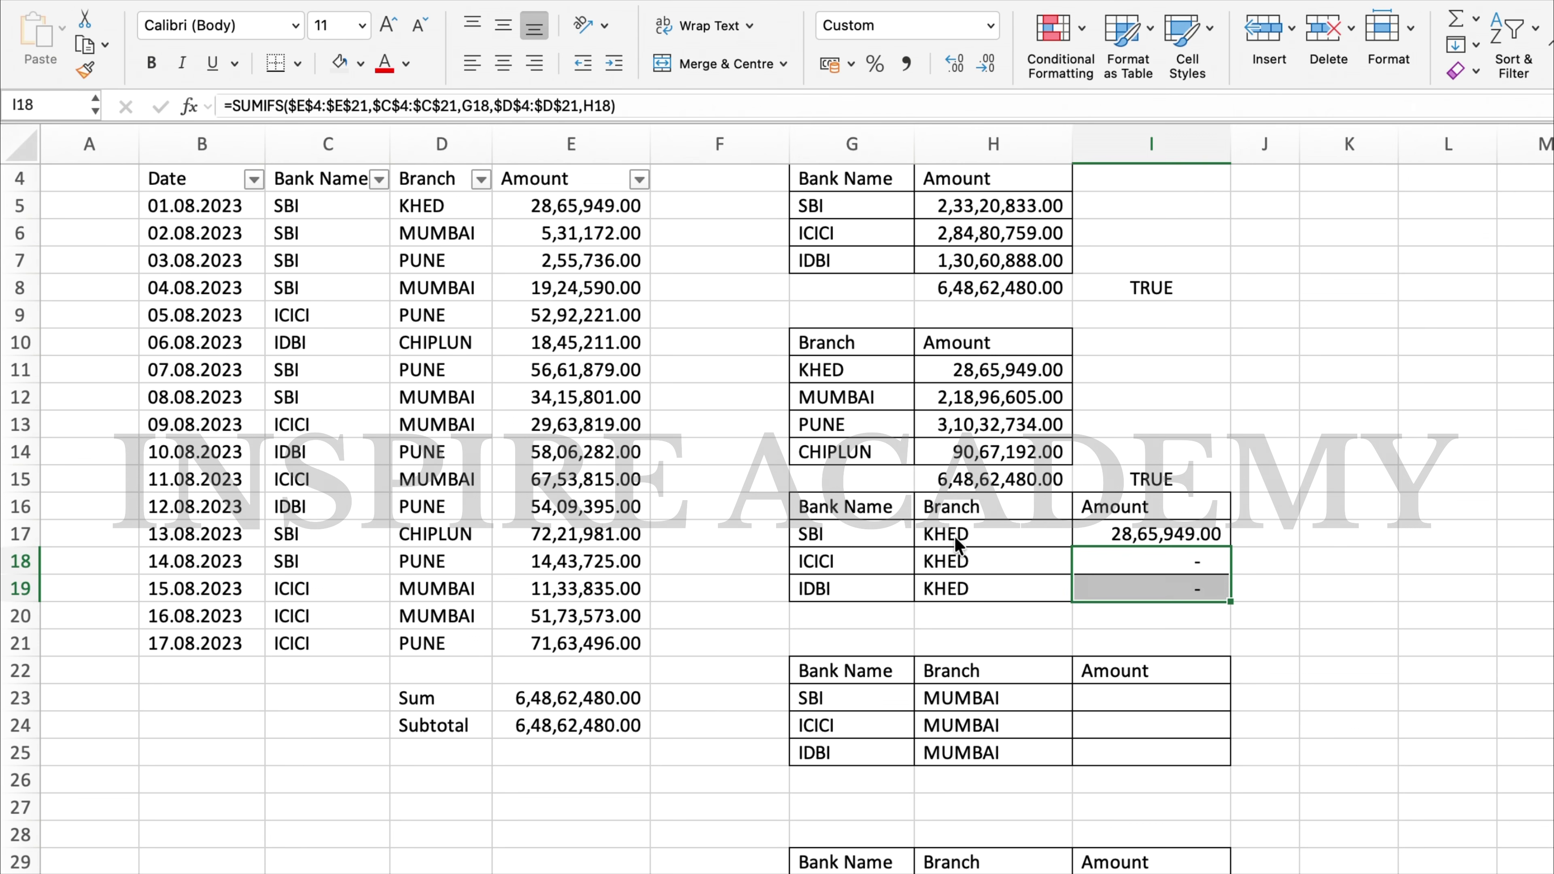
key(shift+Up)
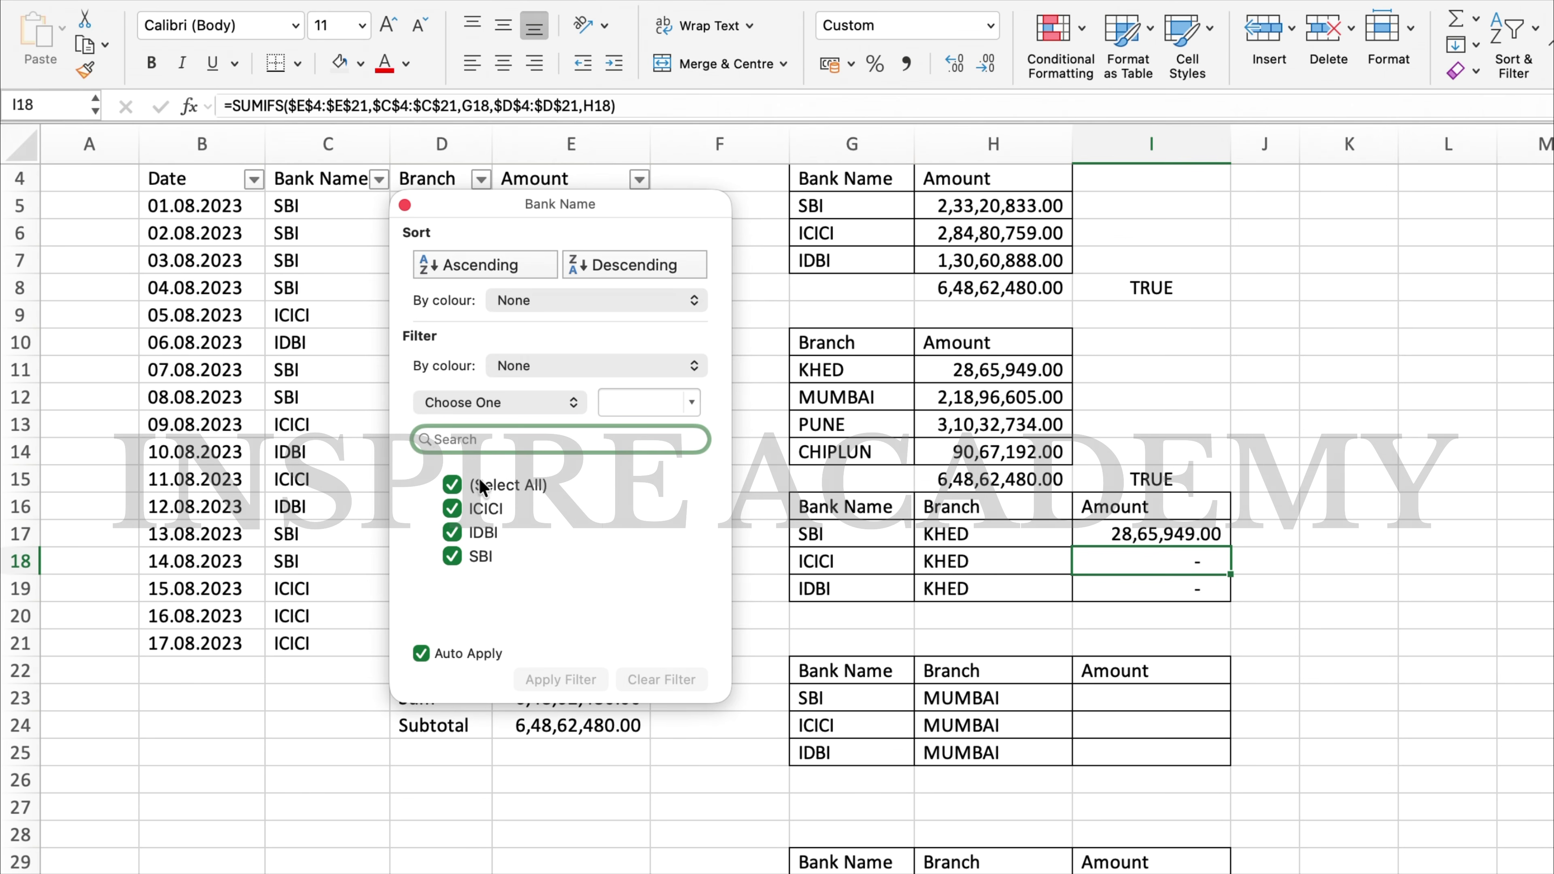
Filter the transaction table's Bank Name column to ICICI to check its branches, and restore all banks.
click(481, 483)
click(479, 506)
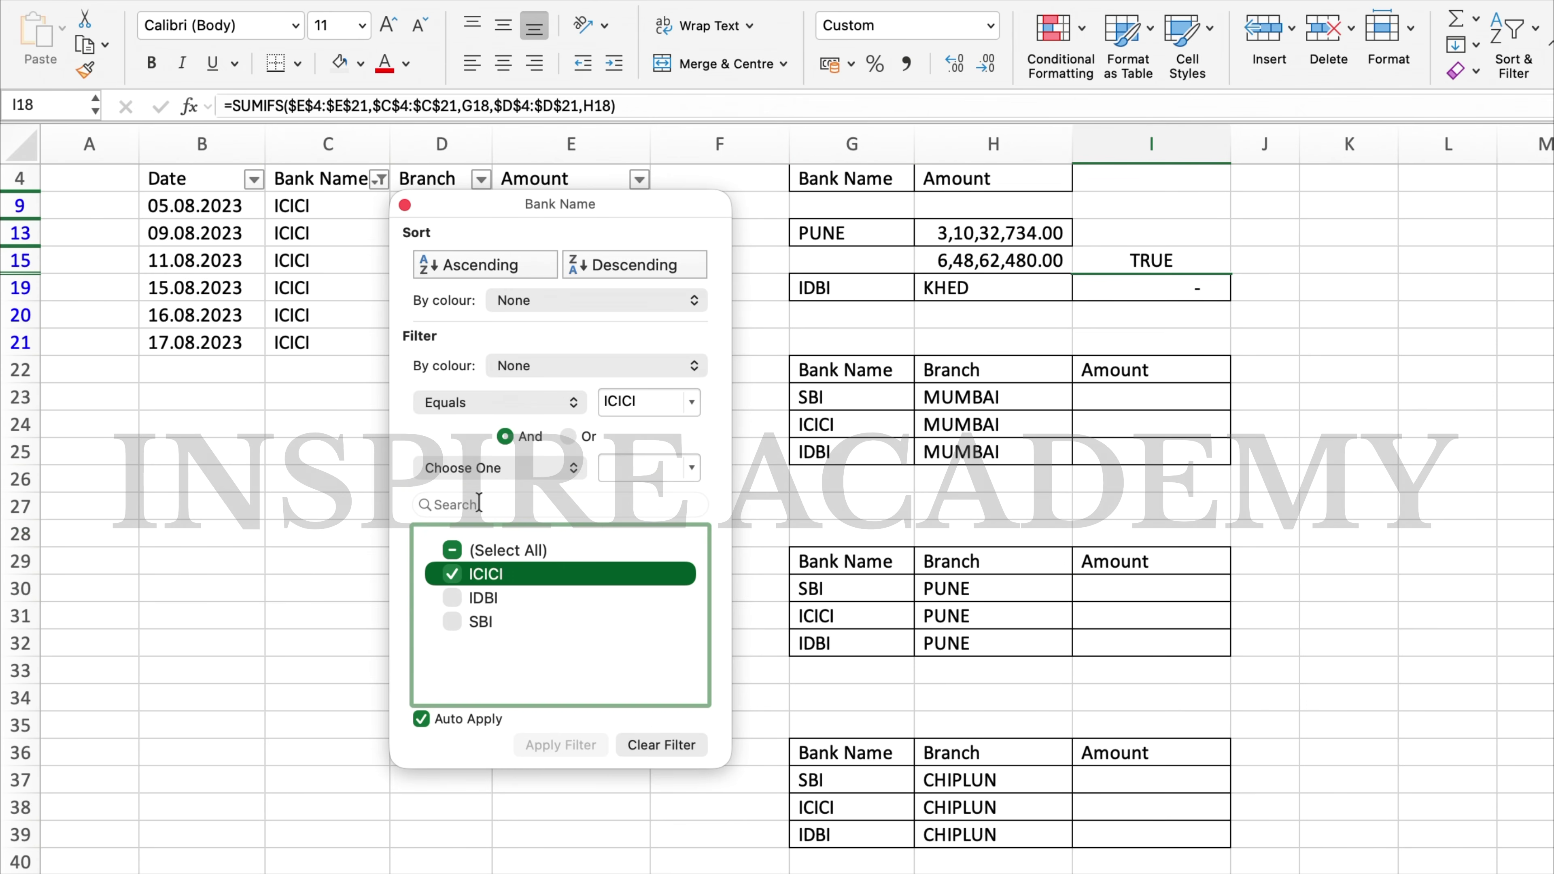
click(335, 503)
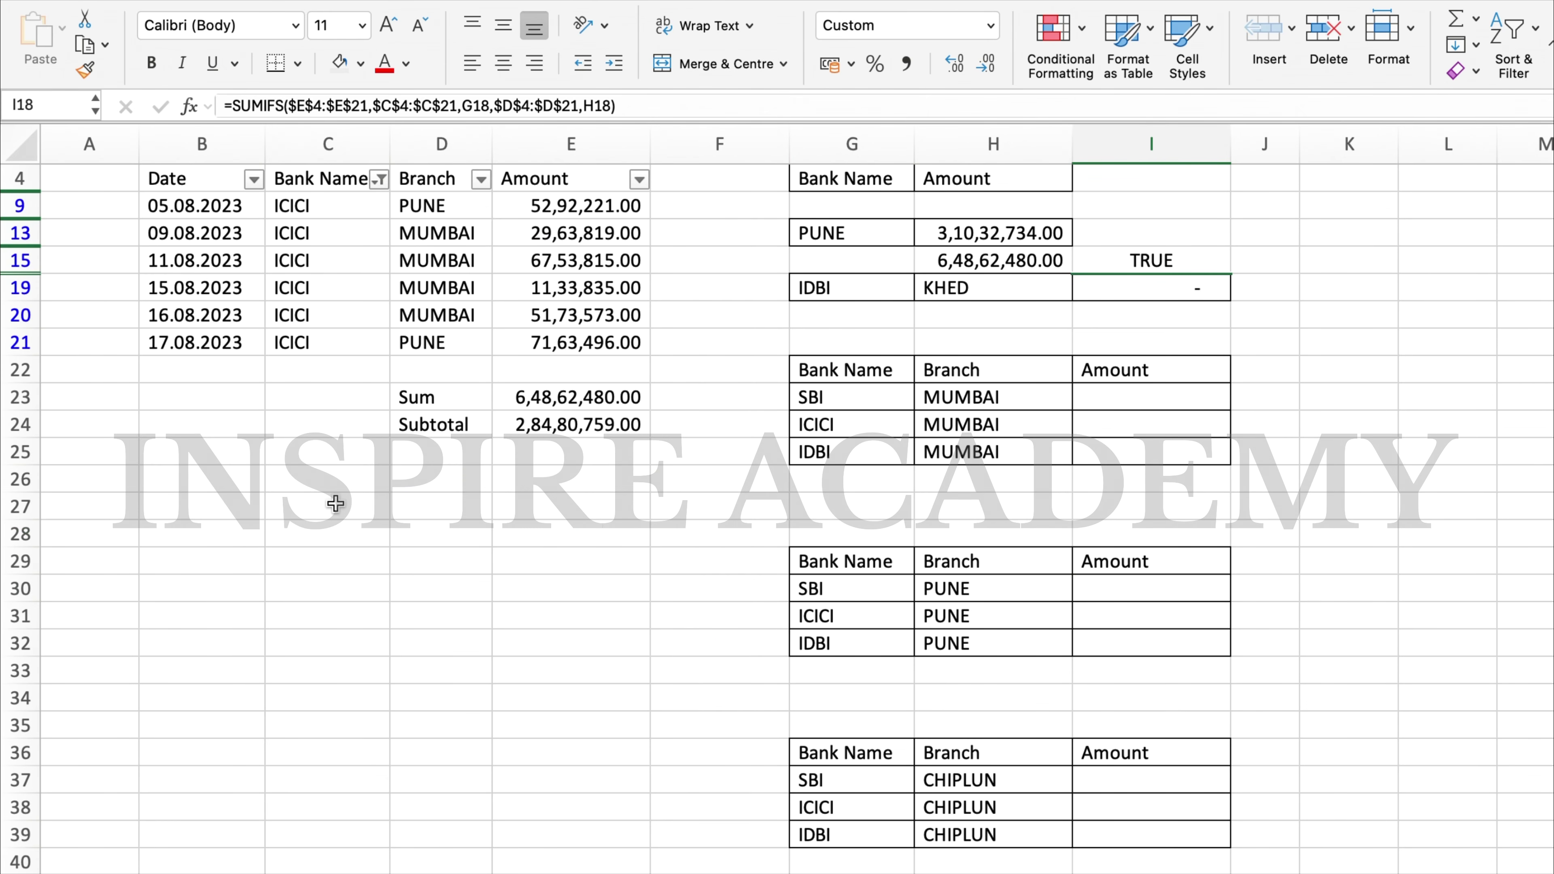
click(382, 181)
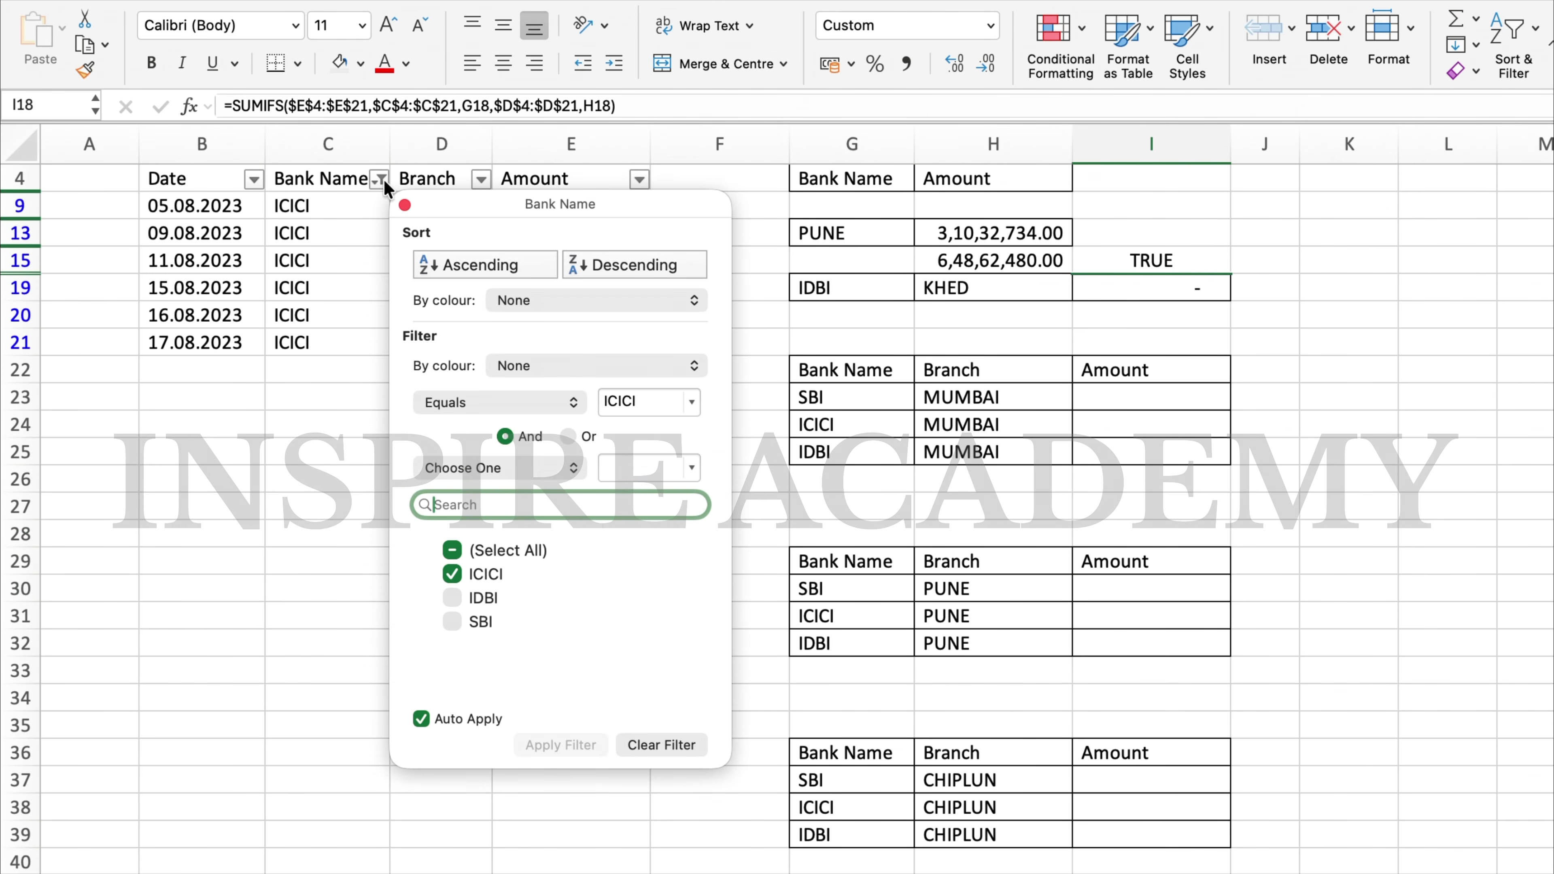
click(454, 551)
click(314, 640)
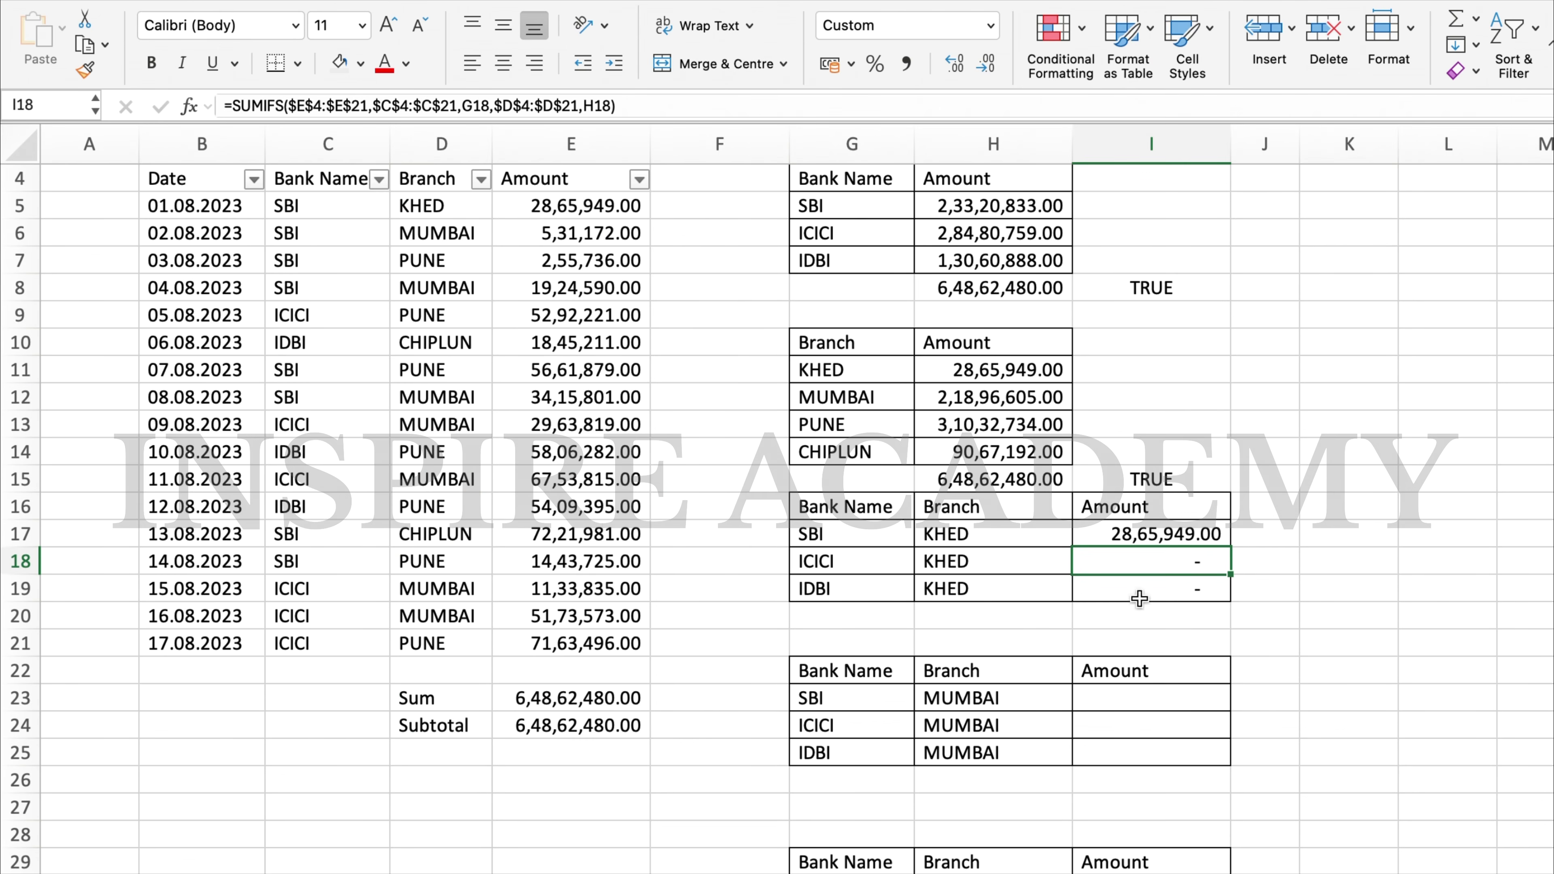
Copy the SUMIFS formula from I18 into the MUMBAI table's amount cells I23:I25.
scroll(1181, 613, down, 5)
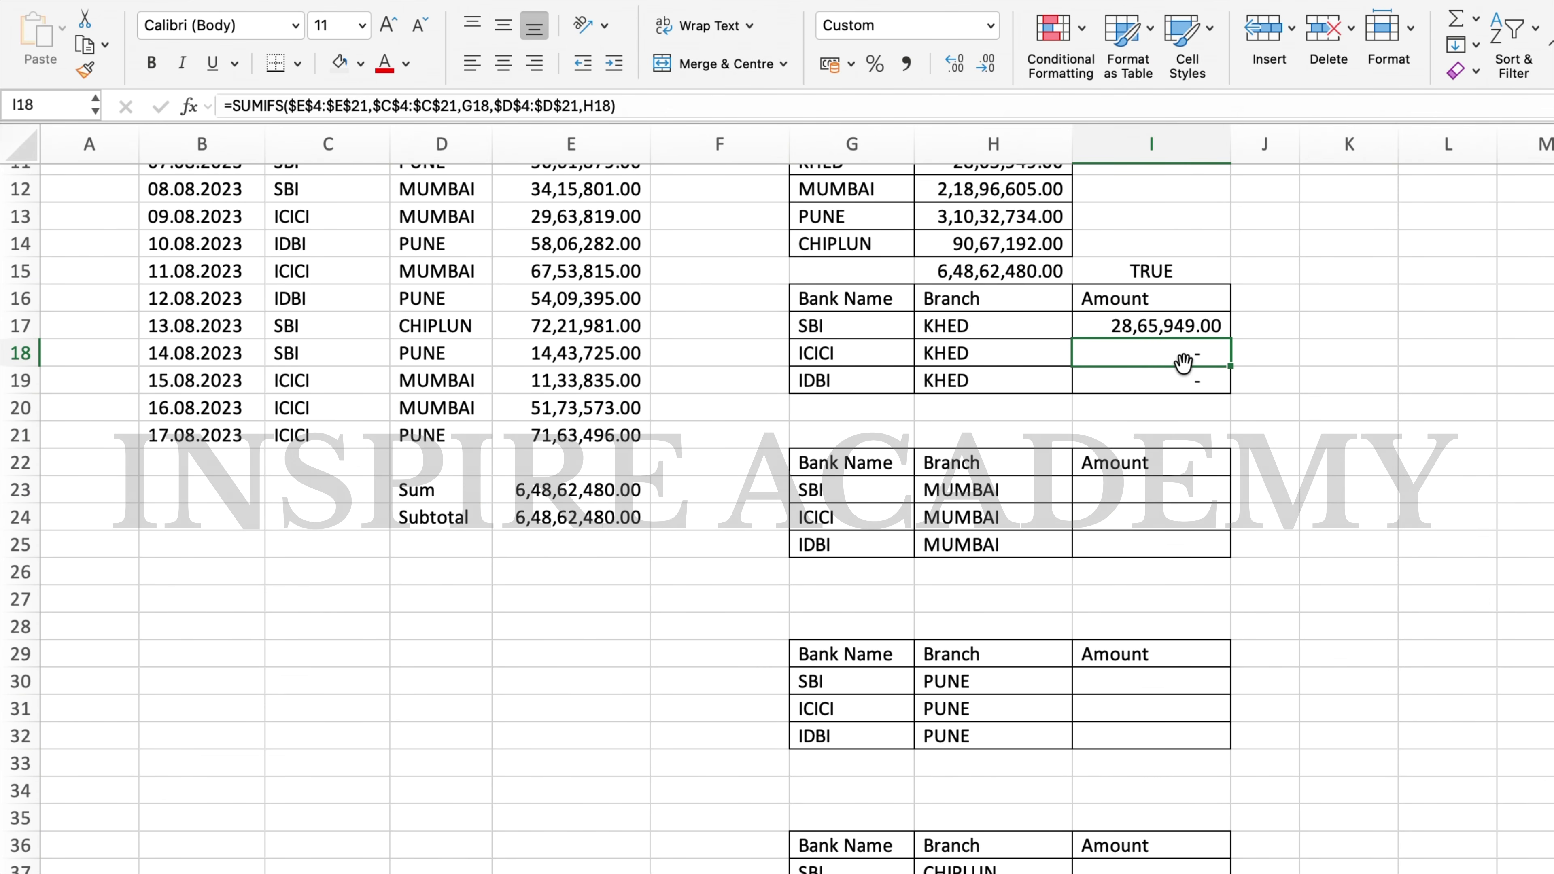
key(super+c)
key(Down)
key(Down)
key(Down)
key(Down)
key(Down)
key(shift+Down)
key(shift+Down)
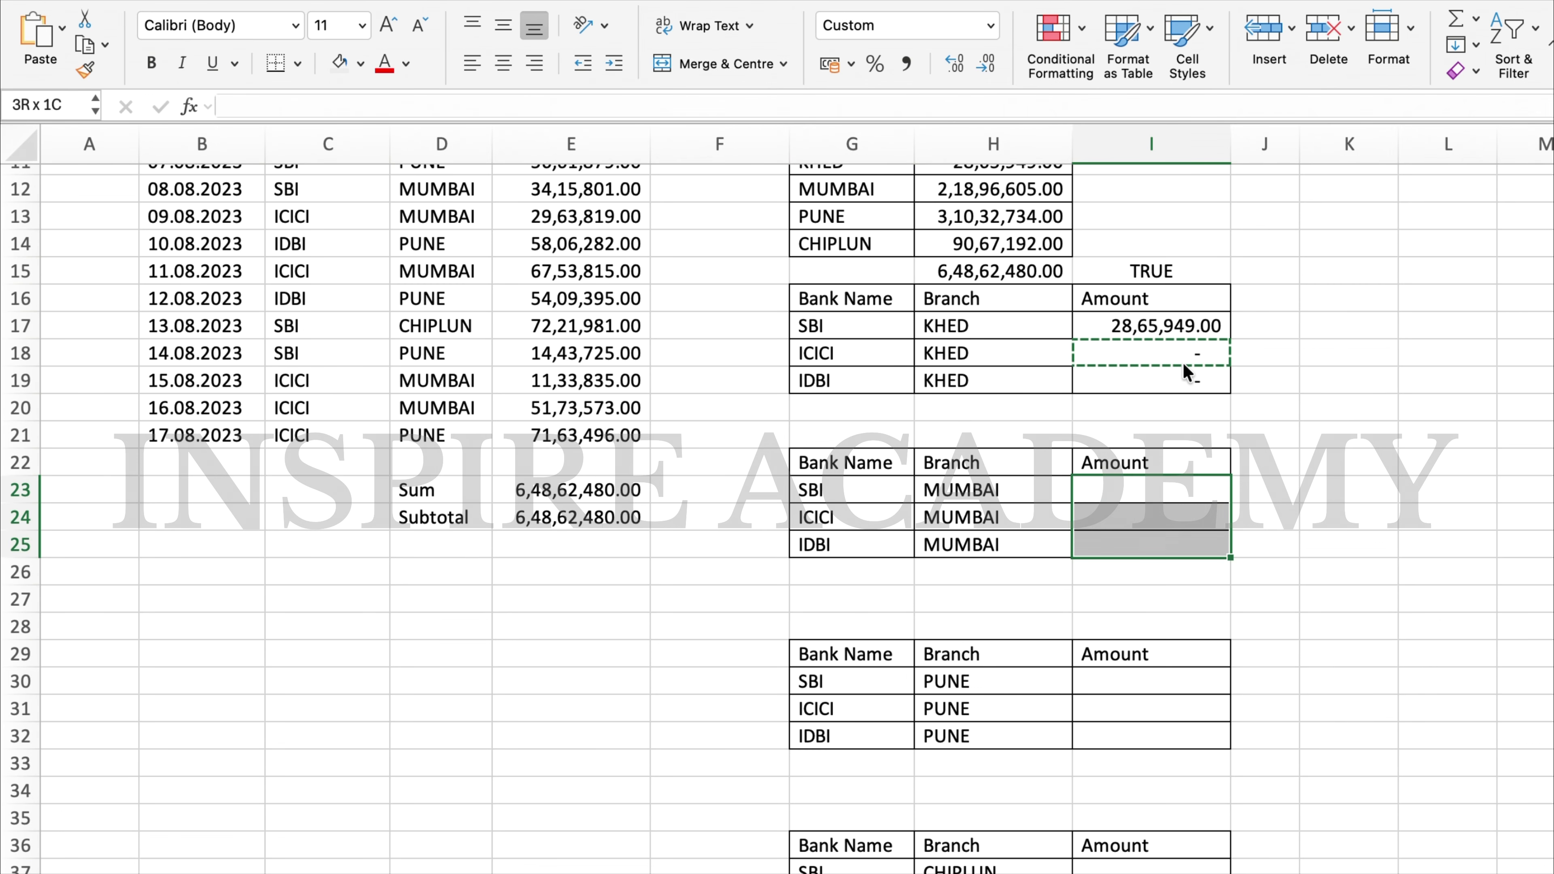
key(Return)
Try to paste the SUMIFS formula into the PUNE table's amount cells I30:I32.
key(Down)
key(Down)
key(Down)
key(Down)
key(Down)
key(Down)
key(Down)
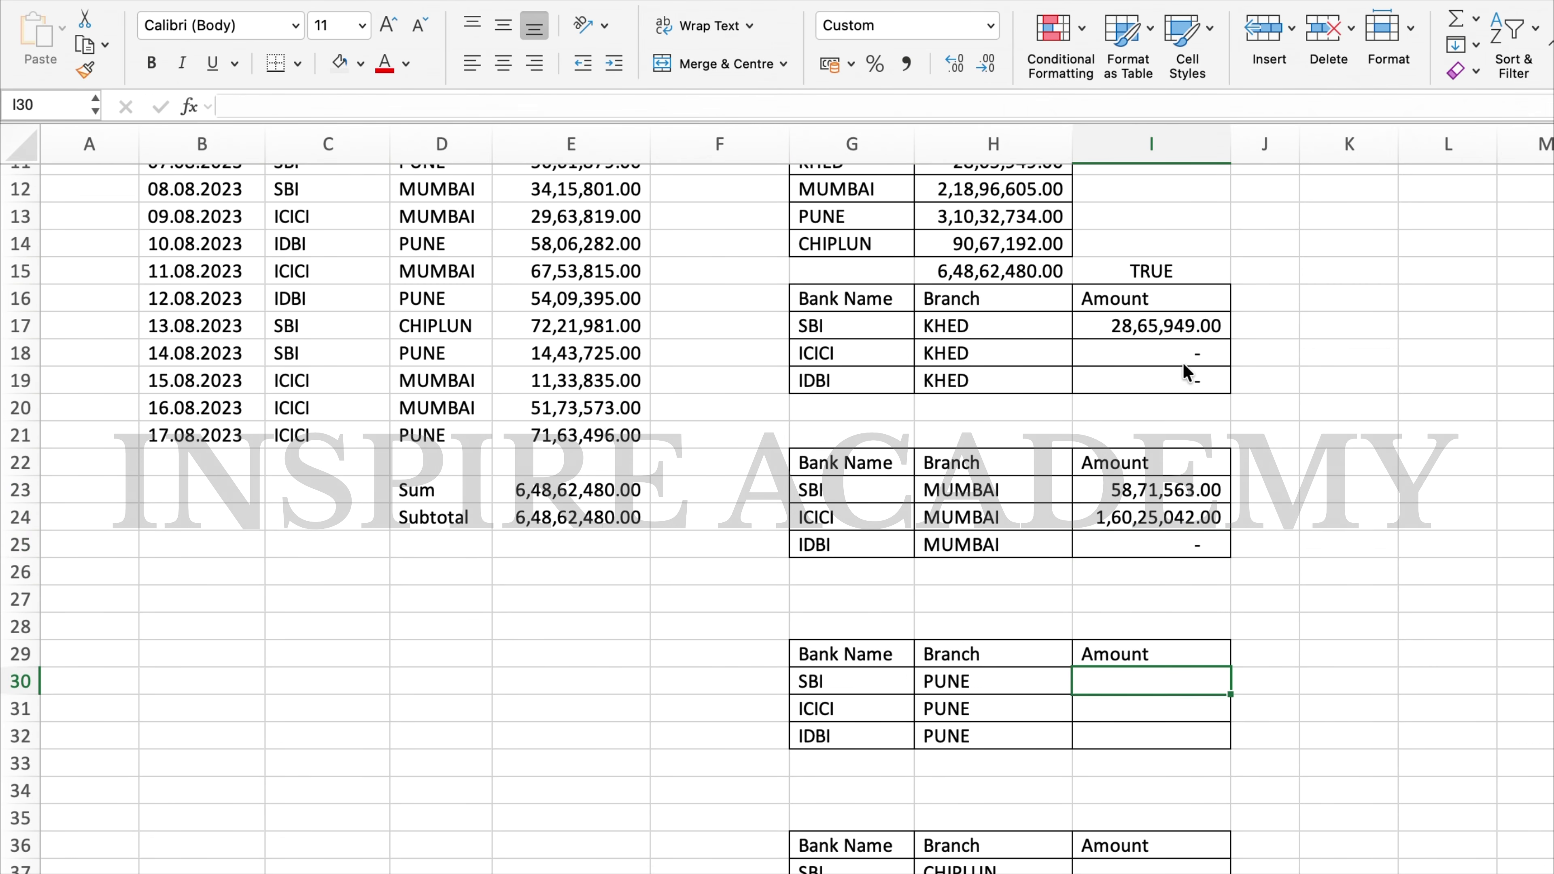
key(shift+Down)
key(shift+Down)
key(Return)
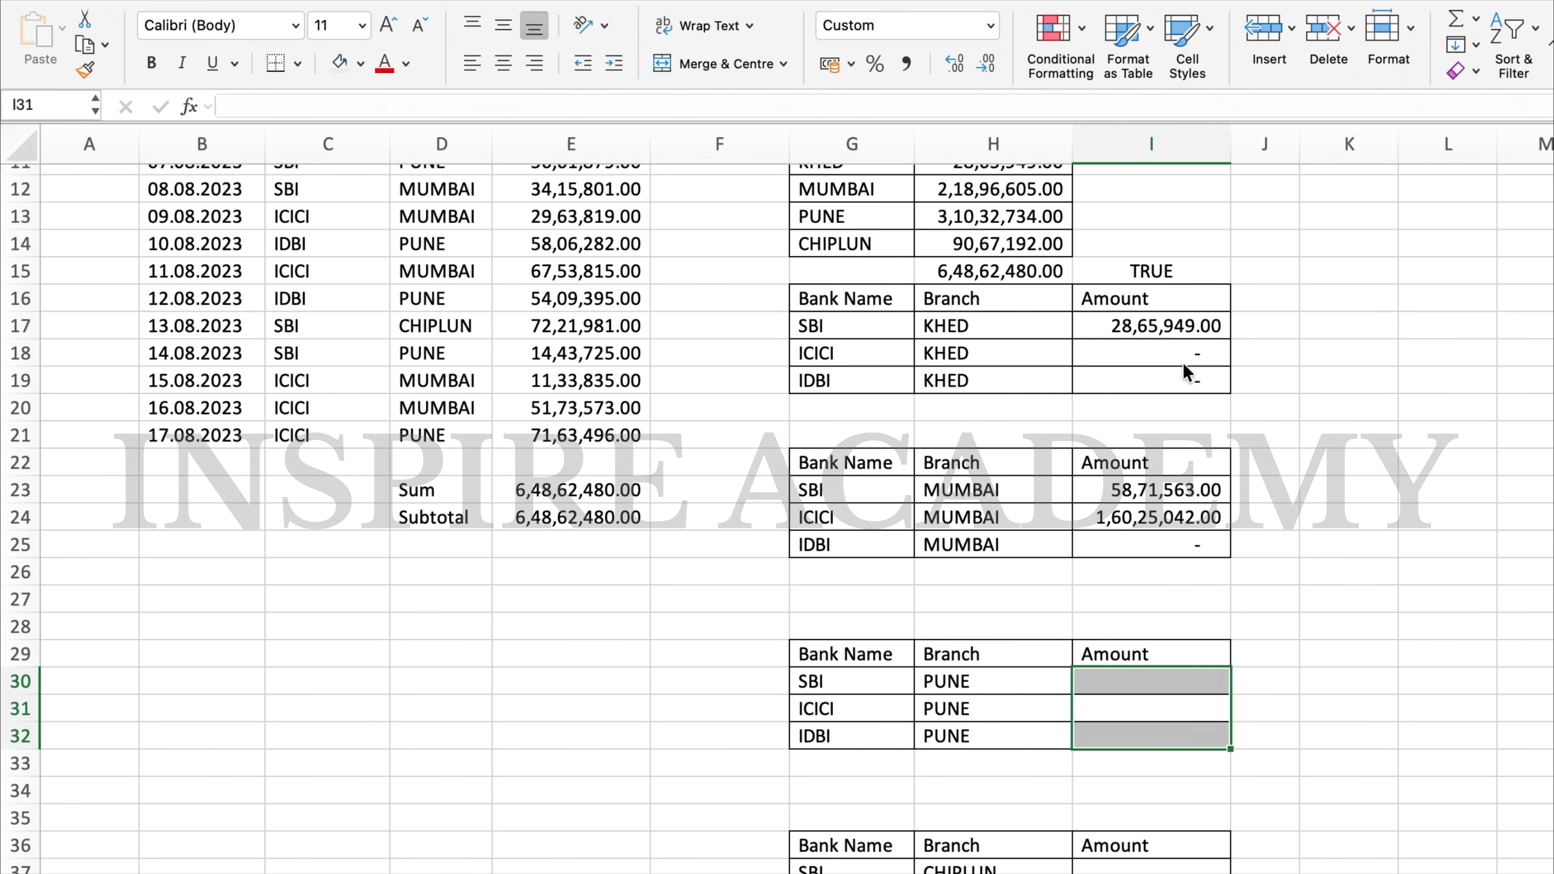
key(Left)
key(Left)
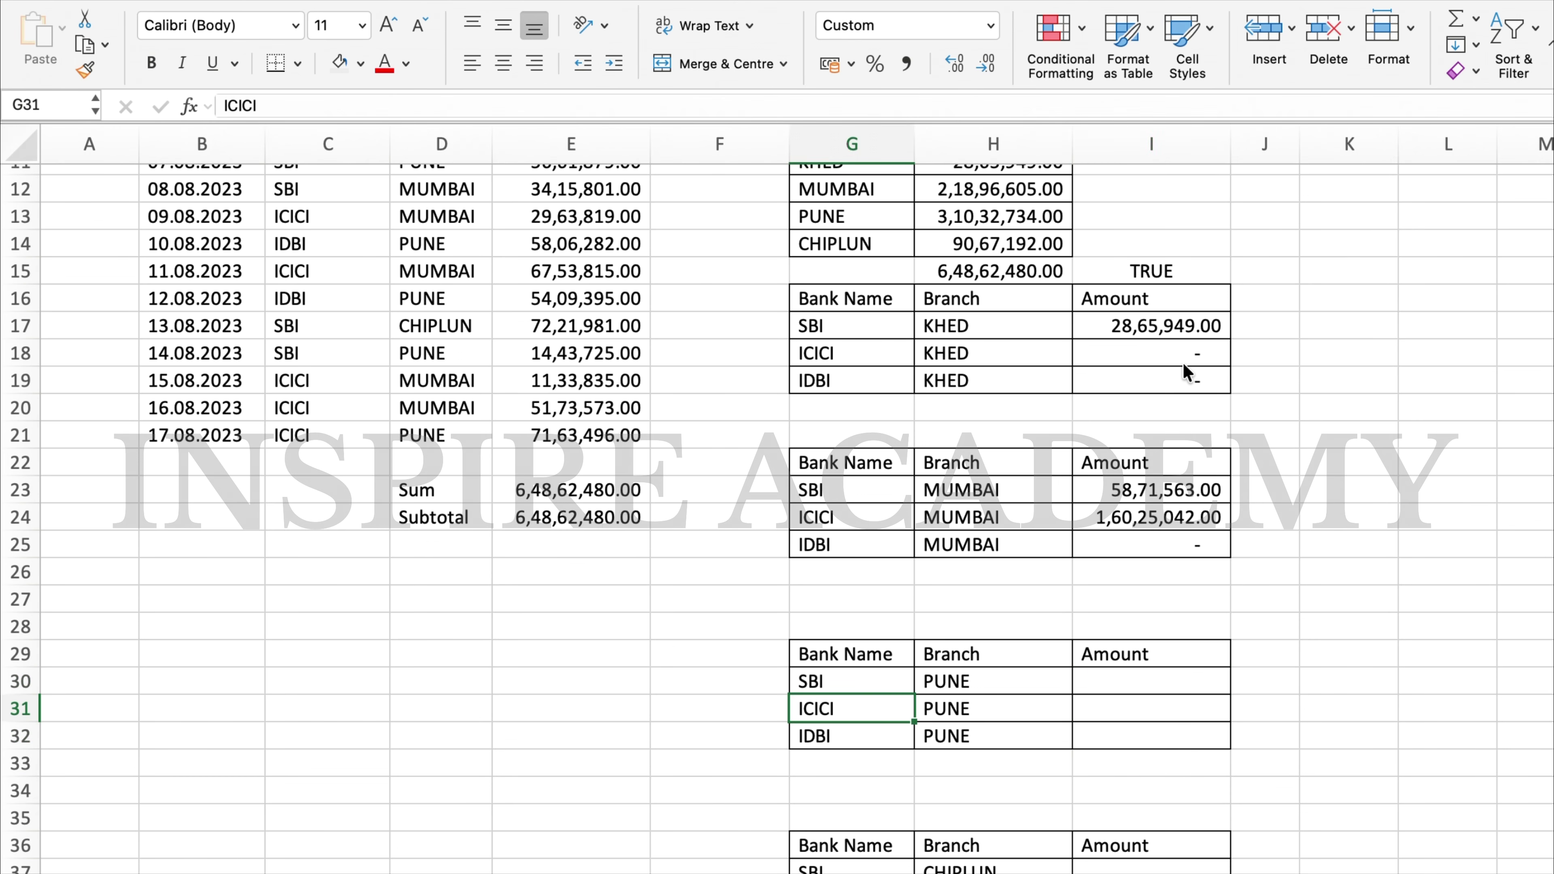
key(Right)
key(Right)
Copy the SUMIFS formula from I24 into the PUNE table's amount cells I30:I32.
key(Up)
key(Up)
key(Up)
key(Up)
key(Up)
key(Up)
key(Up)
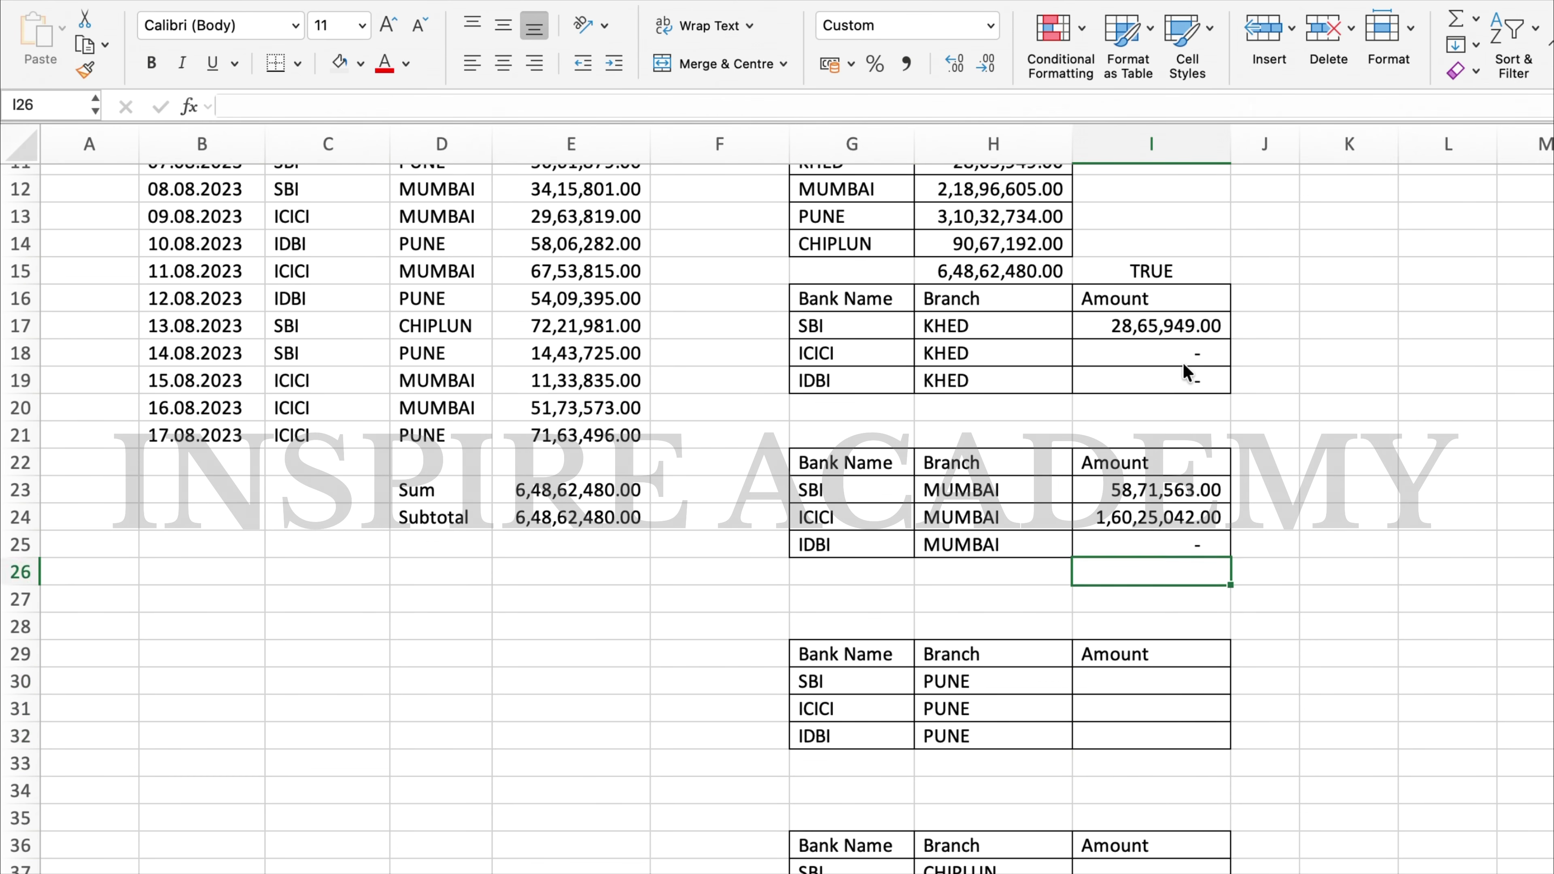
key(super+c)
key(Down)
key(Down)
key(Down)
key(Down)
key(Down)
key(Down)
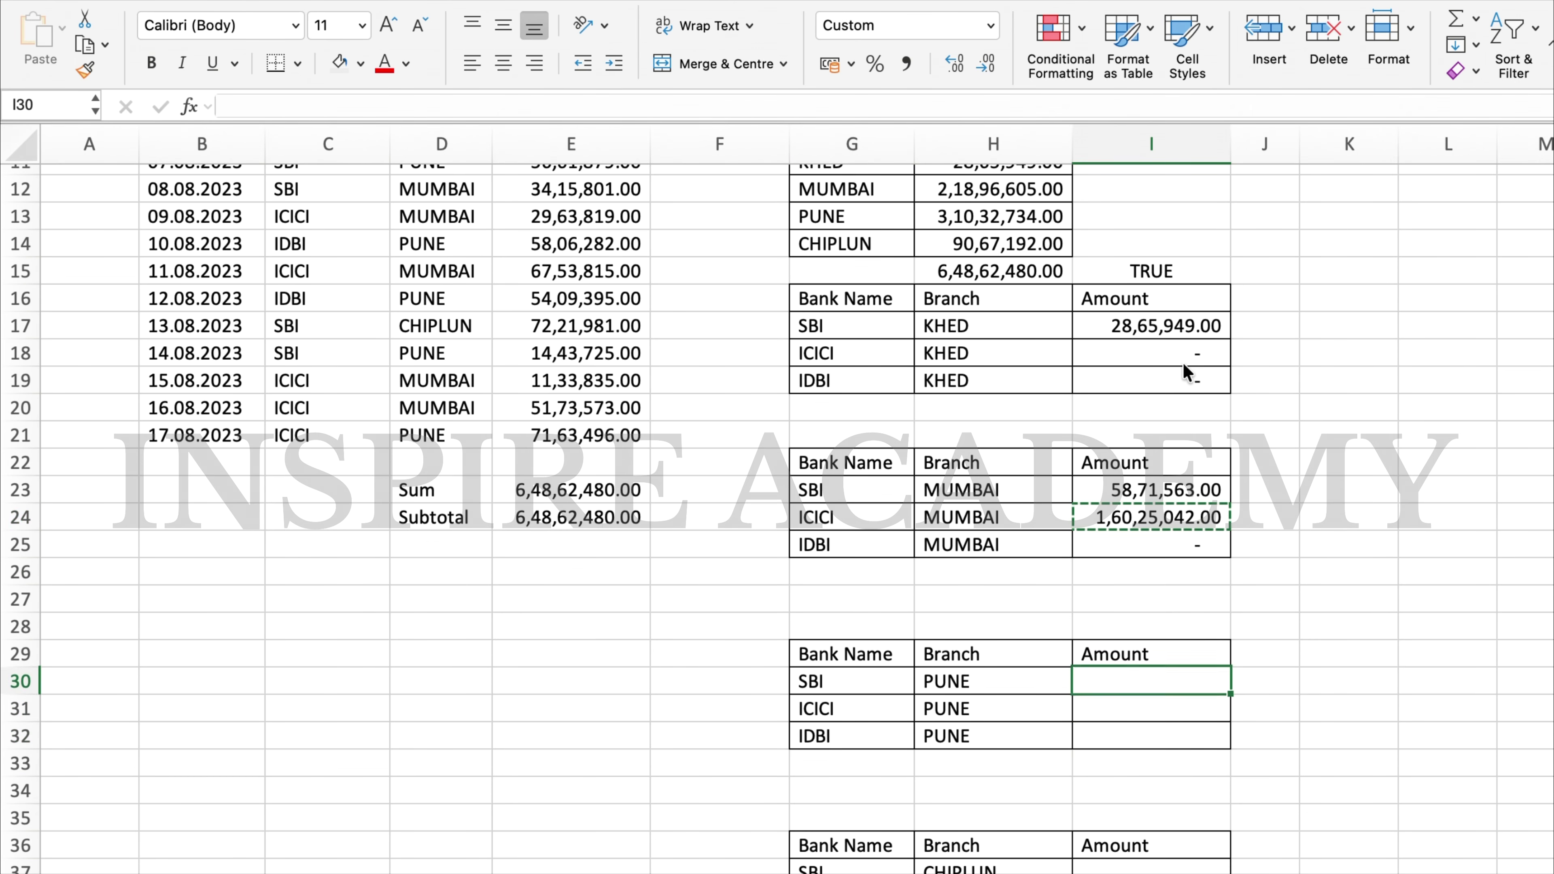
key(shift+Down)
key(shift+Down)
key(super+v)
Copy the SUMIFS formula from I32 into the CHIPLUN table's amount cells I37:I39.
key(Down)
key(Down)
key(Down)
key(Down)
key(Up)
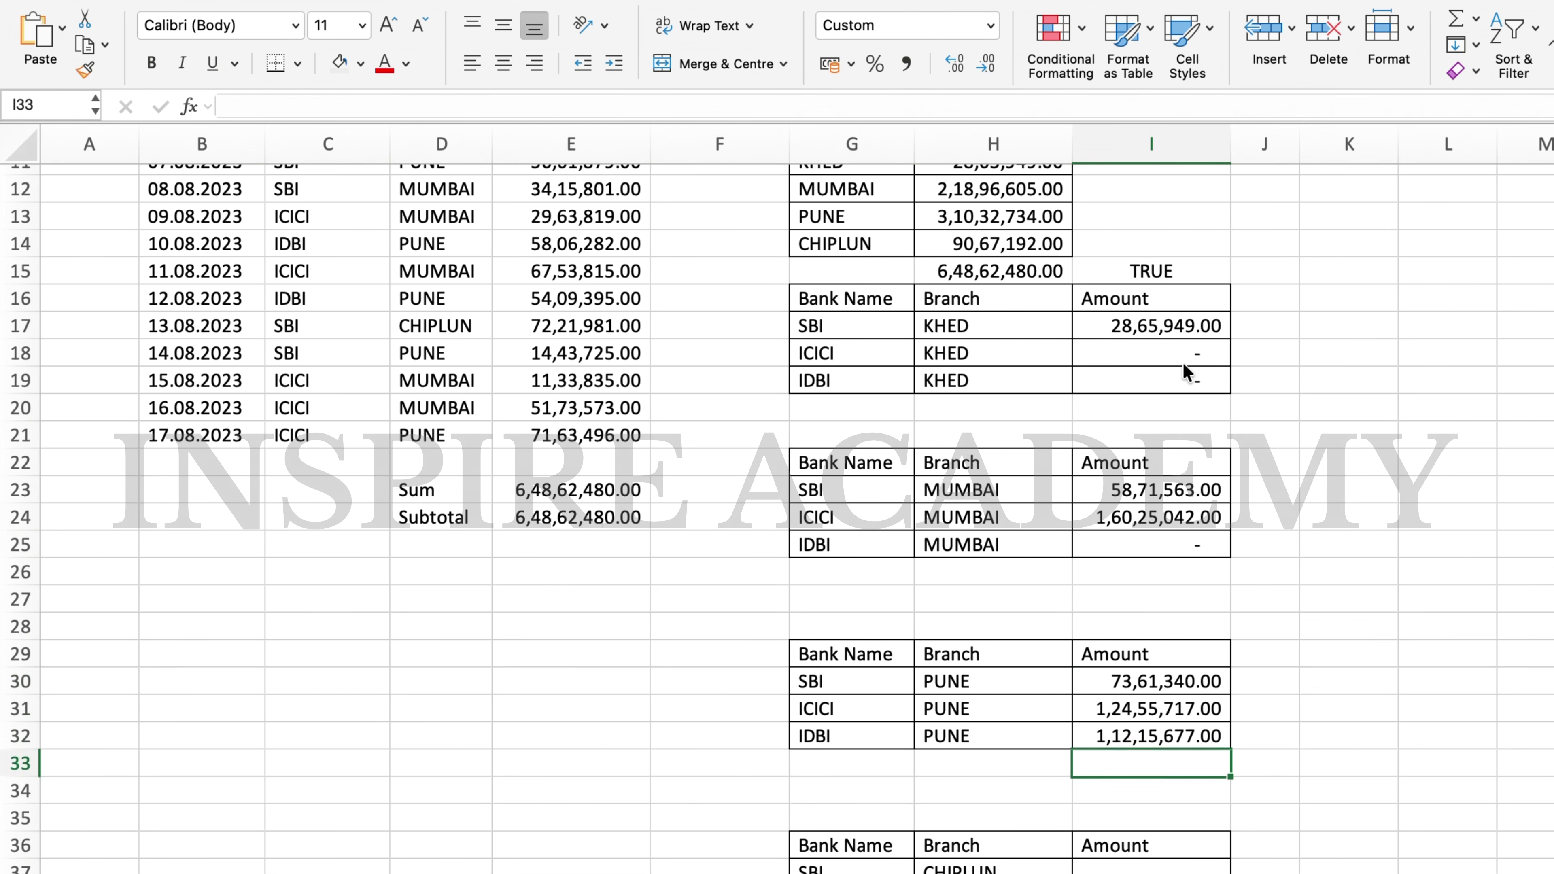
key(Up)
key(super+c)
key(Down)
key(Down)
key(Down)
key(Down)
key(Down)
key(shift+Down)
key(shift+Down)
key(shift+Down)
key(shift+Down)
key(shift+Down)
key(shift+Down)
key(shift+Down)
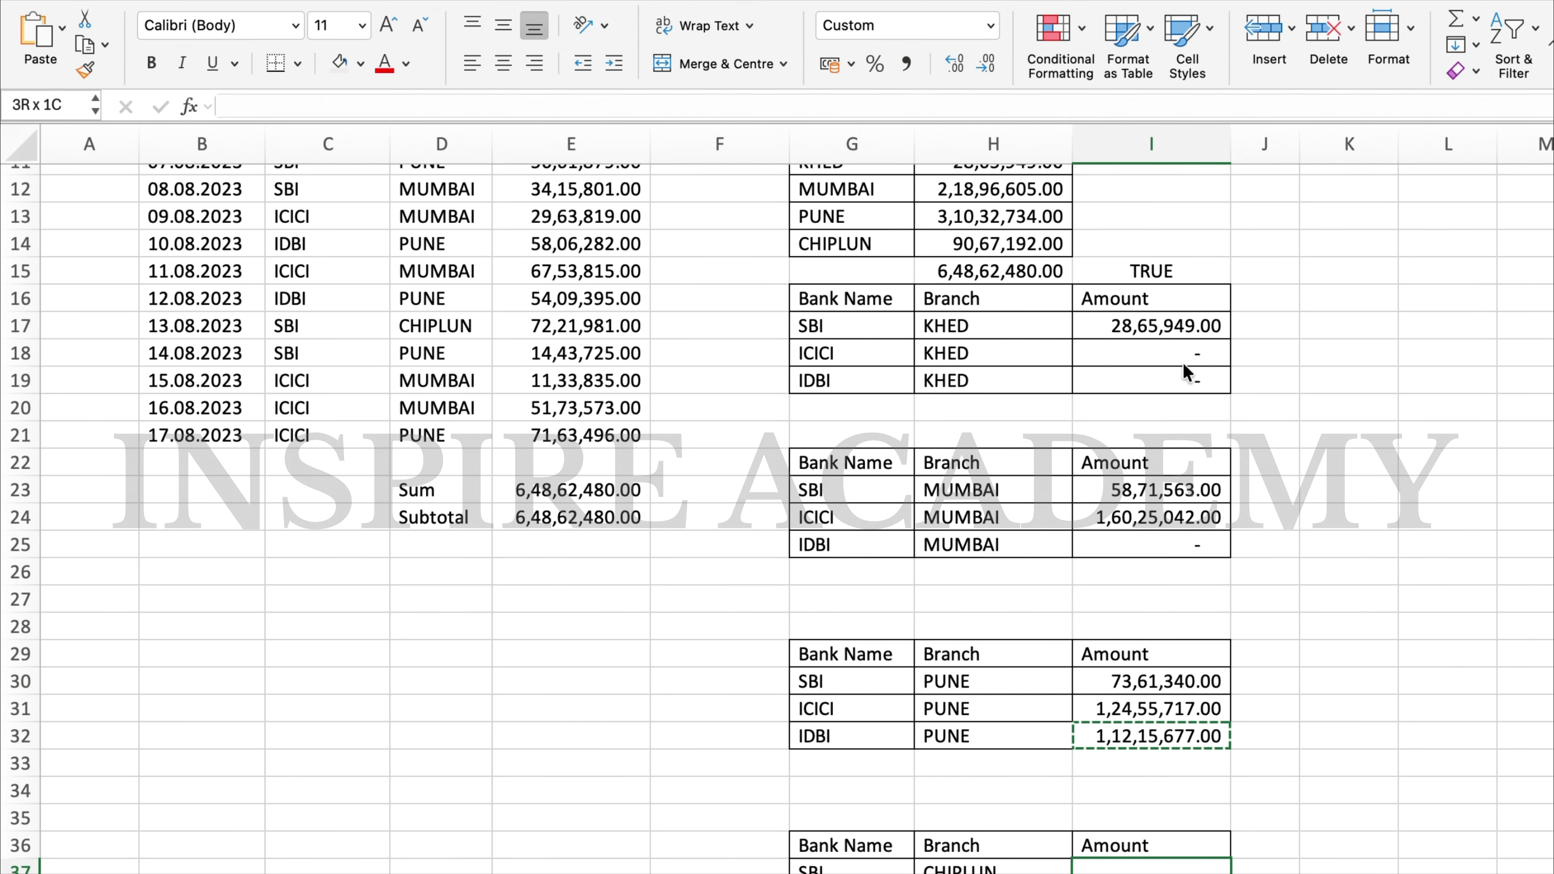
scroll(1183, 362, down, 5)
key(shift+Up)
key(shift+Up)
key(shift+Up)
key(shift+Up)
key(shift+Up)
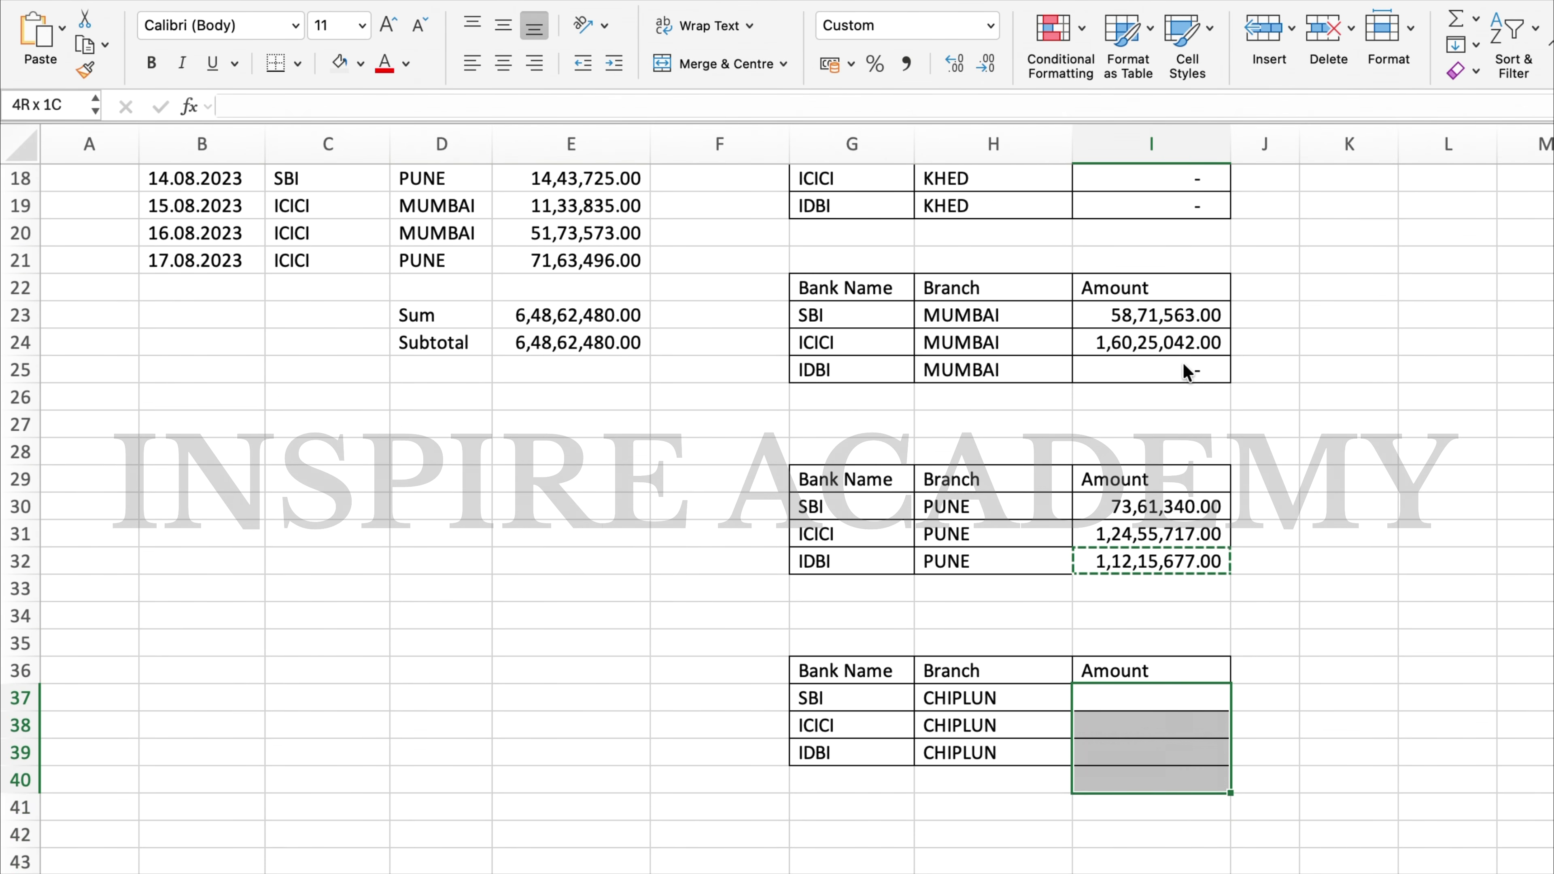
key(super+v)
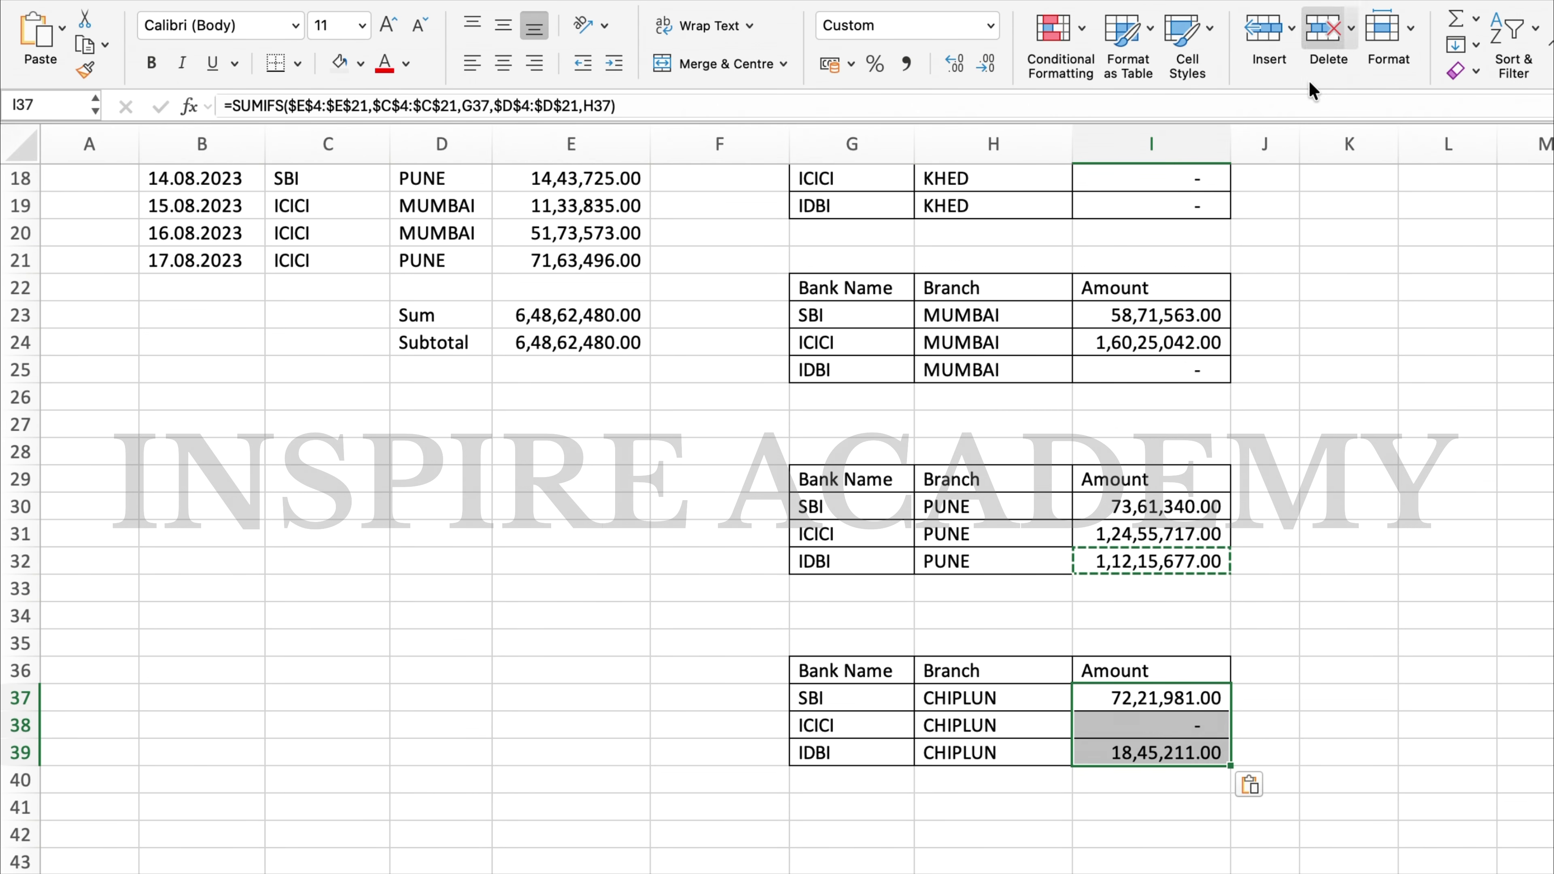
Total the KHED table's amounts in I20 with a SUM of I17:I19.
scroll(1255, 258, up, 10)
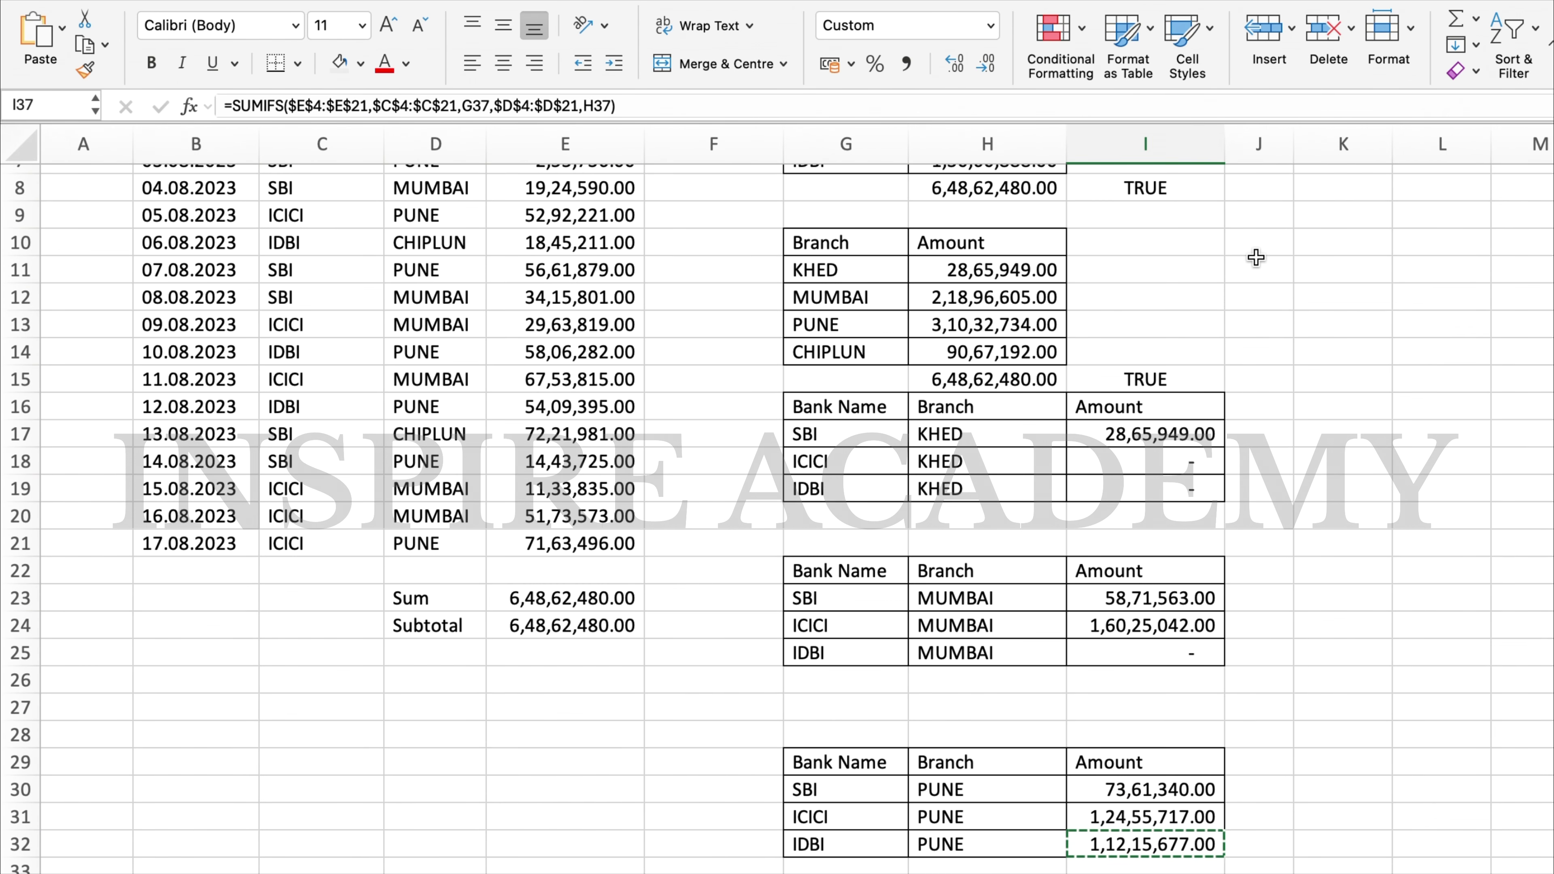
click(1162, 516)
text(=SUM()
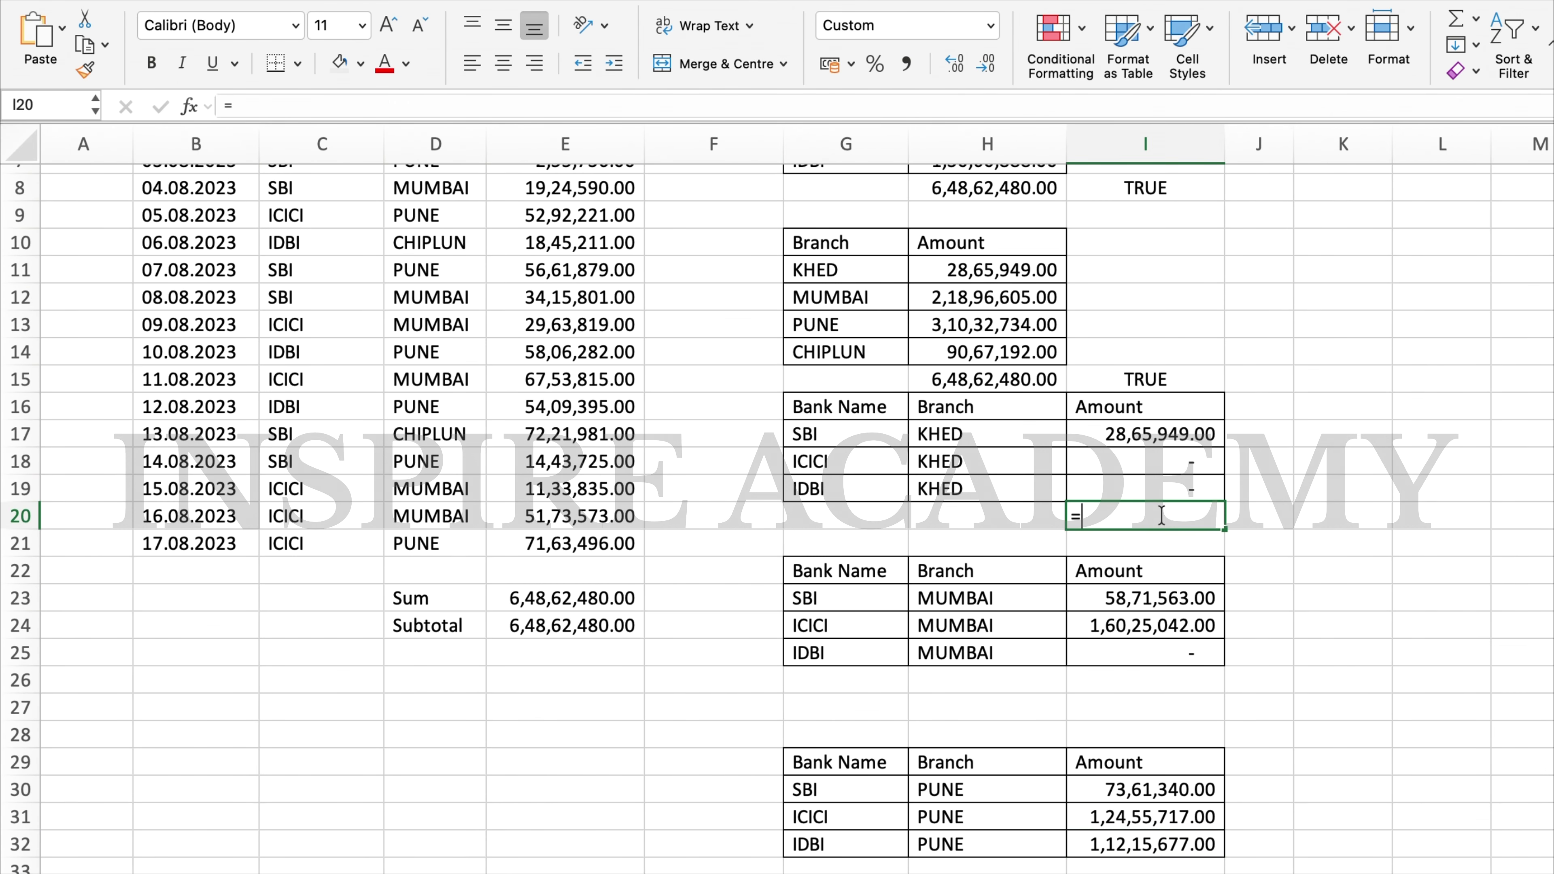
key(Up)
key(Up)
key(Up)
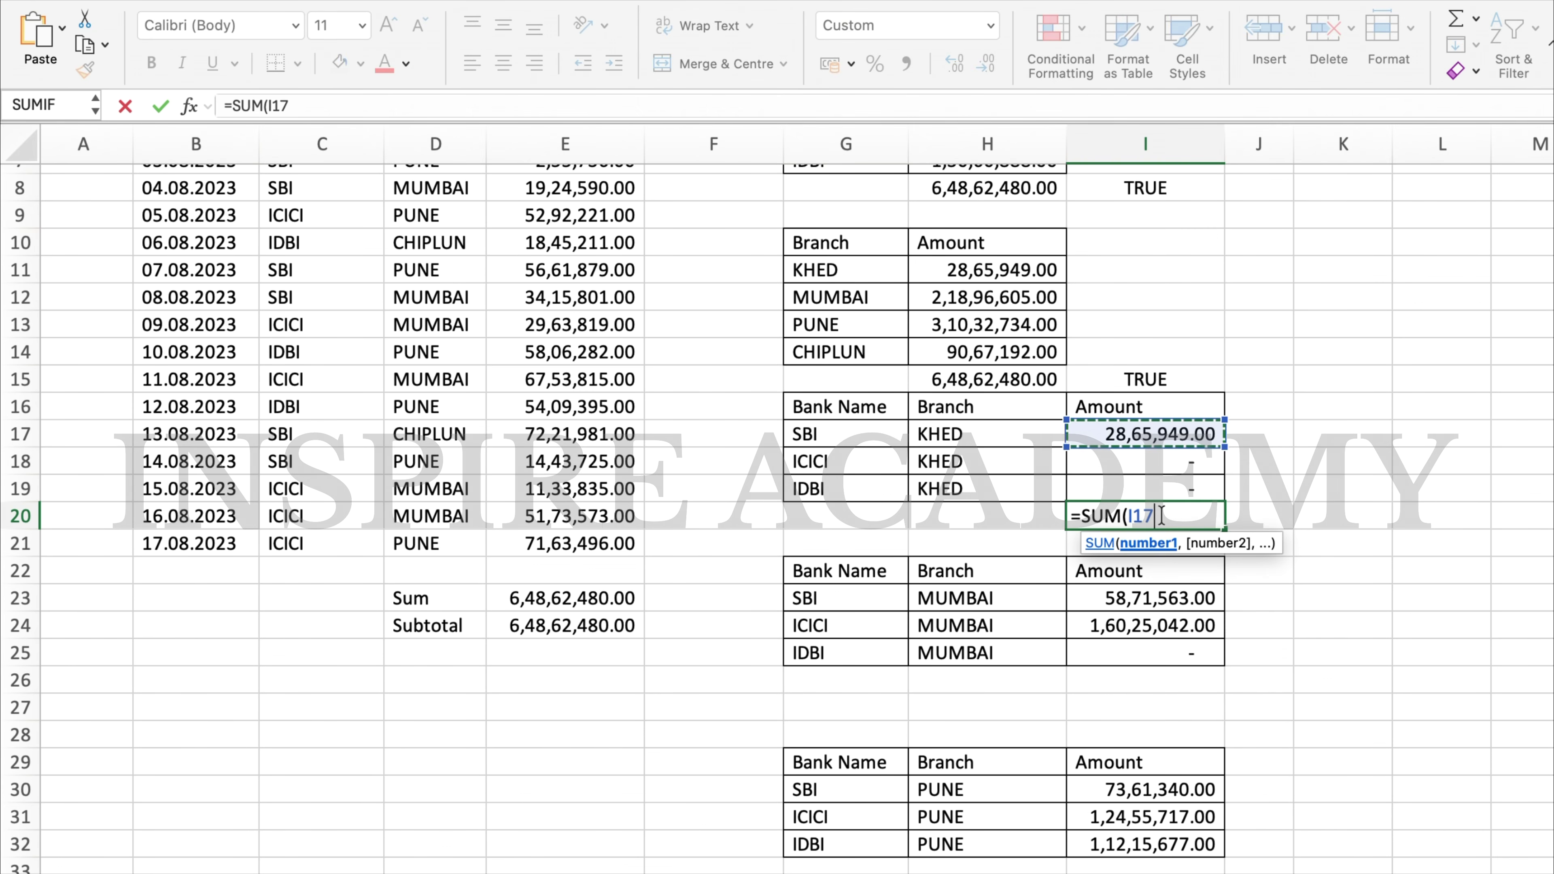
key(shift+Down)
key(shift+Down)
key(Return)
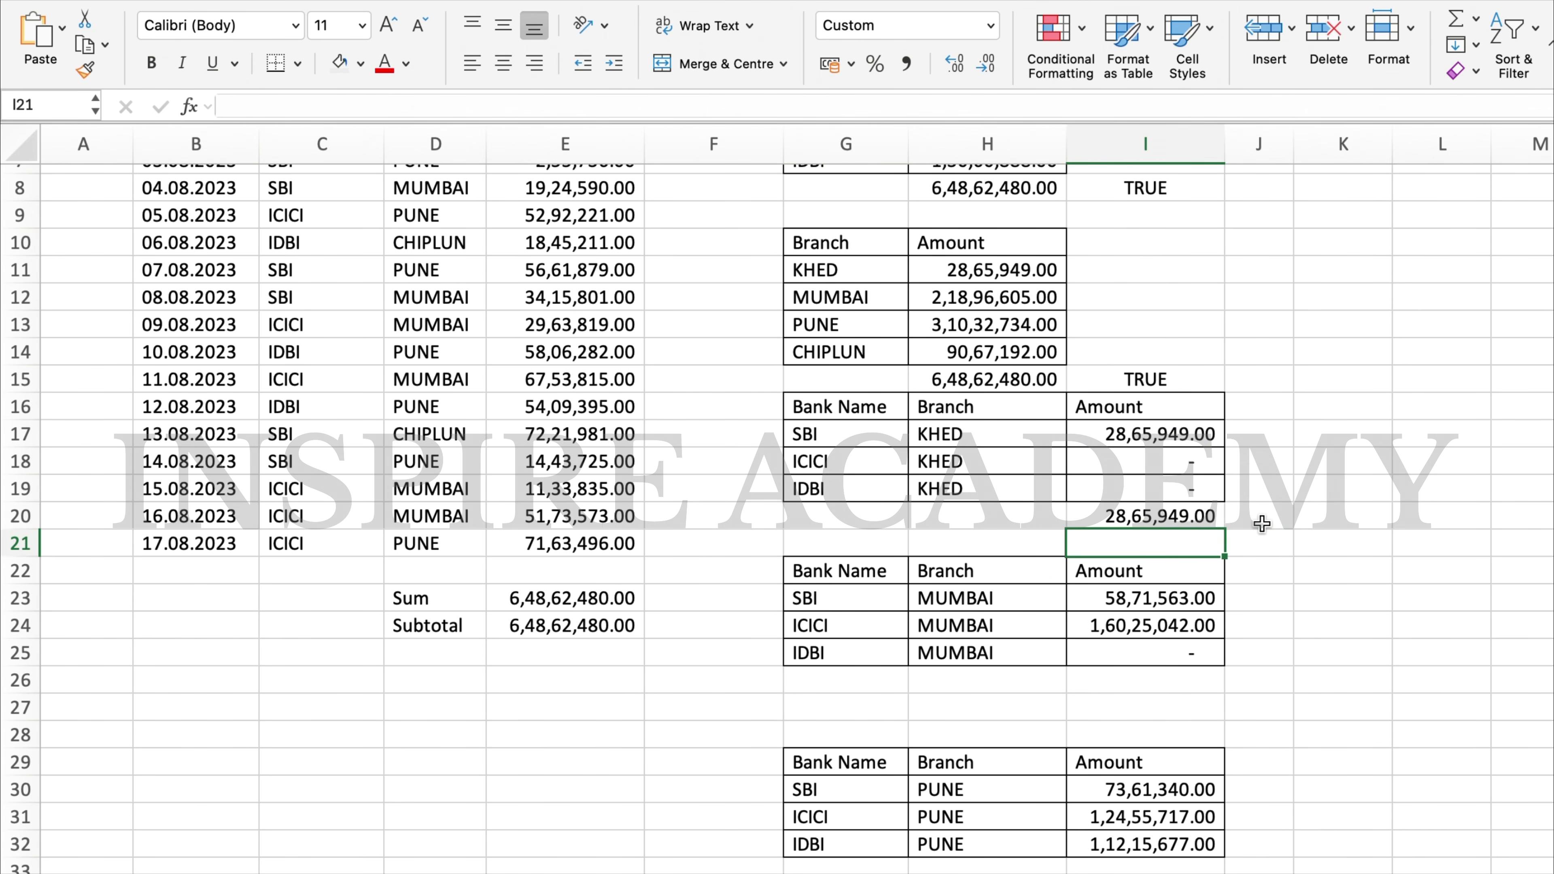
Enter the check formula =I20=H11 in J20 to compare the KHED total with the branch summary.
click(1261, 524)
text(=)
key(Left)
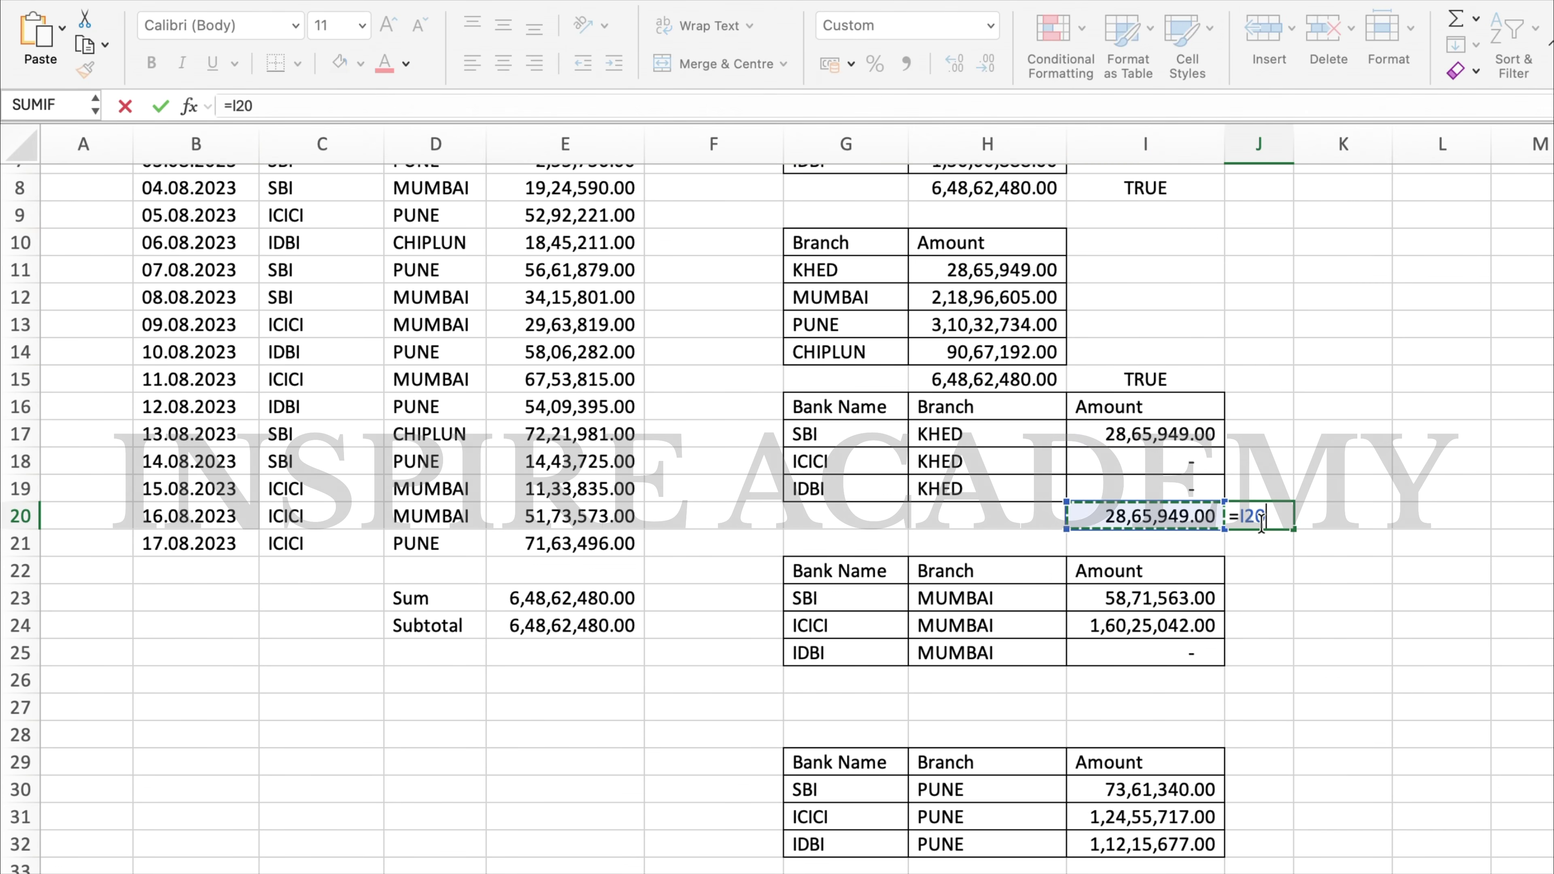
text(=)
key(Up)
key(Up)
key(Left)
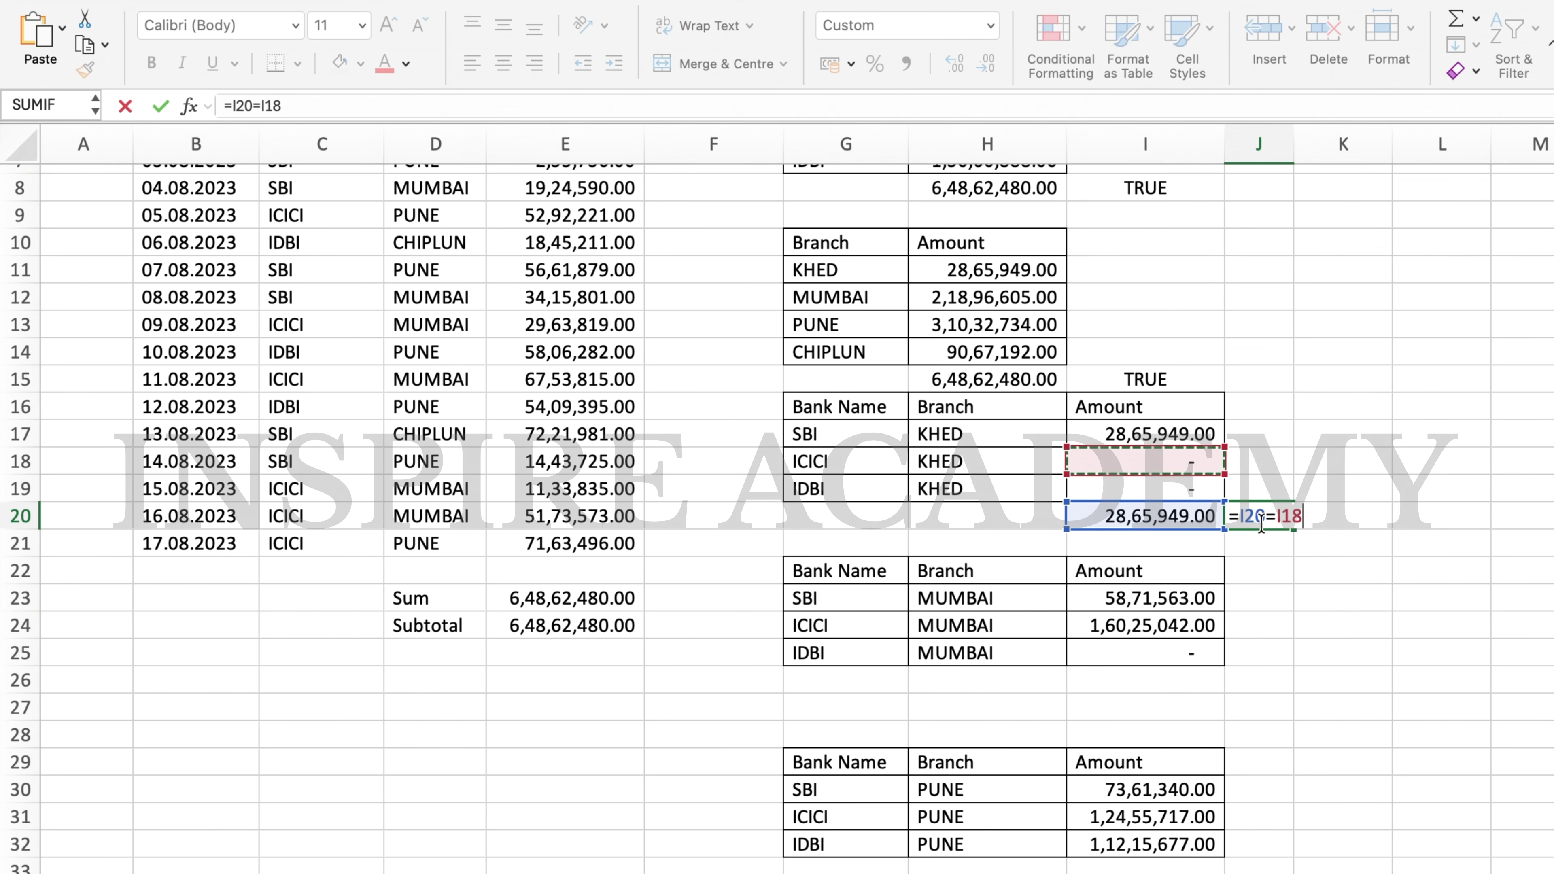
key(Up)
key(Up)
key(Up)
key(Left)
key(Up)
key(Up)
key(Up)
key(Up)
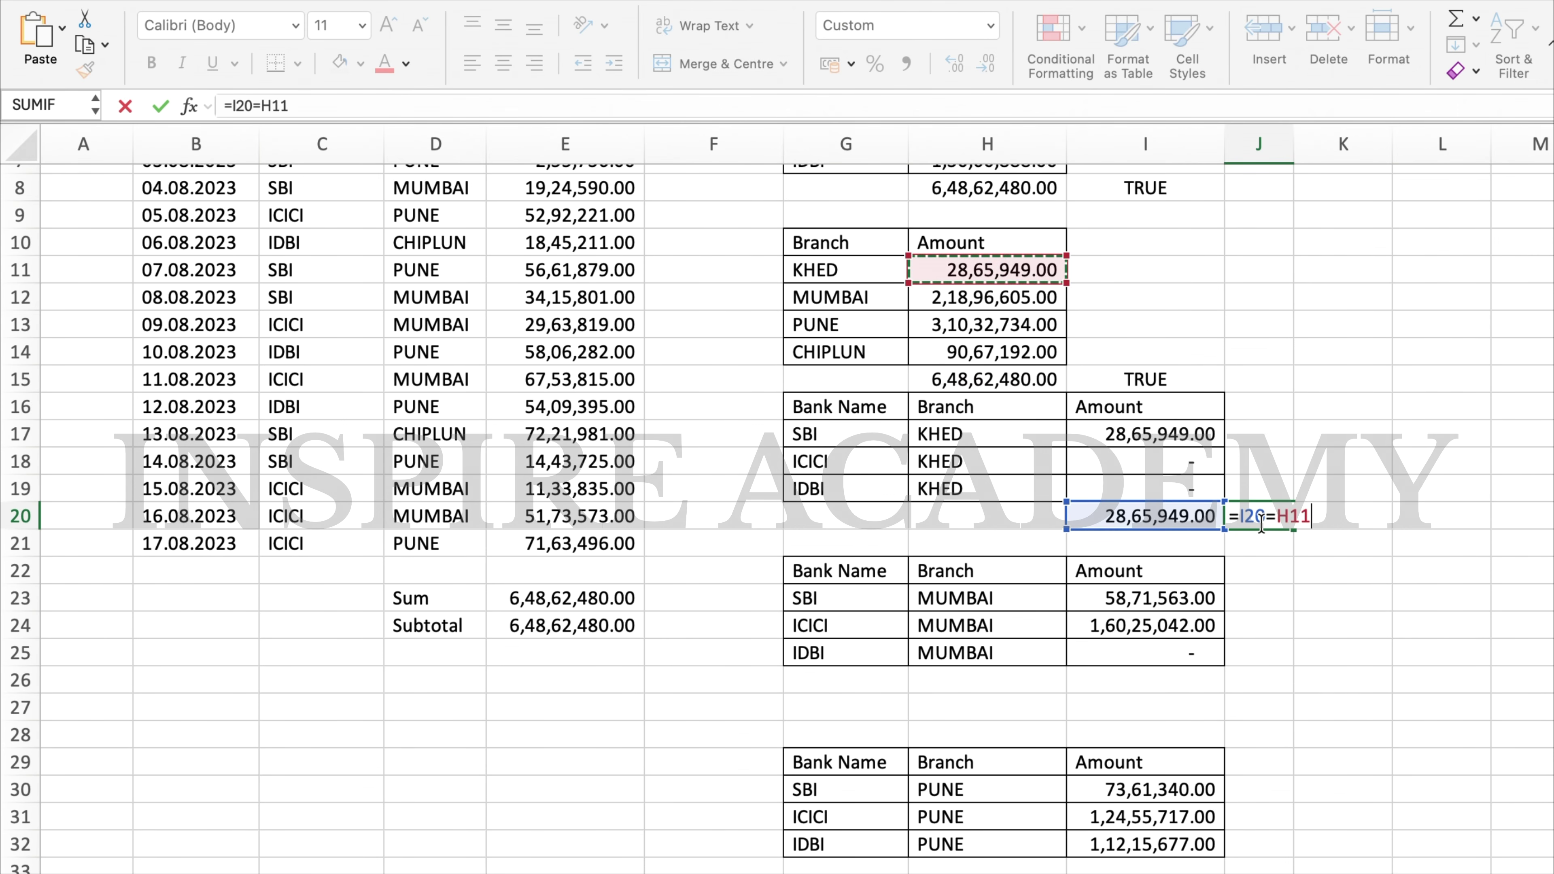
key(Return)
scroll(1236, 711, down, 4)
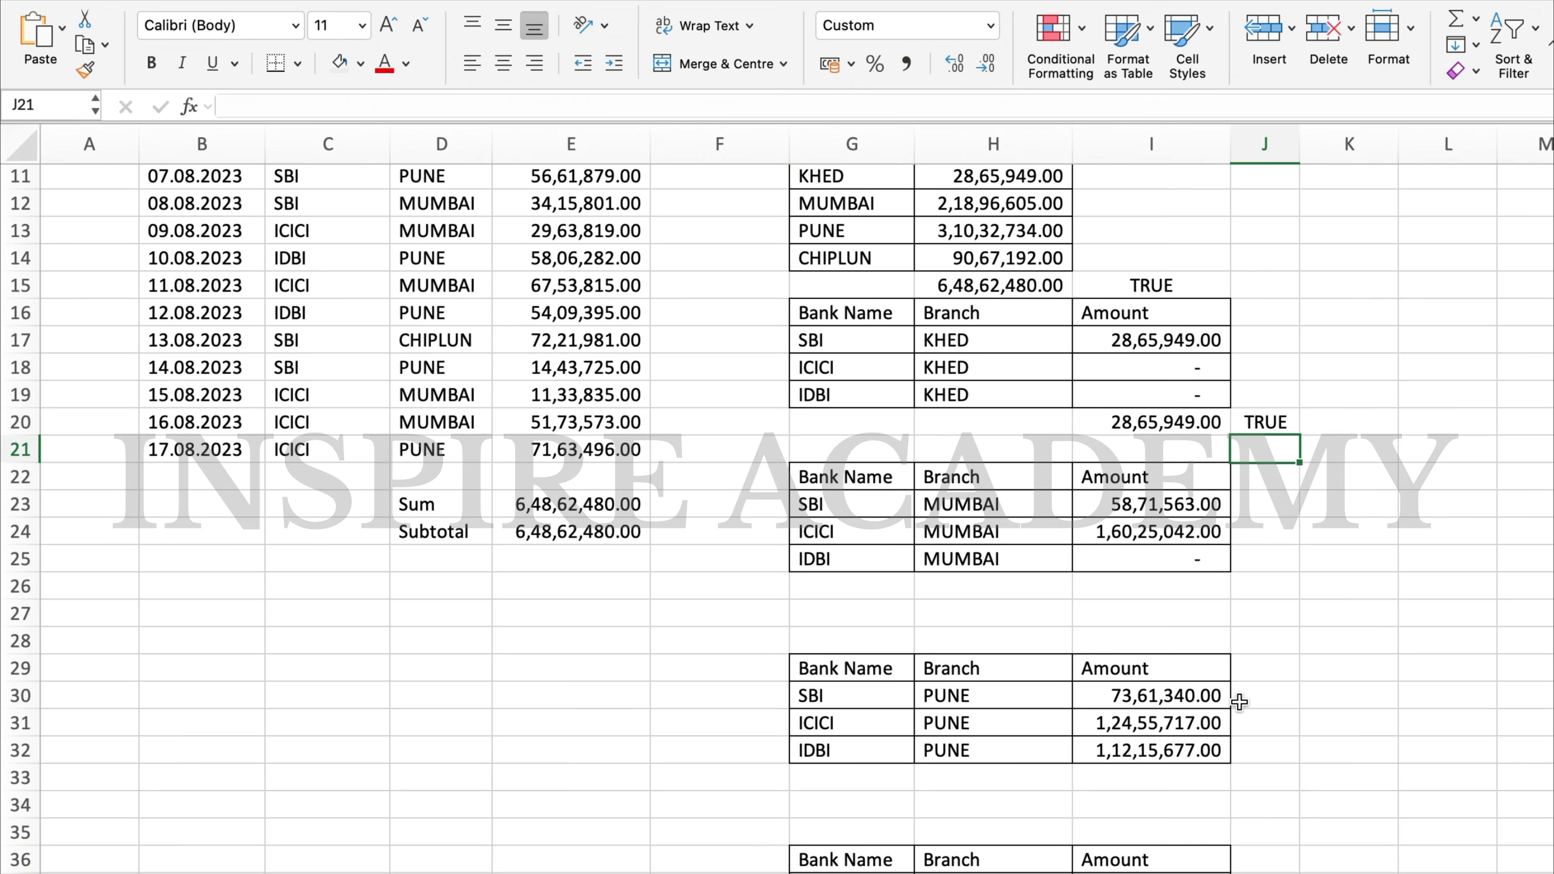
click(1146, 573)
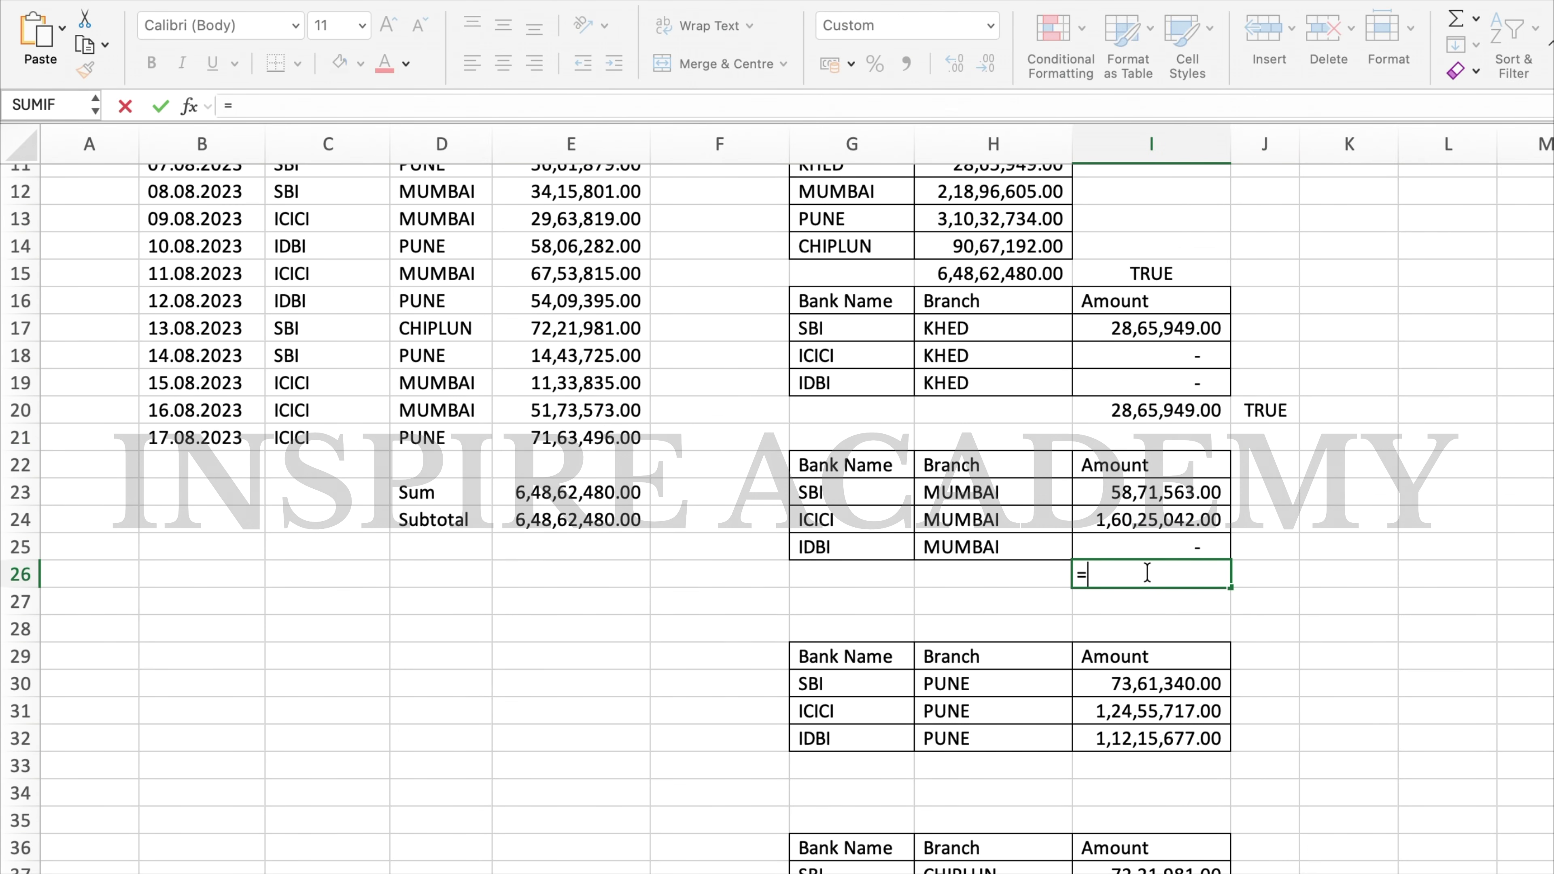
key(Escape)
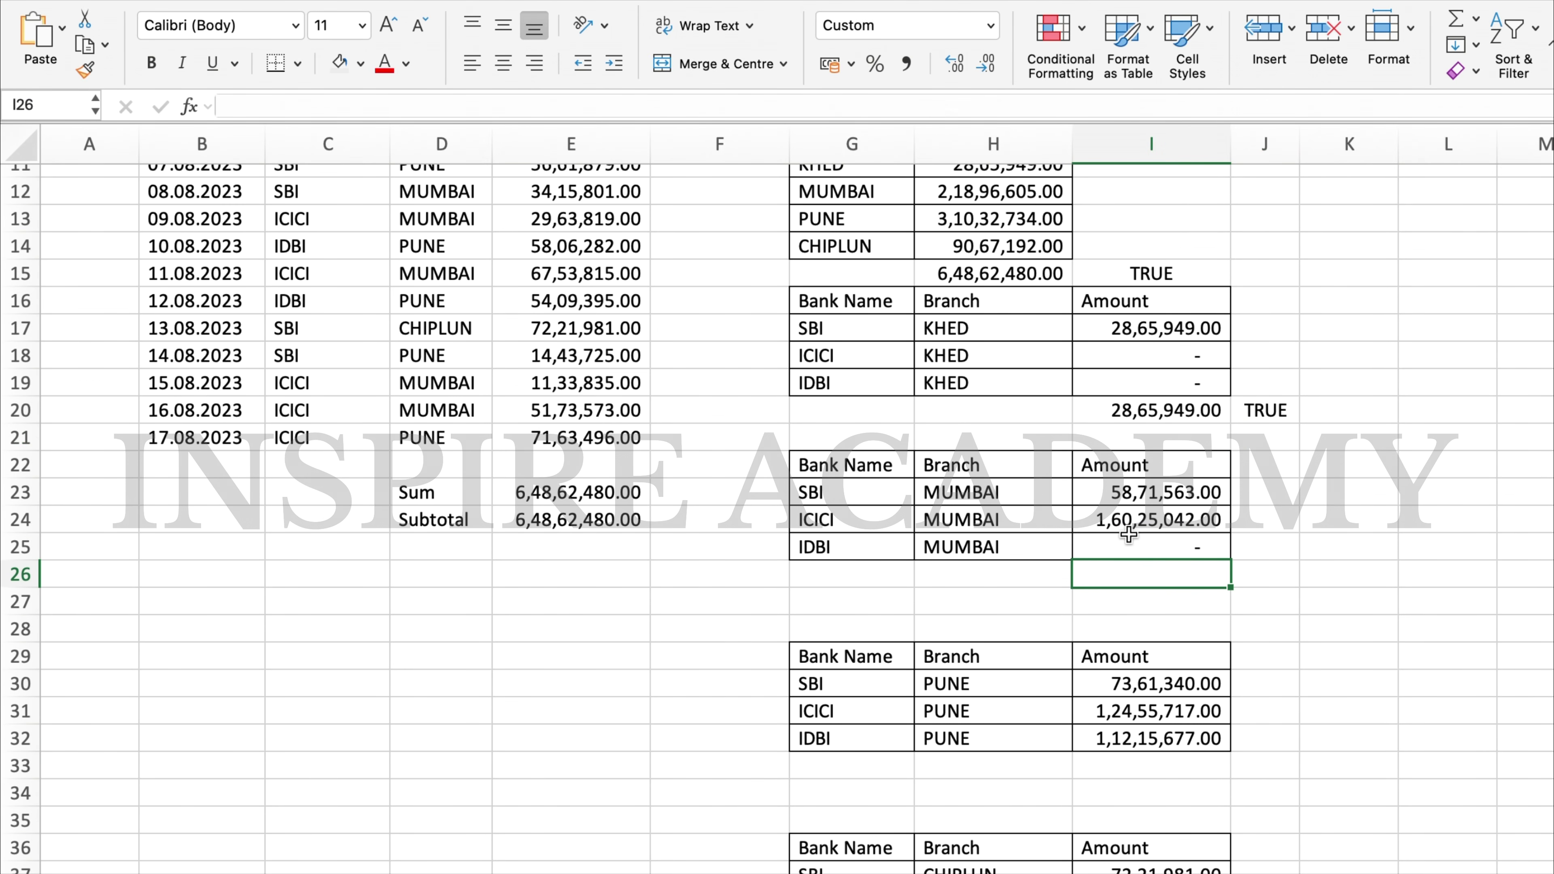